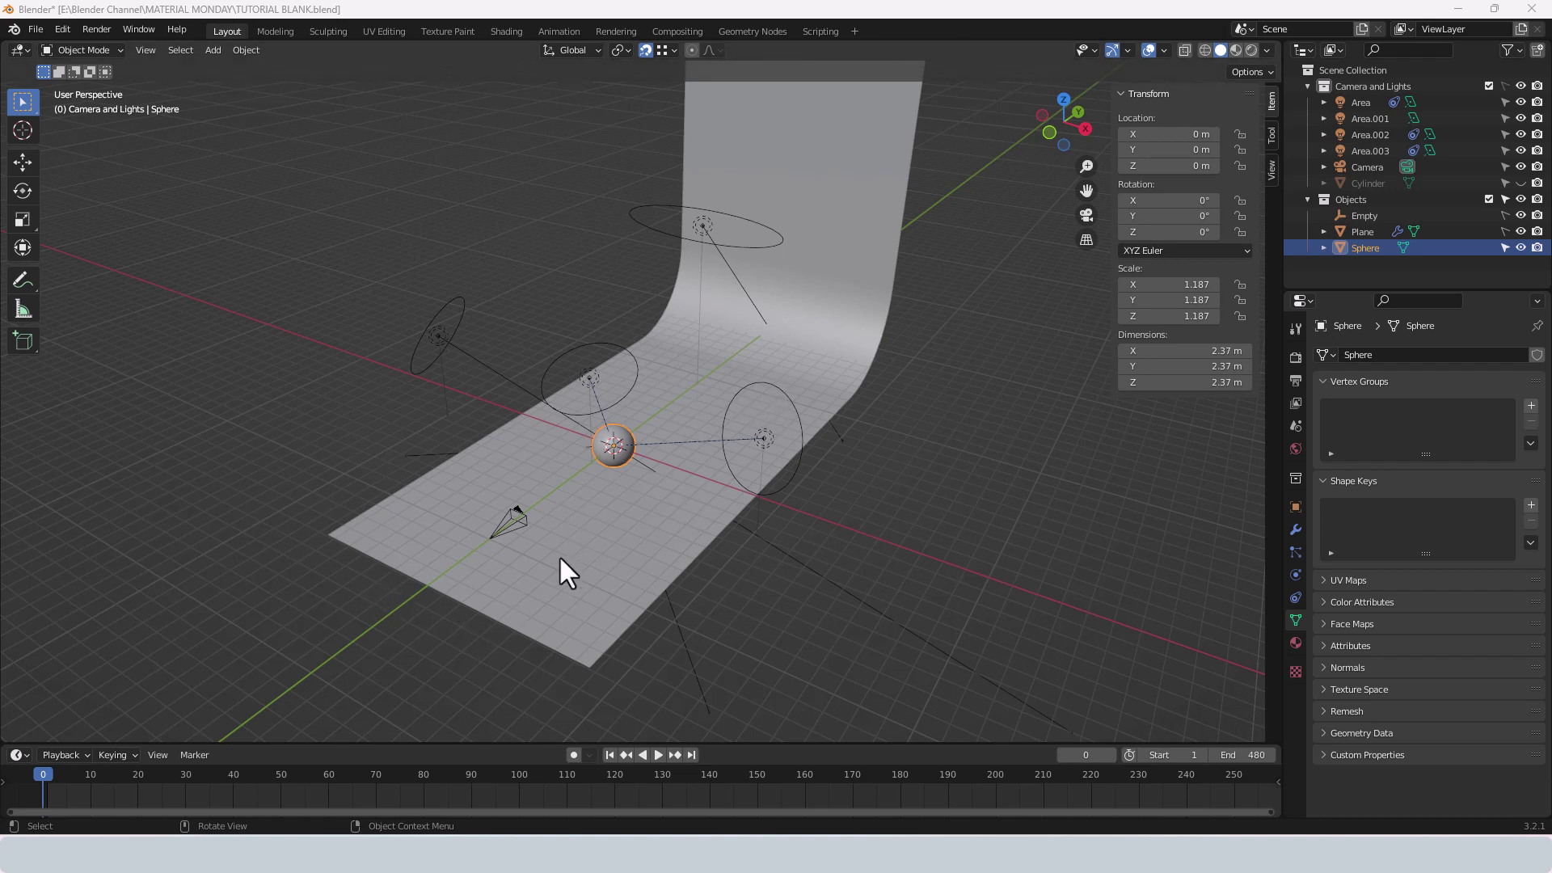
# - Orbit the viewport to inspect the glass sphere scene from several angles
pyautogui.moveTo(607, 428); pyautogui.dragTo(648, 393, button='middle')
pyautogui.moveTo(693, 450); pyautogui.dragTo(465, 322, button='middle')
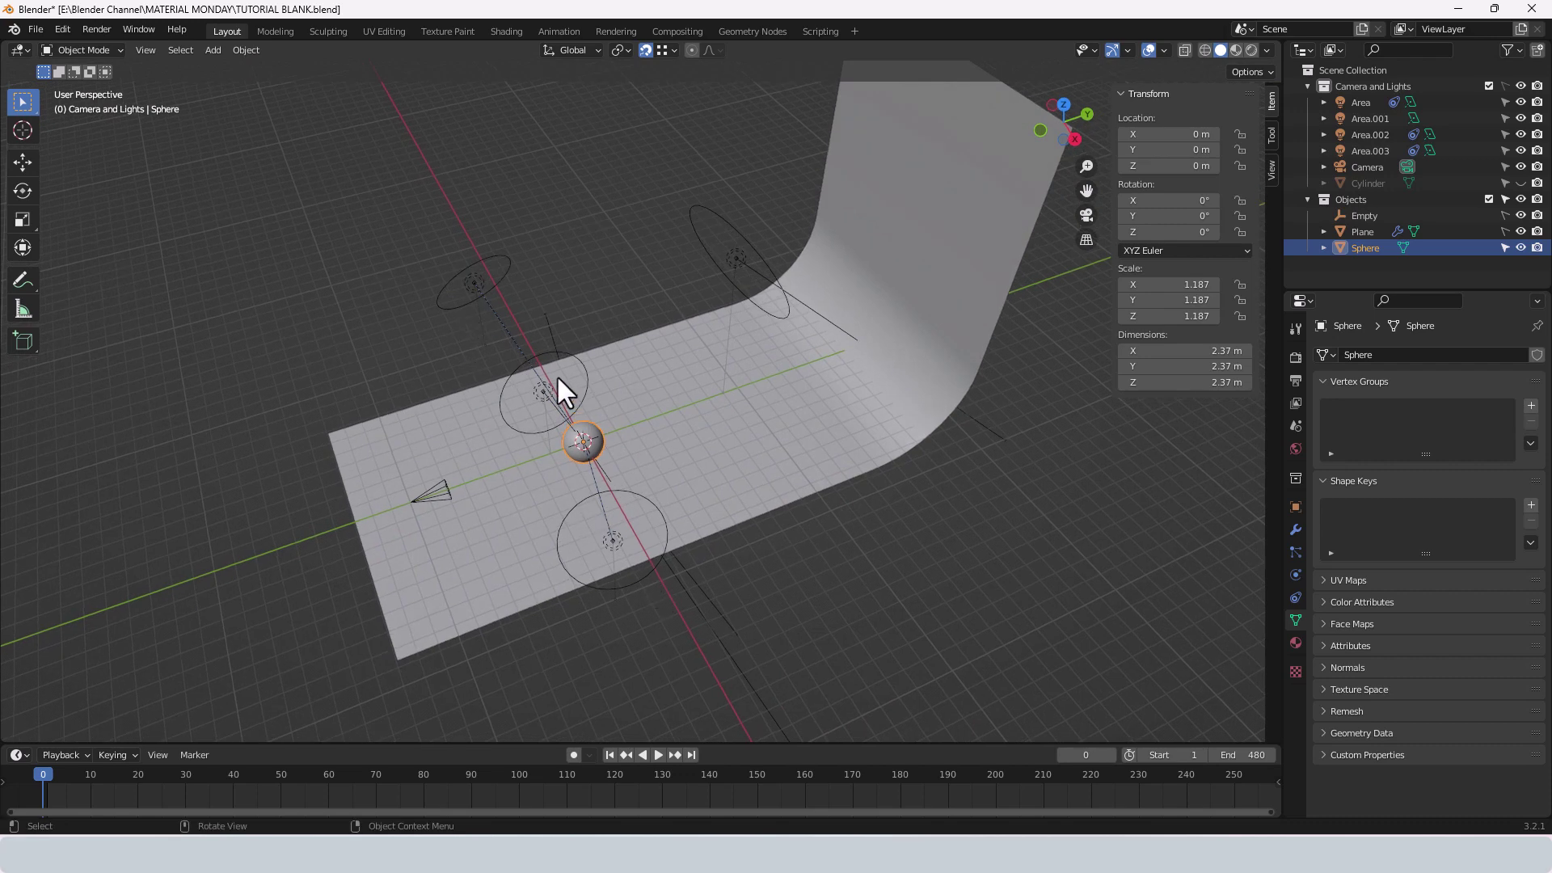
pyautogui.moveTo(593, 433)
pyautogui.mouseDown(button='middle')
pyautogui.moveTo(648, 405)
pyautogui.moveTo(612, 443)
pyautogui.mouseUp(button='middle')
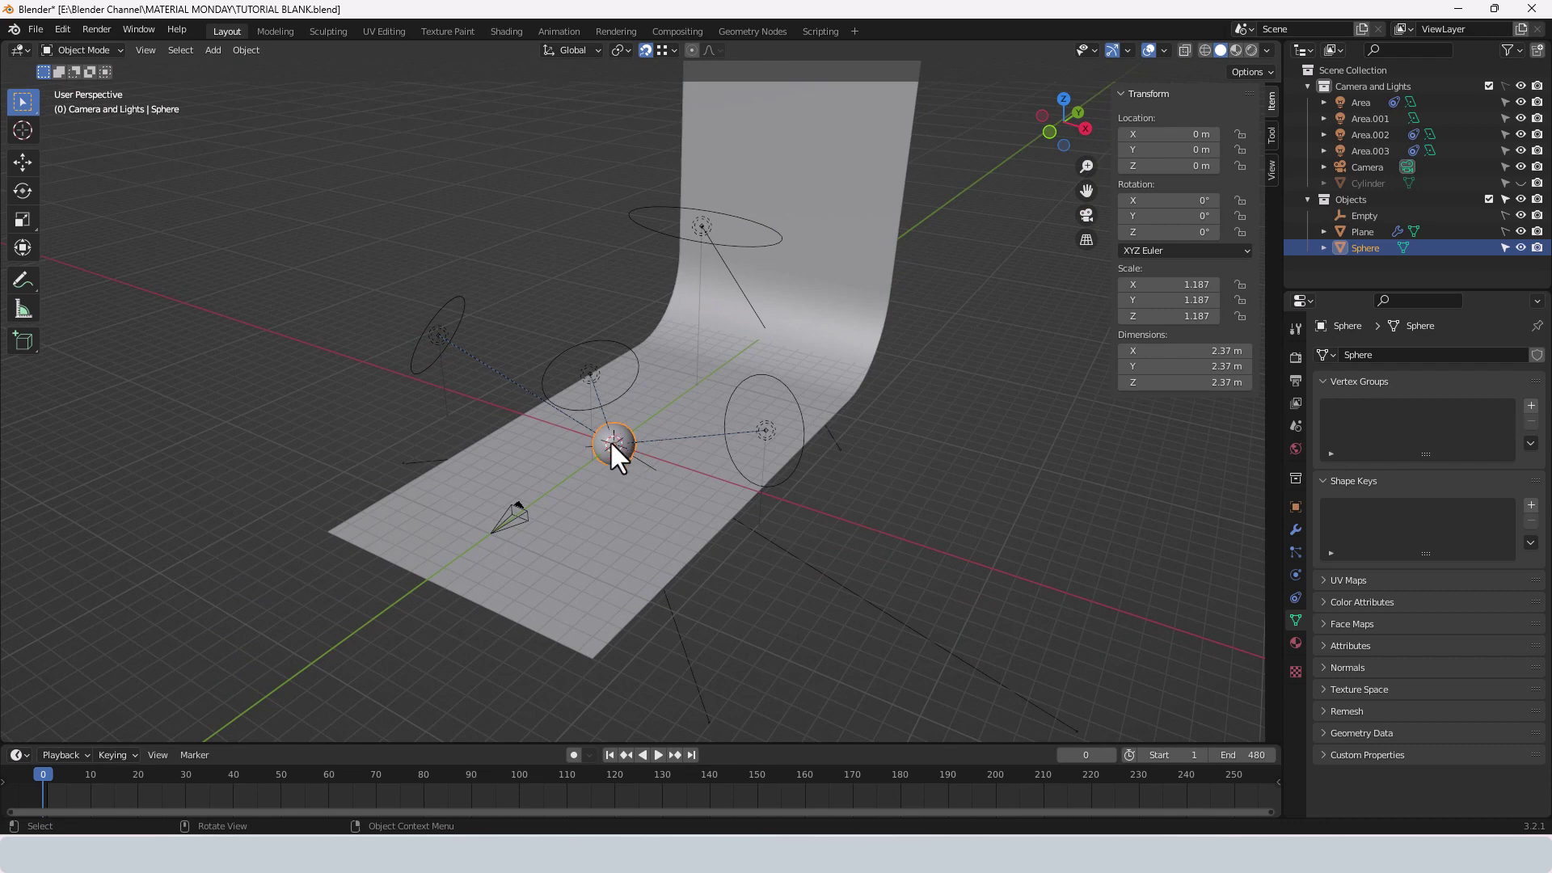
pyautogui.moveTo(731, 228); pyautogui.dragTo(716, 231, button='middle')
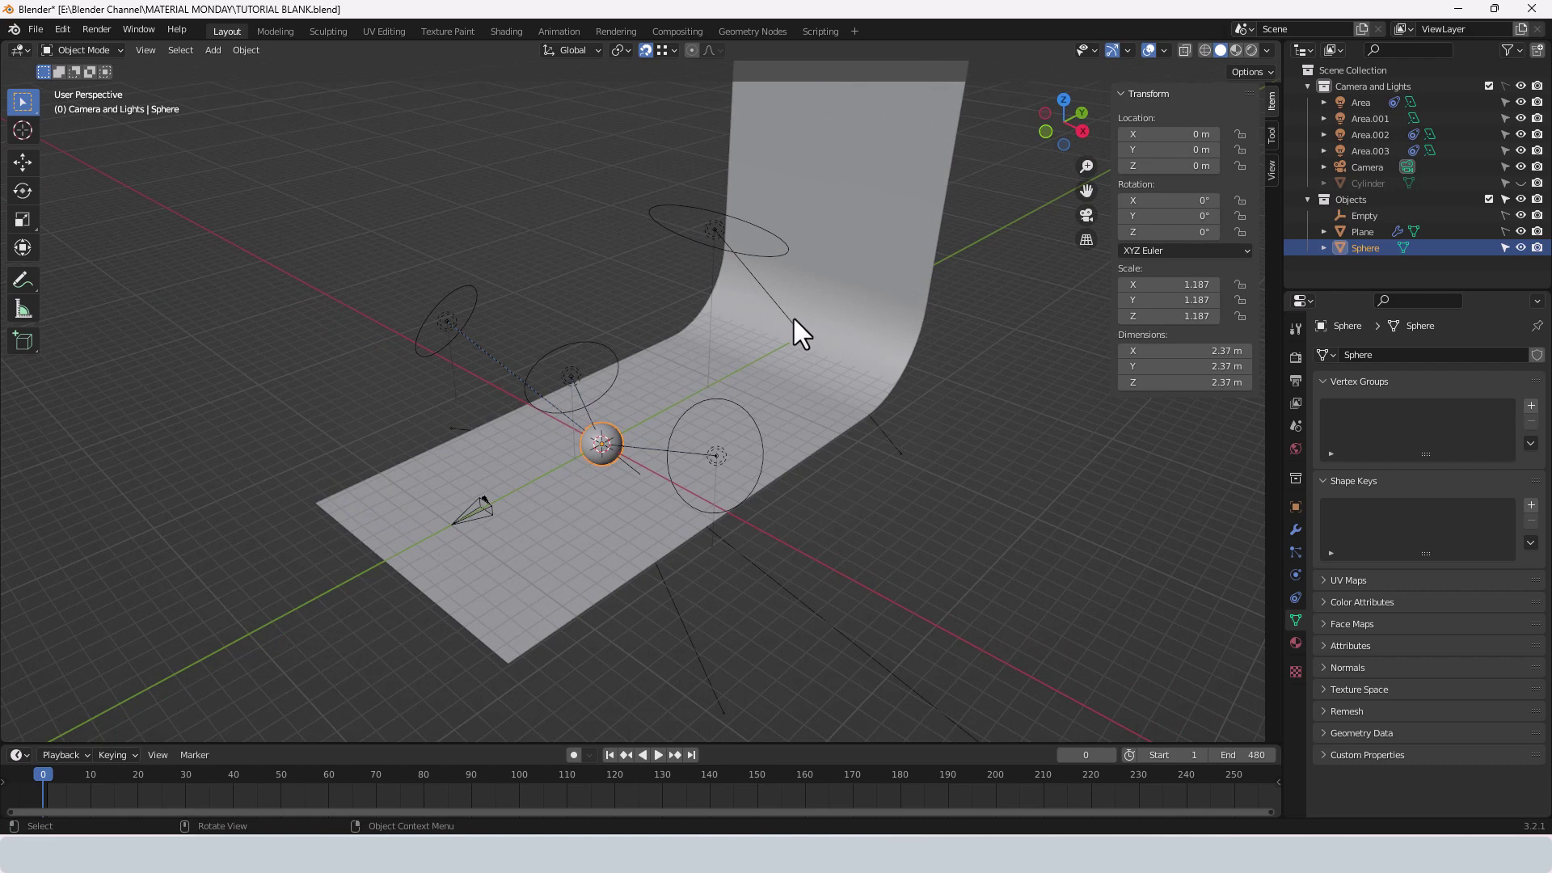
# - Switch to the Shading workspace and resize the 3D view and node editor areas
pyautogui.click(509, 32)
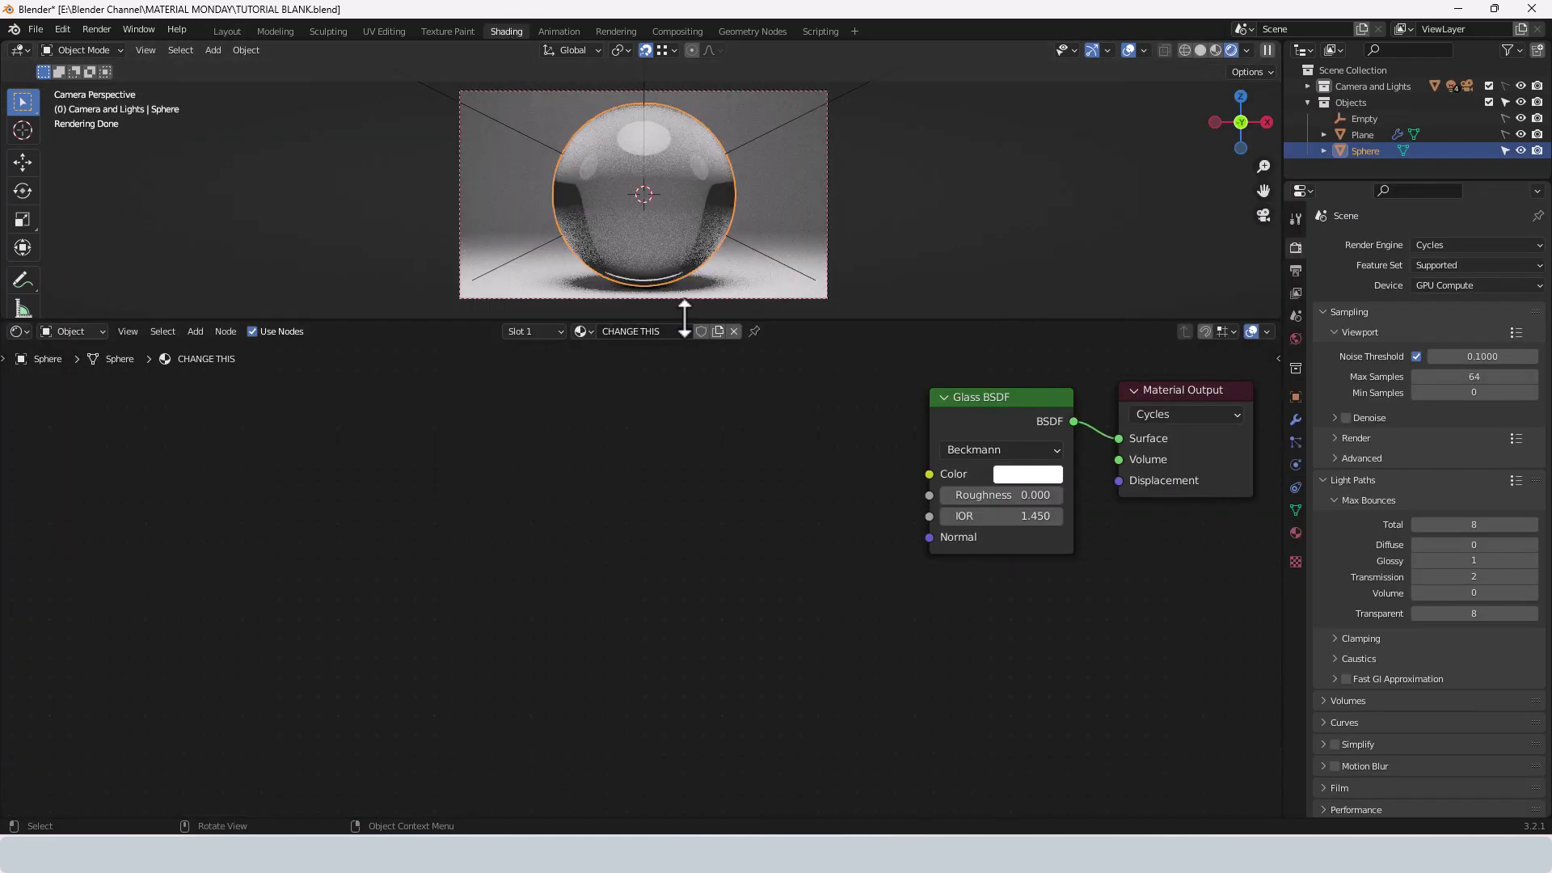
pyautogui.moveTo(686, 323); pyautogui.dragTo(686, 653)
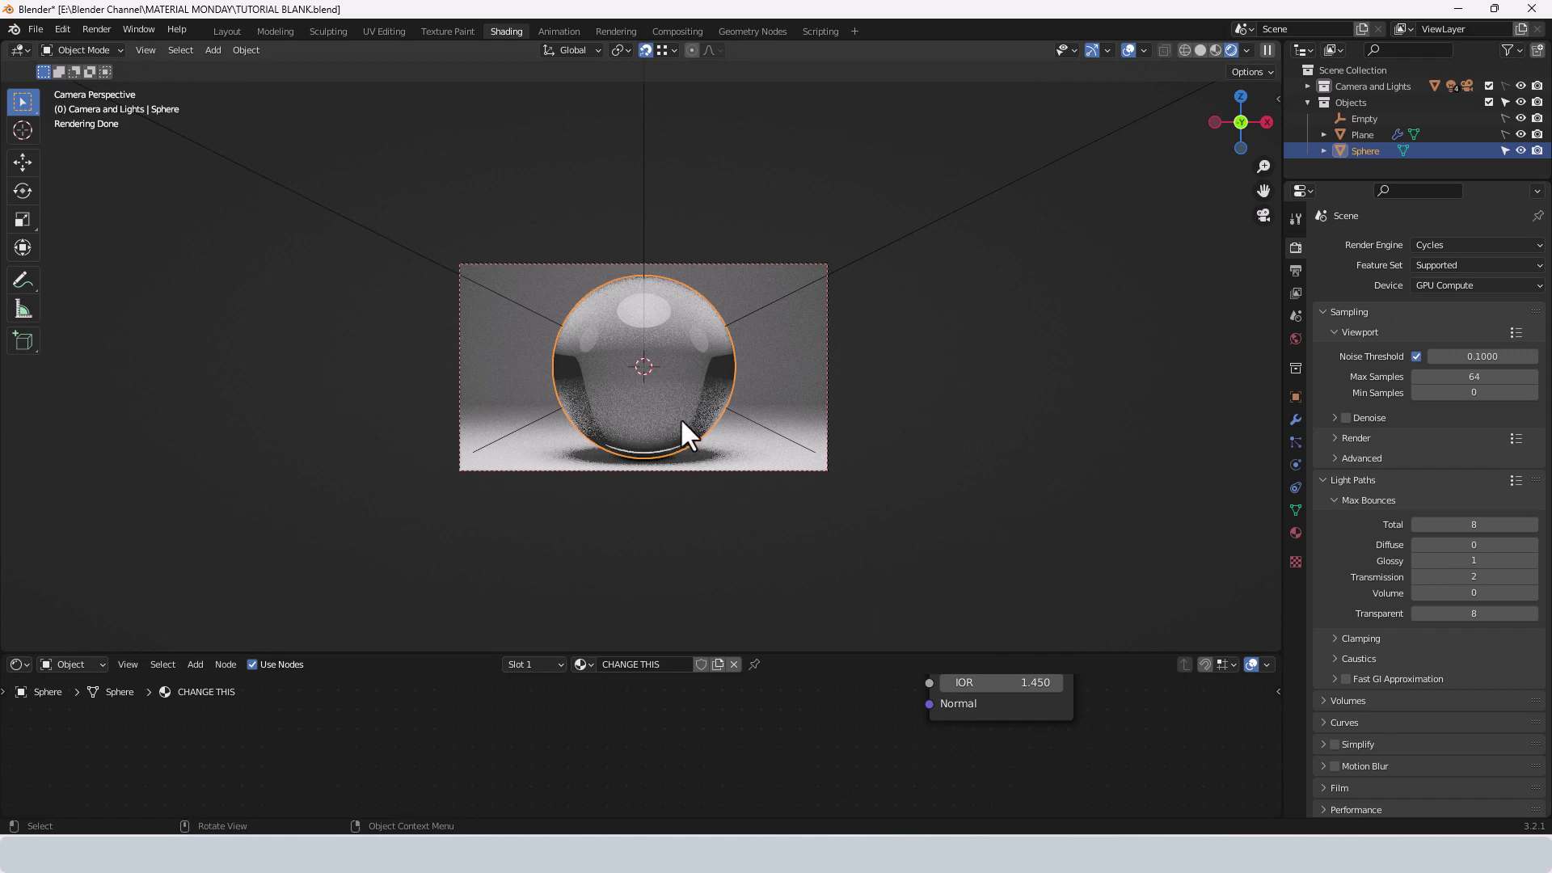
pyautogui.scroll(2, 668, 410)
pyautogui.scroll(-3, 668, 411)
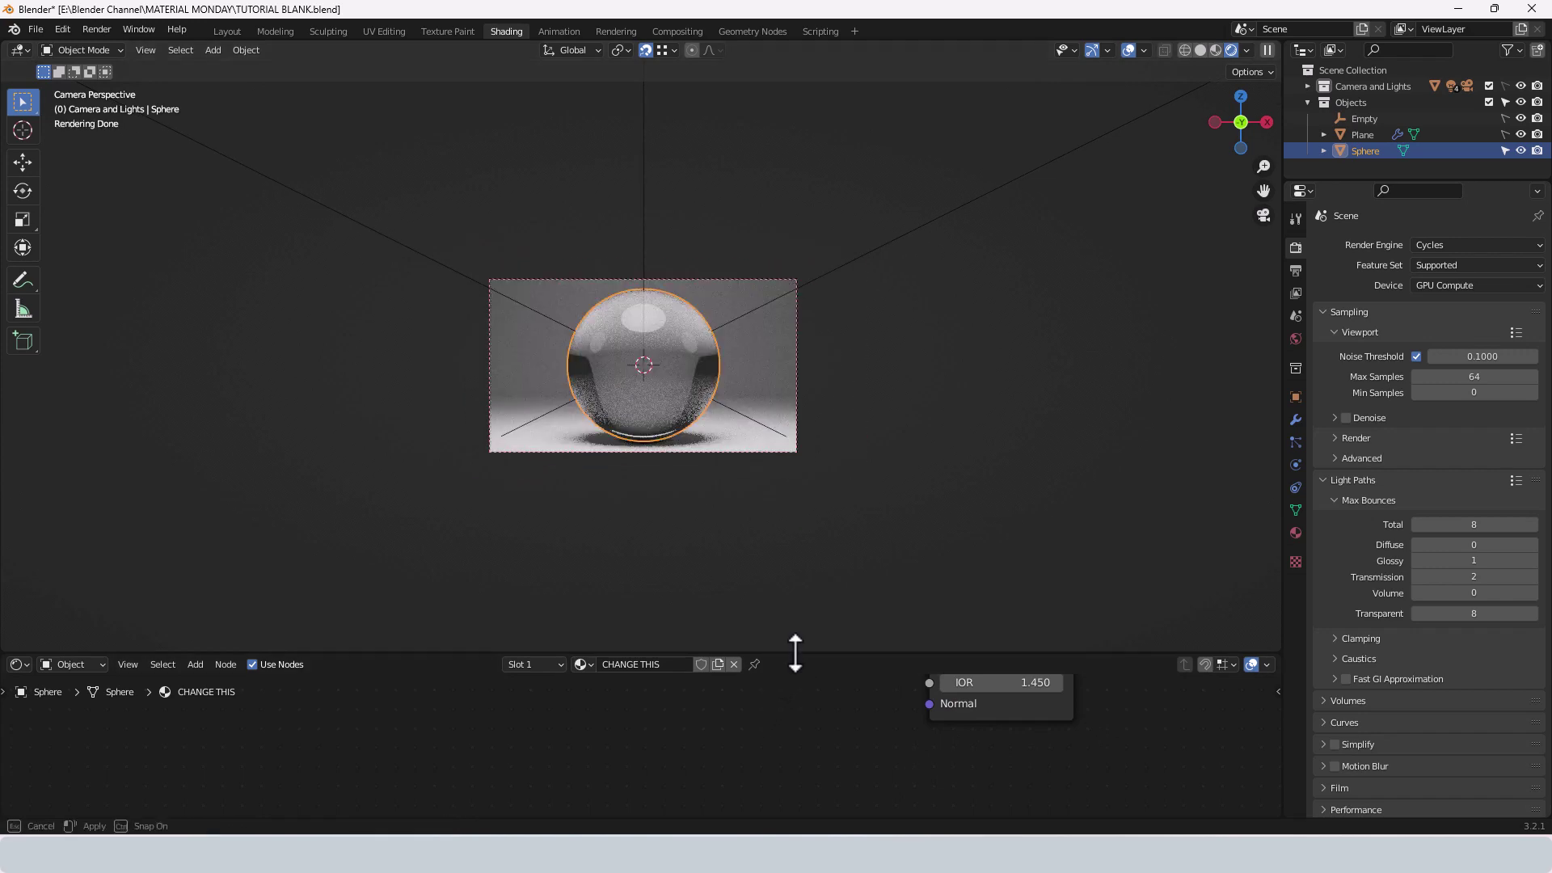
pyautogui.moveTo(794, 653); pyautogui.dragTo(808, 311)
# - Fit the camera frame to the viewport and select the Glass BSDF node
pyautogui.press('Home')
pyautogui.moveTo(813, 444); pyautogui.dragTo(808, 463, button='middle')
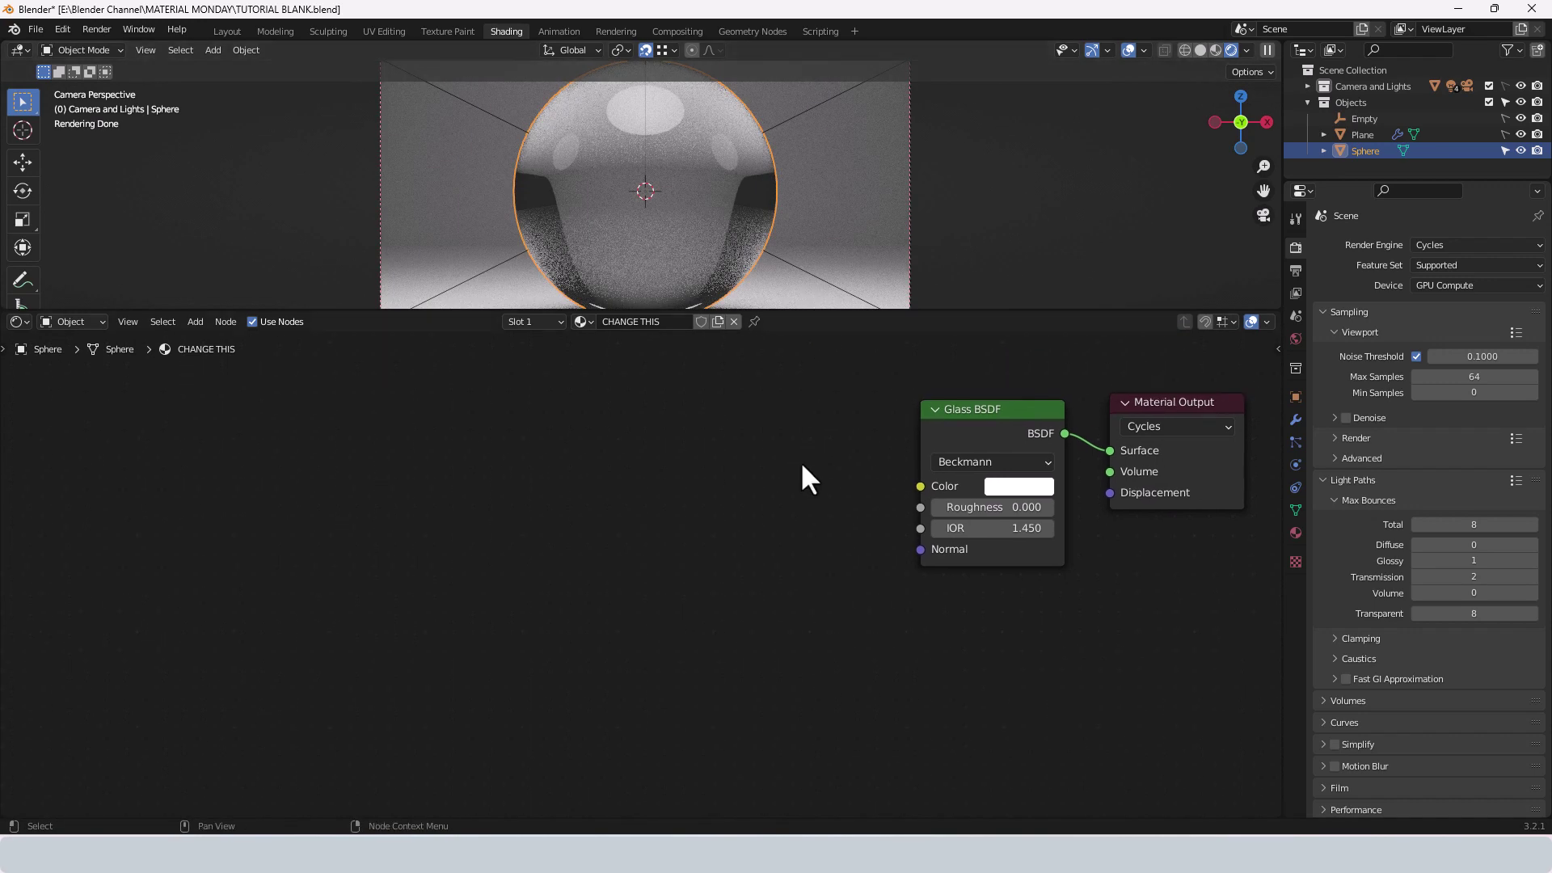
pyautogui.moveTo(815, 446); pyautogui.dragTo(1005, 572)
# - Delete the Glass BSDF and wire a new Voronoi Texture's Distance into the Material Output Surface
pyautogui.press('x')
pyautogui.moveTo(828, 546); pyautogui.dragTo(634, 530, button='middle')
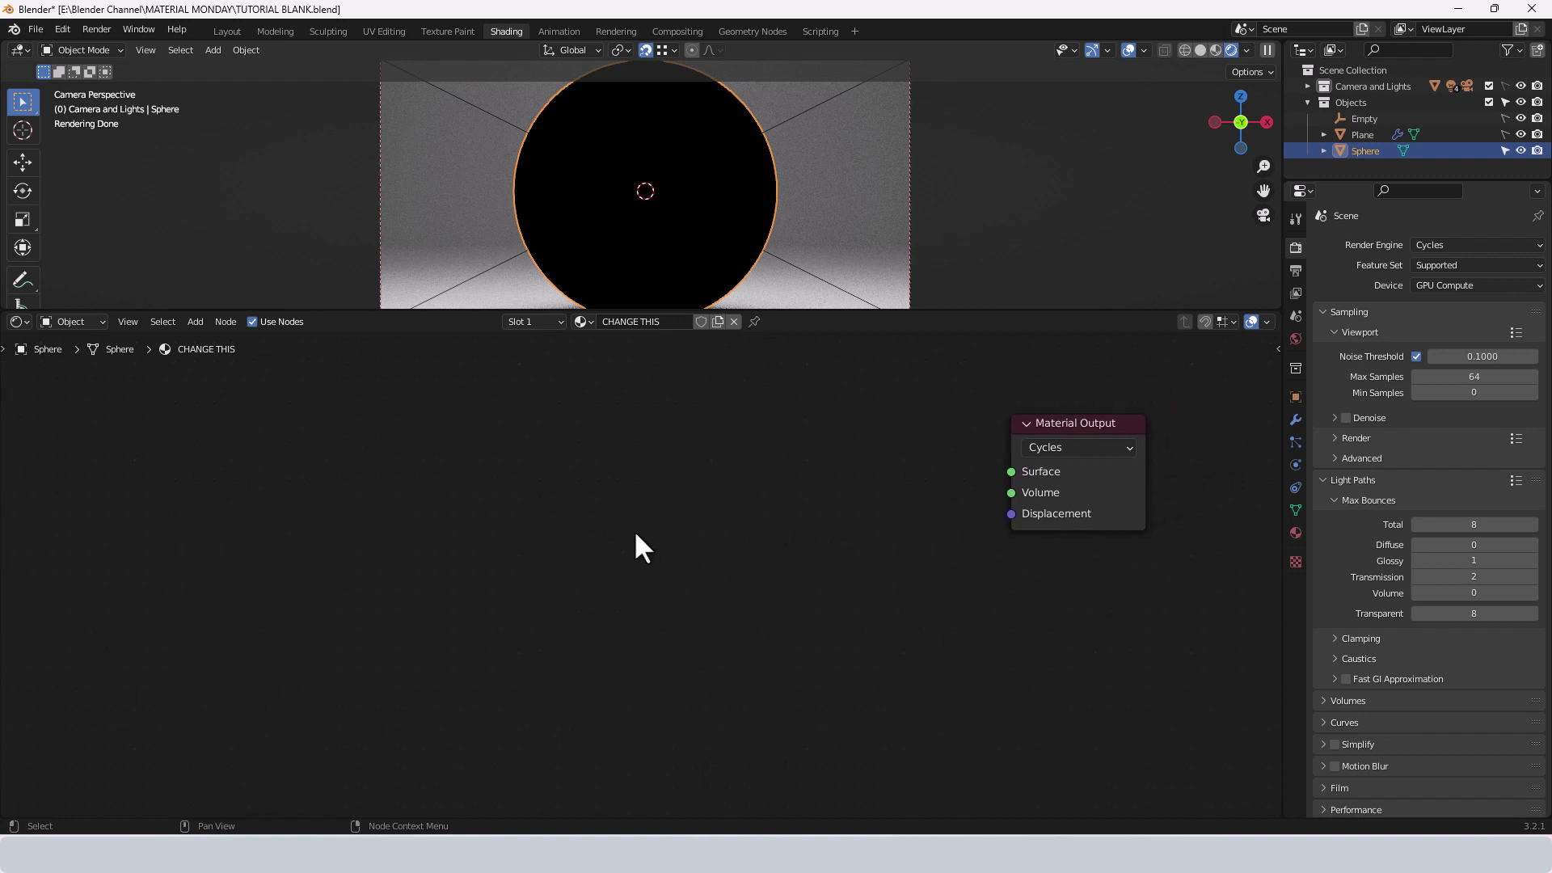
pyautogui.hotkey('shift', 'a')
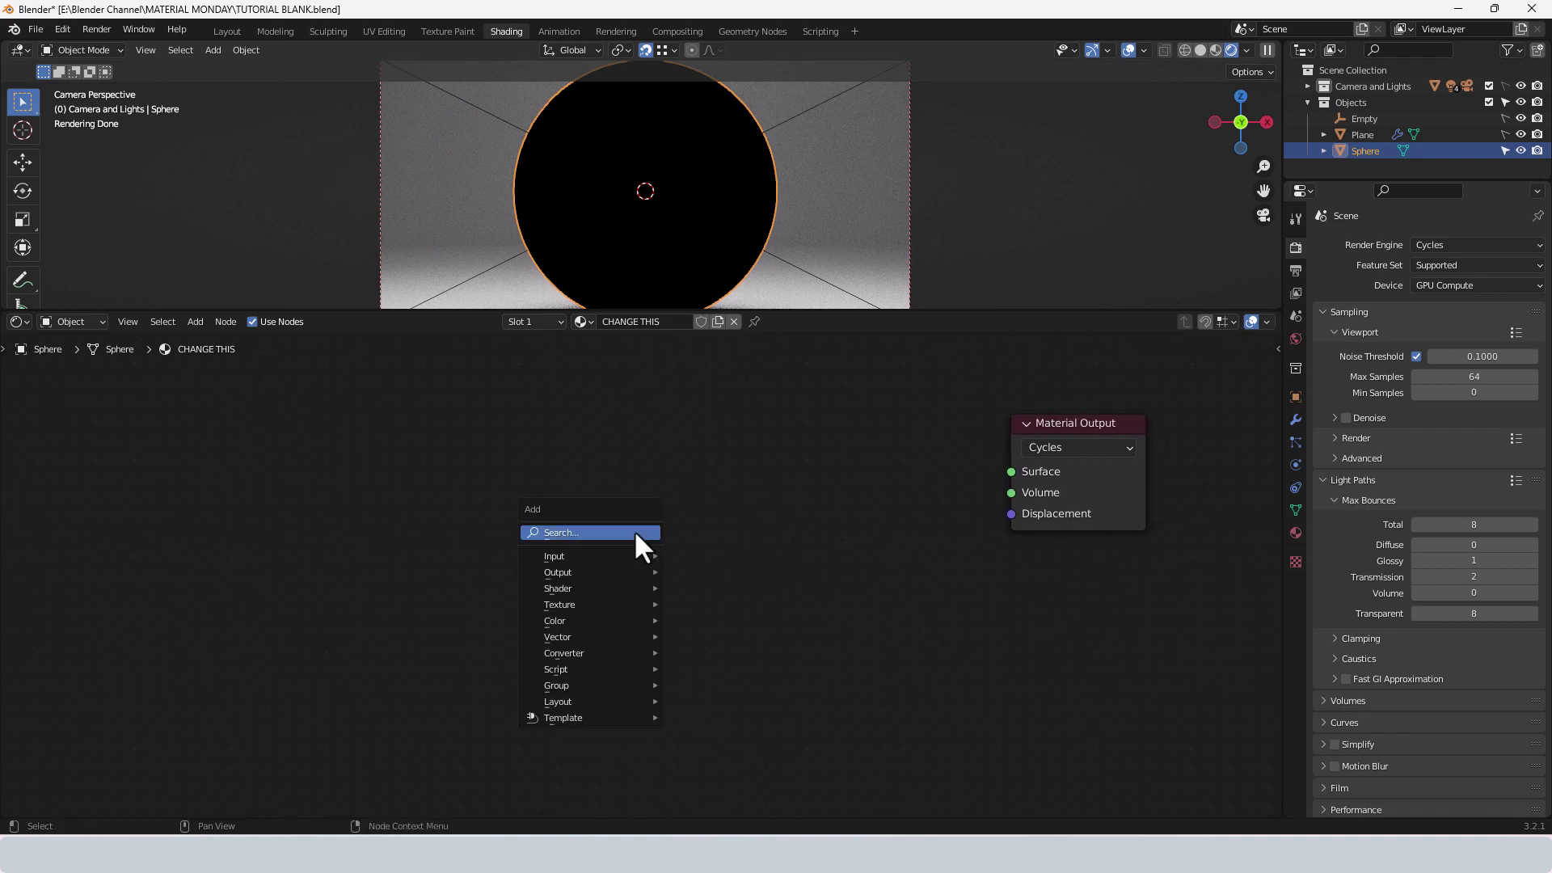
pyautogui.moveTo(635, 603)
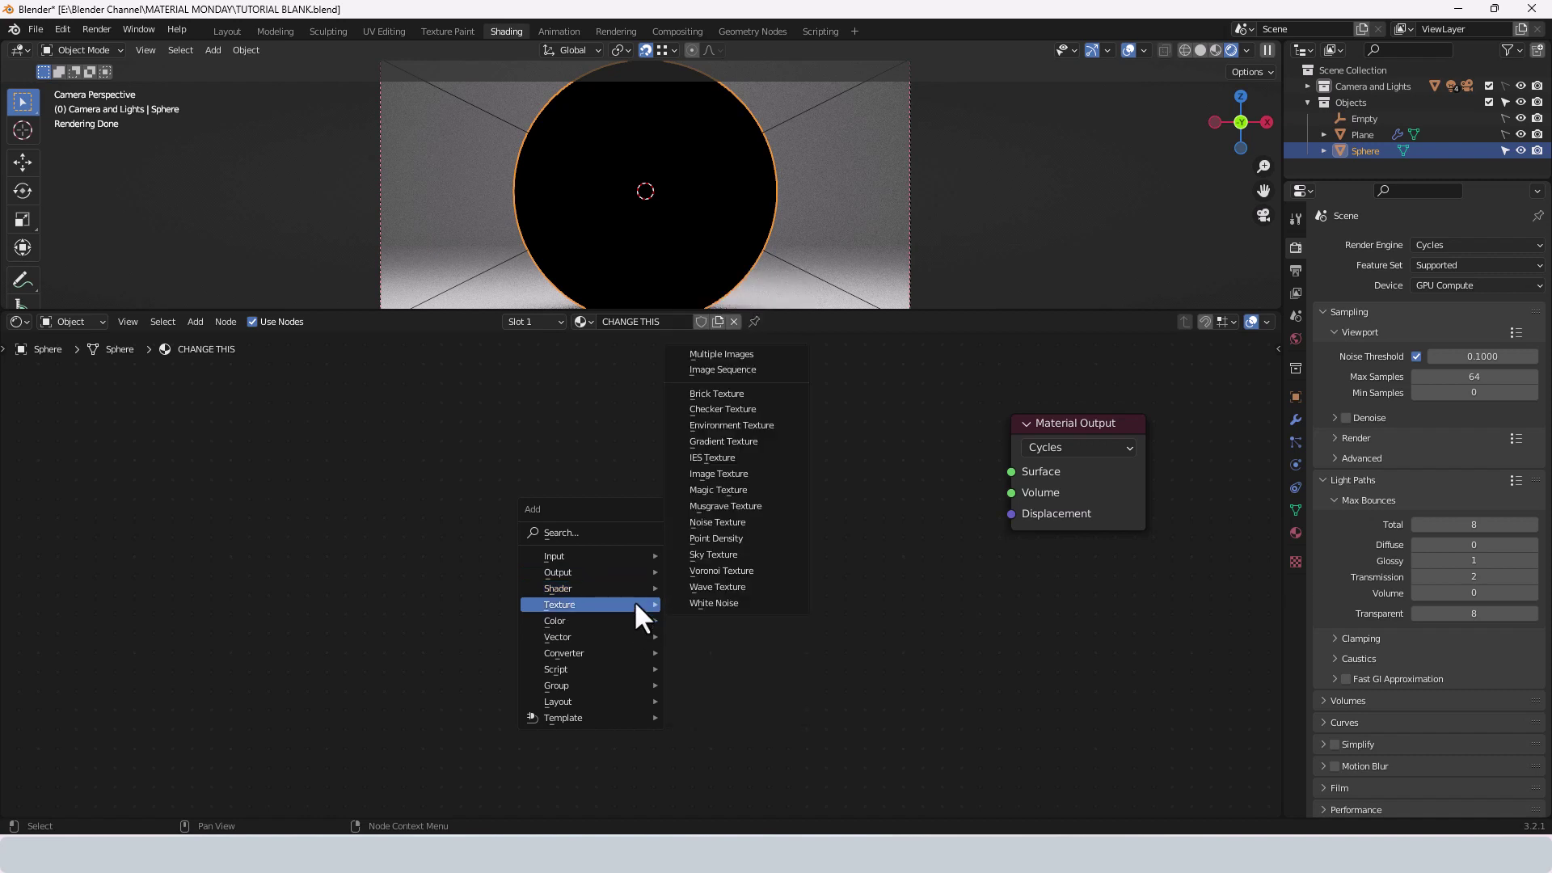
pyautogui.click(710, 574)
pyautogui.click(533, 375)
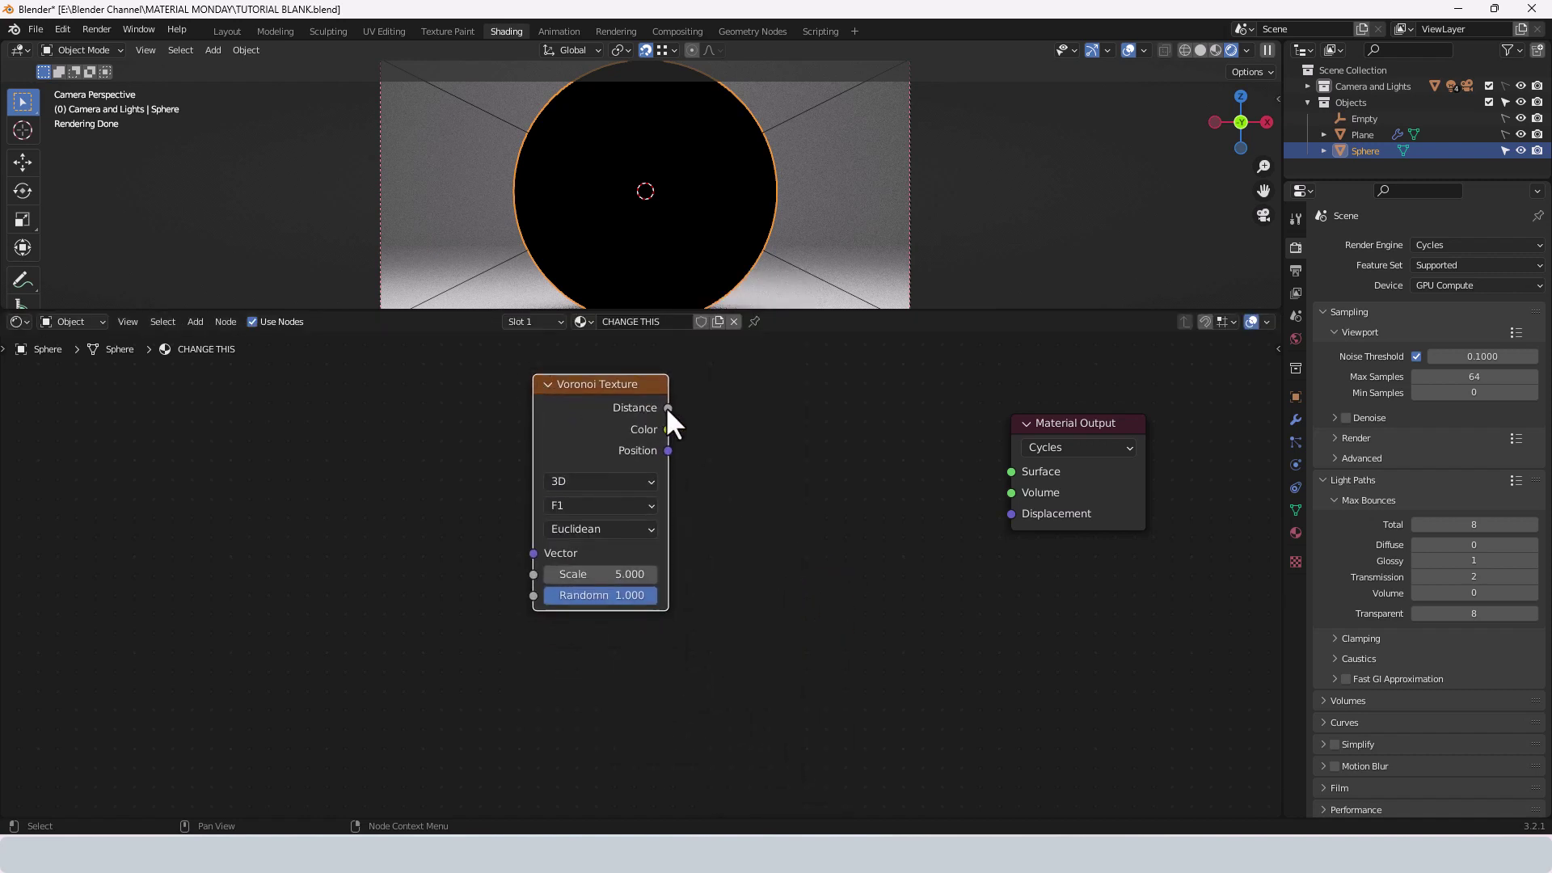
pyautogui.moveTo(667, 407); pyautogui.dragTo(1020, 472)
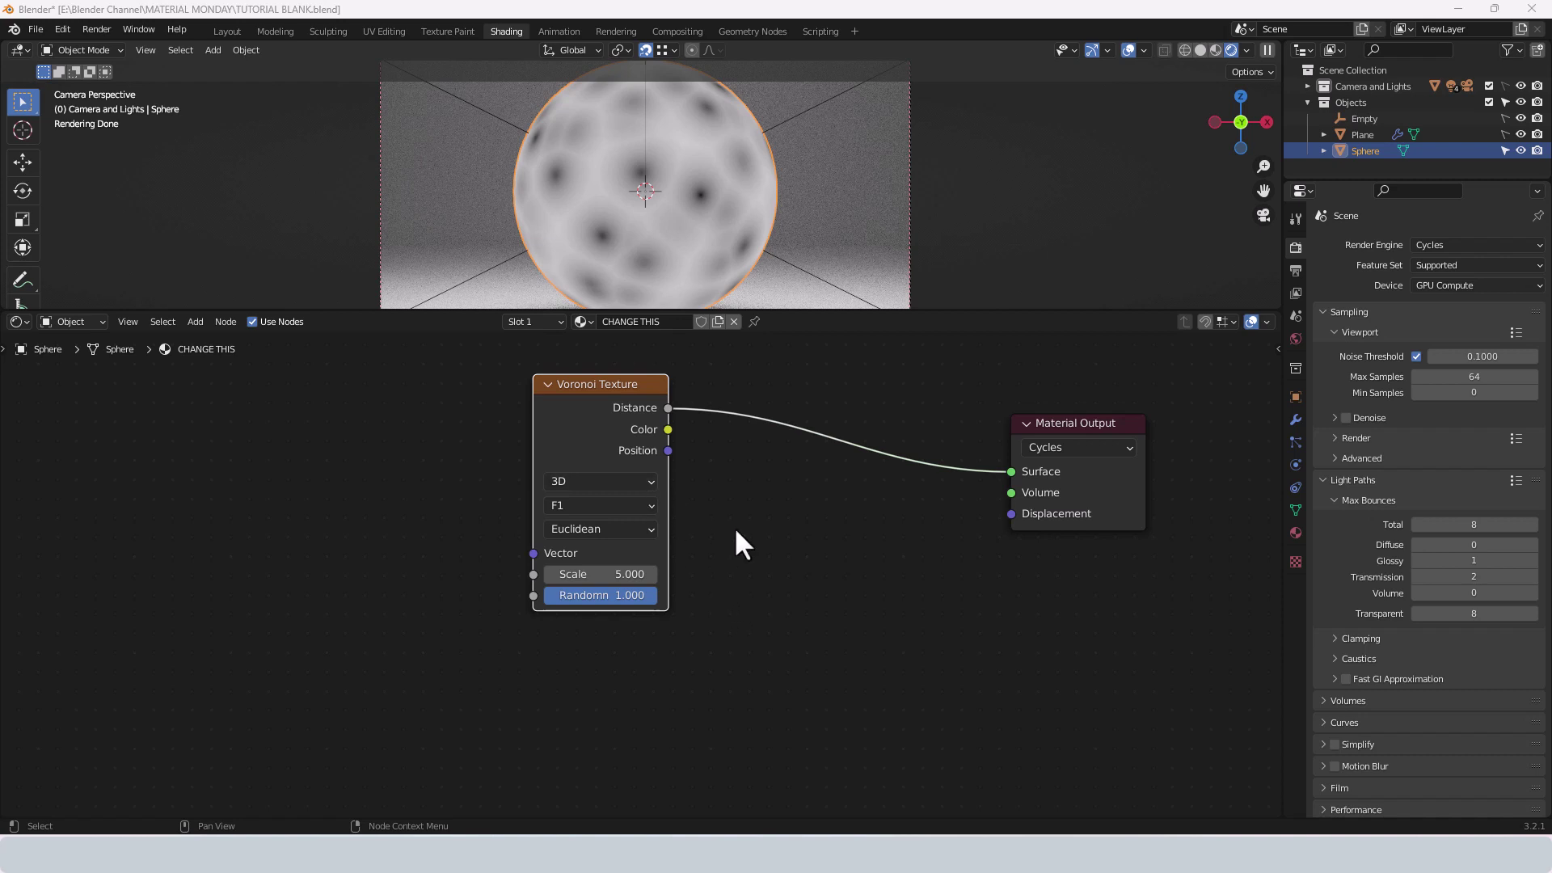
# - Duplicate the Voronoi Texture below the original and switch the copy from F1 to N-Sphere Radius
pyautogui.hotkey('shift', 'd')
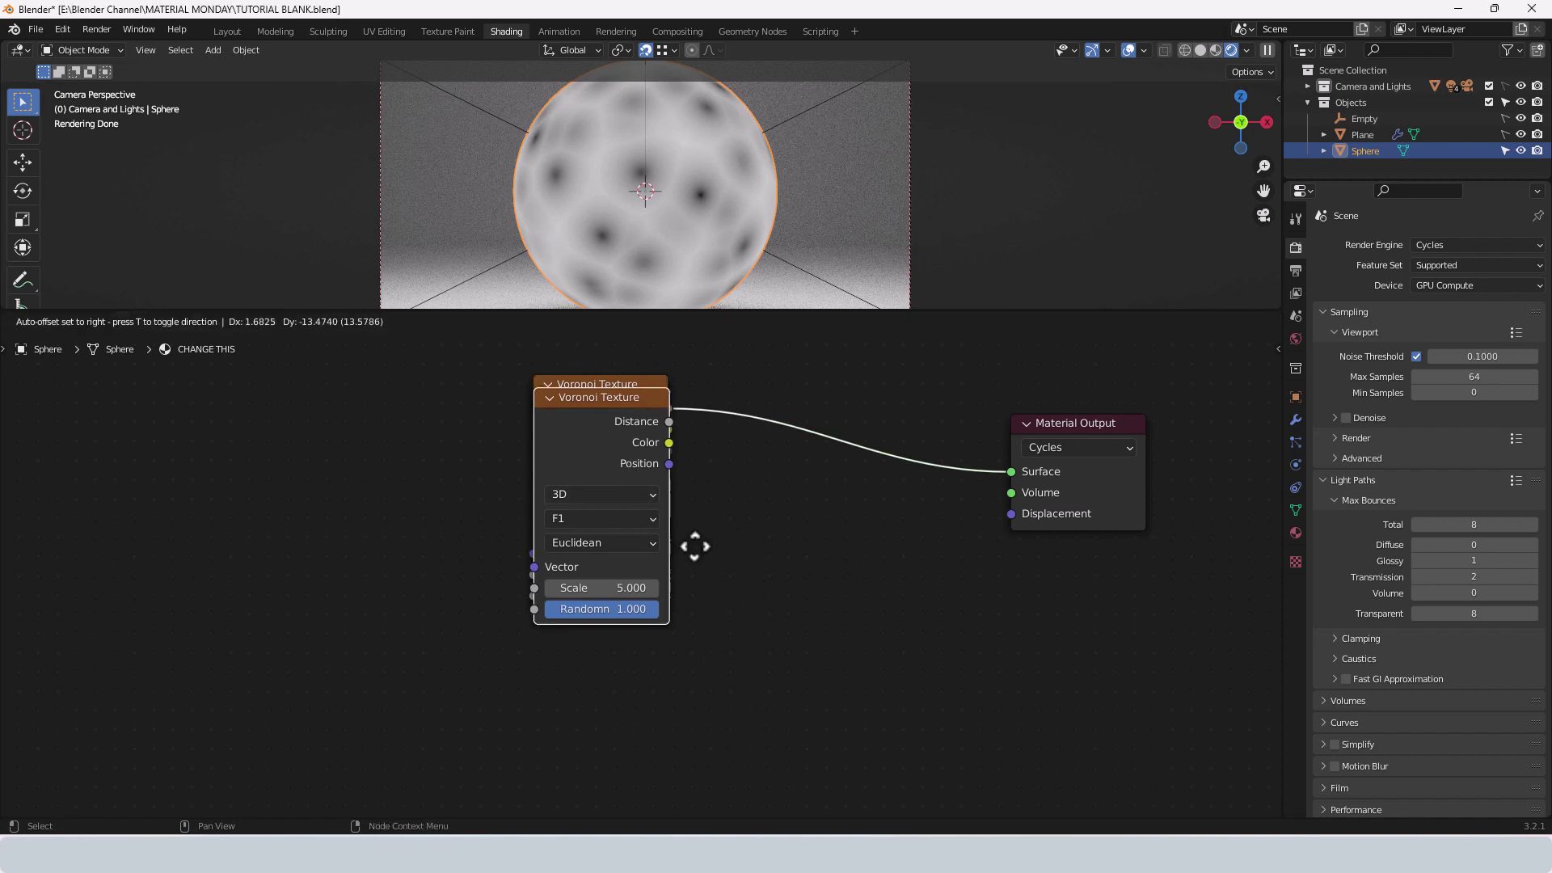
pyautogui.click(690, 774)
pyautogui.keyDown('shift'); pyautogui.scroll(-2, 765, 655); pyautogui.keyUp('shift')
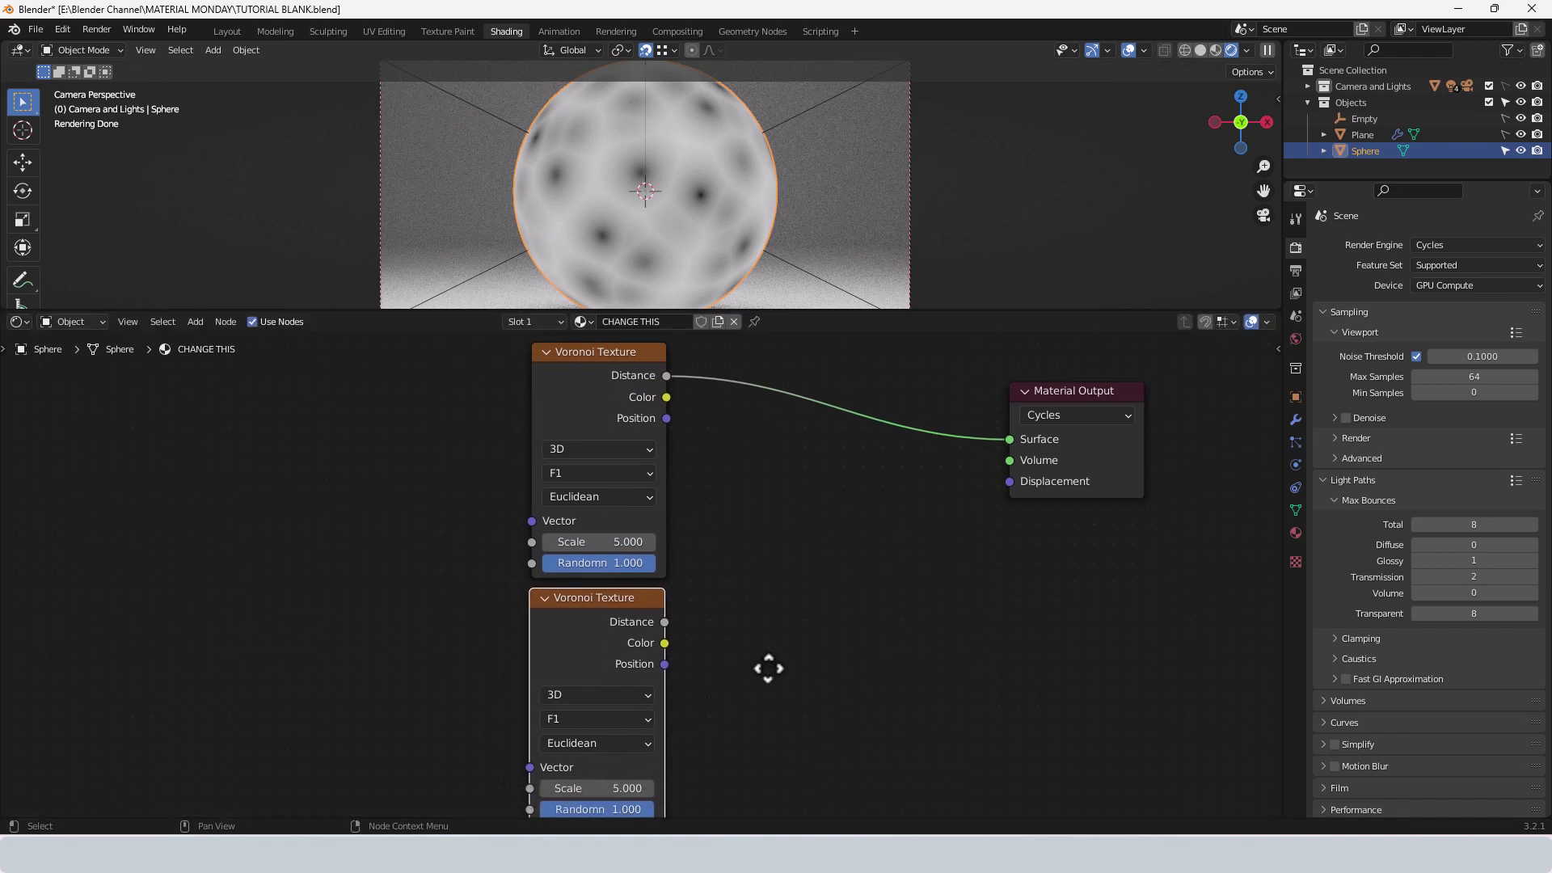
pyautogui.moveTo(767, 637); pyautogui.dragTo(774, 660, button='middle')
pyautogui.scroll(-2, 774, 652)
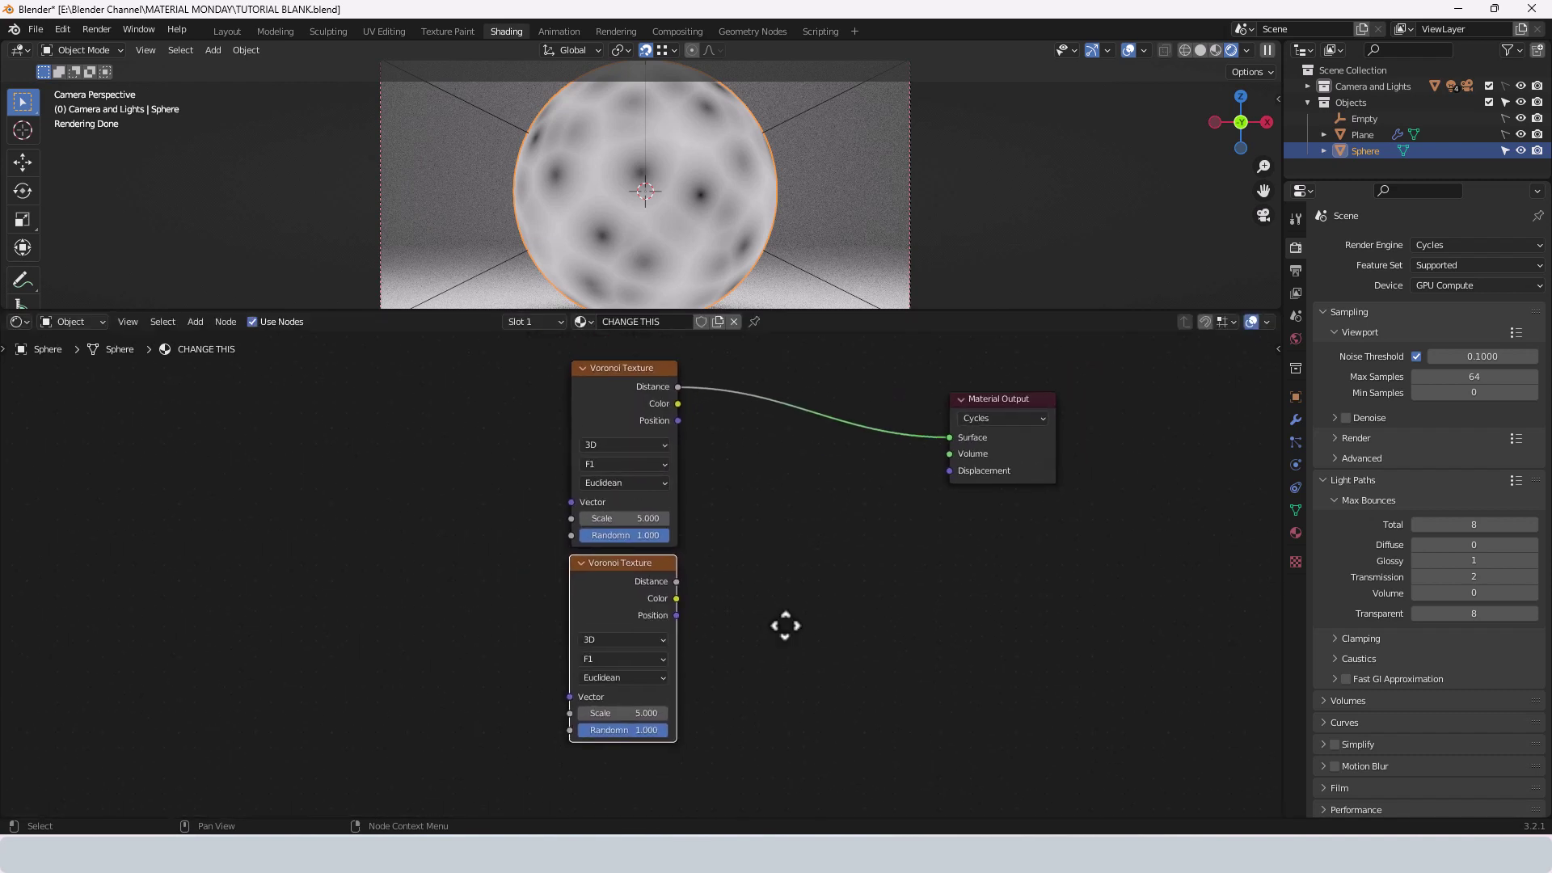
pyautogui.hotkey('shift', 'a')
pyautogui.moveTo(783, 626)
pyautogui.click(619, 659)
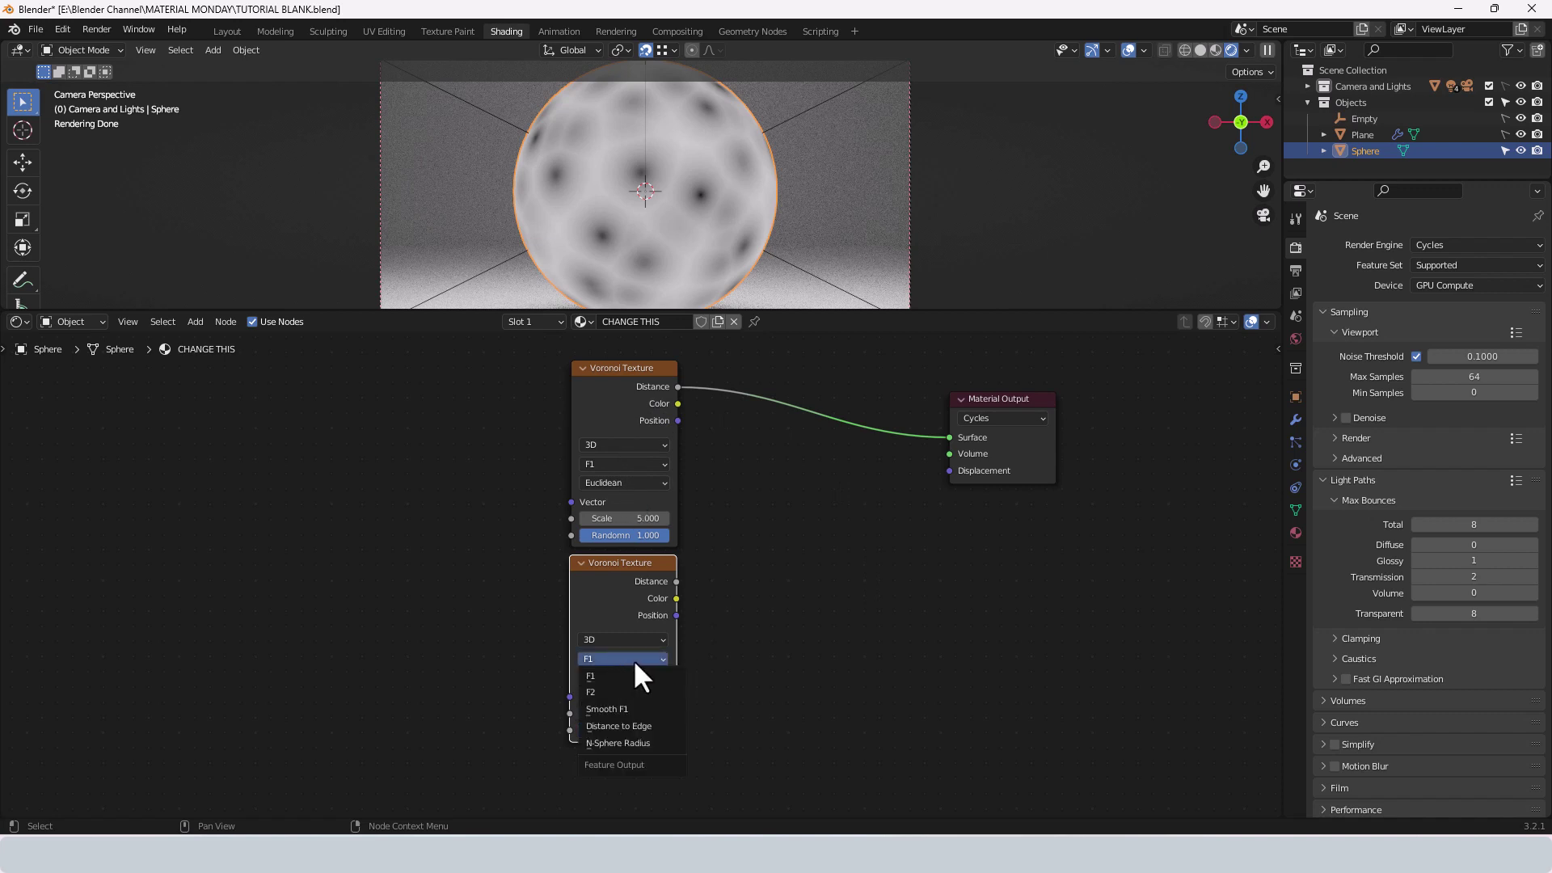
pyautogui.click(636, 741)
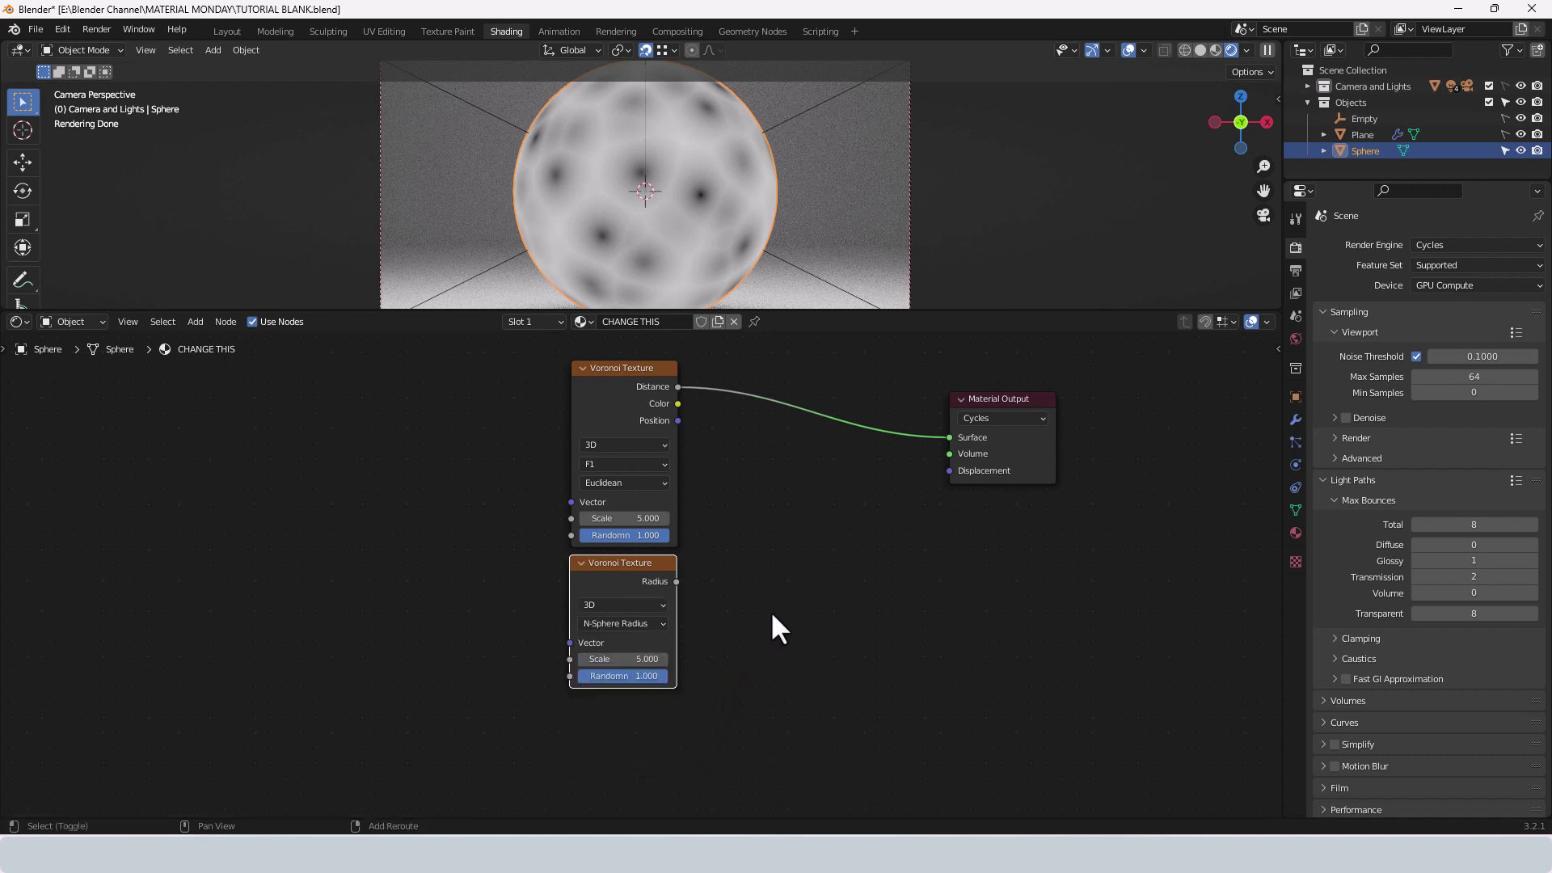
# - Add an Add math node via search and drop it onto the Distance–Surface link
pyautogui.hotkey('shift', 'a')
pyautogui.click(745, 545)
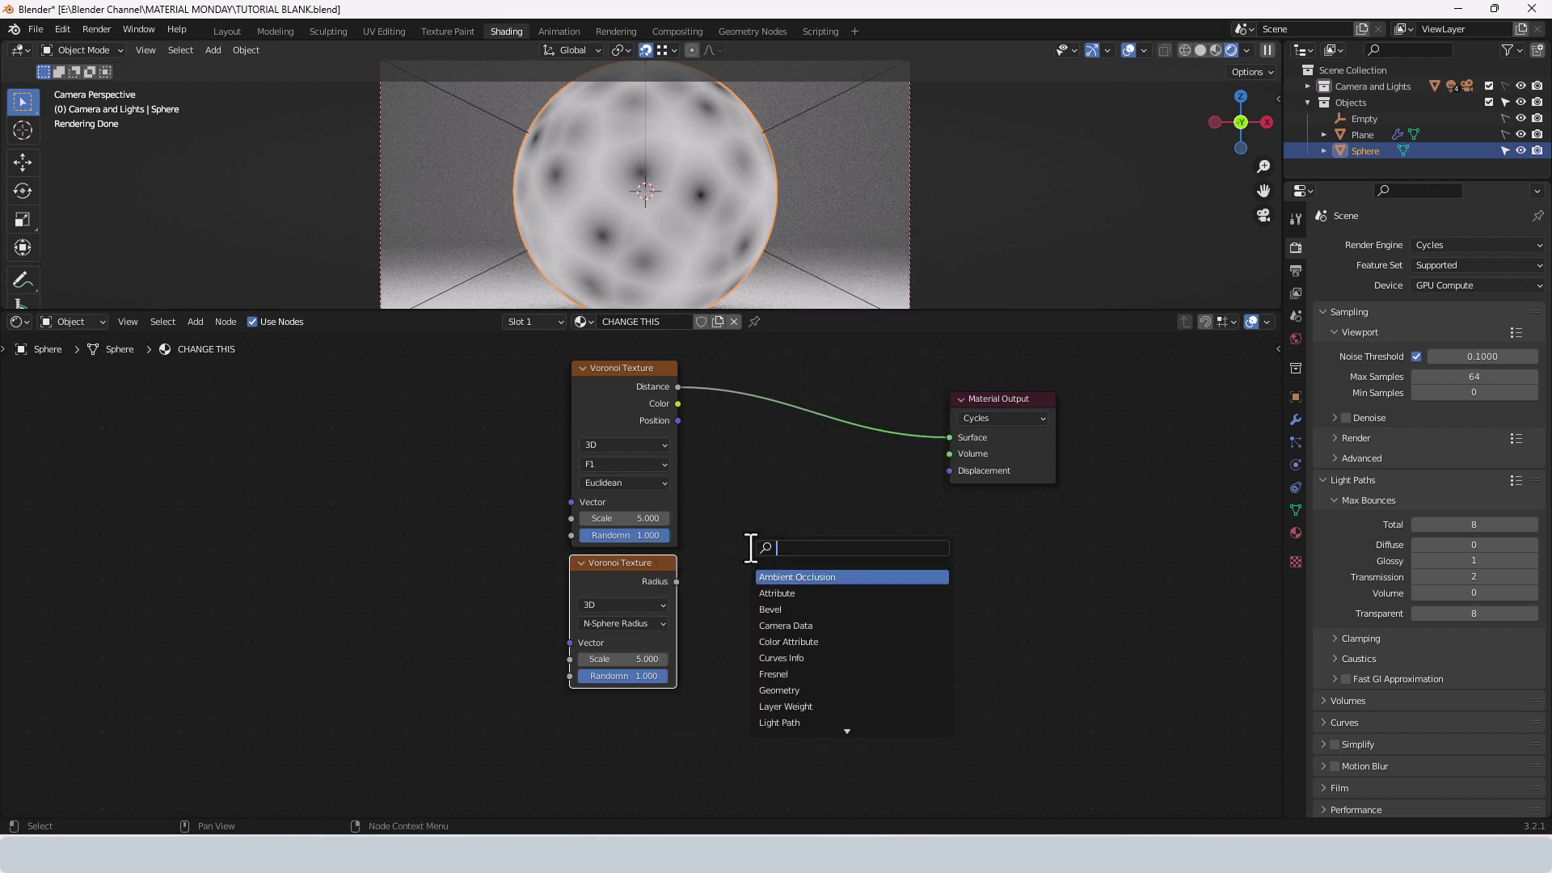
pyautogui.write('add')
pyautogui.press('Return')
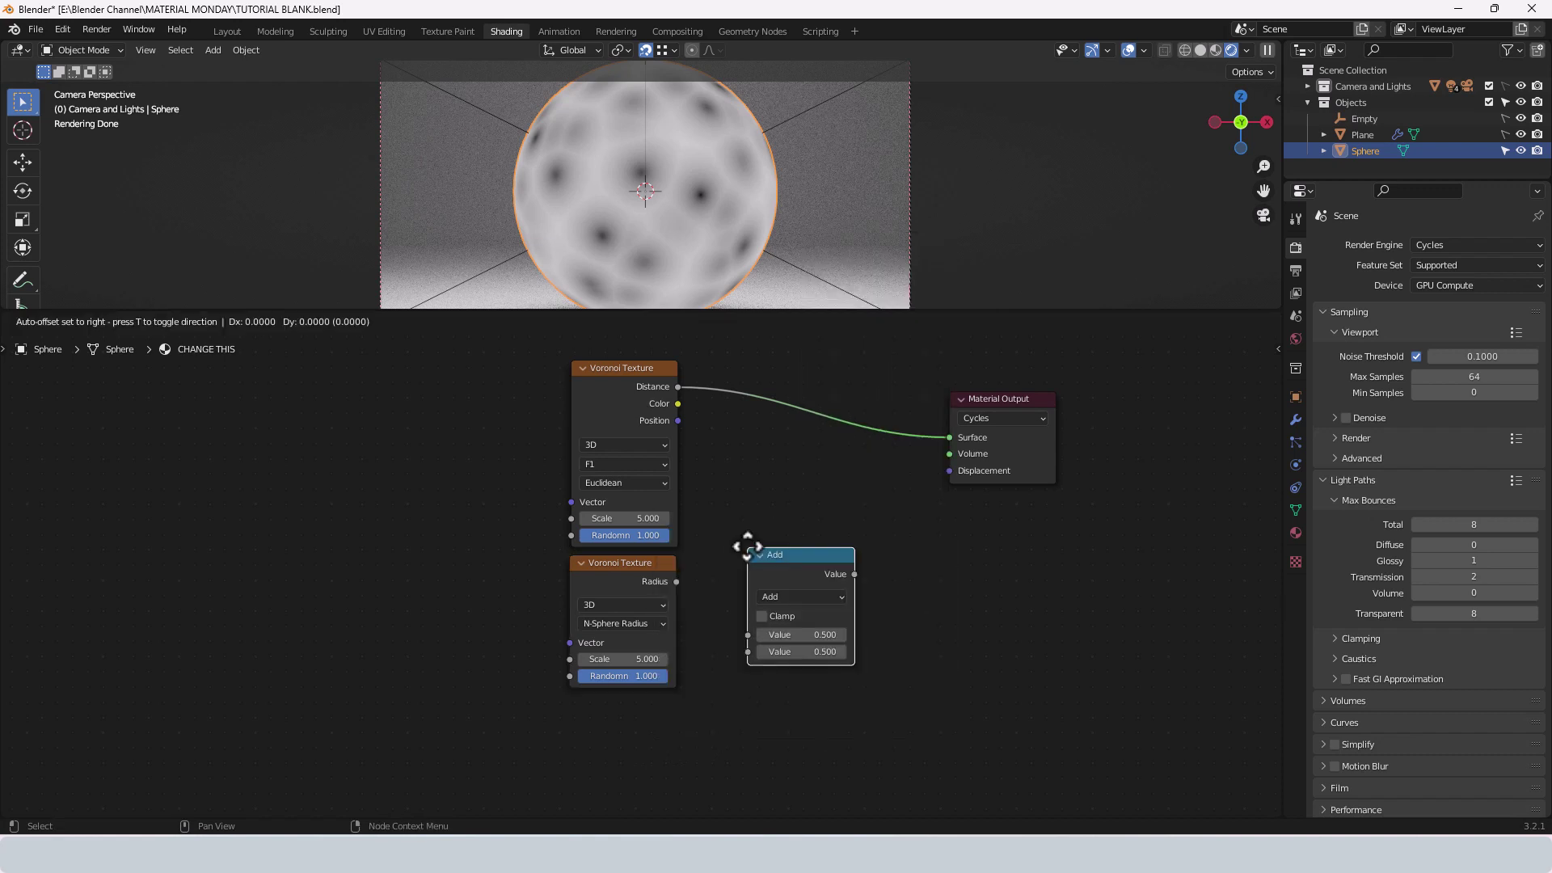
pyautogui.click(742, 410)
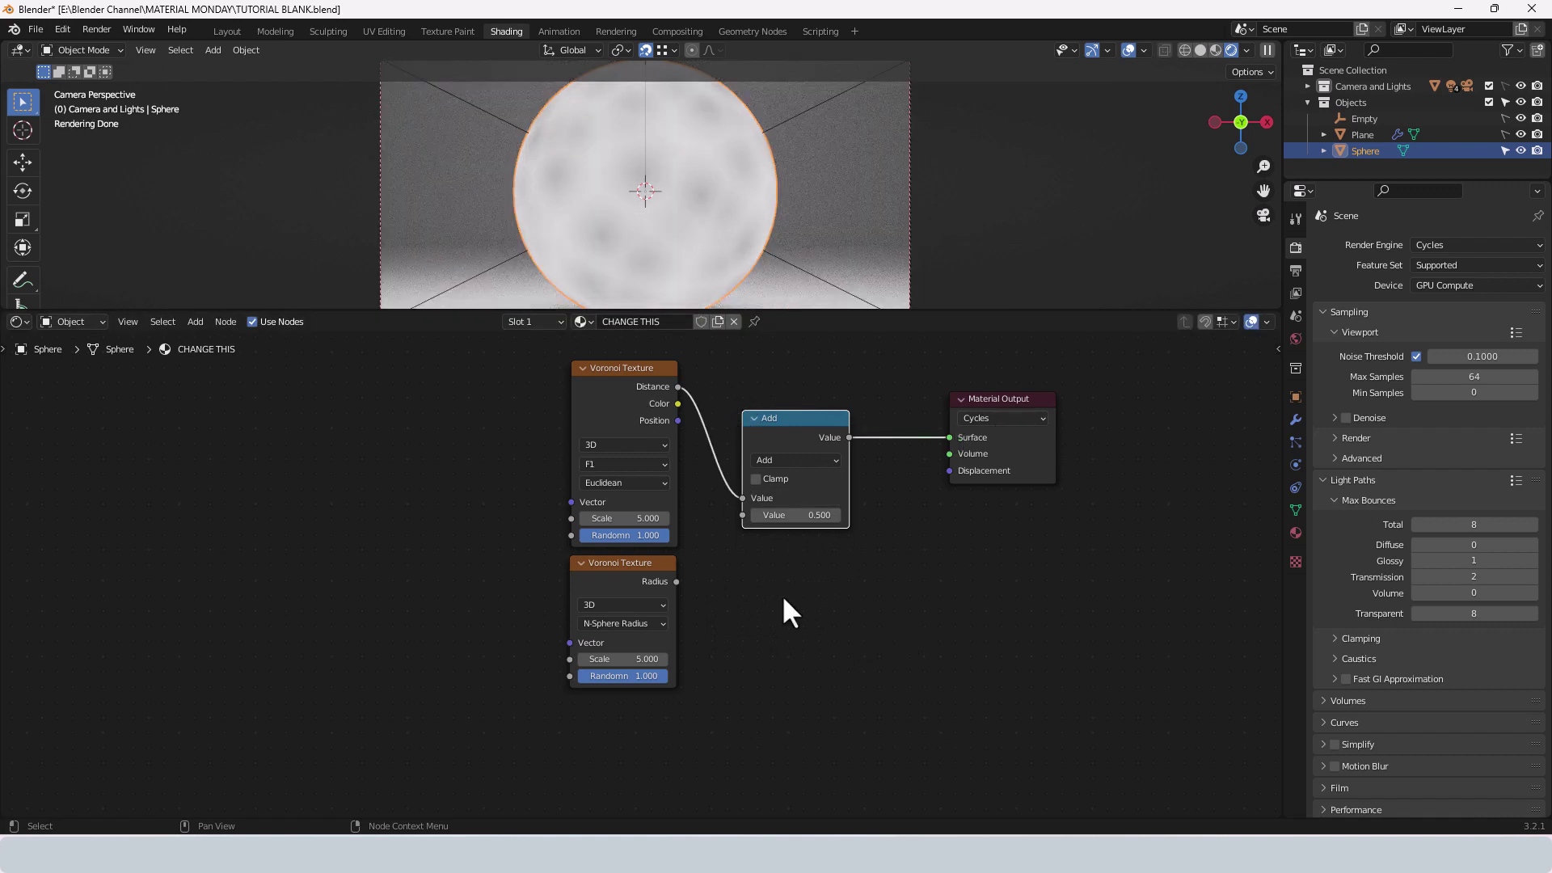
# - Connect the second Voronoi's Radius to the math node's second input and set it to Less Than
pyautogui.moveTo(676, 581); pyautogui.dragTo(687, 572)
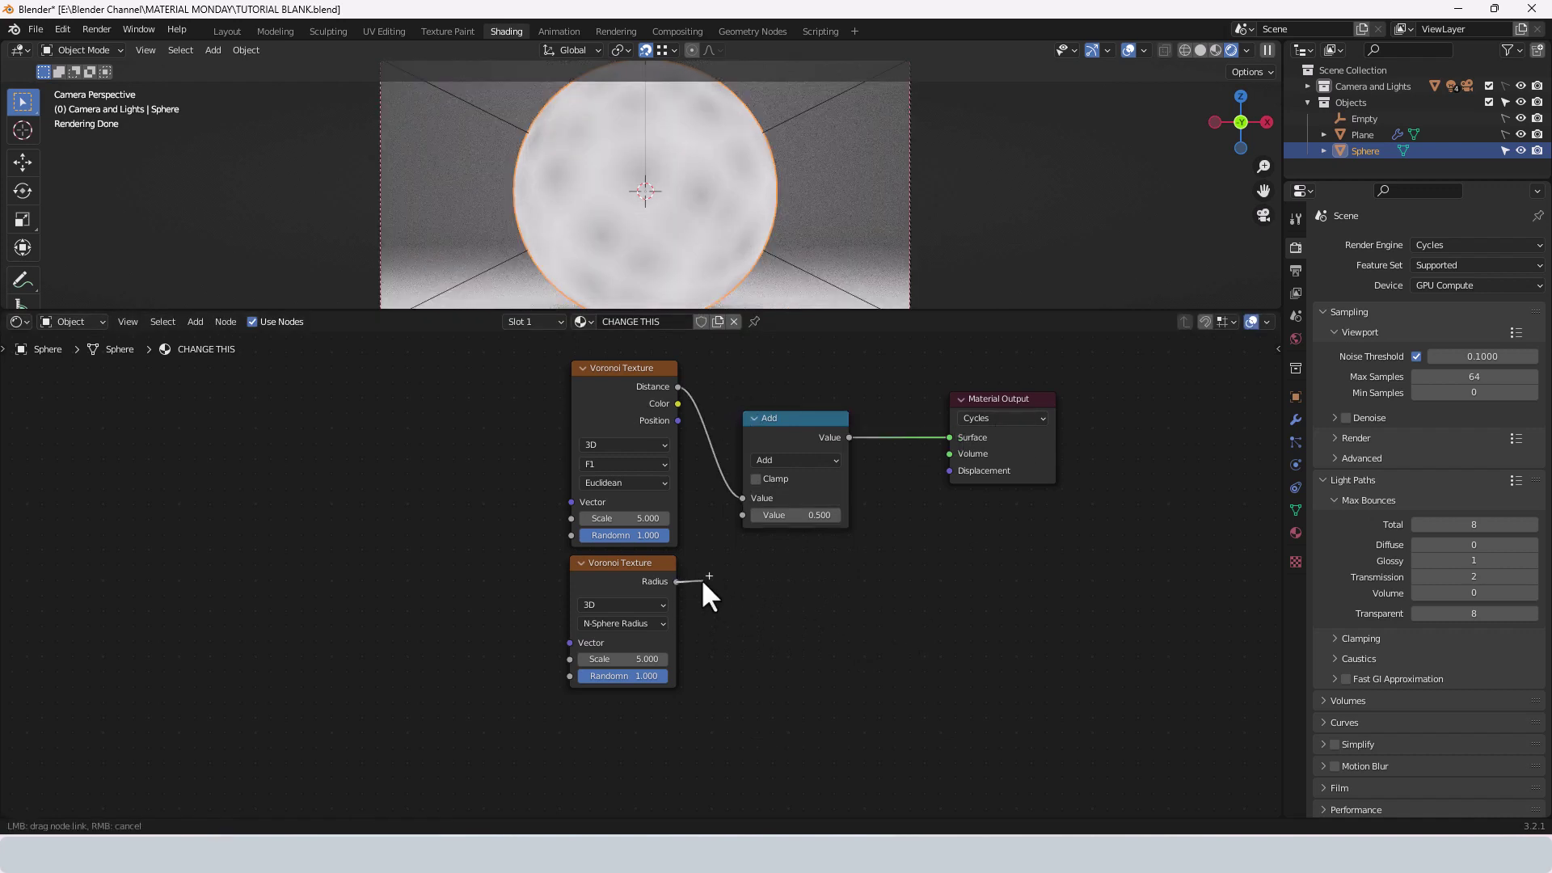
pyautogui.moveTo(739, 515); pyautogui.dragTo(740, 515)
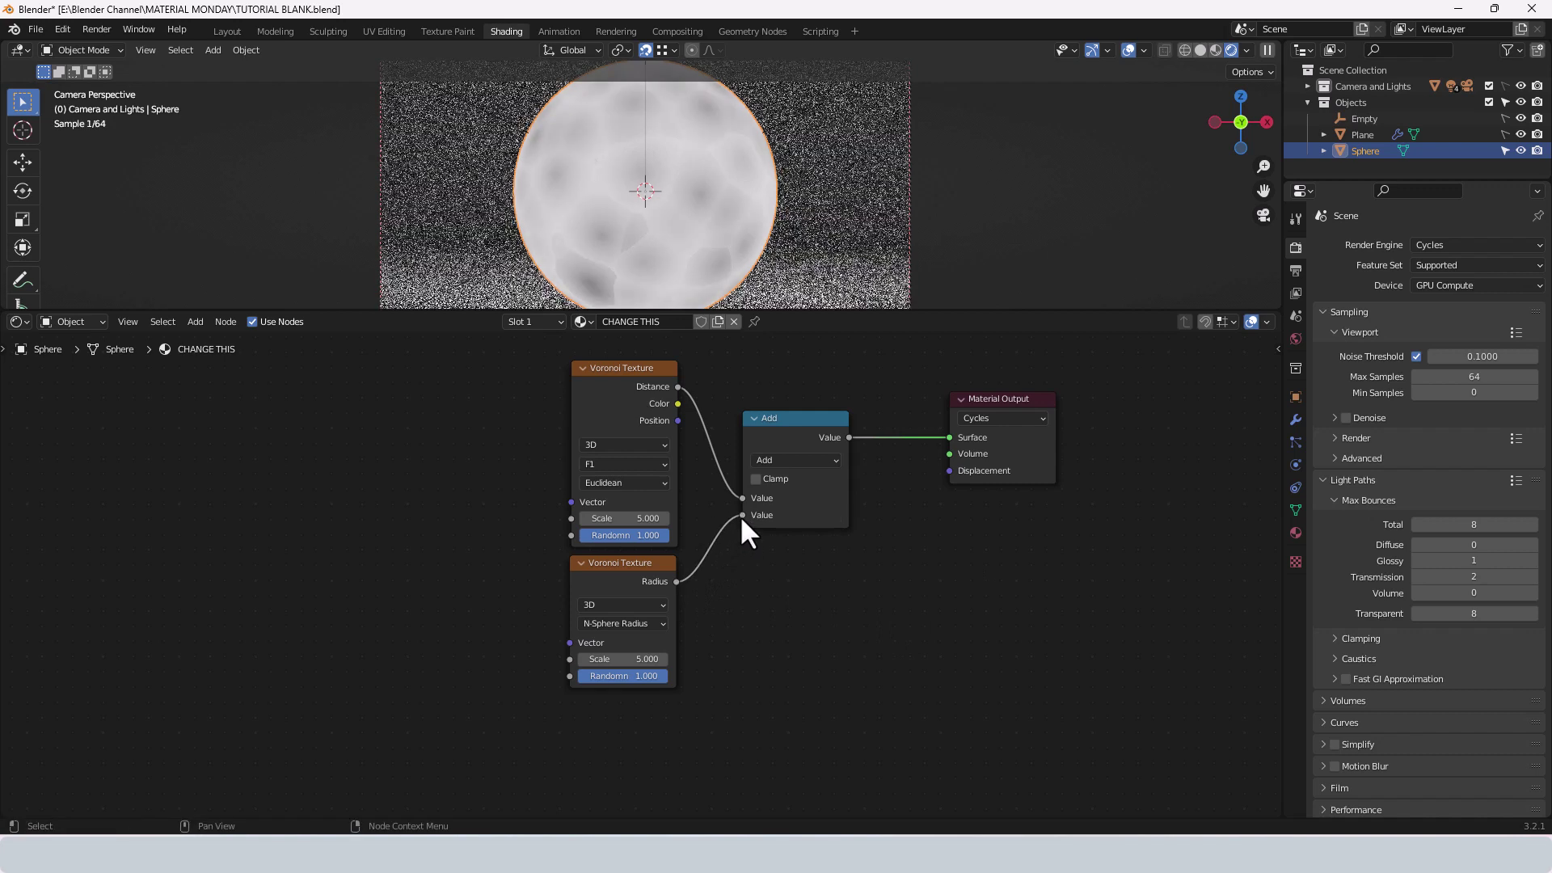
pyautogui.click(789, 461)
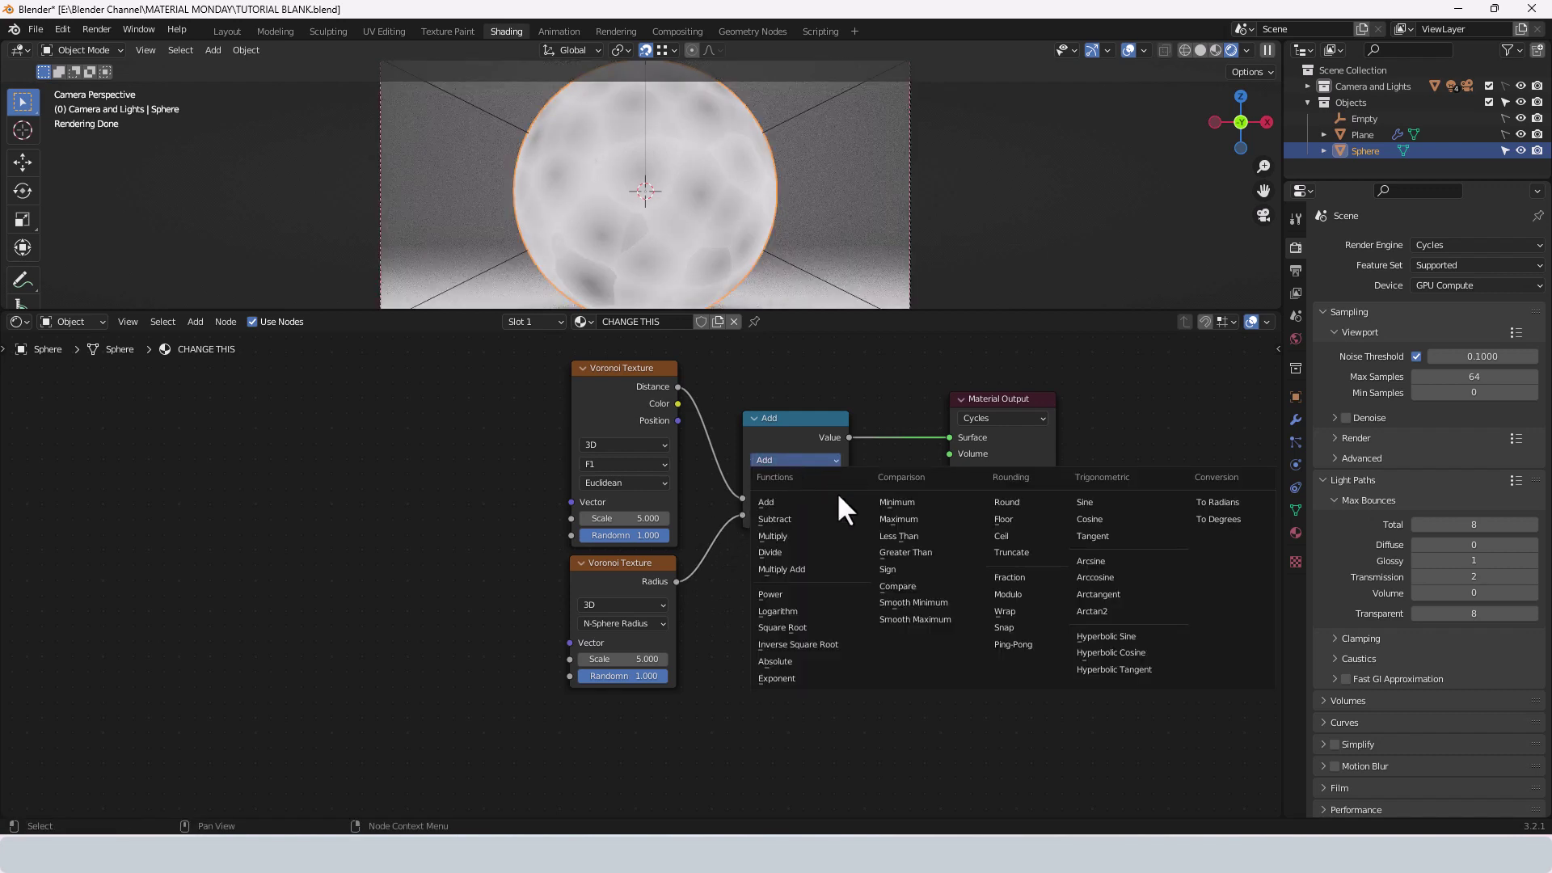
pyautogui.click(914, 536)
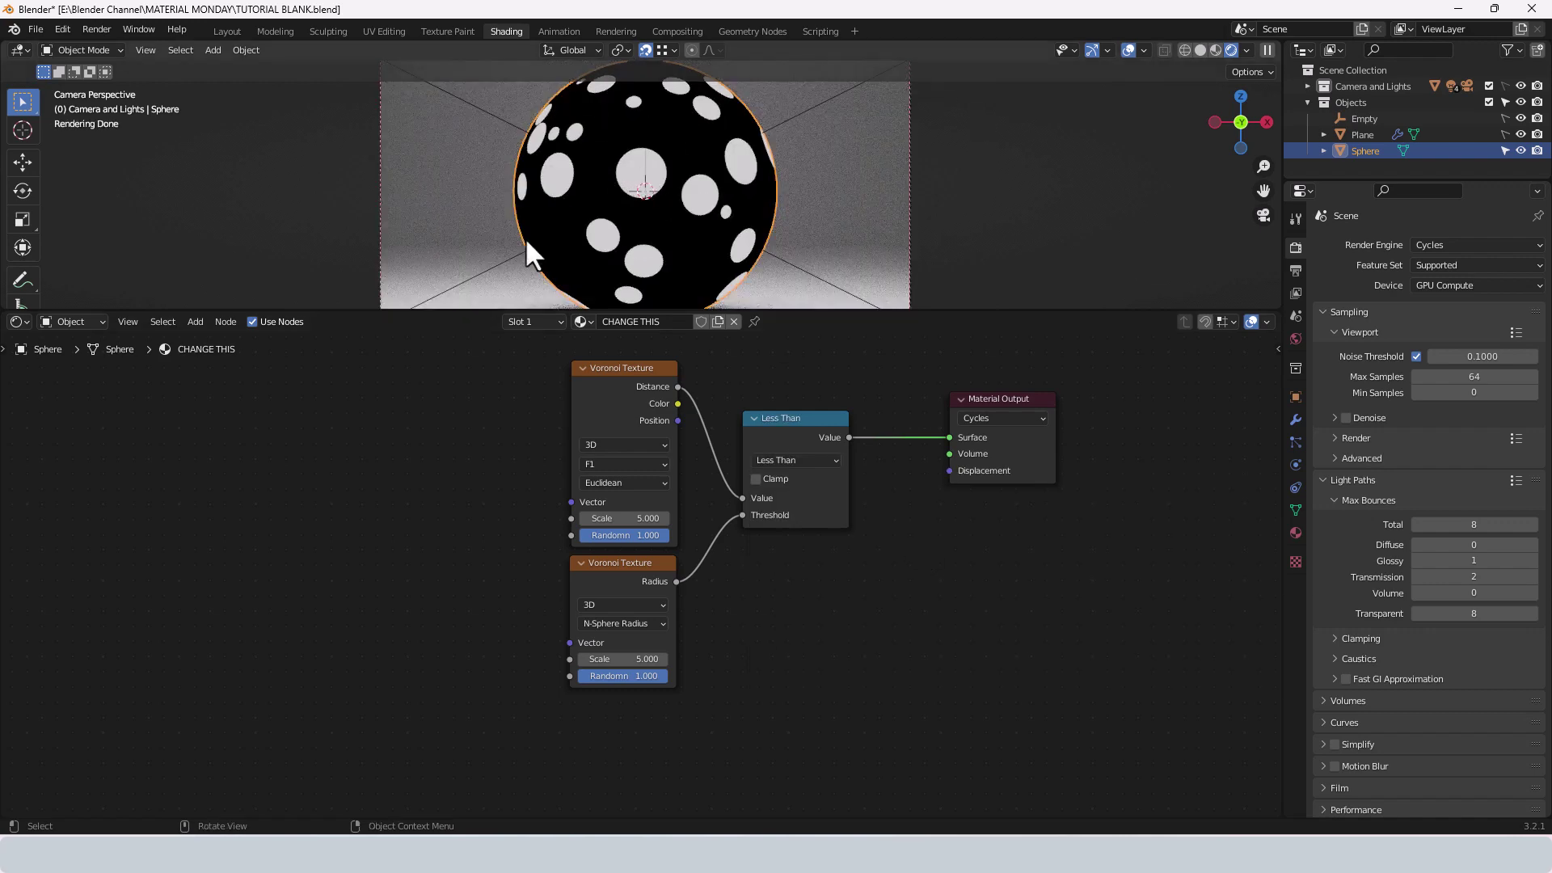
pyautogui.scroll(-1, 748, 533)
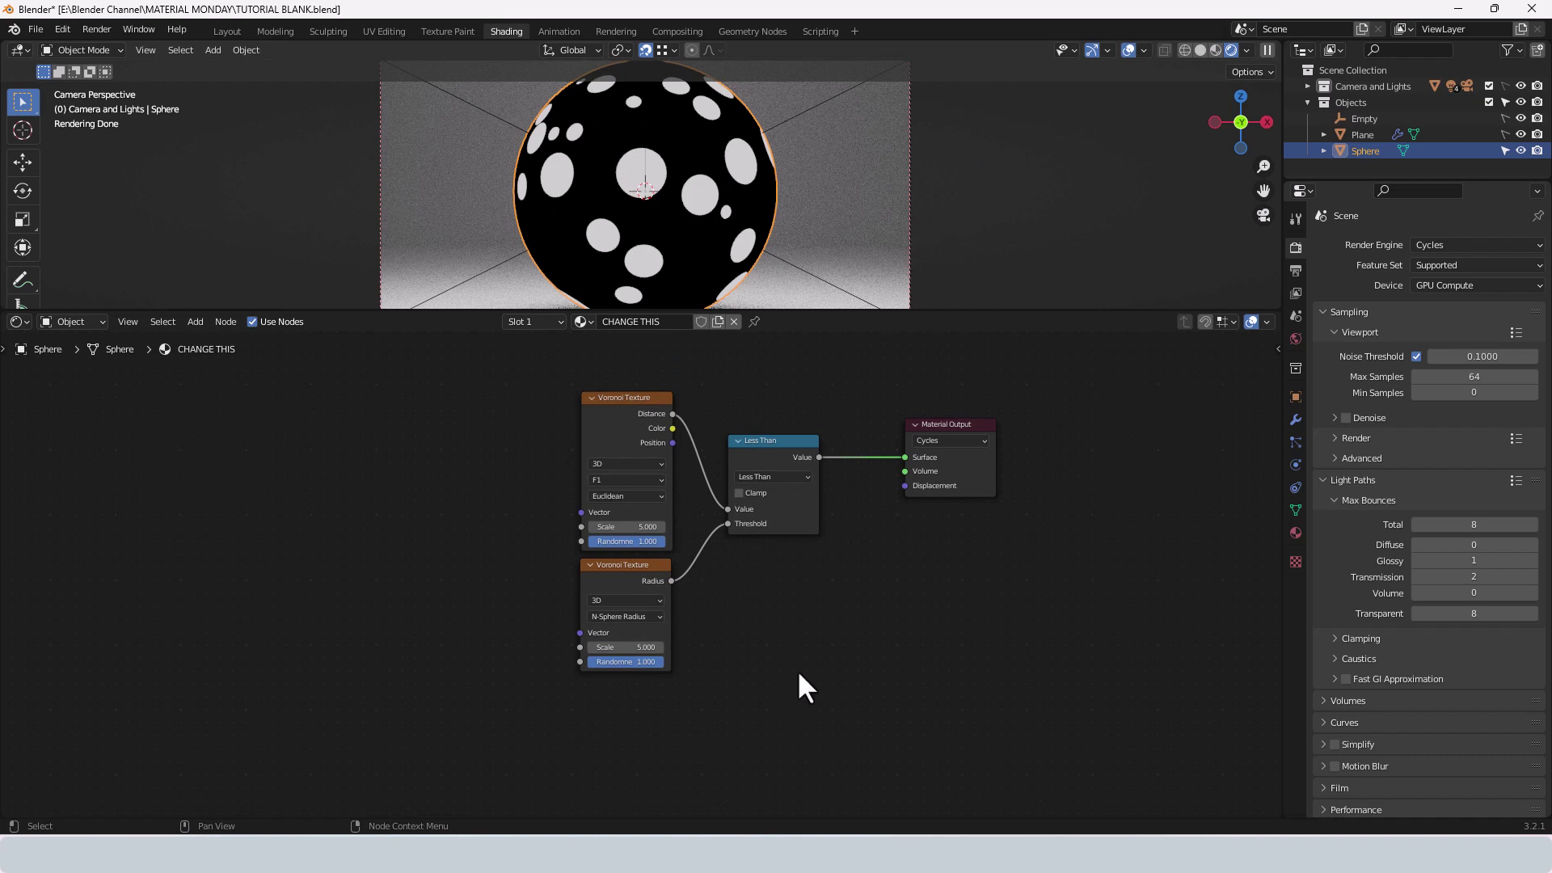
pyautogui.moveTo(808, 658); pyautogui.dragTo(744, 679, button='middle')
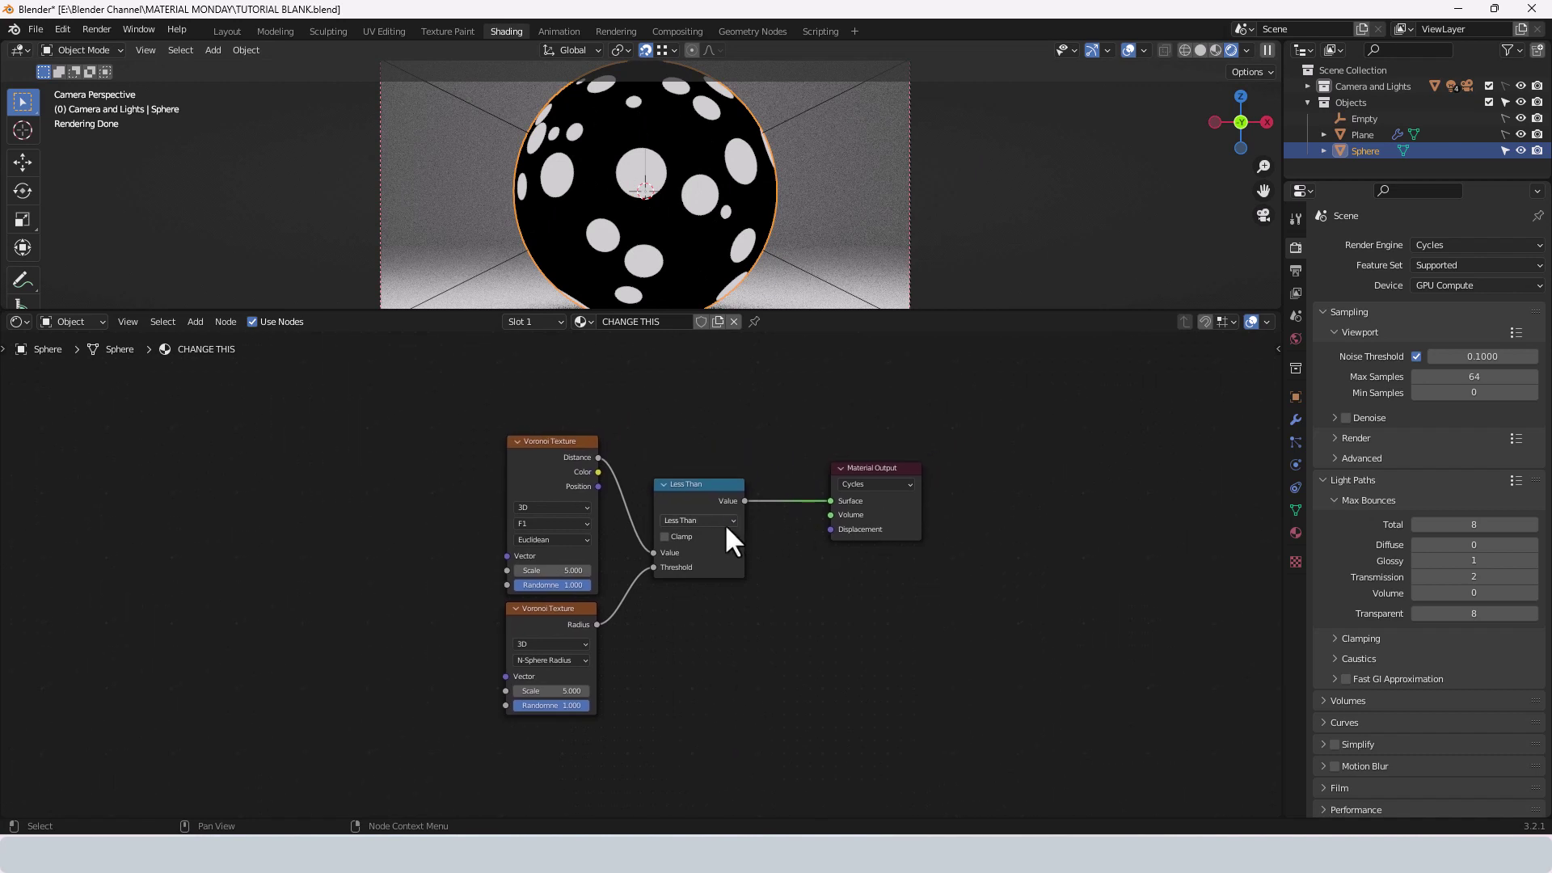
# - Insert a ColorRamp with Constant interpolation between Less Than and Material Output
pyautogui.hotkey('shift', 'a')
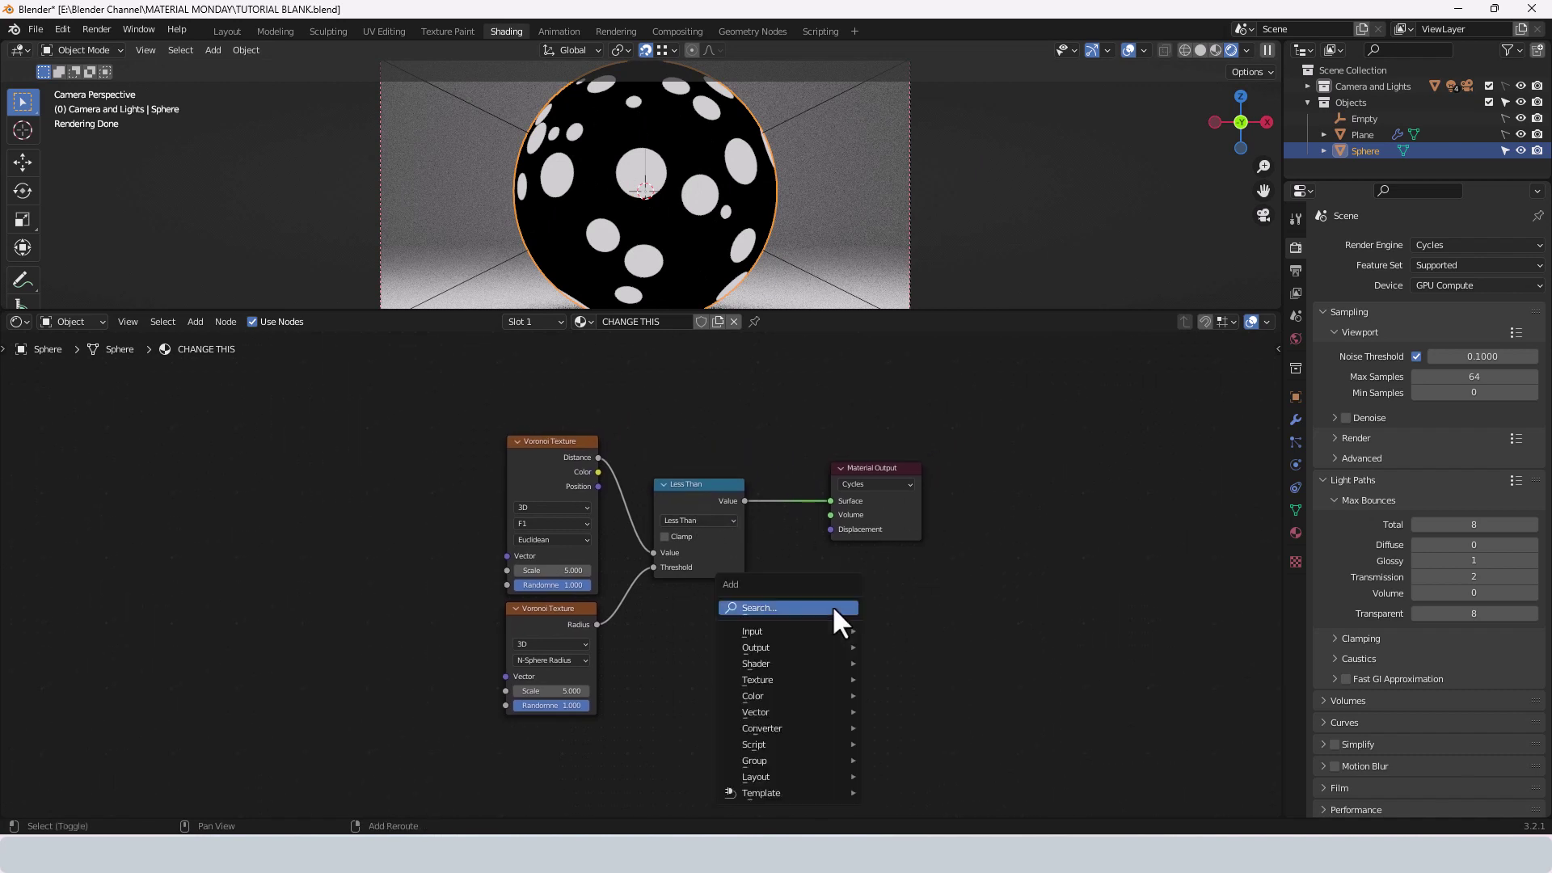
pyautogui.click(832, 605)
pyautogui.write('color ramp')
pyautogui.press('Return')
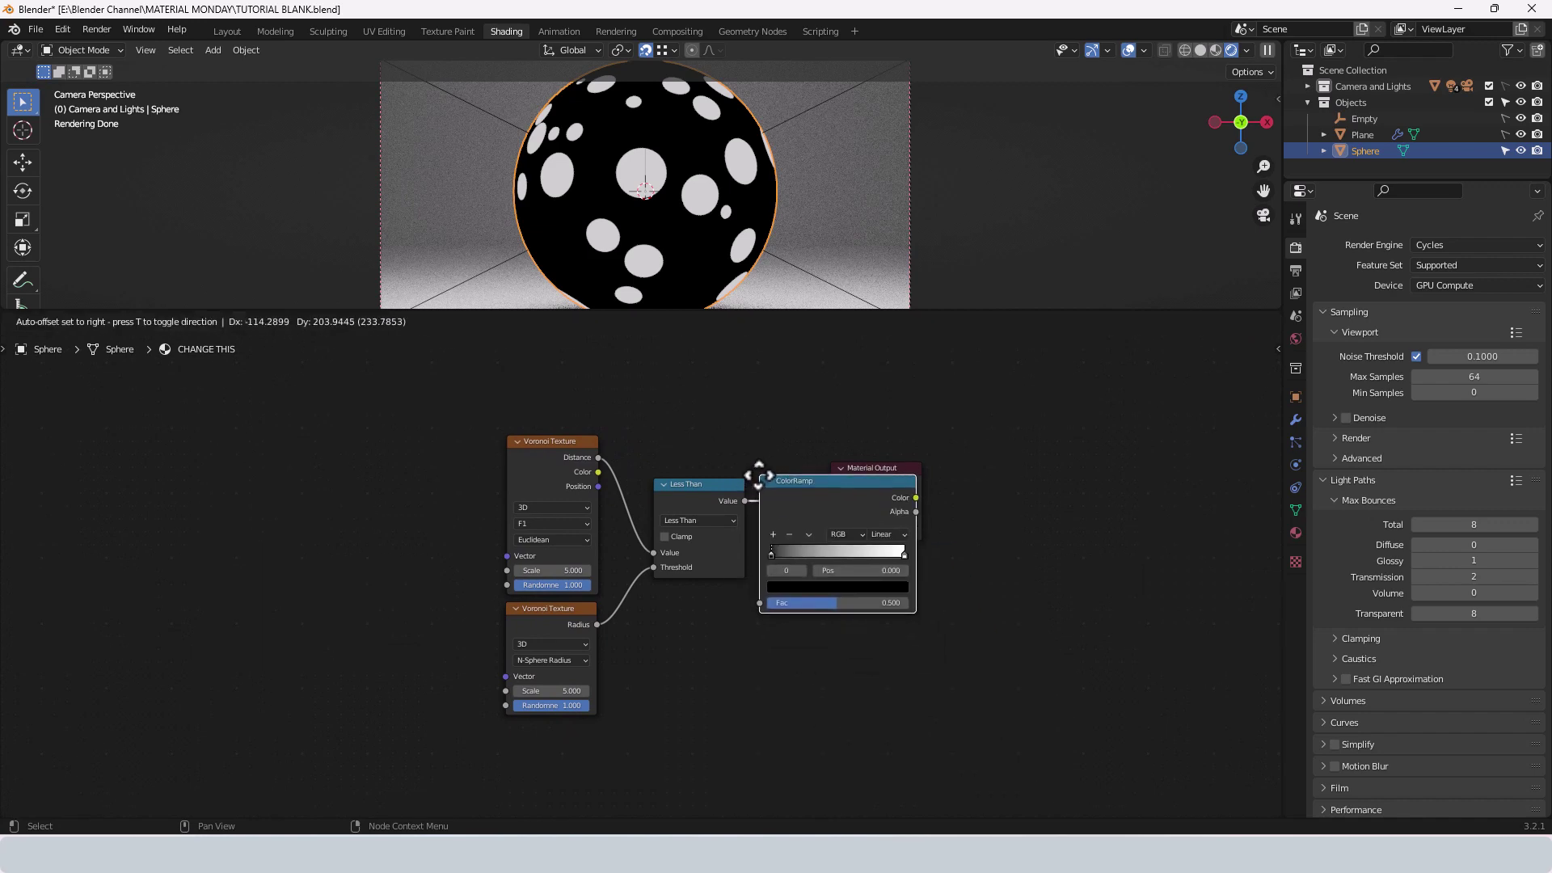
pyautogui.click(755, 458)
pyautogui.click(922, 521)
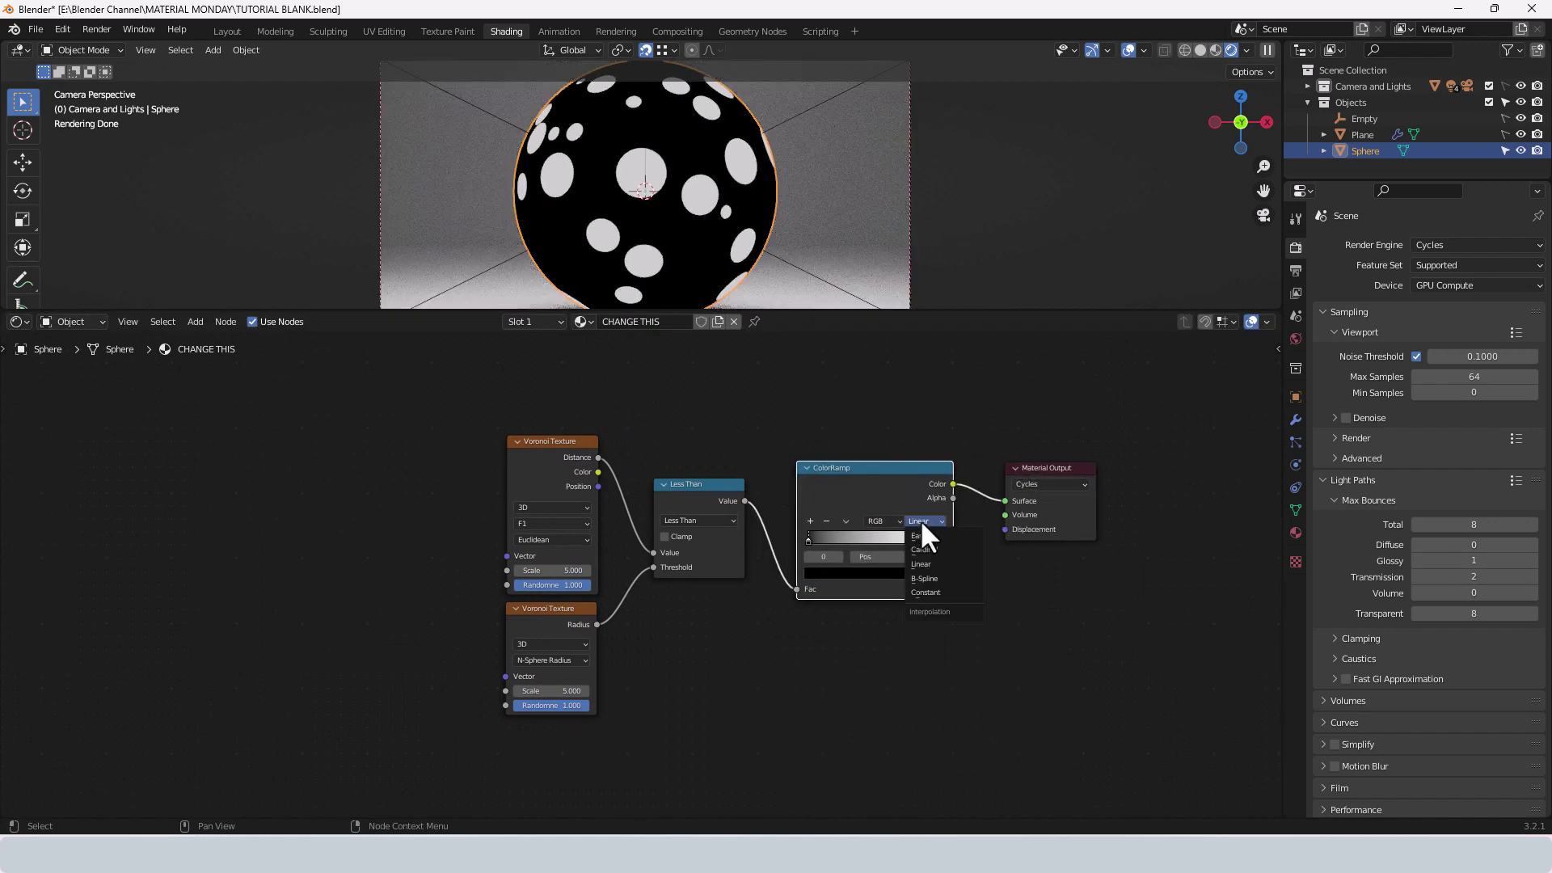
pyautogui.click(926, 592)
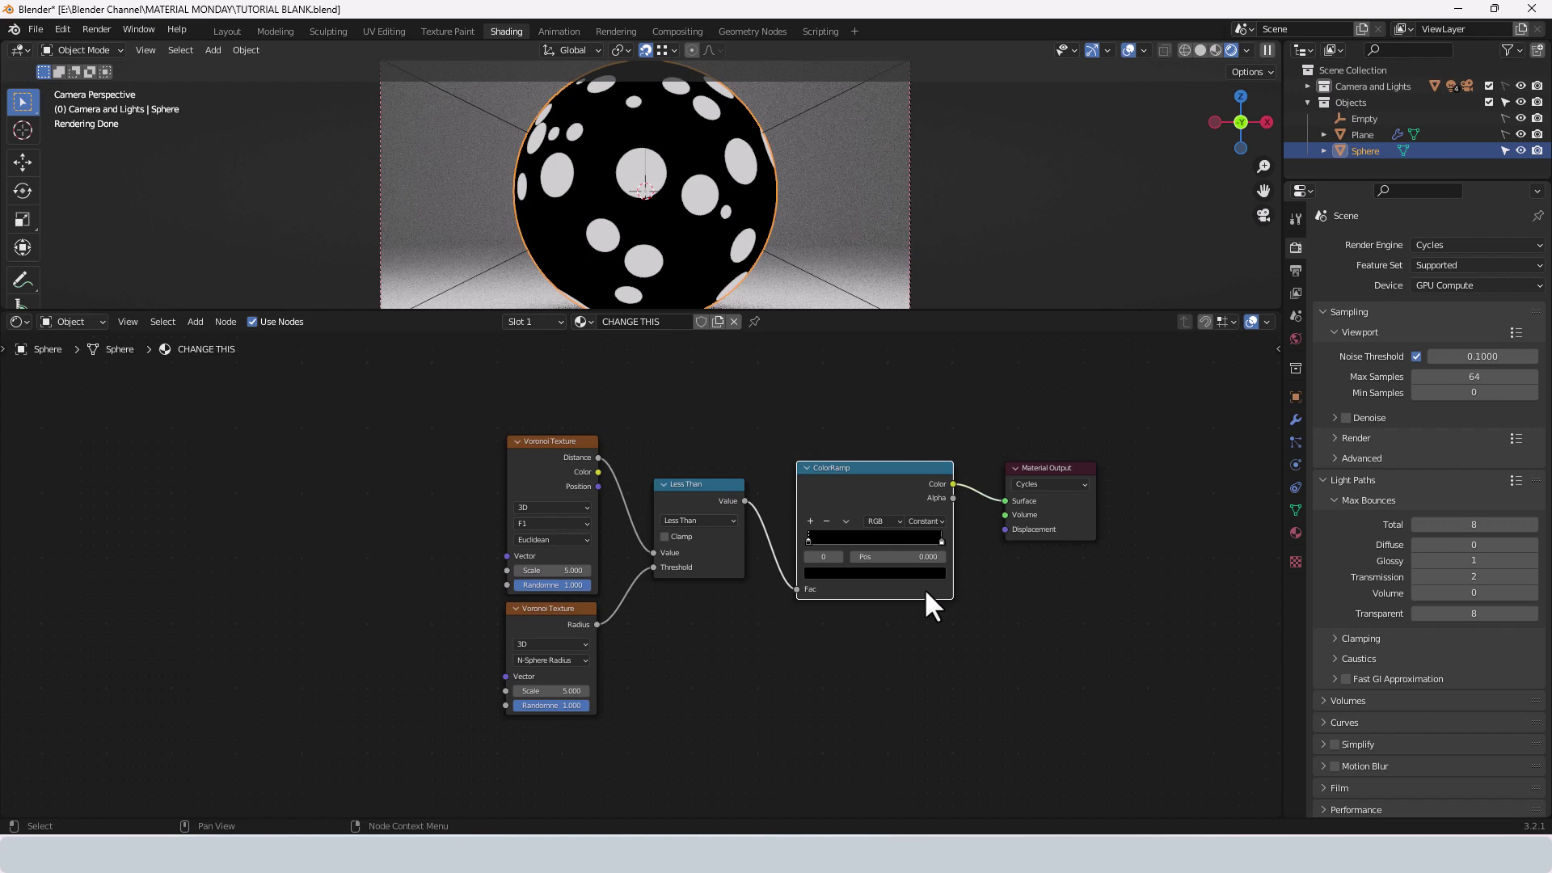
# - Flip the Color Ramp so the dots turn black on a white sphere
pyautogui.moveTo(942, 540)
pyautogui.mouseDown()
pyautogui.moveTo(805, 540)
pyautogui.moveTo(916, 544)
pyautogui.mouseUp()
pyautogui.click(845, 521)
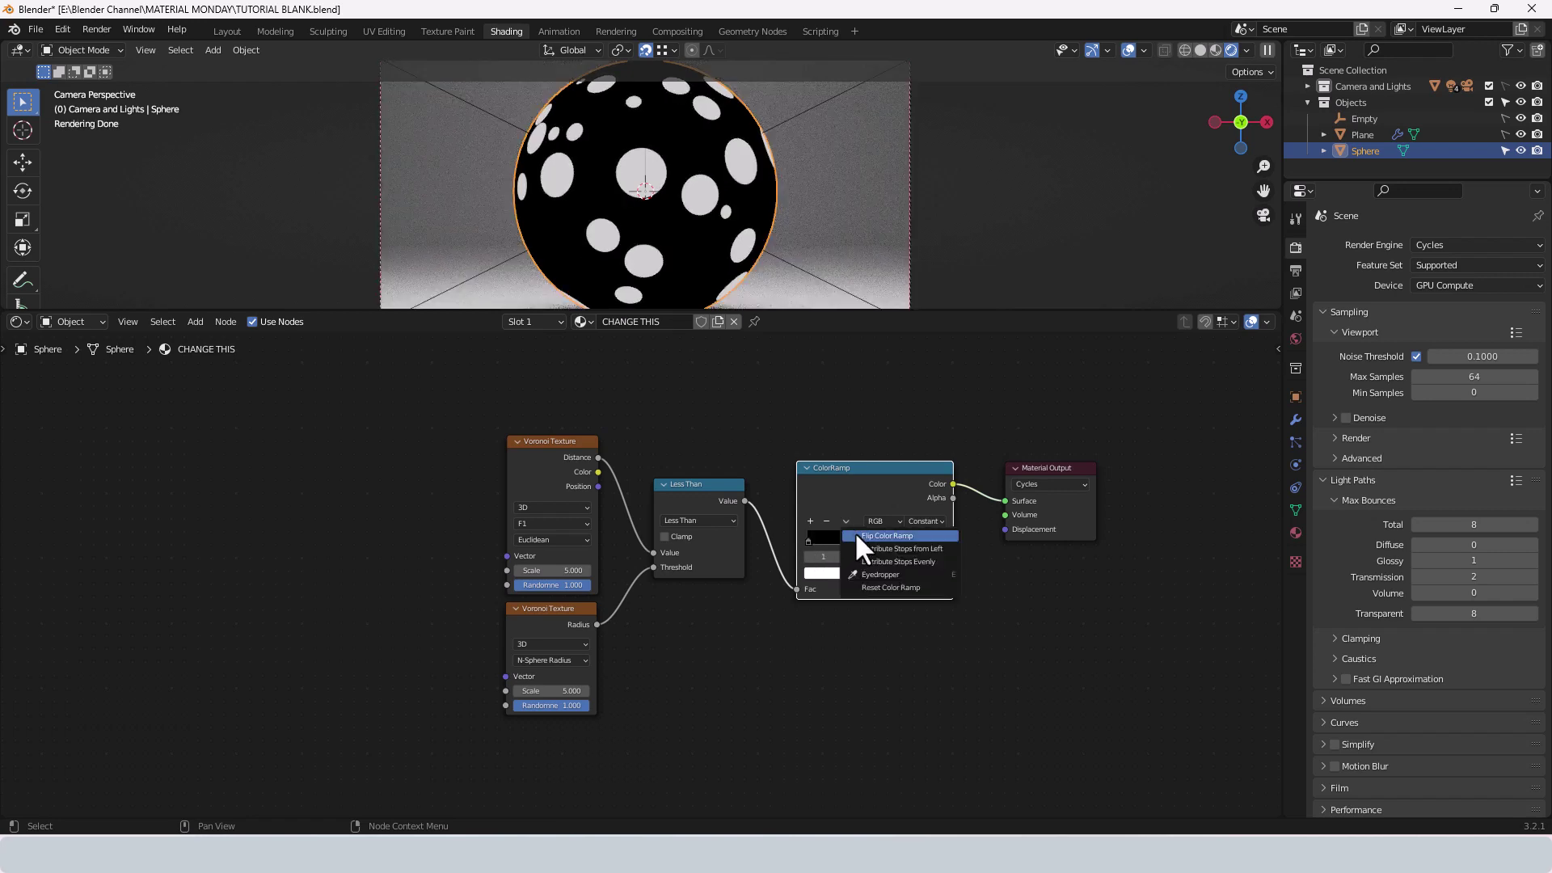
pyautogui.click(856, 533)
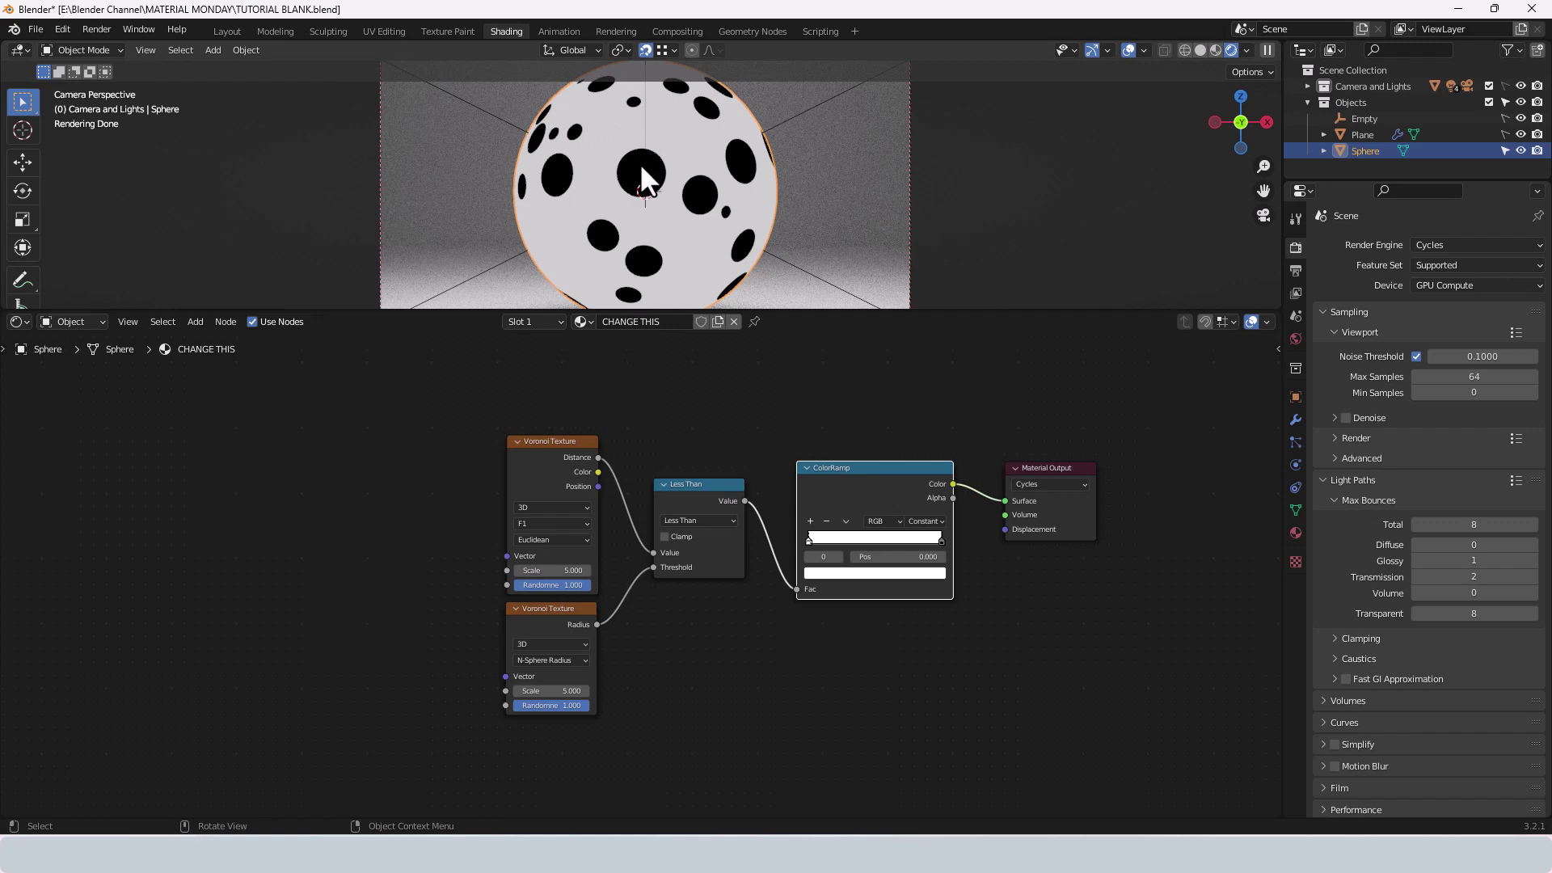
pyautogui.click(927, 574)
pyautogui.moveTo(857, 607); pyautogui.dragTo(758, 660, button='middle')
# - Duplicate the ColorRamp below the original and set it to HSL mode with Far interpolation
pyautogui.scroll(-1, 782, 658)
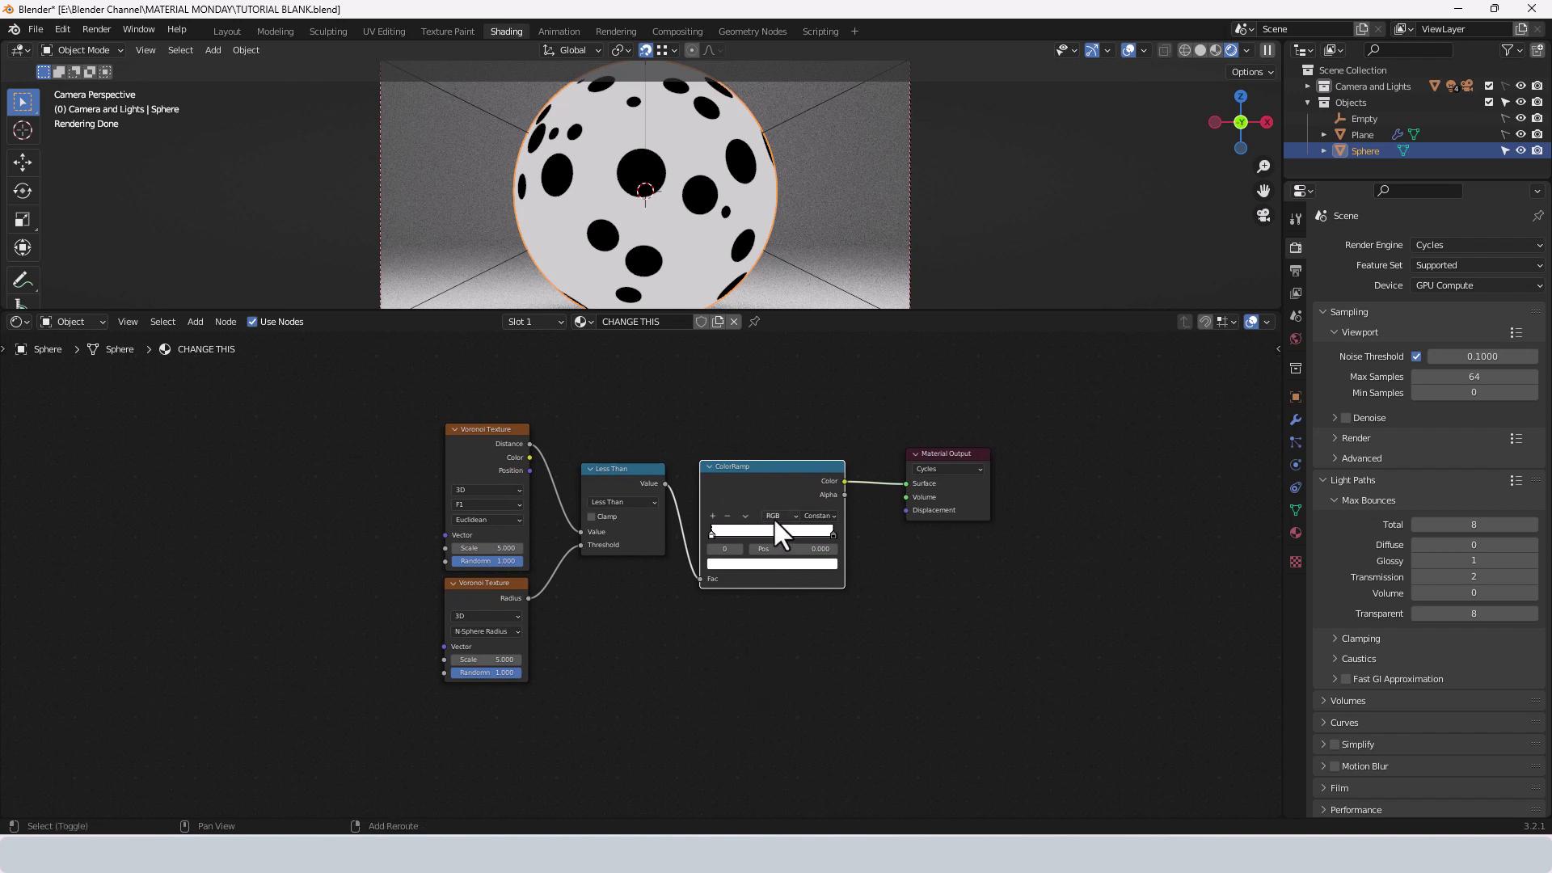
pyautogui.hotkey('shift', 'd')
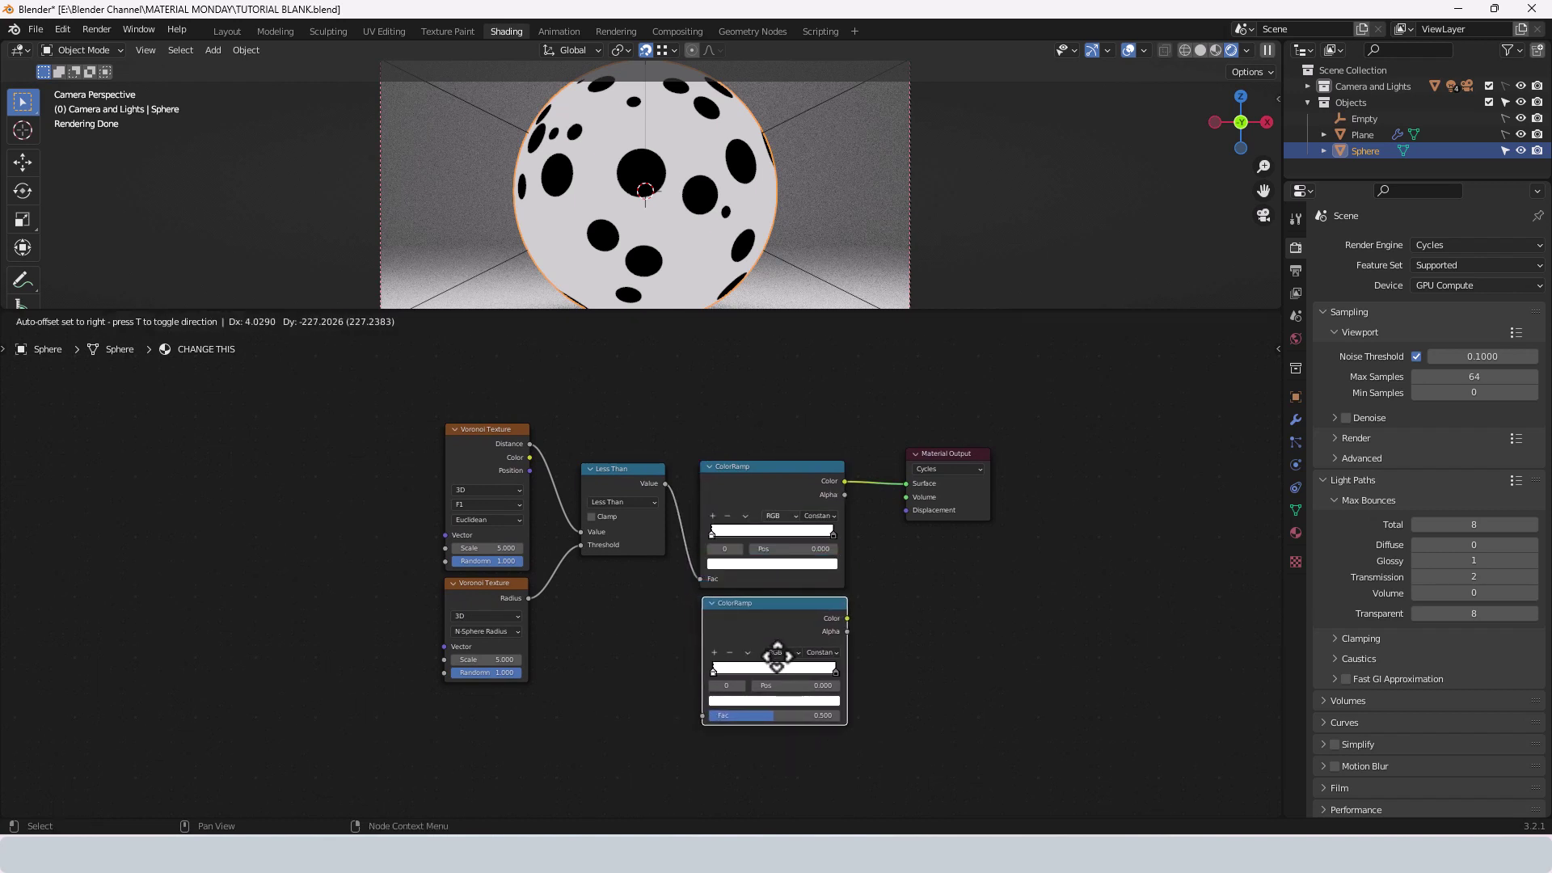
pyautogui.click(776, 657)
pyautogui.click(776, 653)
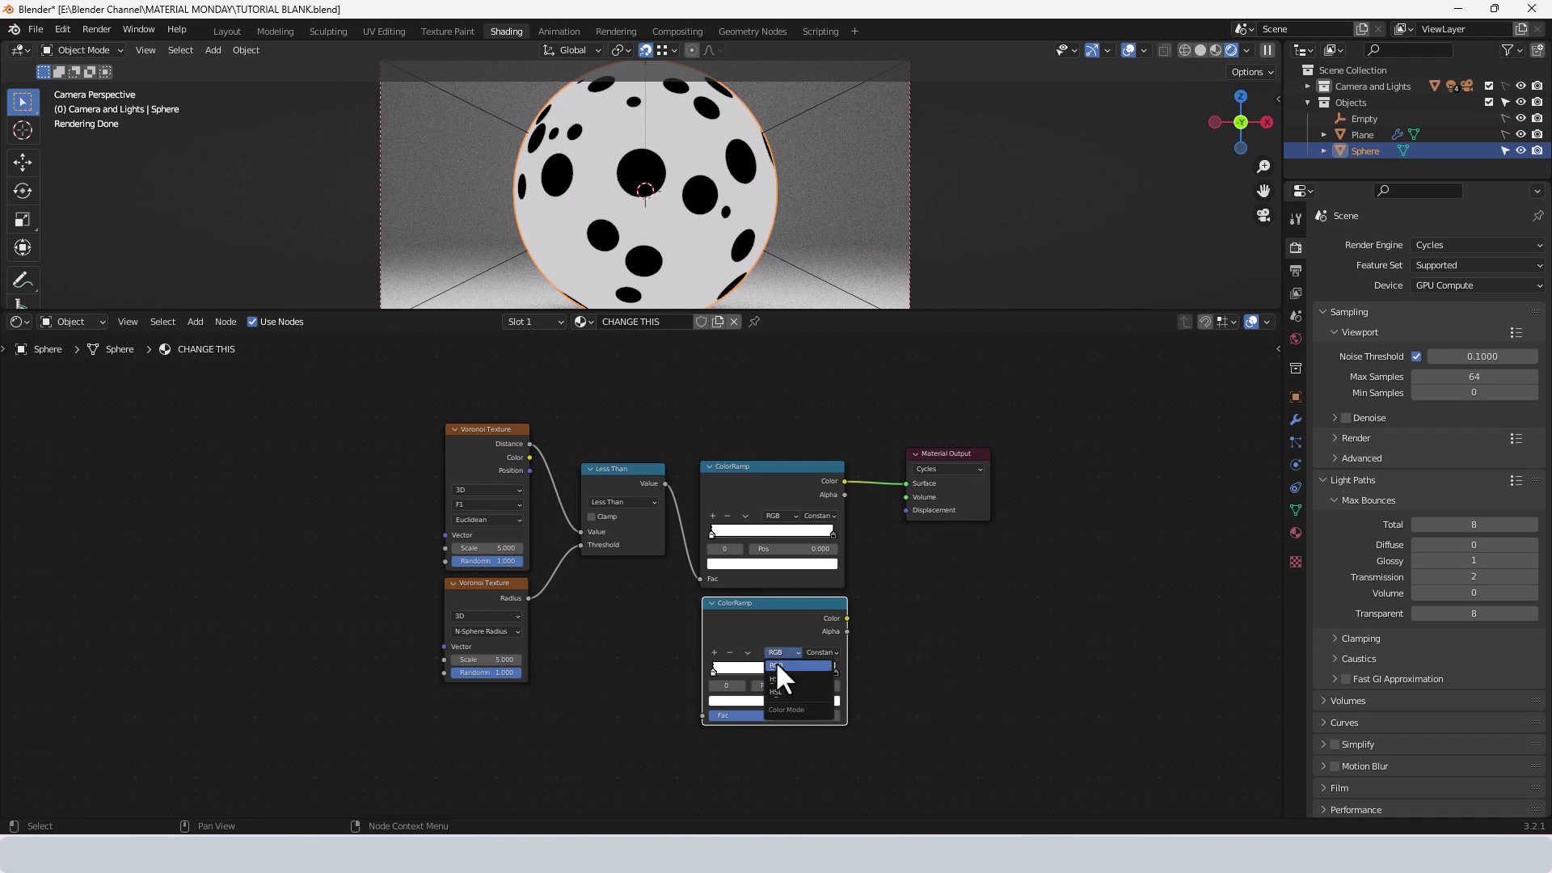
pyautogui.click(783, 692)
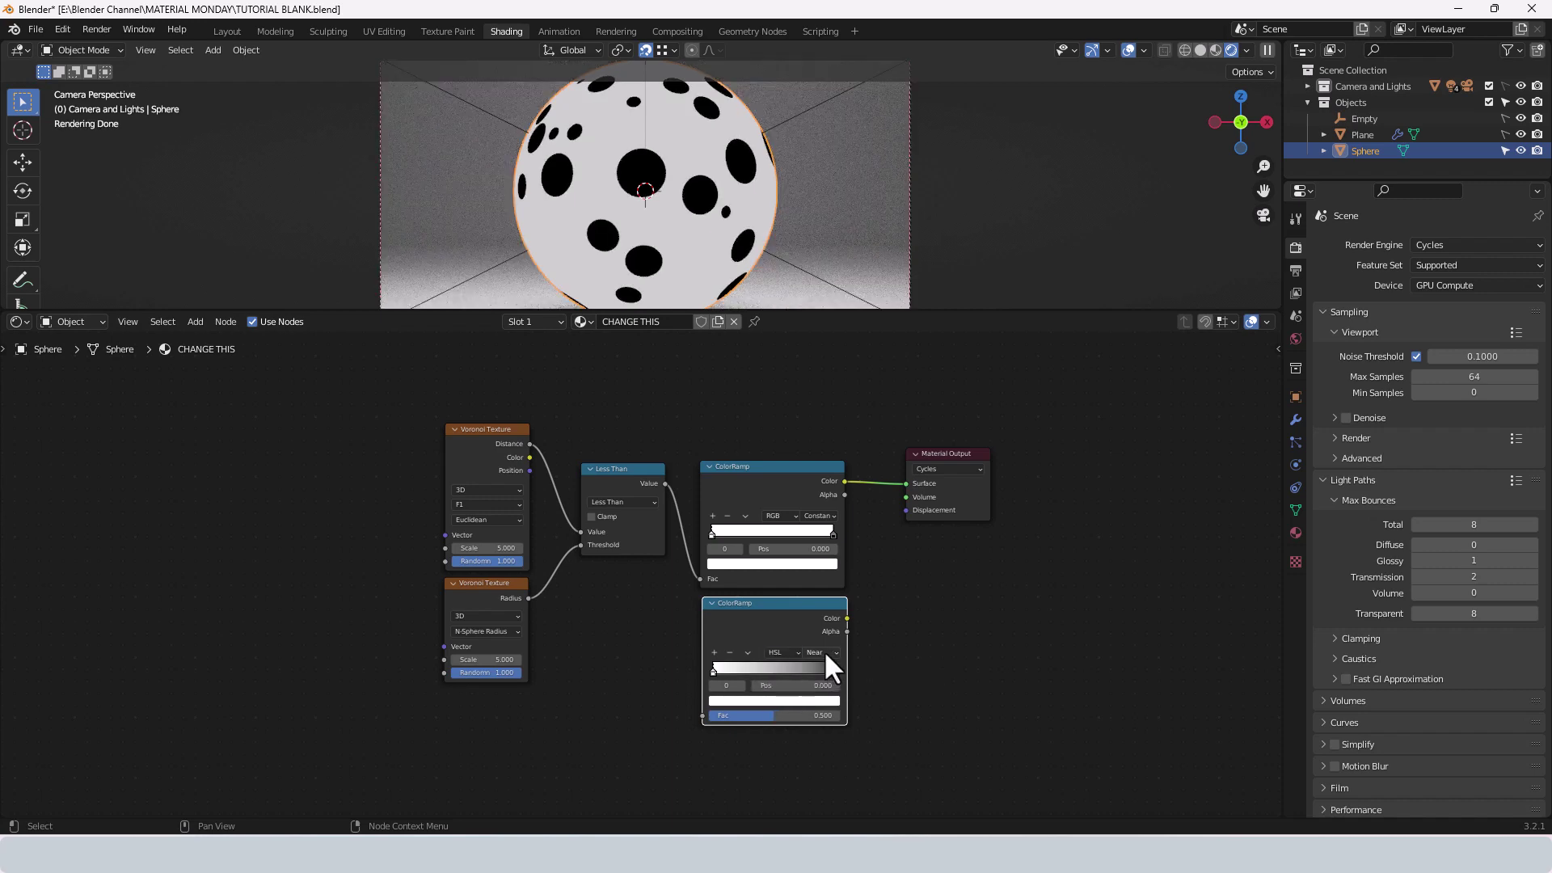
pyautogui.click(823, 650)
pyautogui.click(824, 673)
# - Give the left stop full saturation and the right stop full value with hue 0.99
pyautogui.click(731, 700)
pyautogui.moveTo(727, 659); pyautogui.dragTo(796, 645)
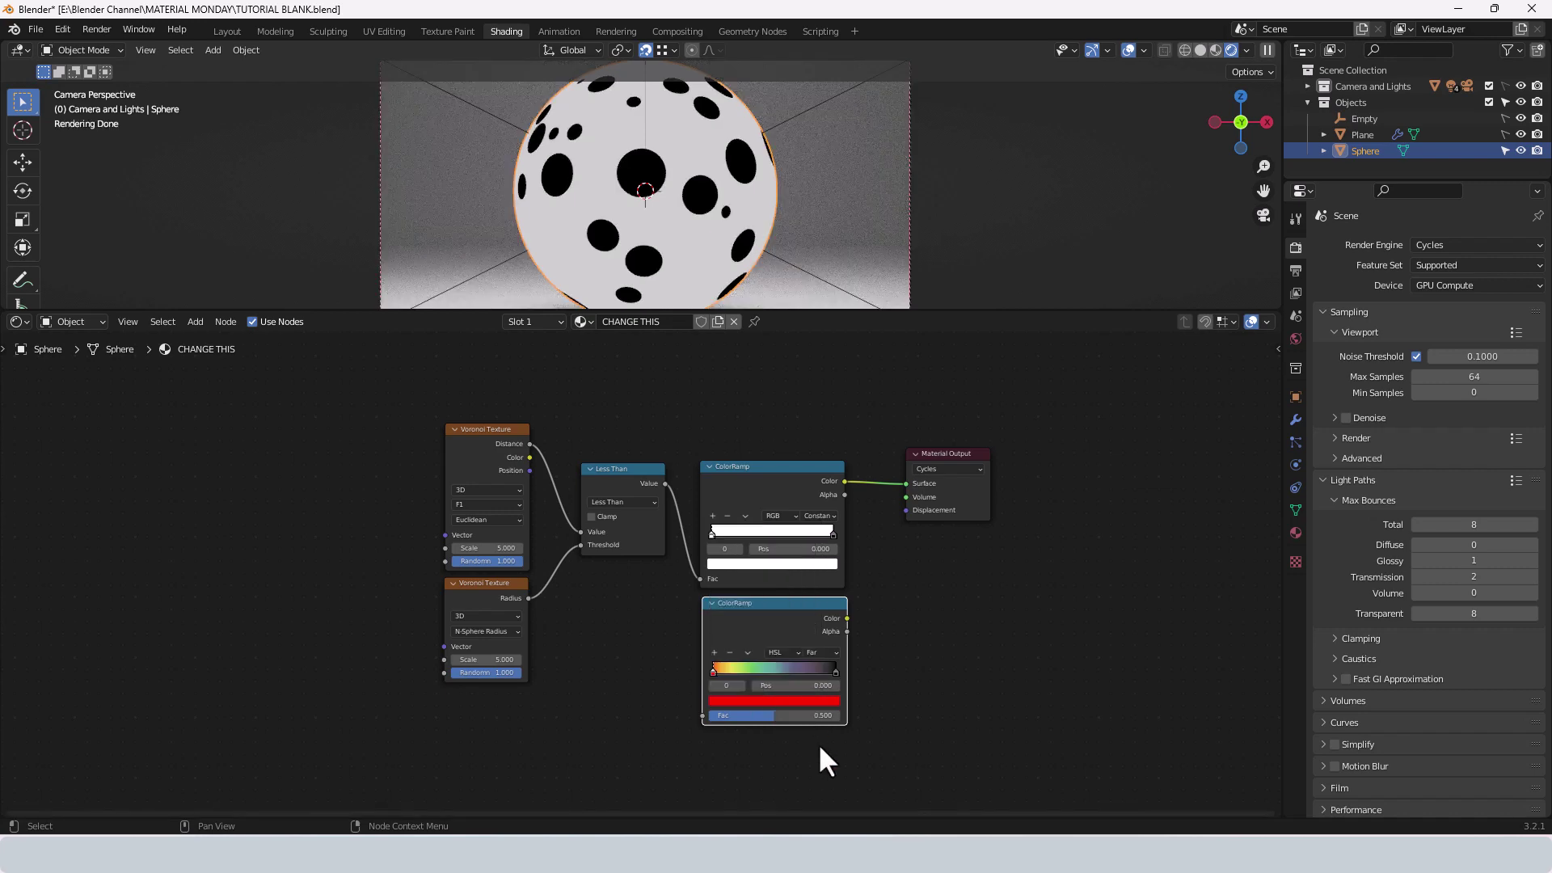
pyautogui.click(833, 672)
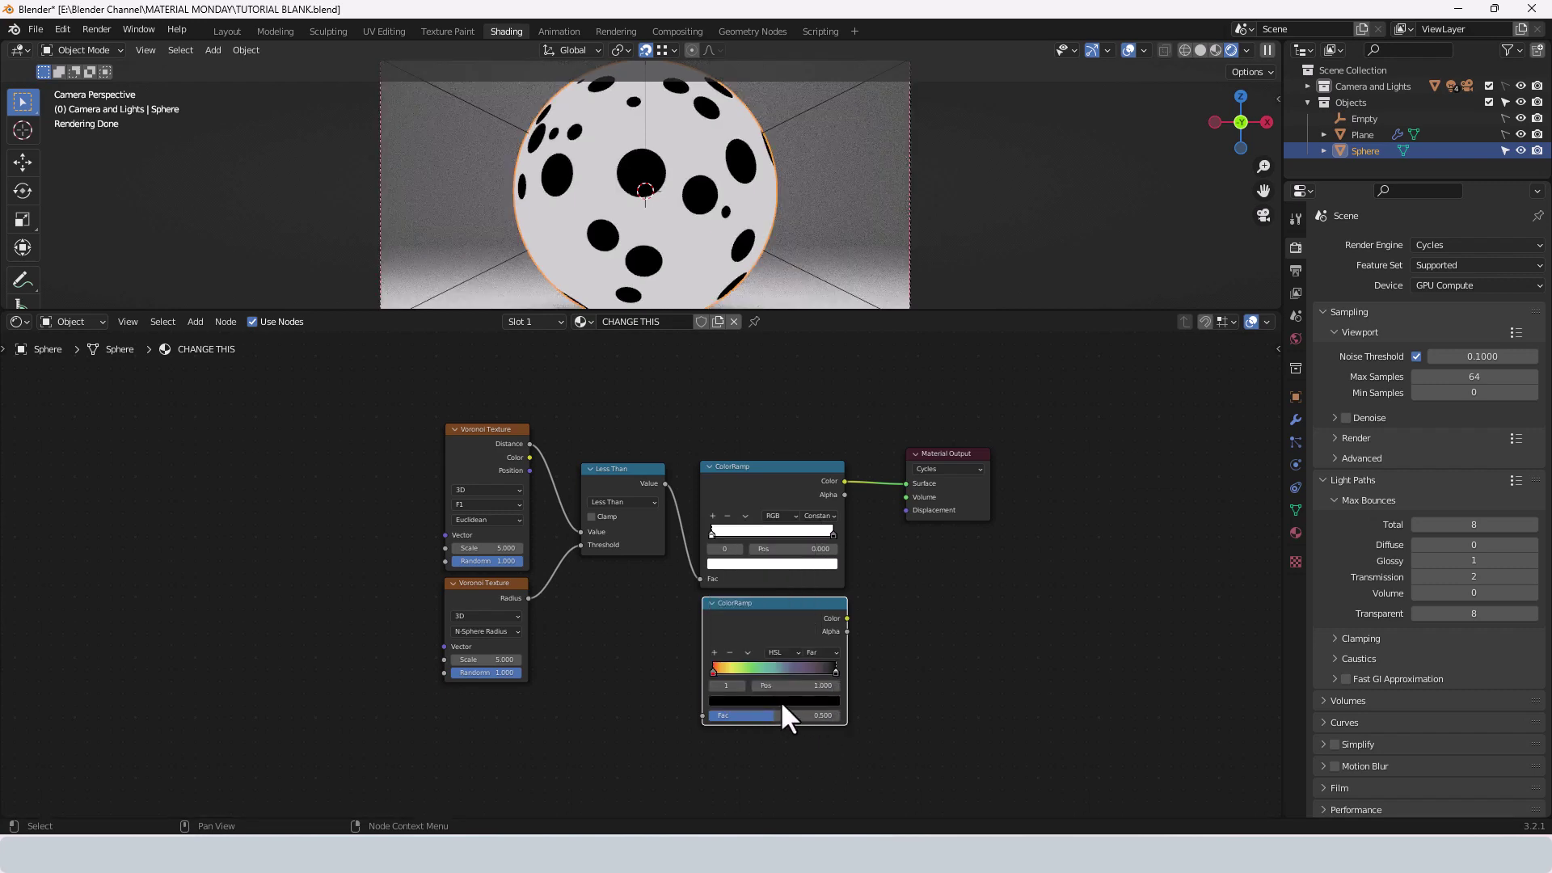
pyautogui.click(779, 700)
pyautogui.moveTo(729, 670); pyautogui.dragTo(796, 658)
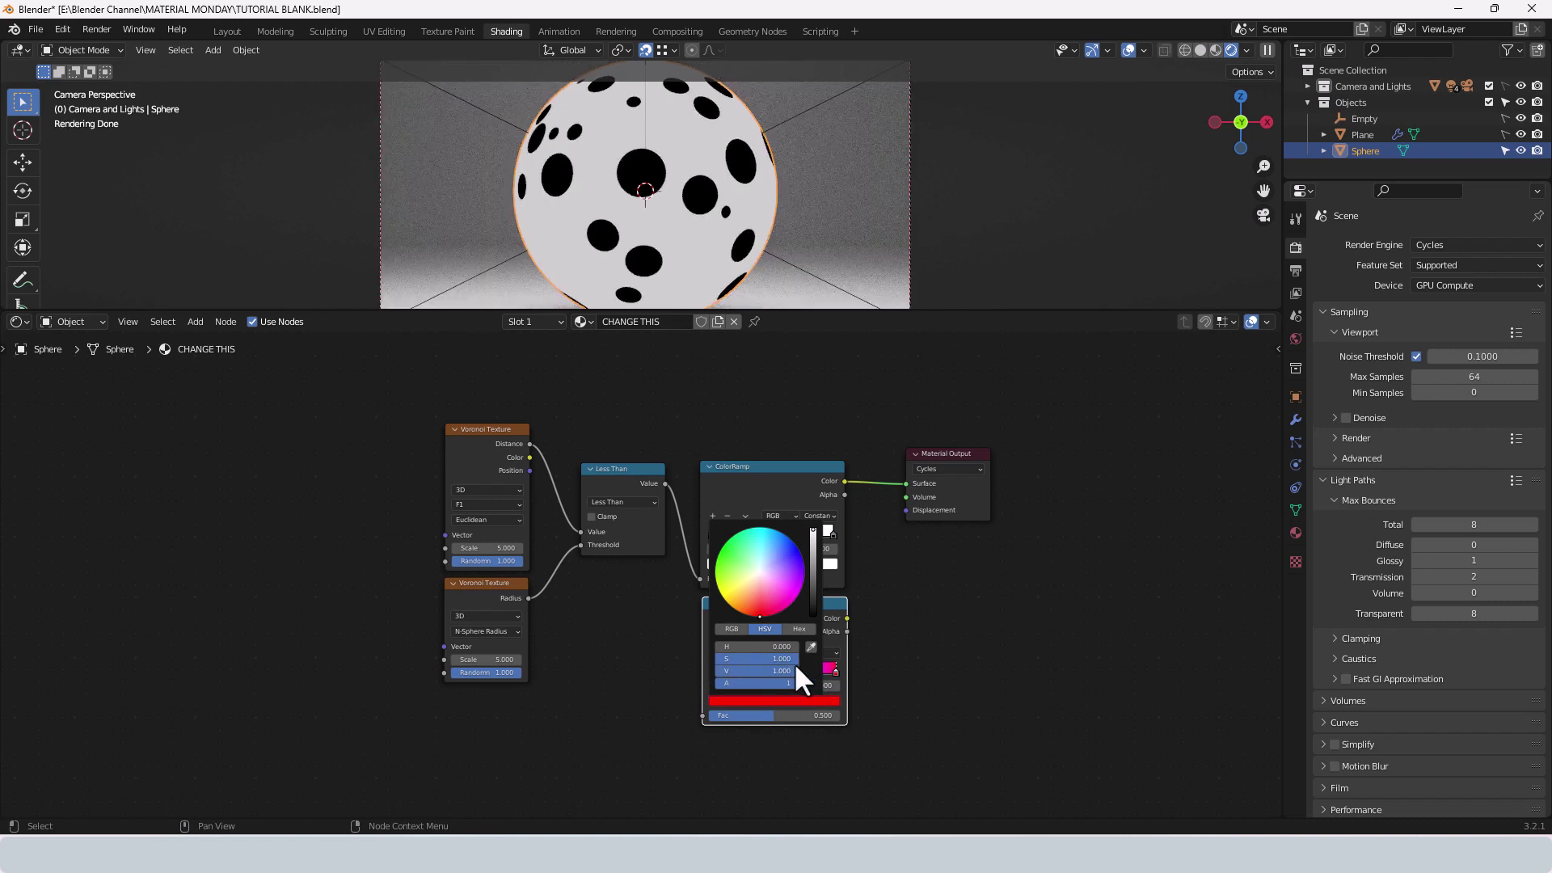
pyautogui.click(768, 647)
pyautogui.write('.99')
pyautogui.press('Return')
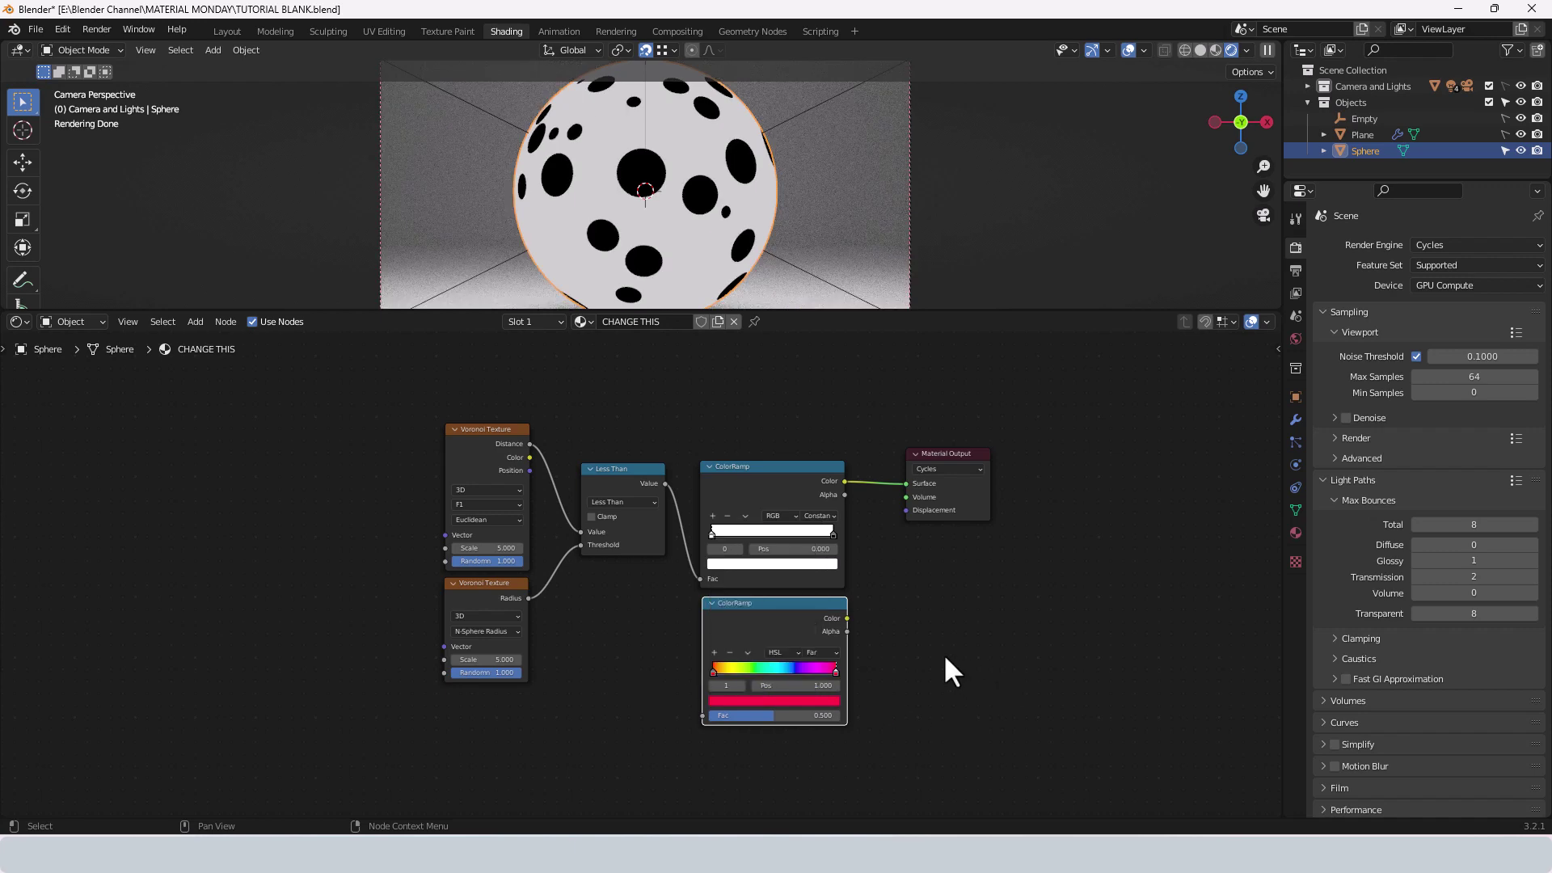
# - Move the Material Output node further to the right
pyautogui.moveTo(943, 653); pyautogui.dragTo(818, 663, button='middle')
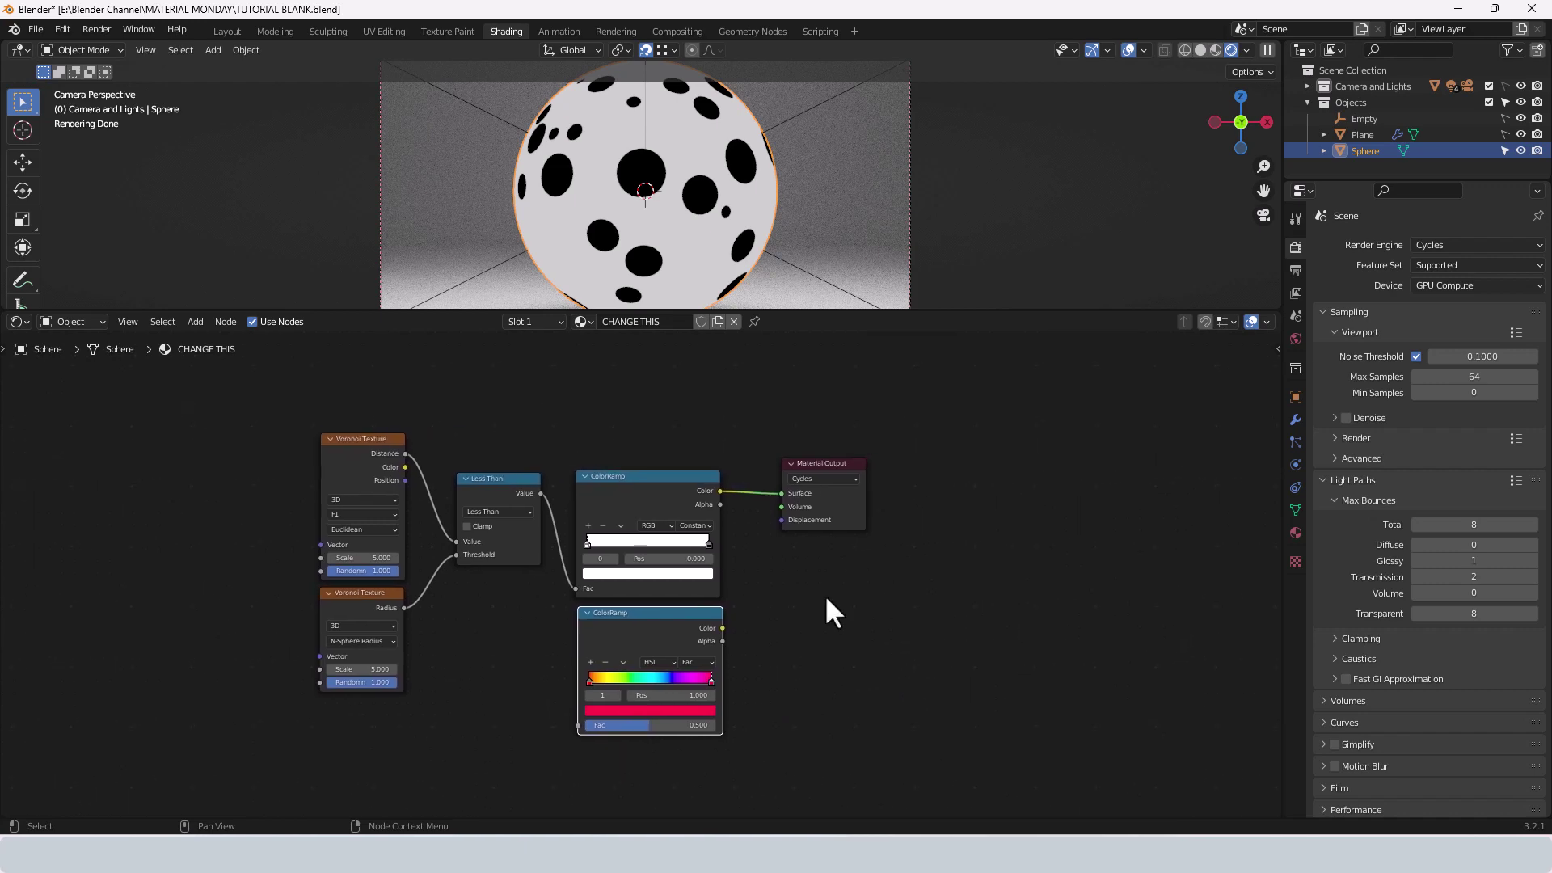
pyautogui.moveTo(821, 465); pyautogui.dragTo(1090, 466)
pyautogui.click(853, 634)
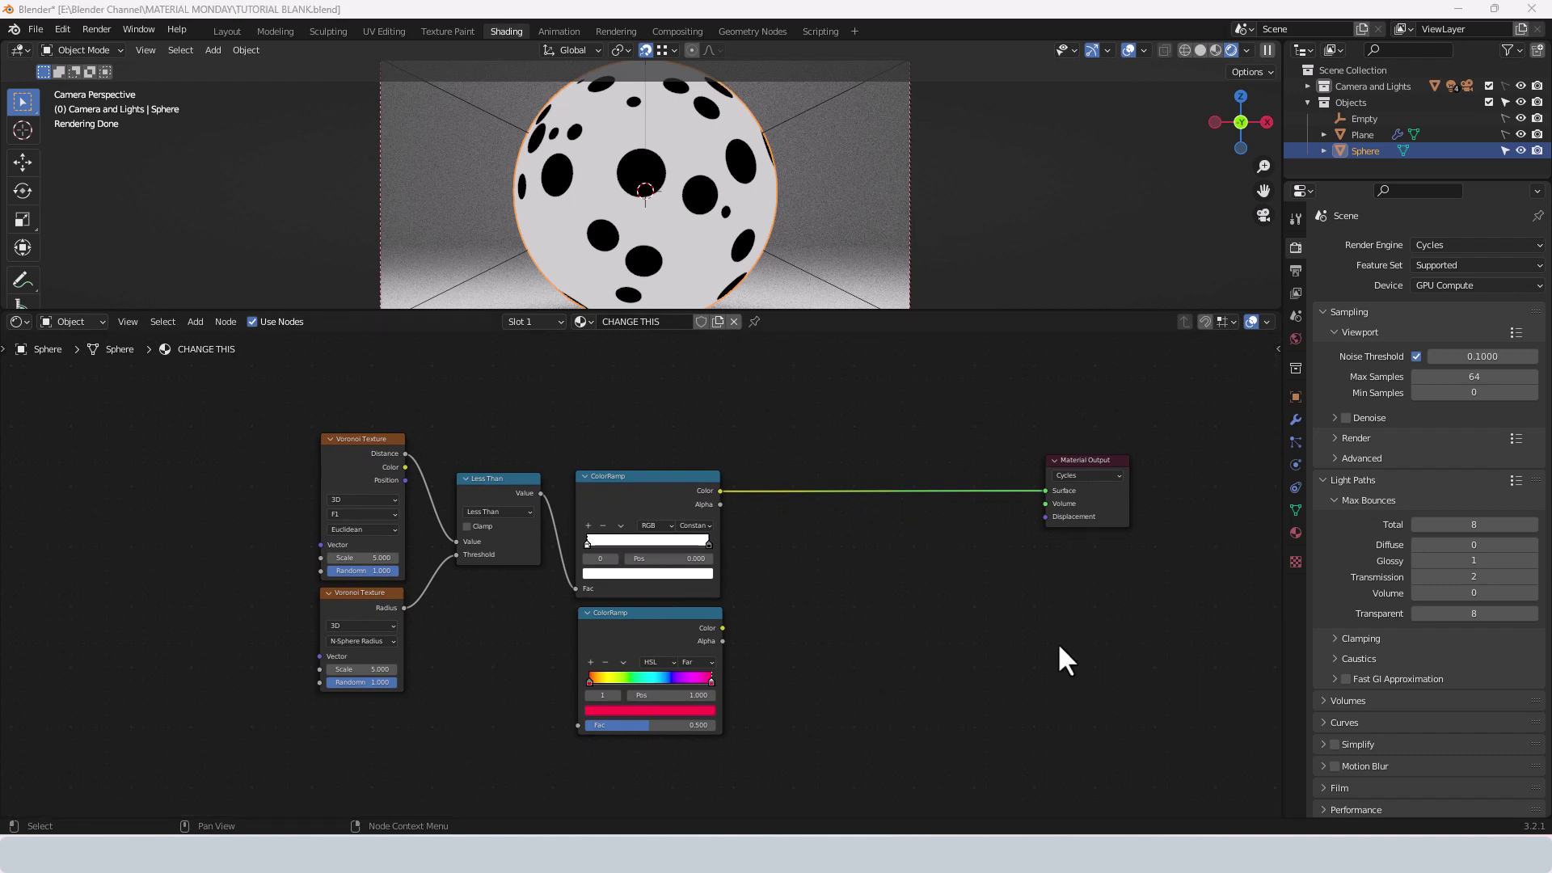
# - Search 'mix', add a Mix Shader and drop it onto the ColorRamp–Material Output link
pyautogui.hotkey('shift', 'a')
pyautogui.click(947, 611)
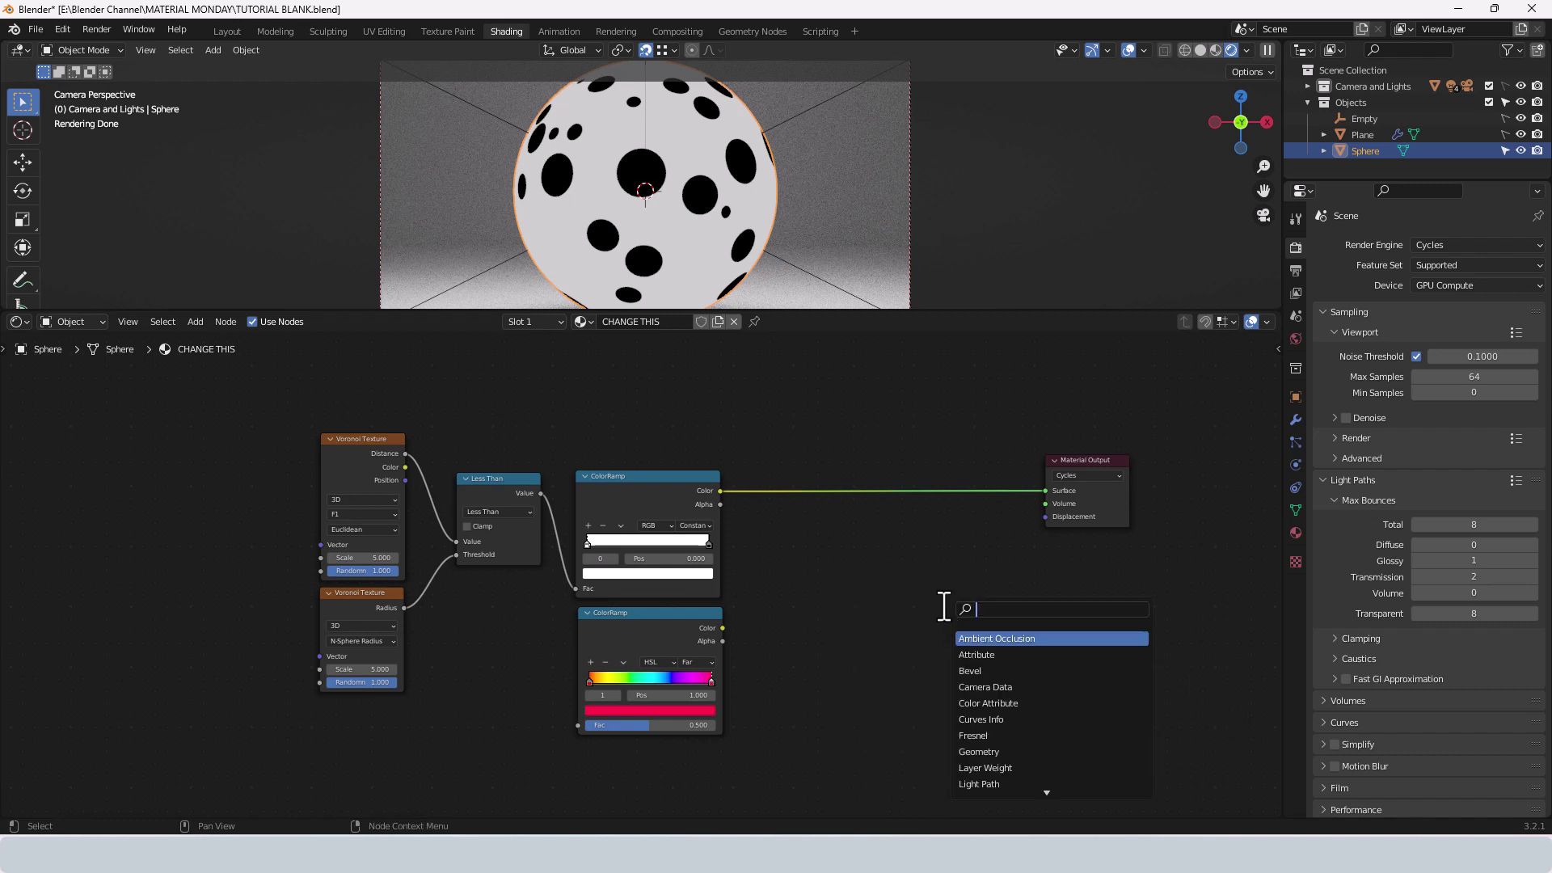
pyautogui.write('mix')
pyautogui.press('Down')
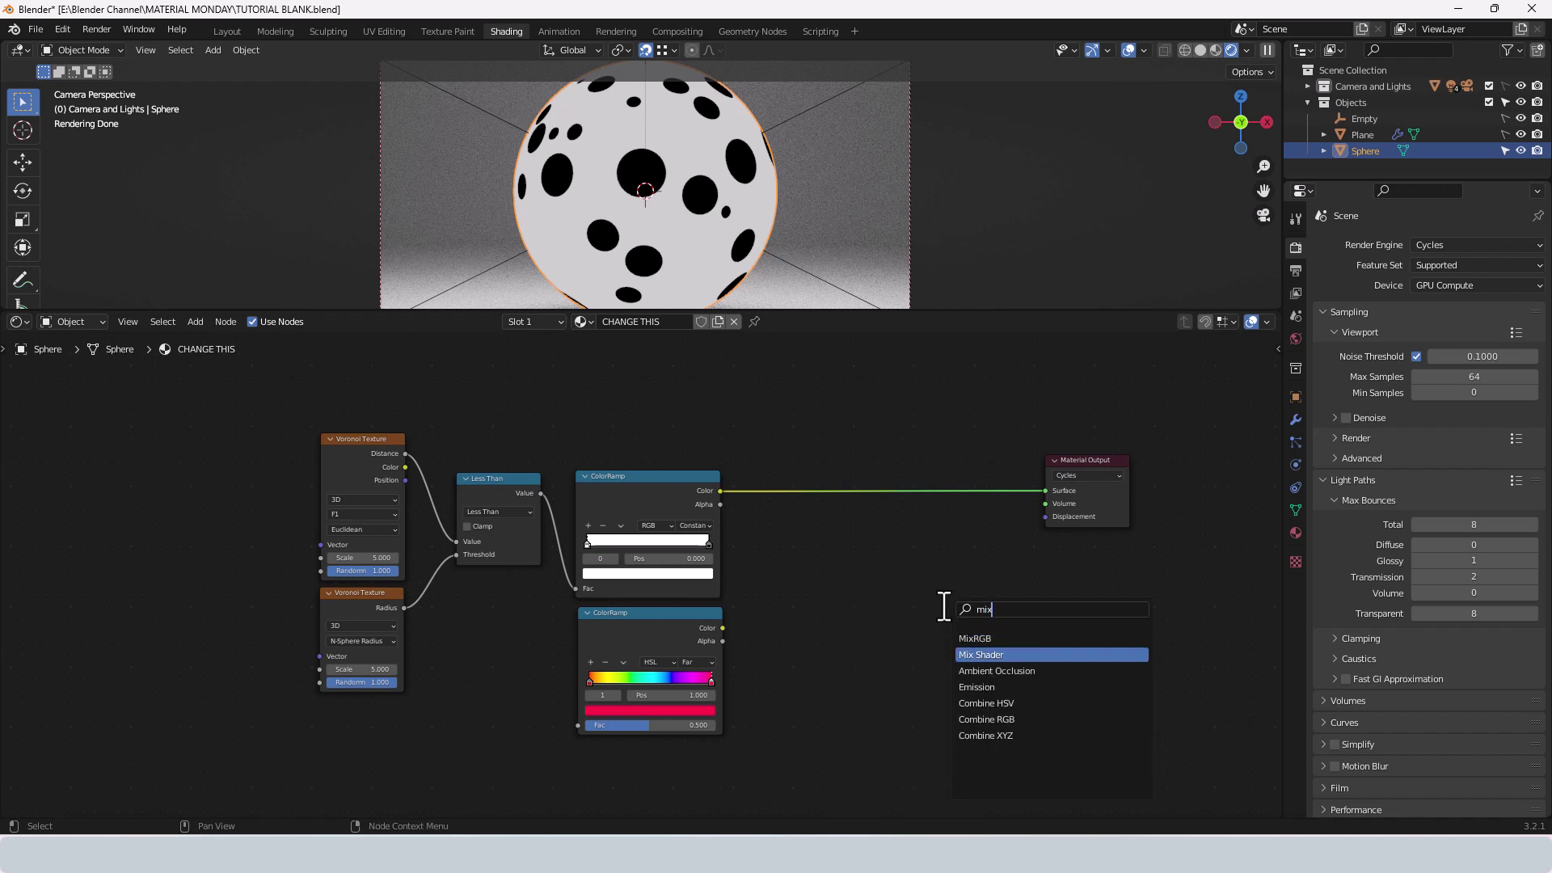
pyautogui.press('Return')
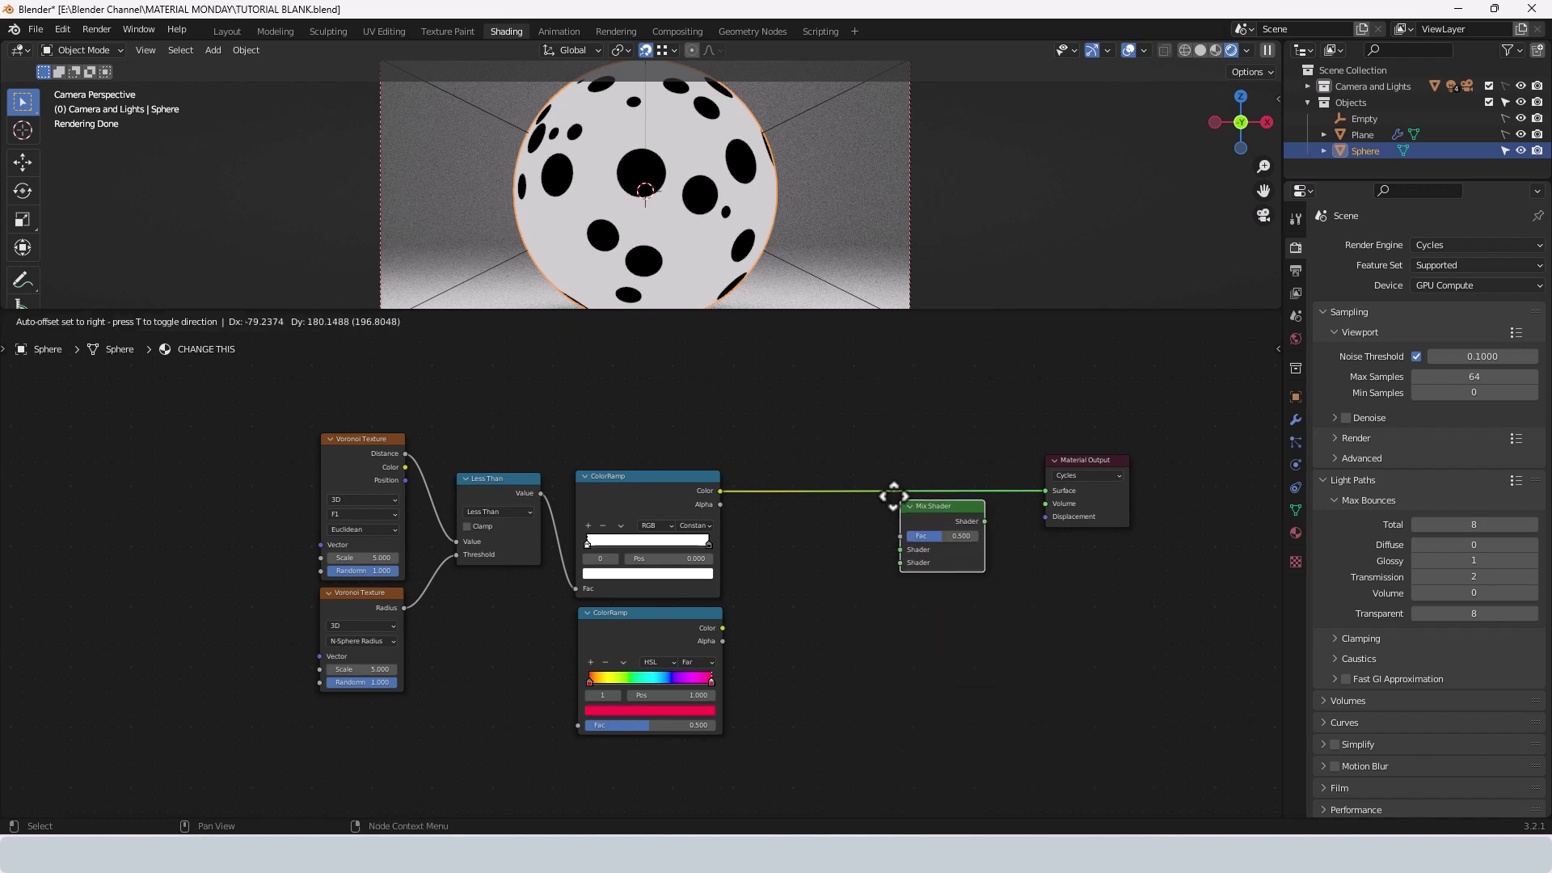
pyautogui.click(876, 463)
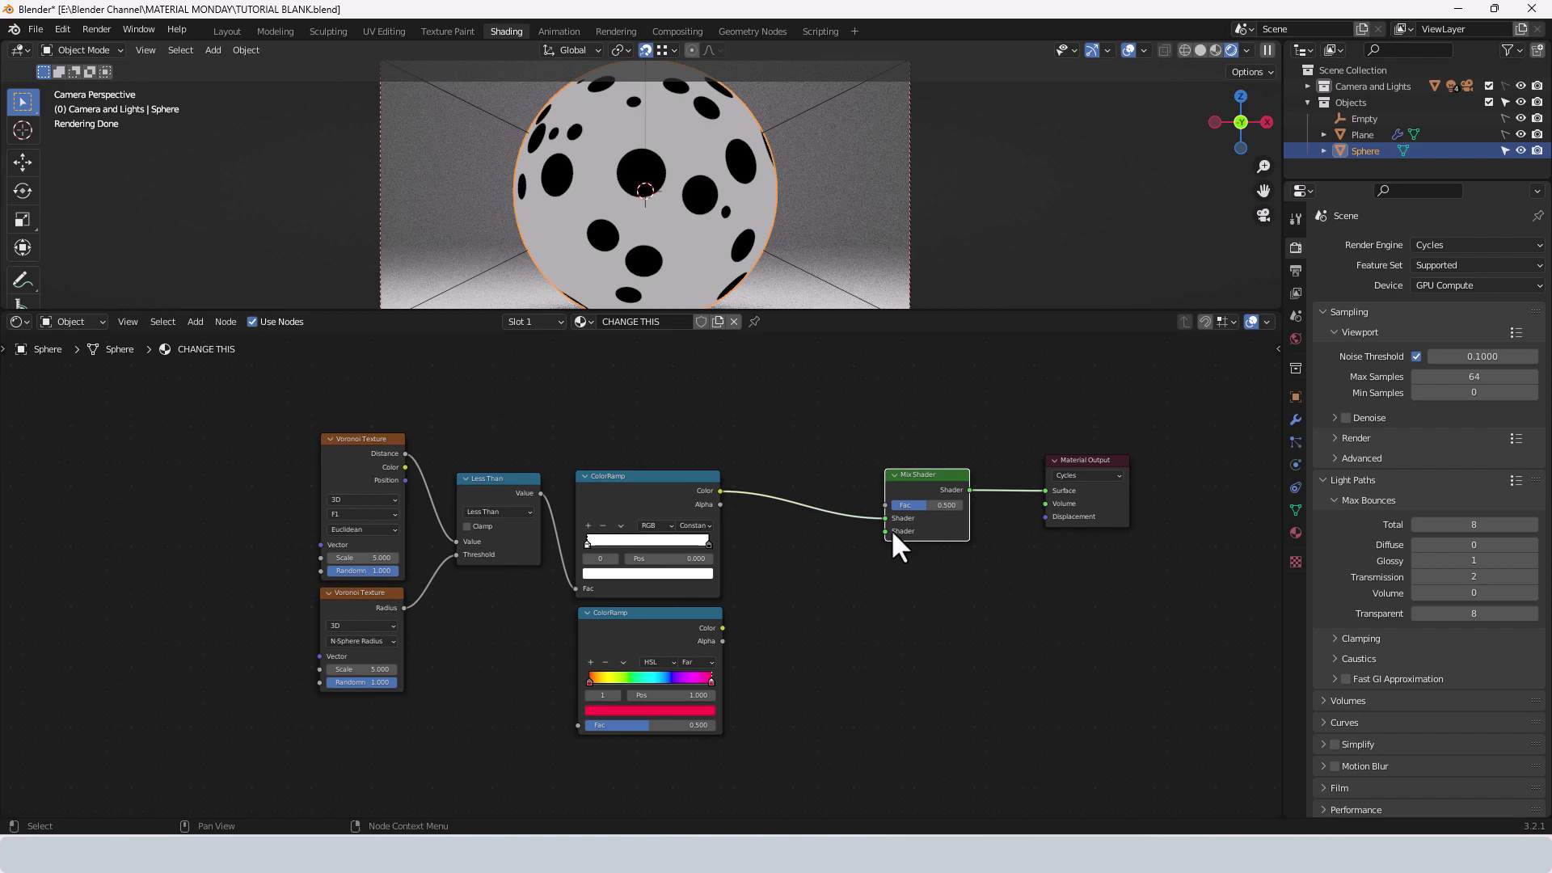
# - Wire the first ramp to Mix Fac, the rainbow ramp to the Shader input, and Voronoi Color to its Fac
pyautogui.moveTo(884, 517); pyautogui.dragTo(883, 505)
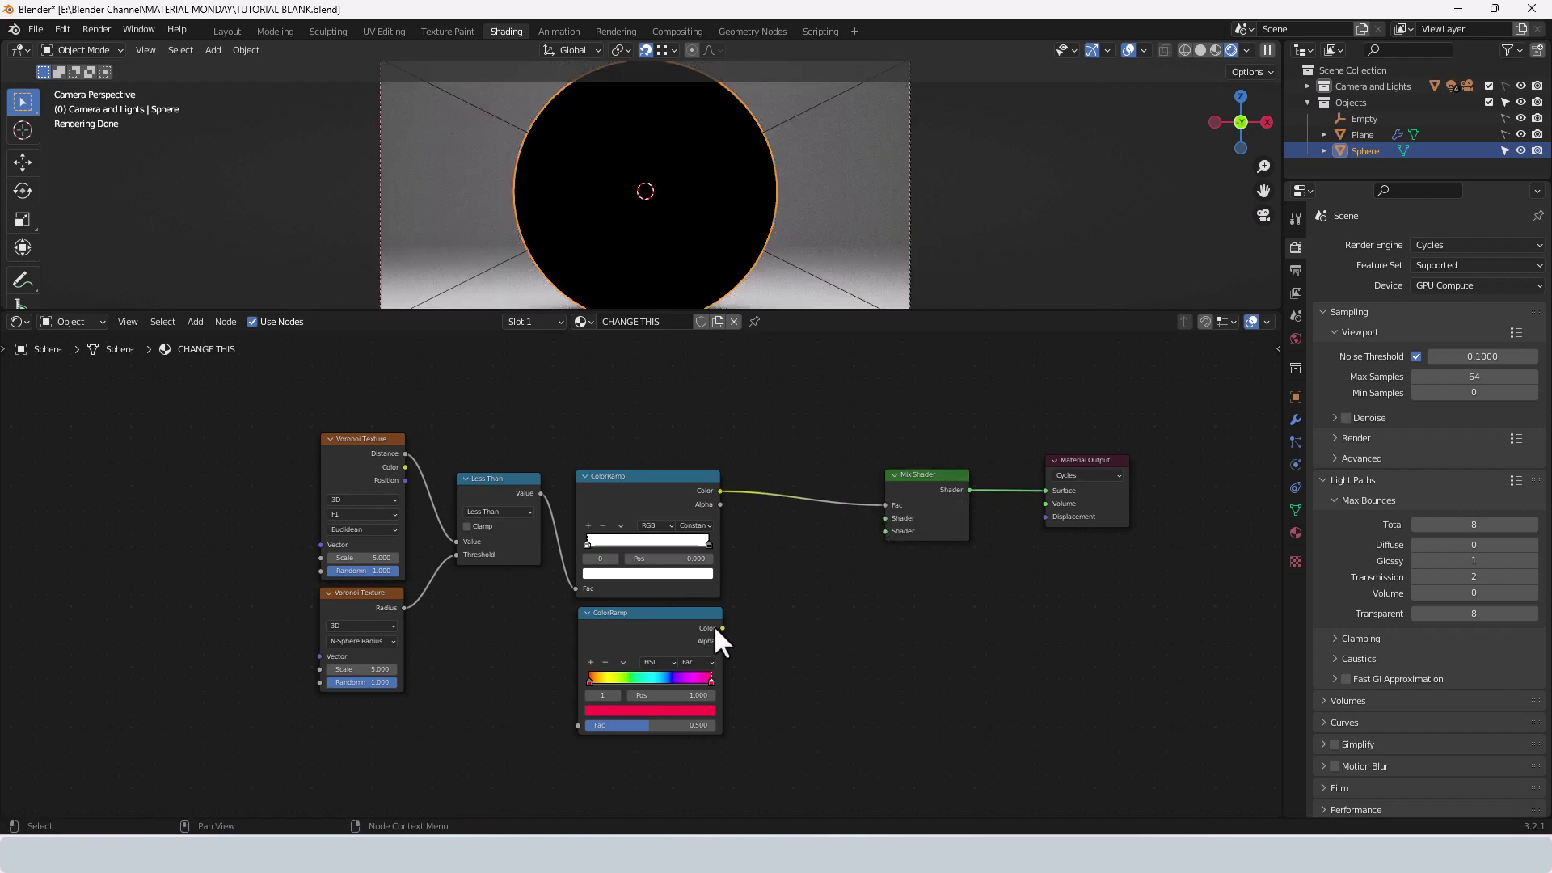
pyautogui.moveTo(722, 628); pyautogui.dragTo(885, 517)
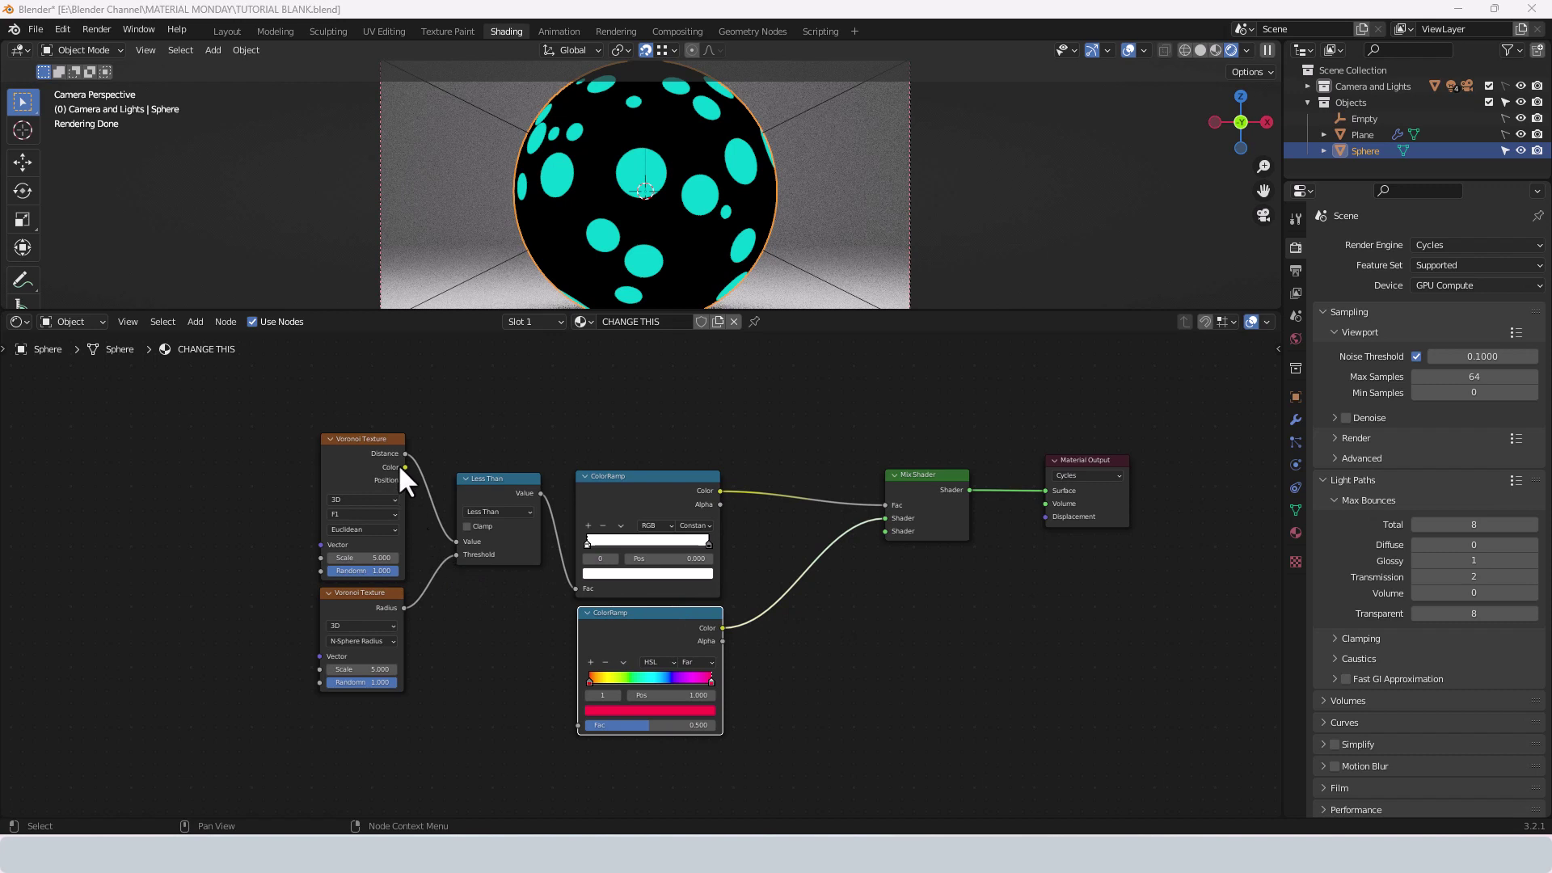
pyautogui.moveTo(406, 467); pyautogui.dragTo(580, 723)
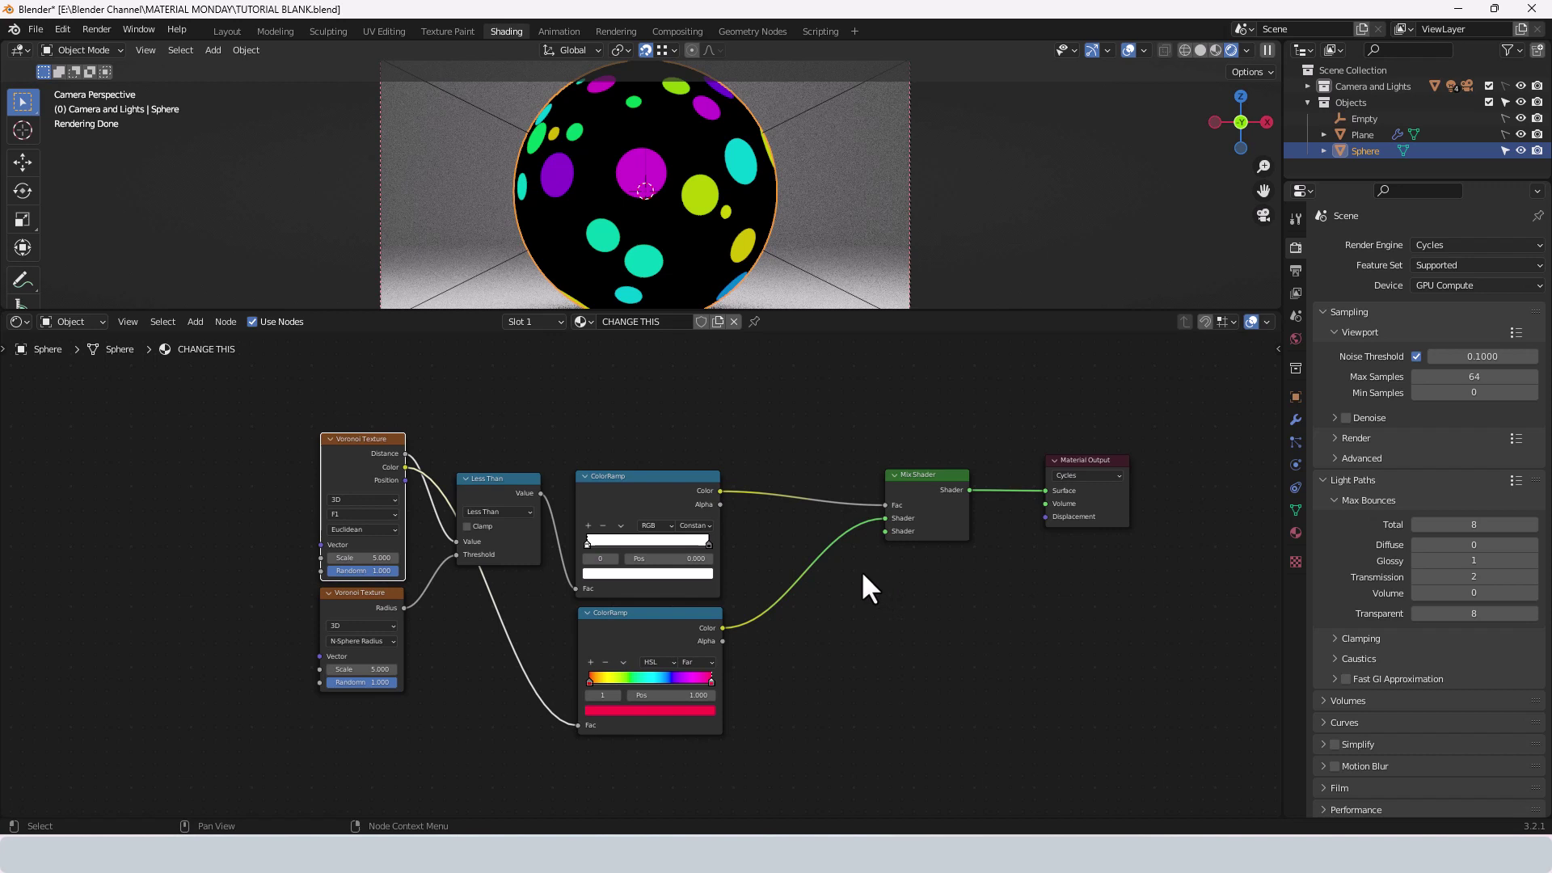
# - Add a Glass BSDF via search 'glass' and connect it to the Mix Shader's second Shader input
pyautogui.hotkey('shift', 'a')
pyautogui.click(886, 623)
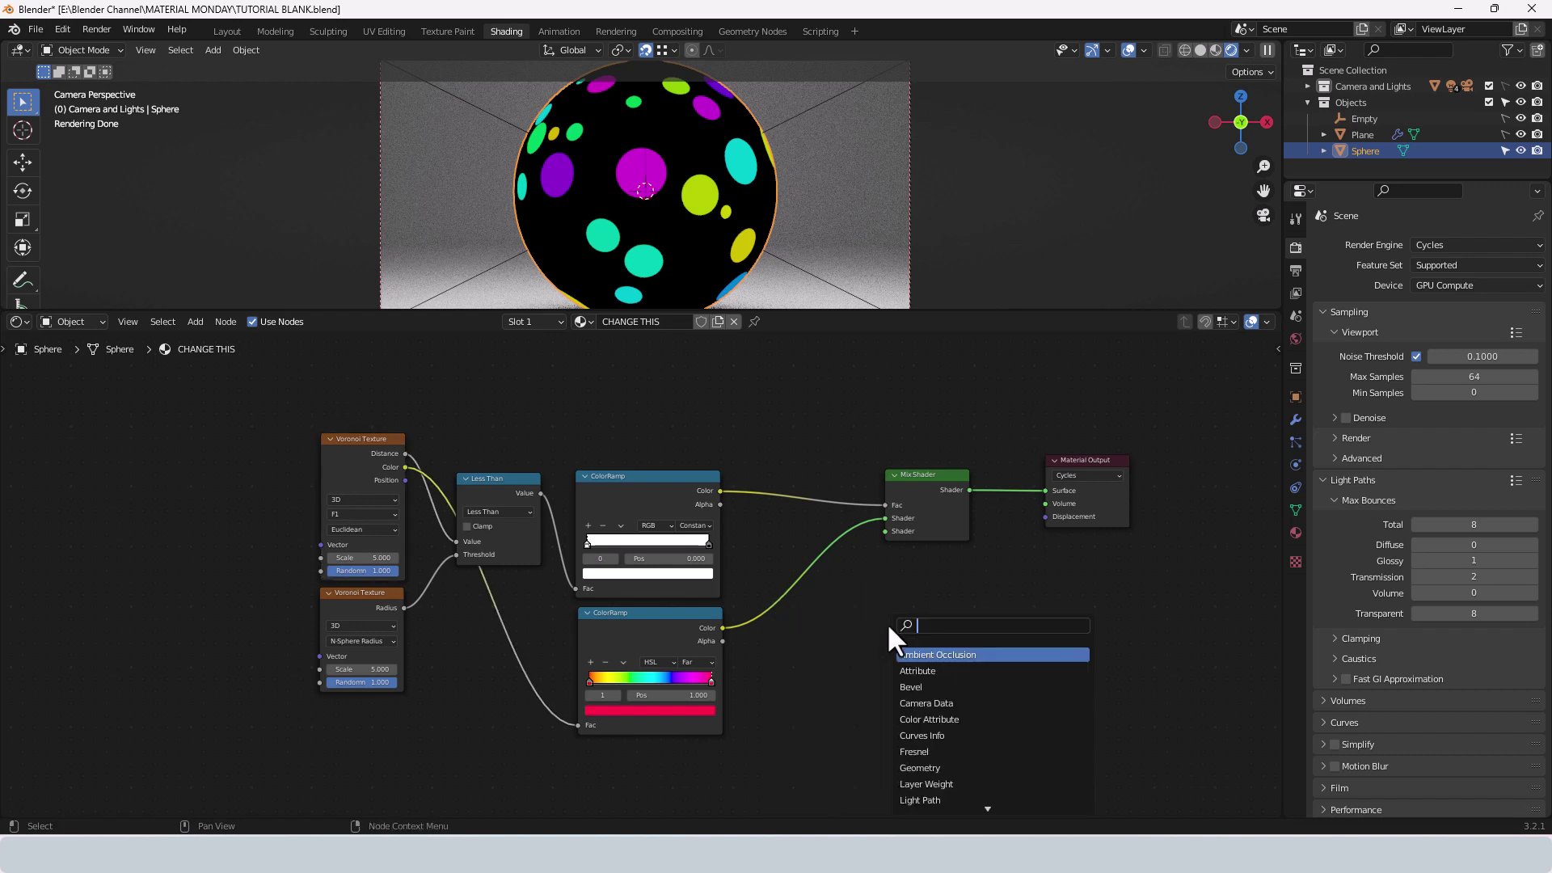
pyautogui.write('glass')
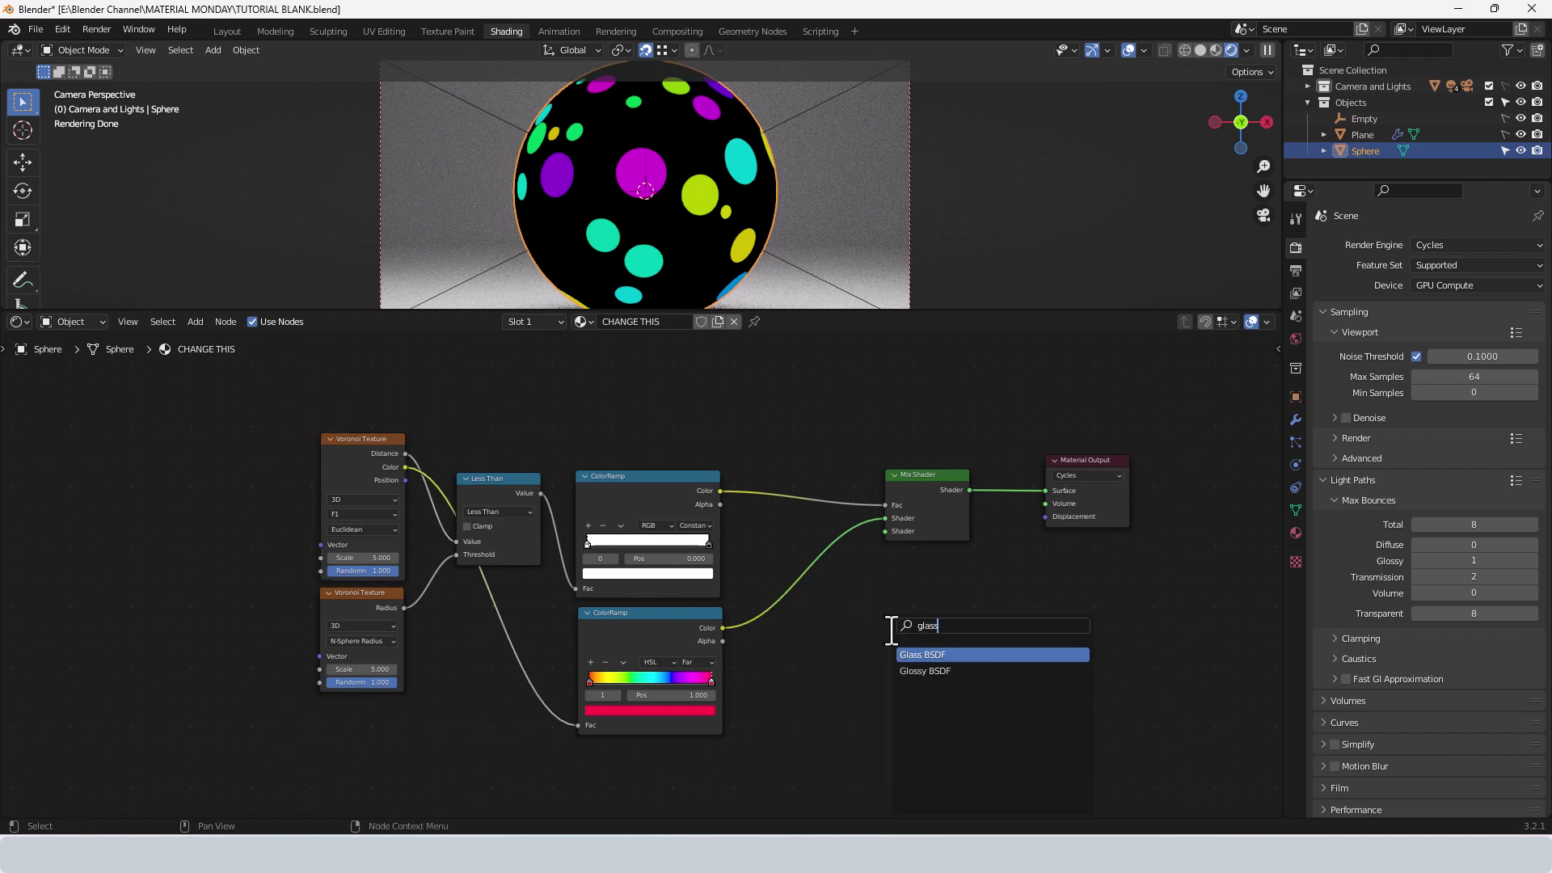
pyautogui.click(908, 654)
pyautogui.click(855, 644)
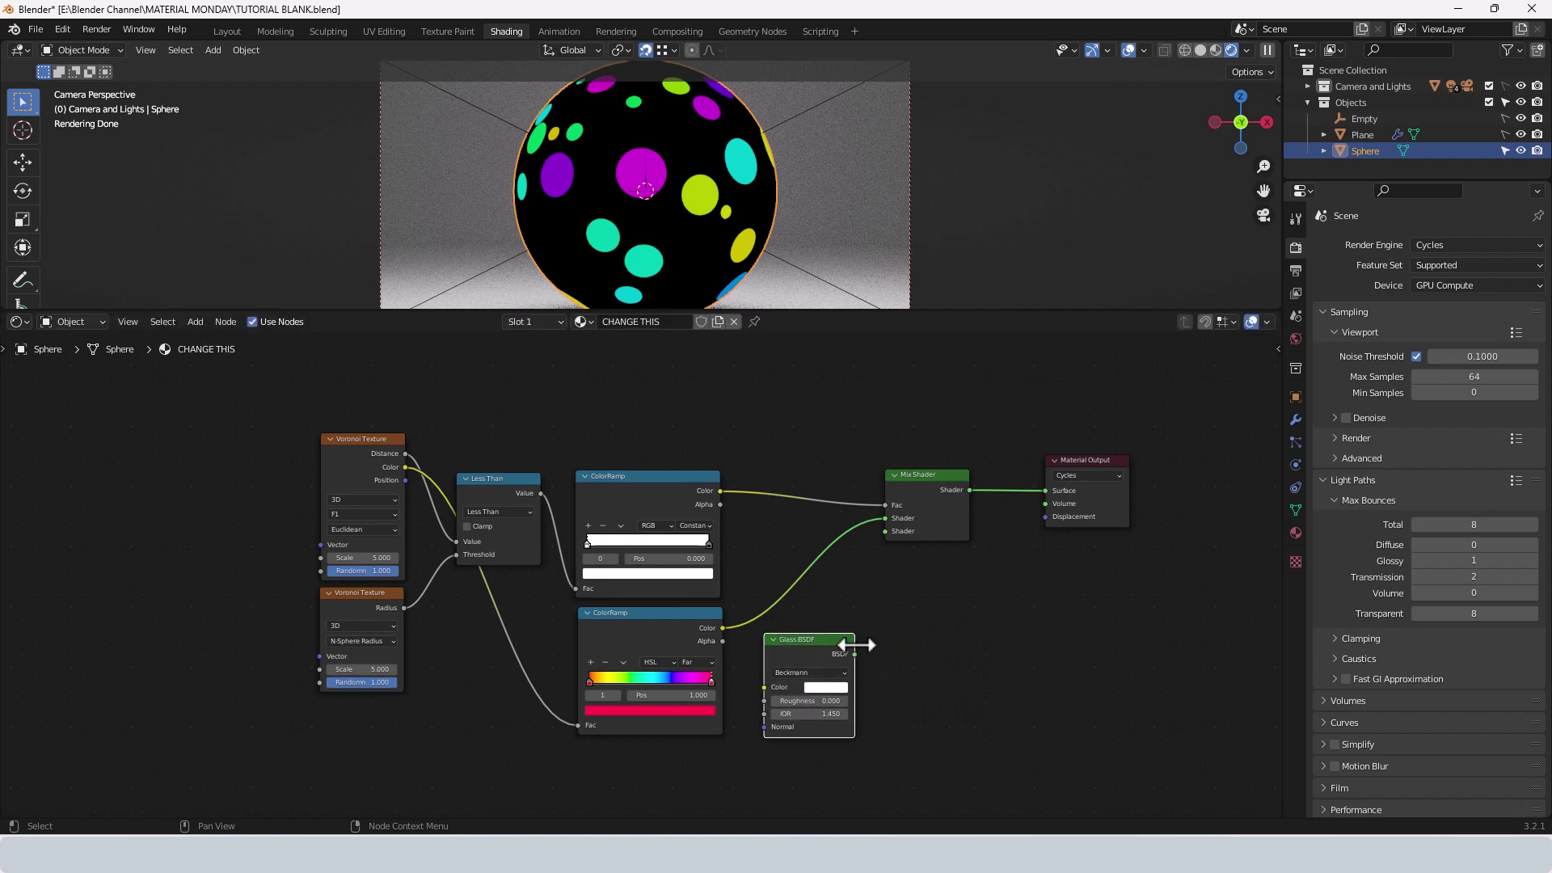
pyautogui.moveTo(855, 652); pyautogui.dragTo(885, 531)
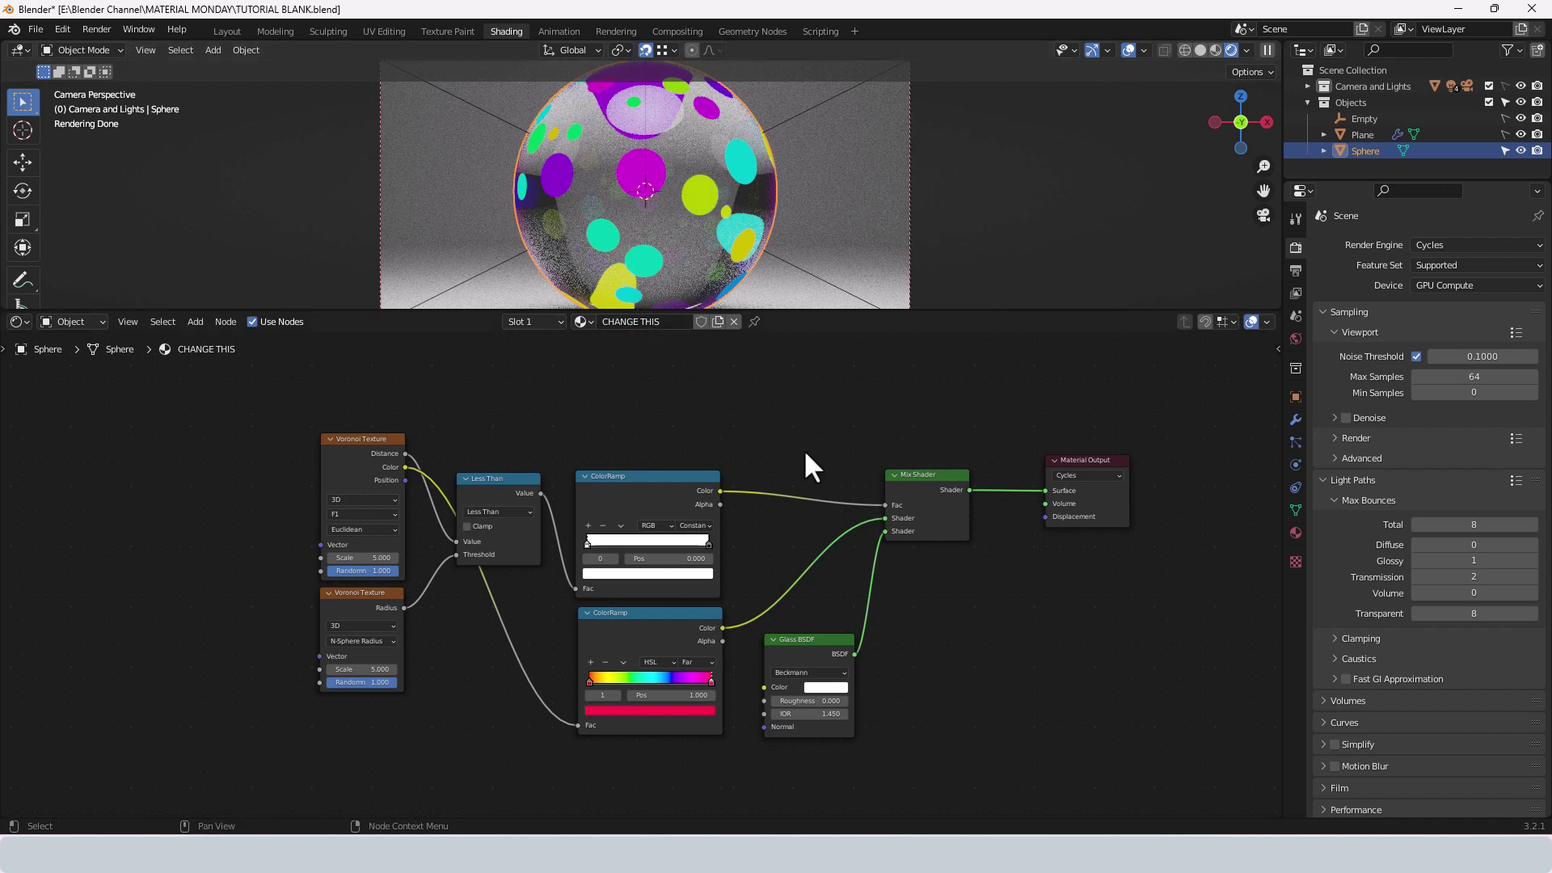
pyautogui.moveTo(814, 536); pyautogui.dragTo(817, 522, button='middle')
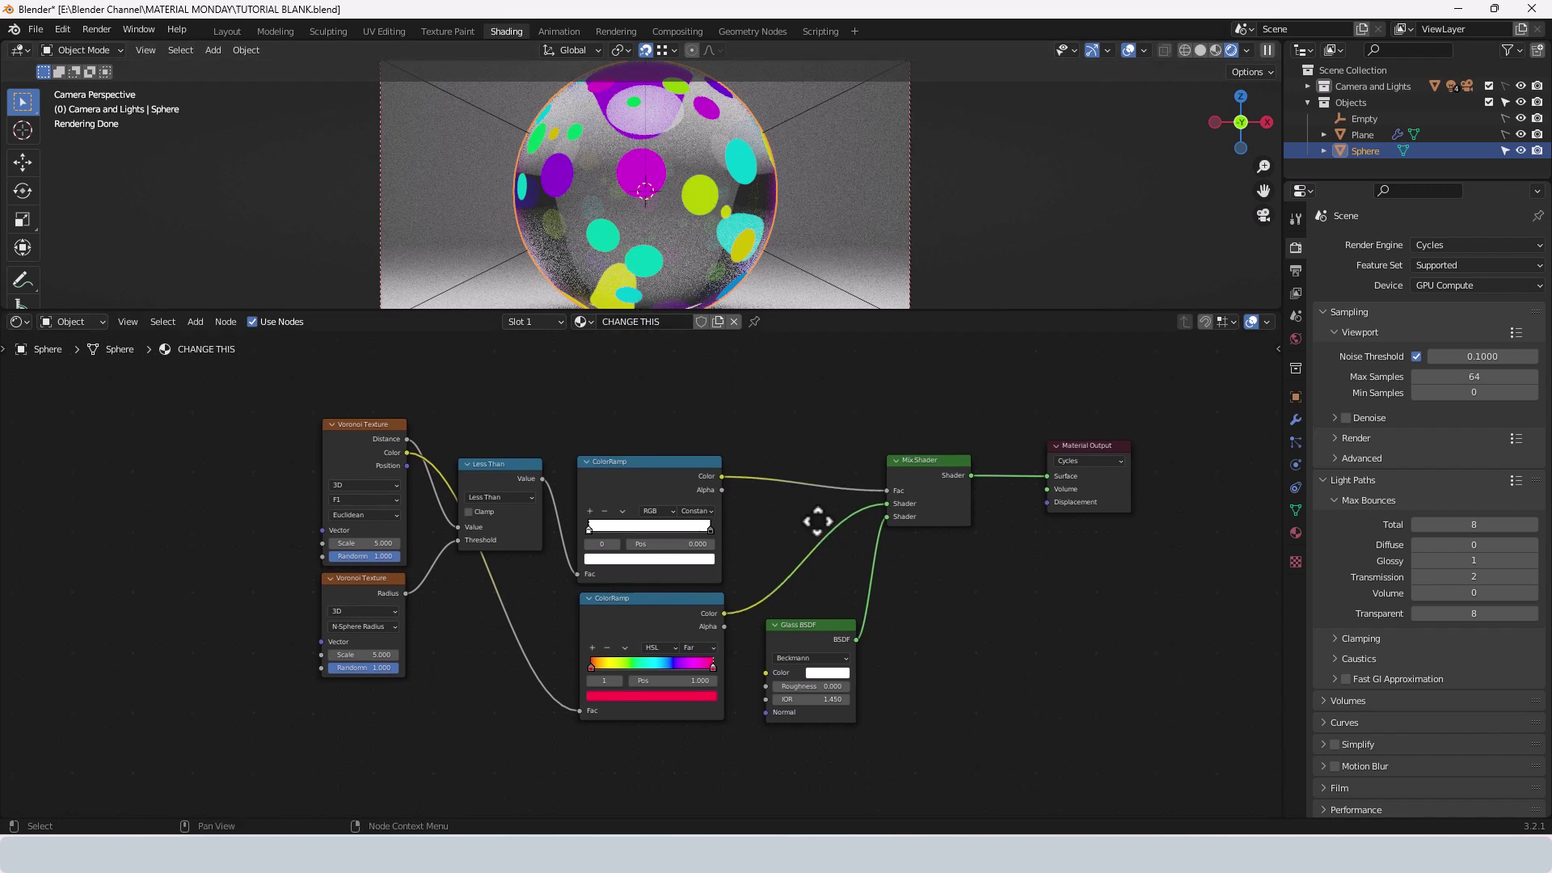
pyautogui.scroll(-2, 817, 523)
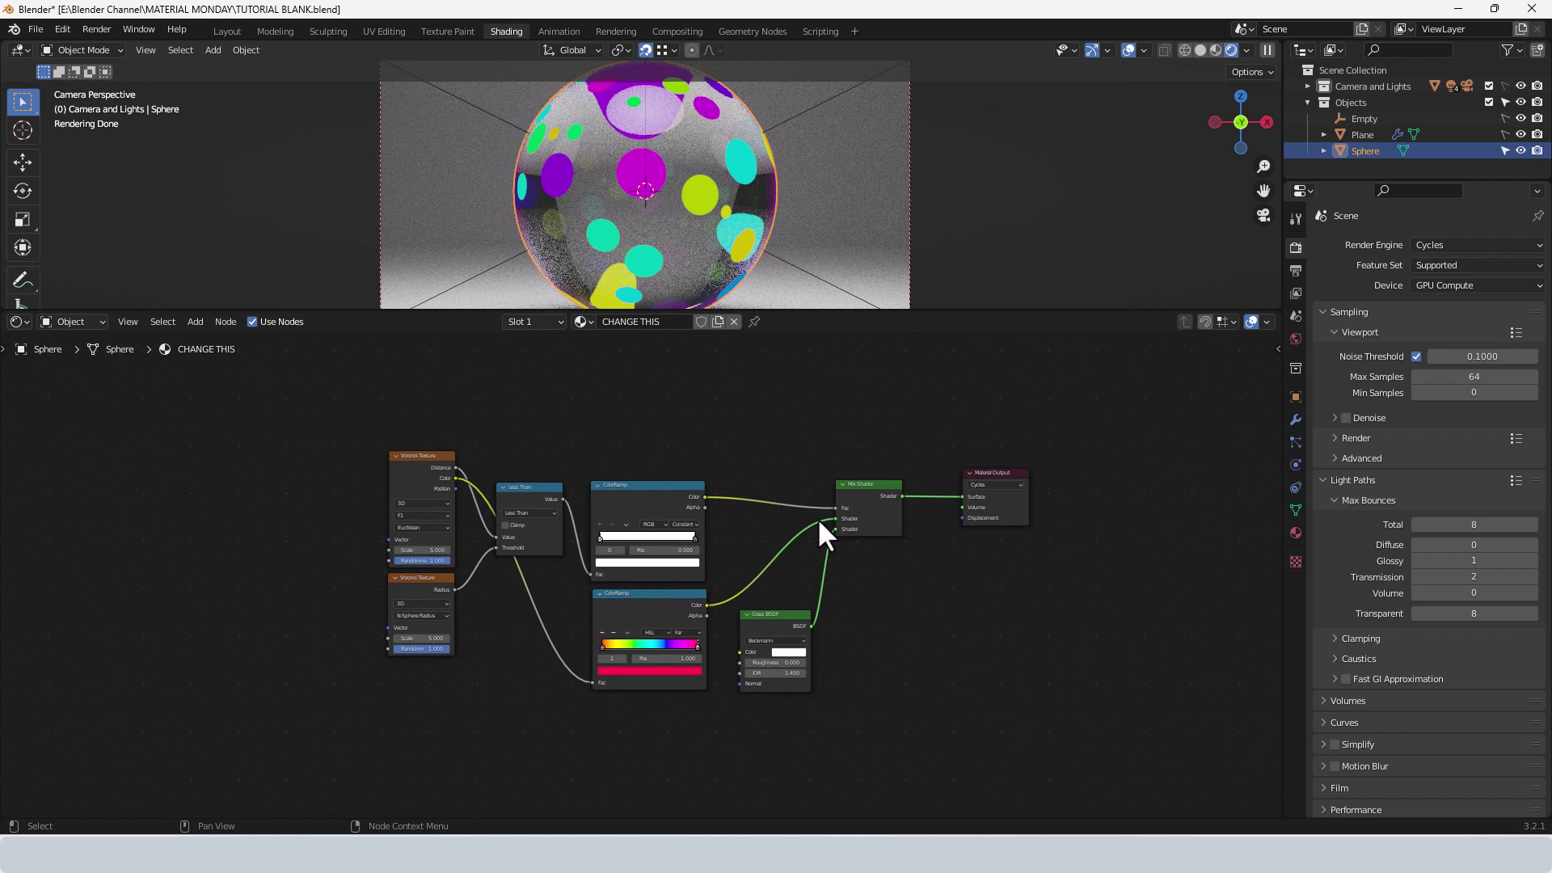
pyautogui.scroll(2, 285, 543)
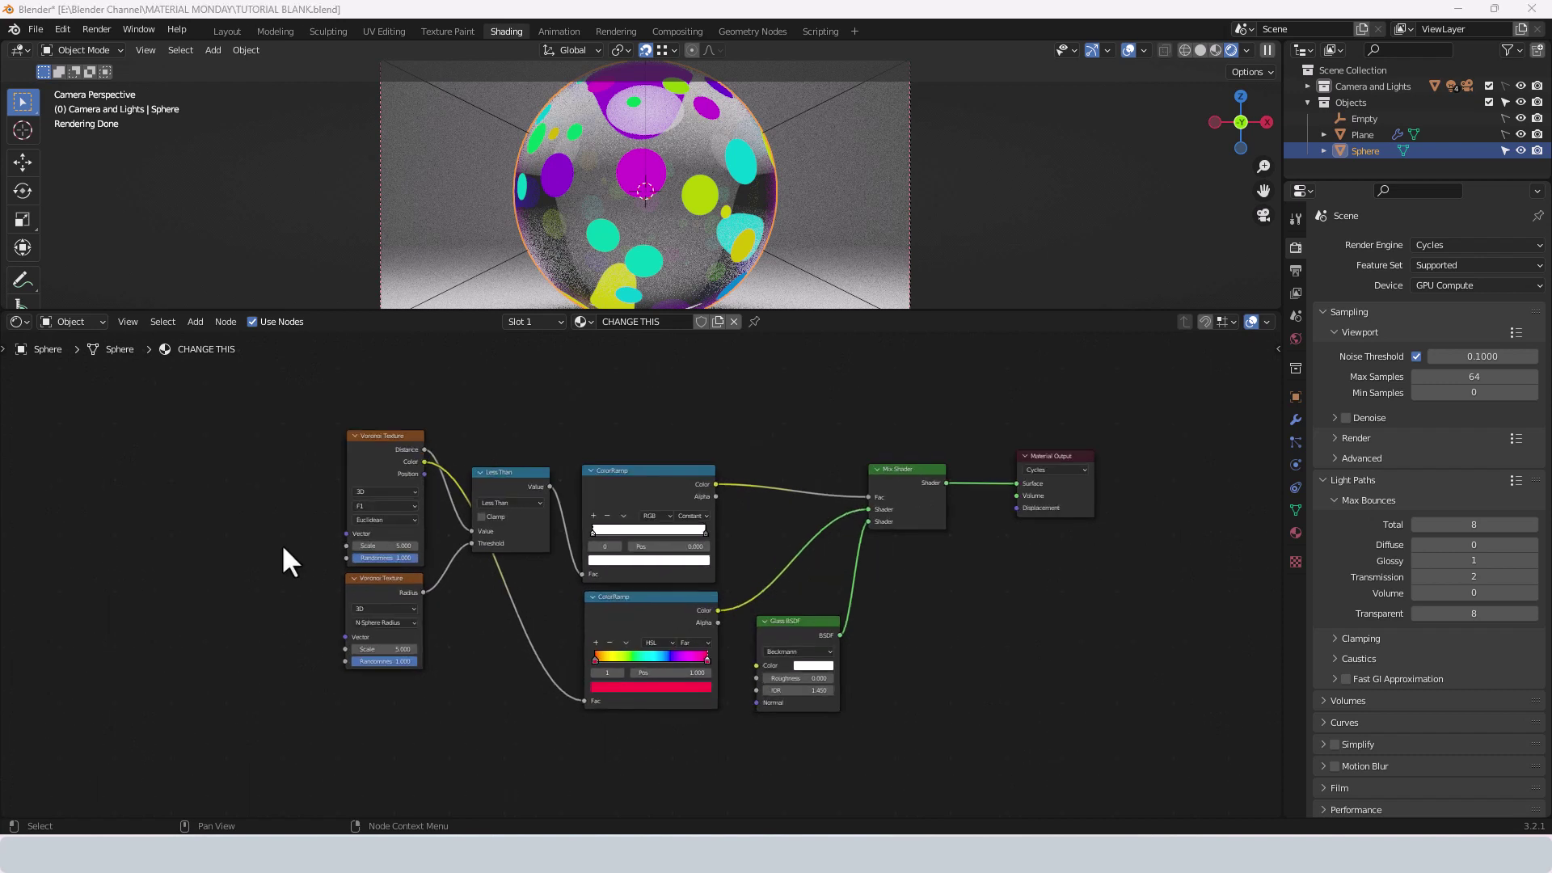
# - Add Texture Coordinate and Mapping nodes with Ctrl+T, feeding Object coordinates into both Voronoi textures
pyautogui.moveTo(285, 544); pyautogui.dragTo(488, 525, button='middle')
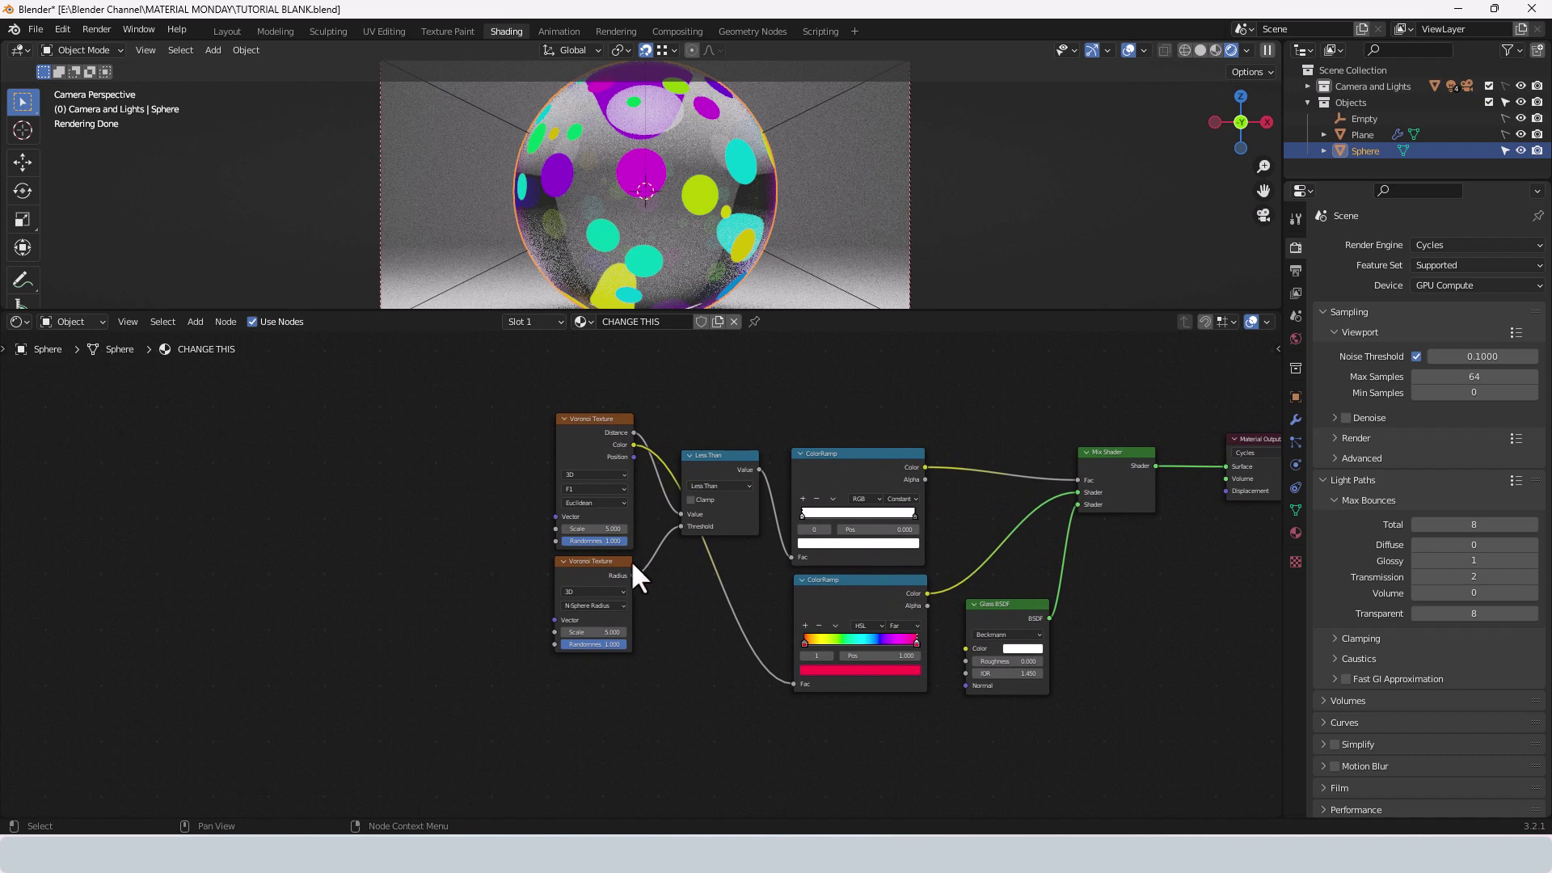
pyautogui.click(564, 435)
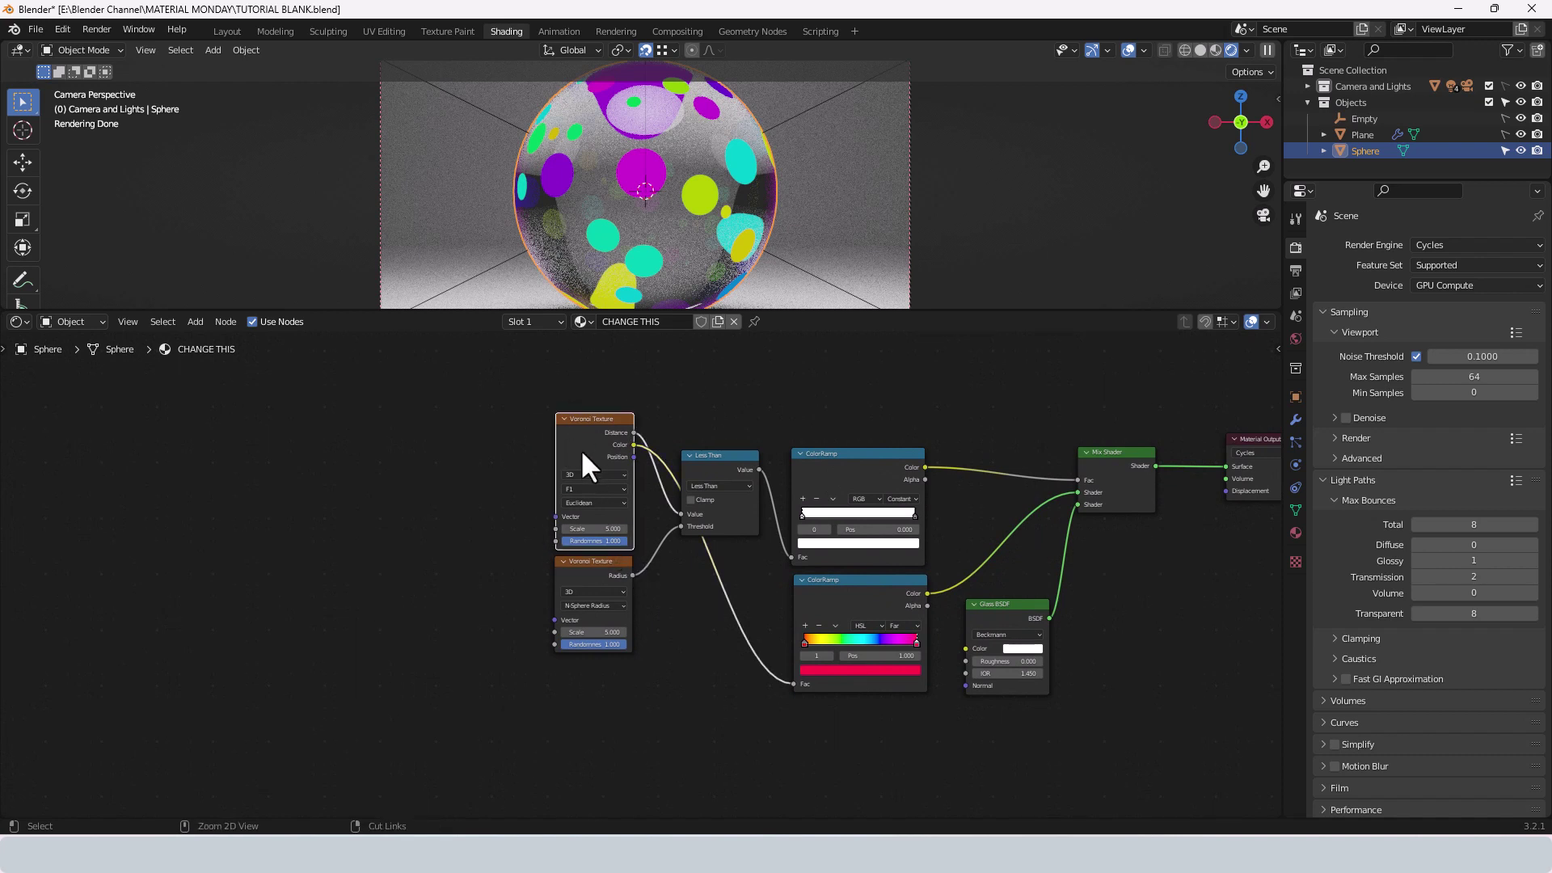
pyautogui.hotkey('ctrl', 't')
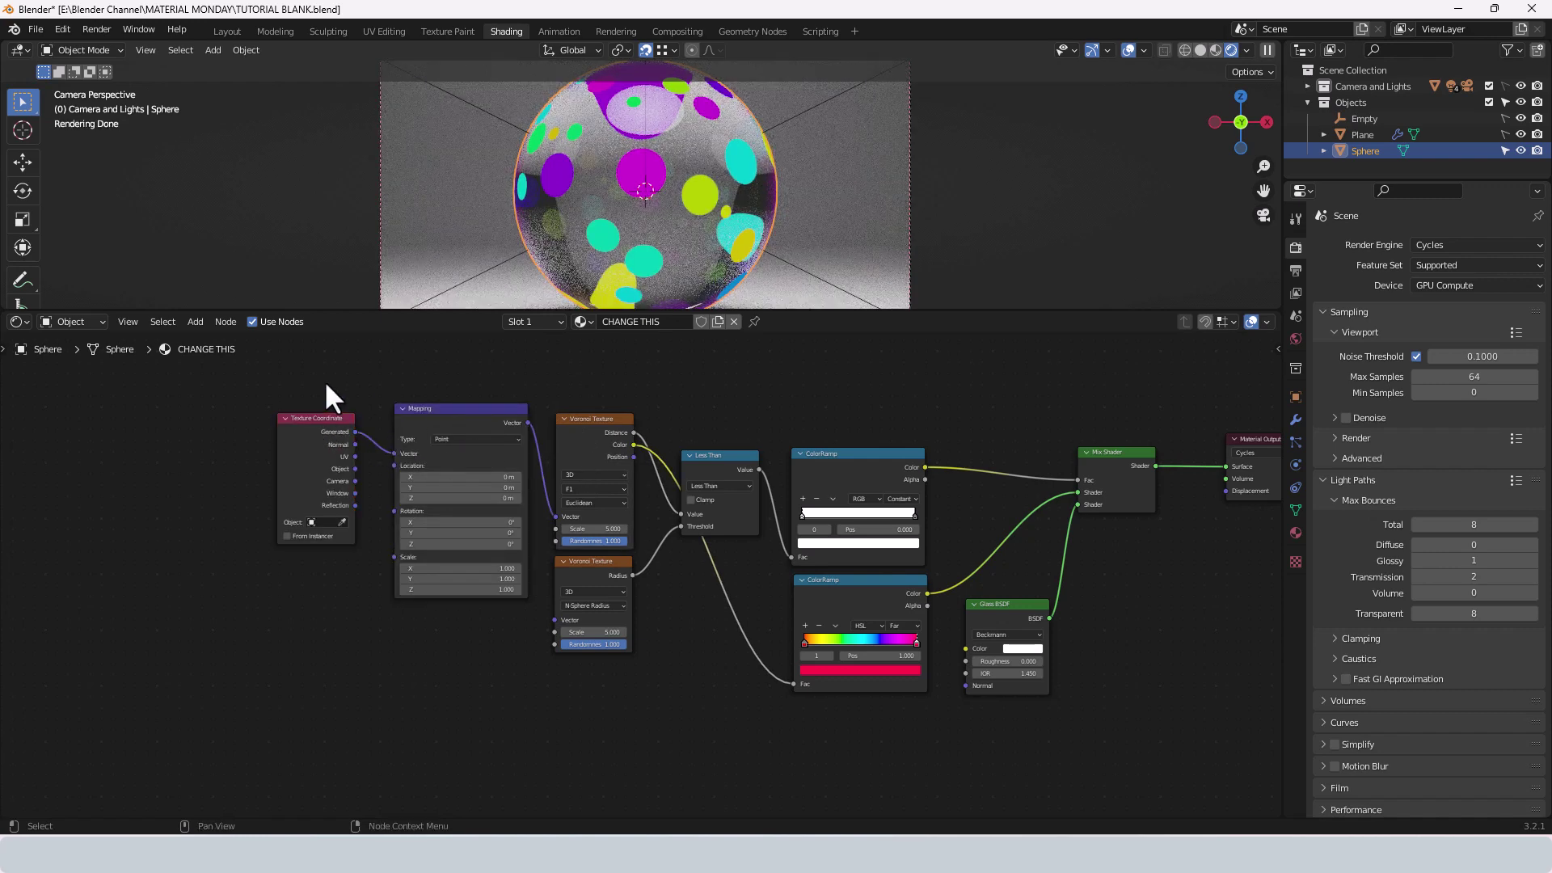
pyautogui.moveTo(426, 423); pyautogui.dragTo(231, 555)
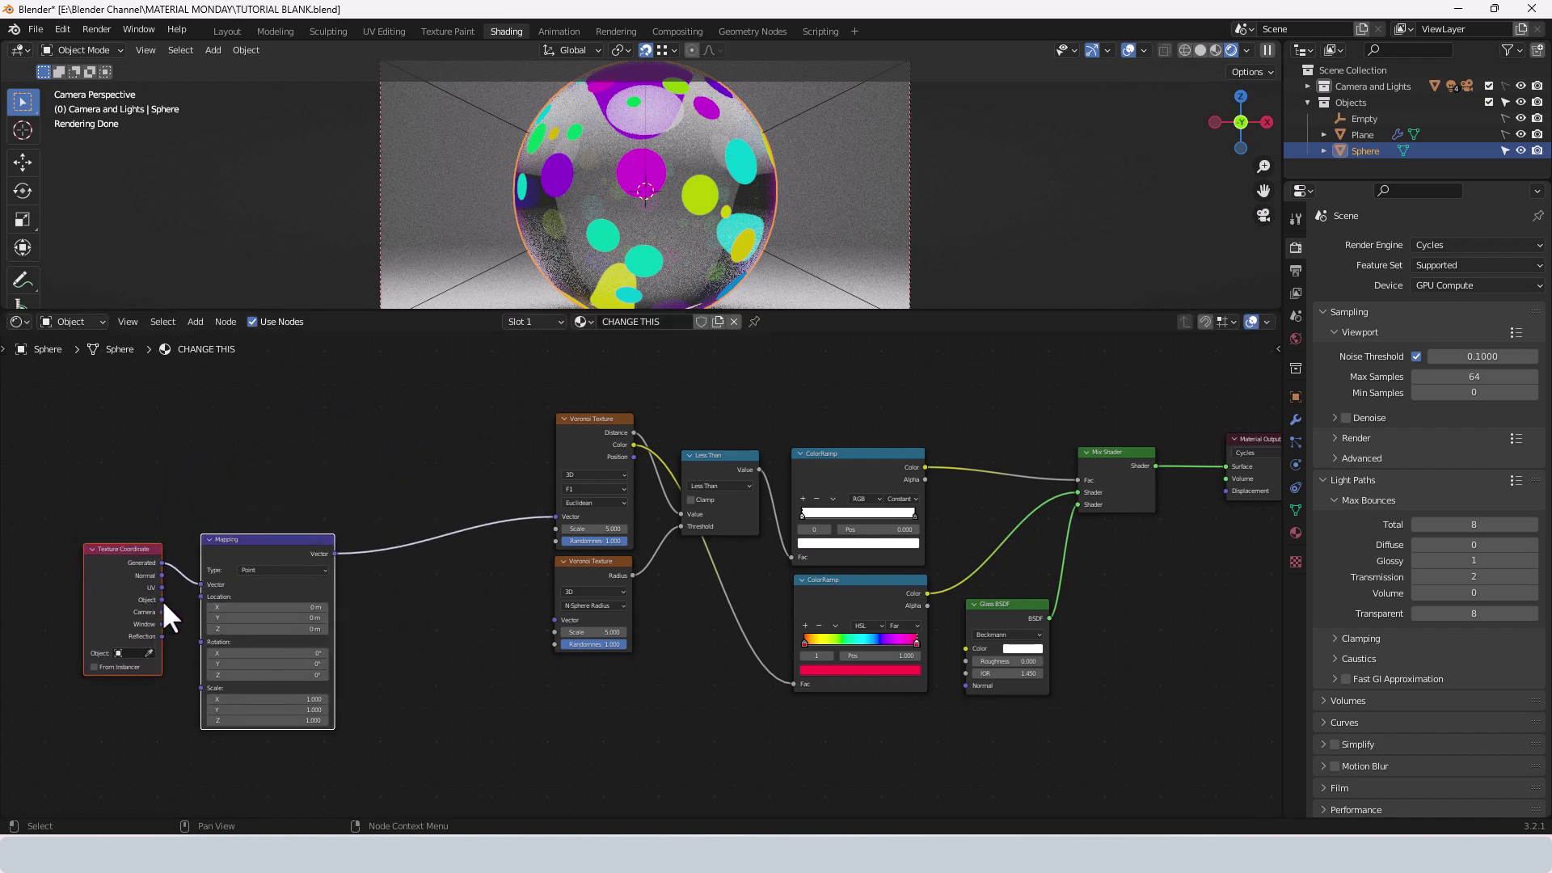
pyautogui.moveTo(162, 599); pyautogui.dragTo(199, 586)
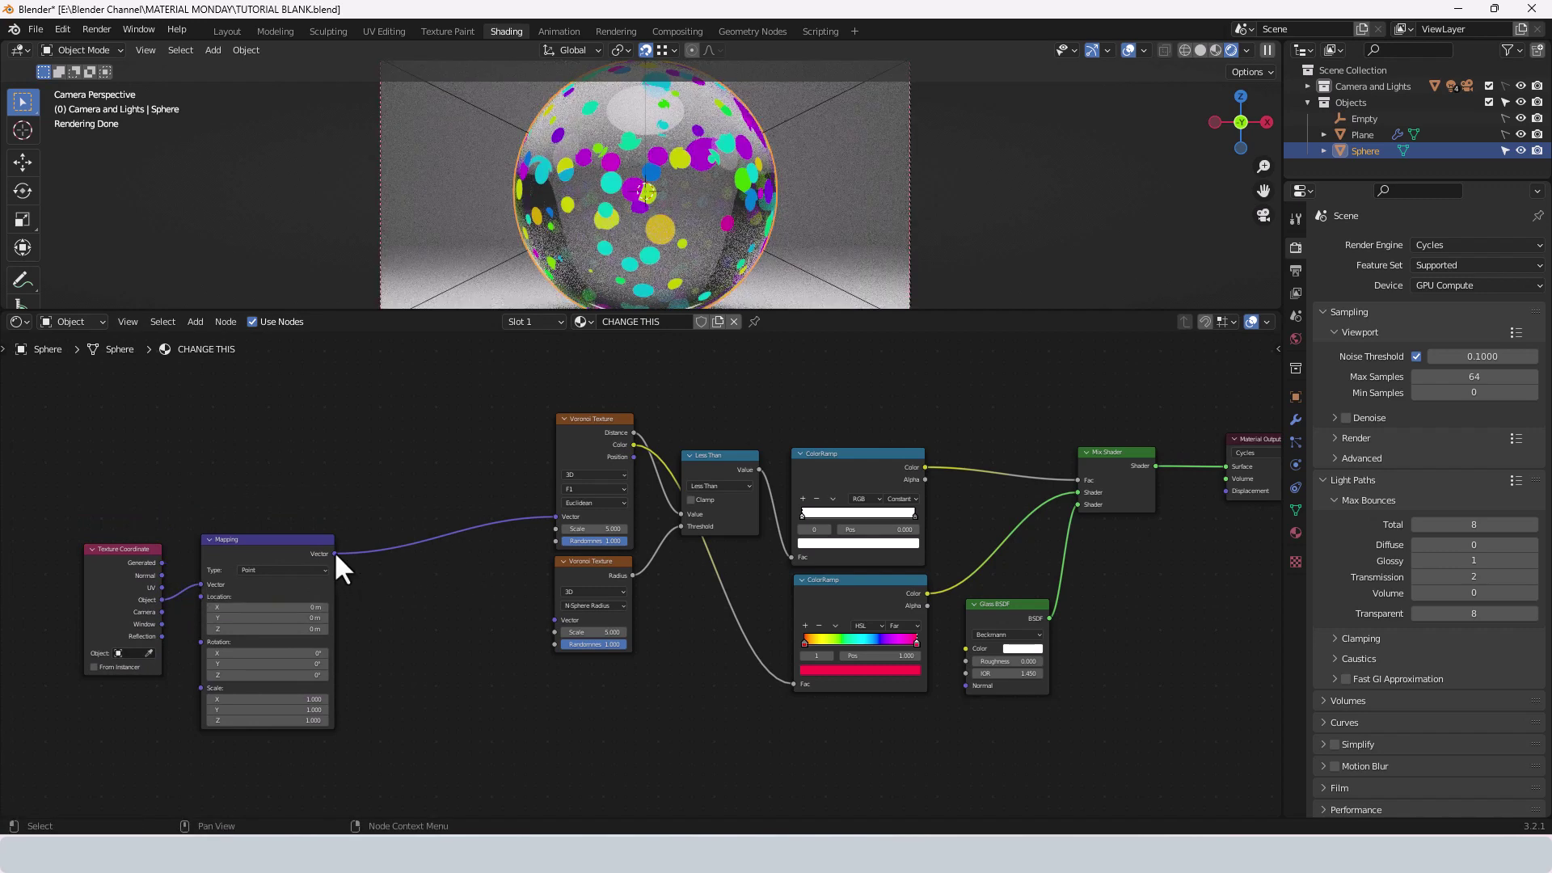
pyautogui.moveTo(335, 554); pyautogui.dragTo(470, 635)
pyautogui.moveTo(334, 554); pyautogui.dragTo(554, 618)
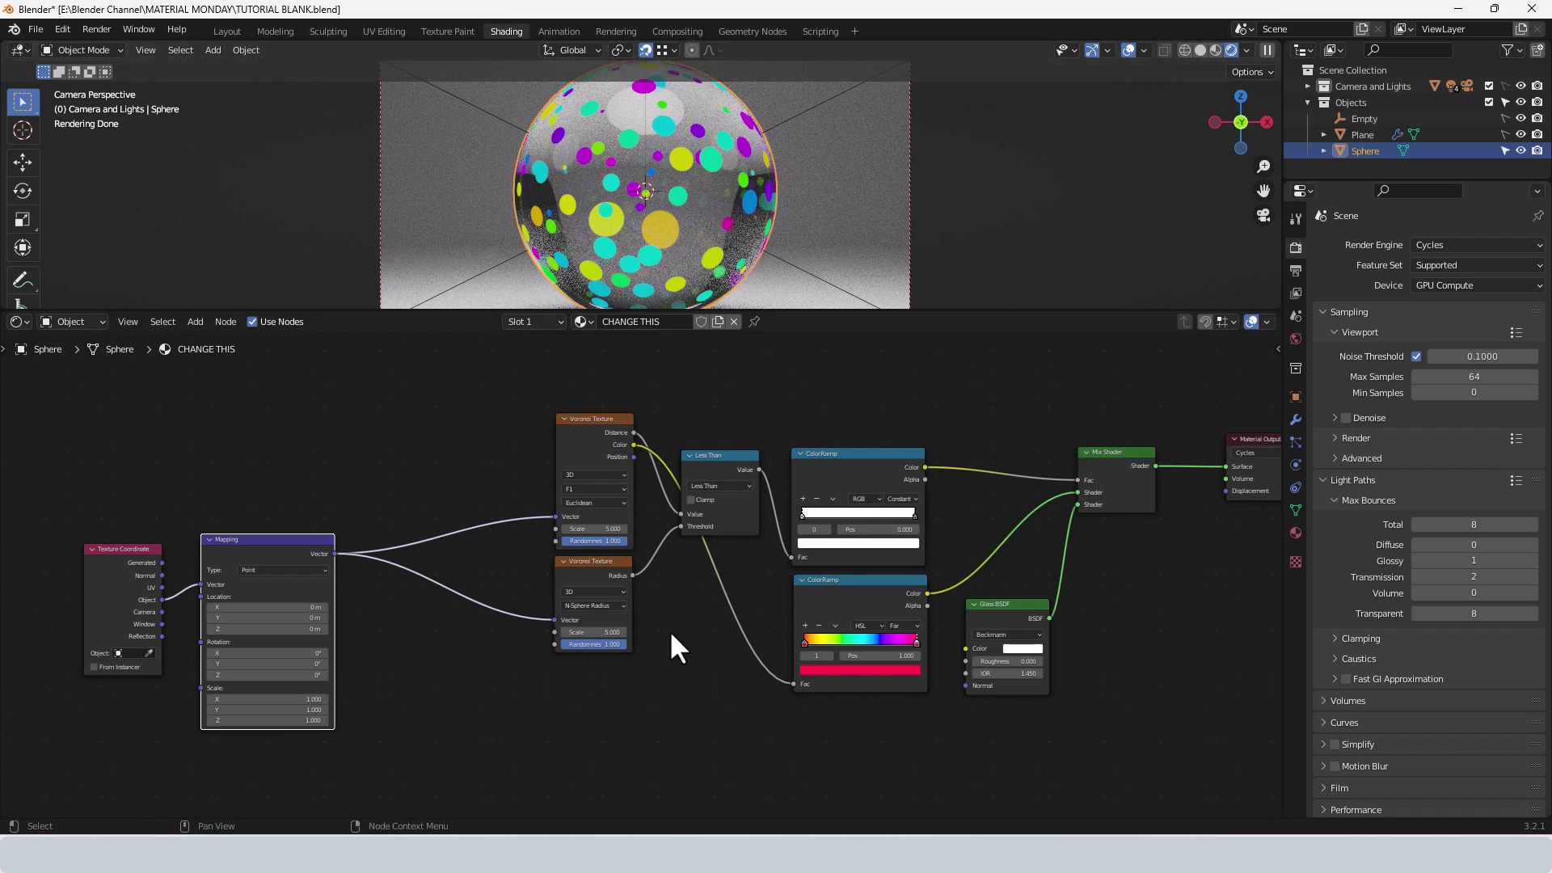
# - Shift both Voronoi Texture nodes left and down toward the Mapping node and recentre the view
pyautogui.moveTo(533, 477); pyautogui.dragTo(617, 565)
pyautogui.moveTo(595, 458); pyautogui.dragTo(568, 500)
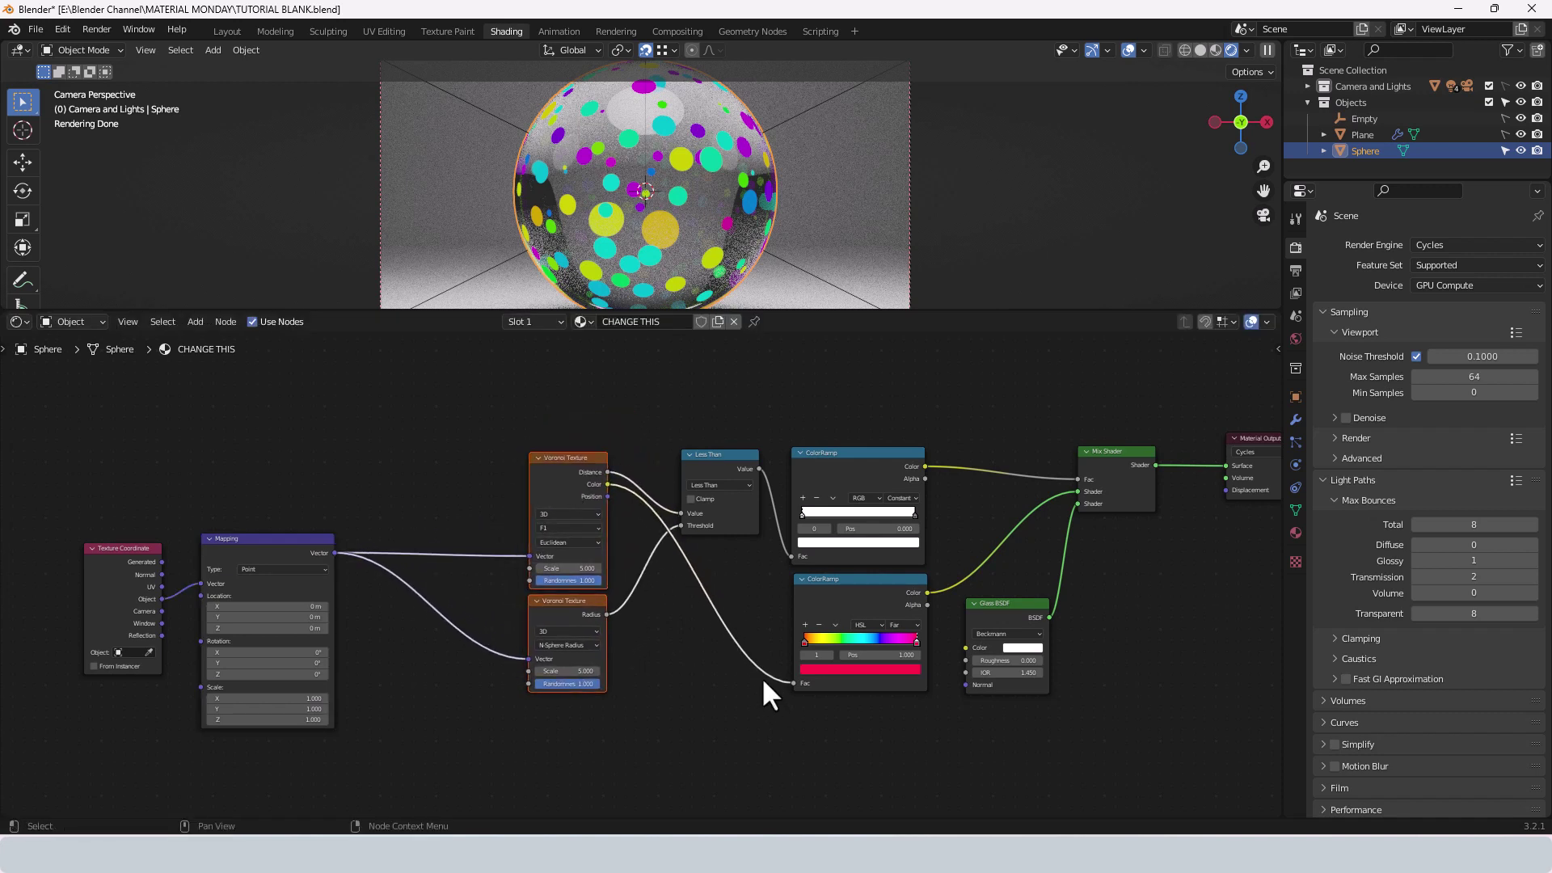
pyautogui.moveTo(768, 693); pyautogui.dragTo(668, 661, button='middle')
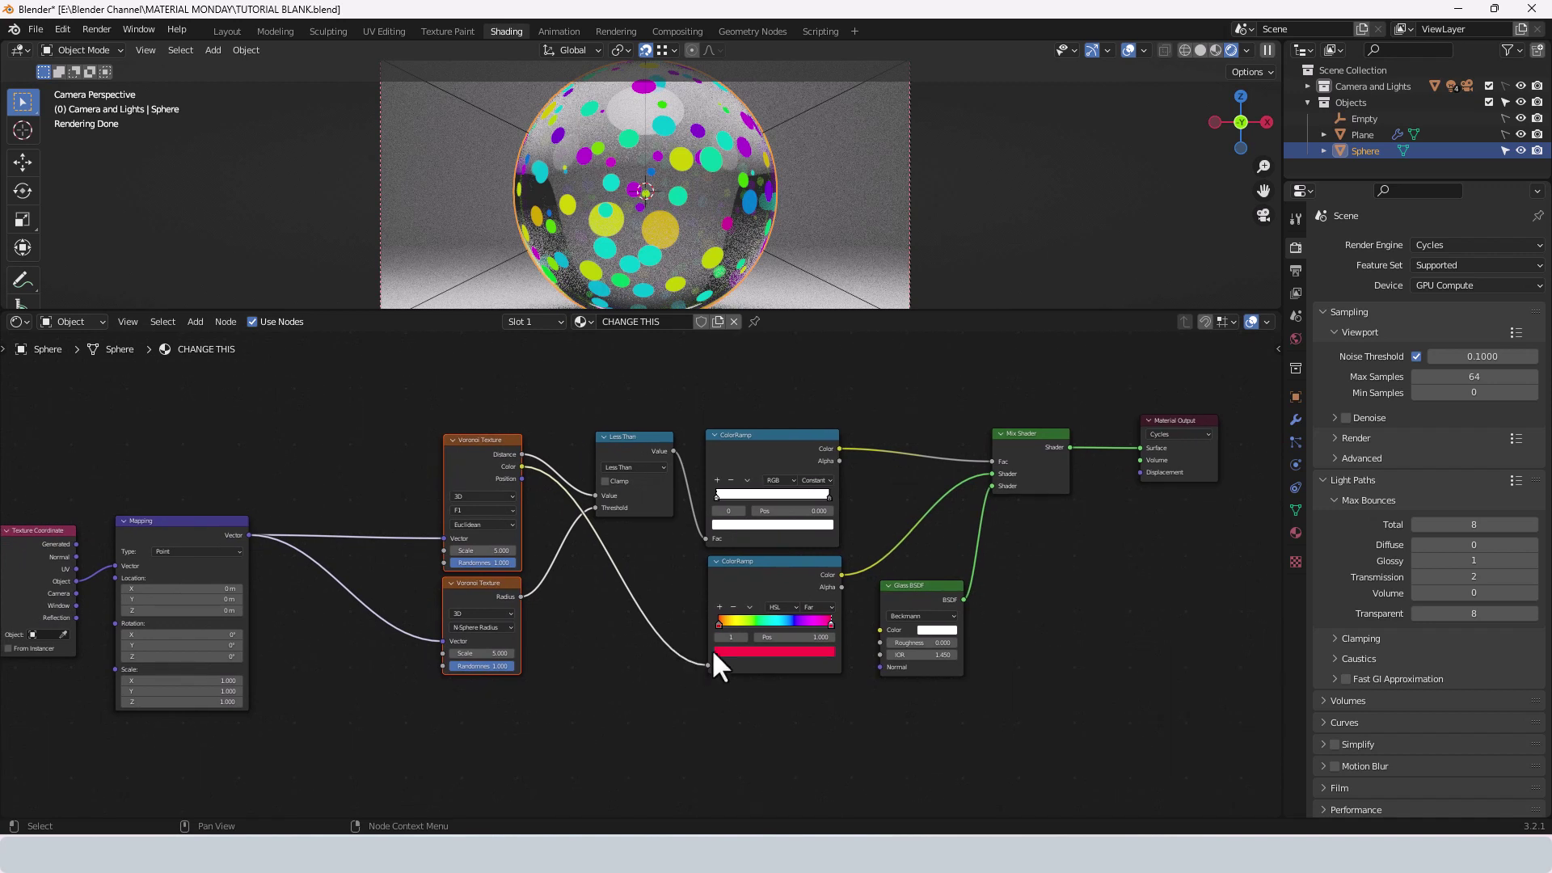
pyautogui.scroll(-4, 716, 649)
# - Duplicate the Voronoi, Less Than and ColorRamp node group twice, stacking the copies below
pyautogui.moveTo(789, 665); pyautogui.dragTo(854, 585, button='middle')
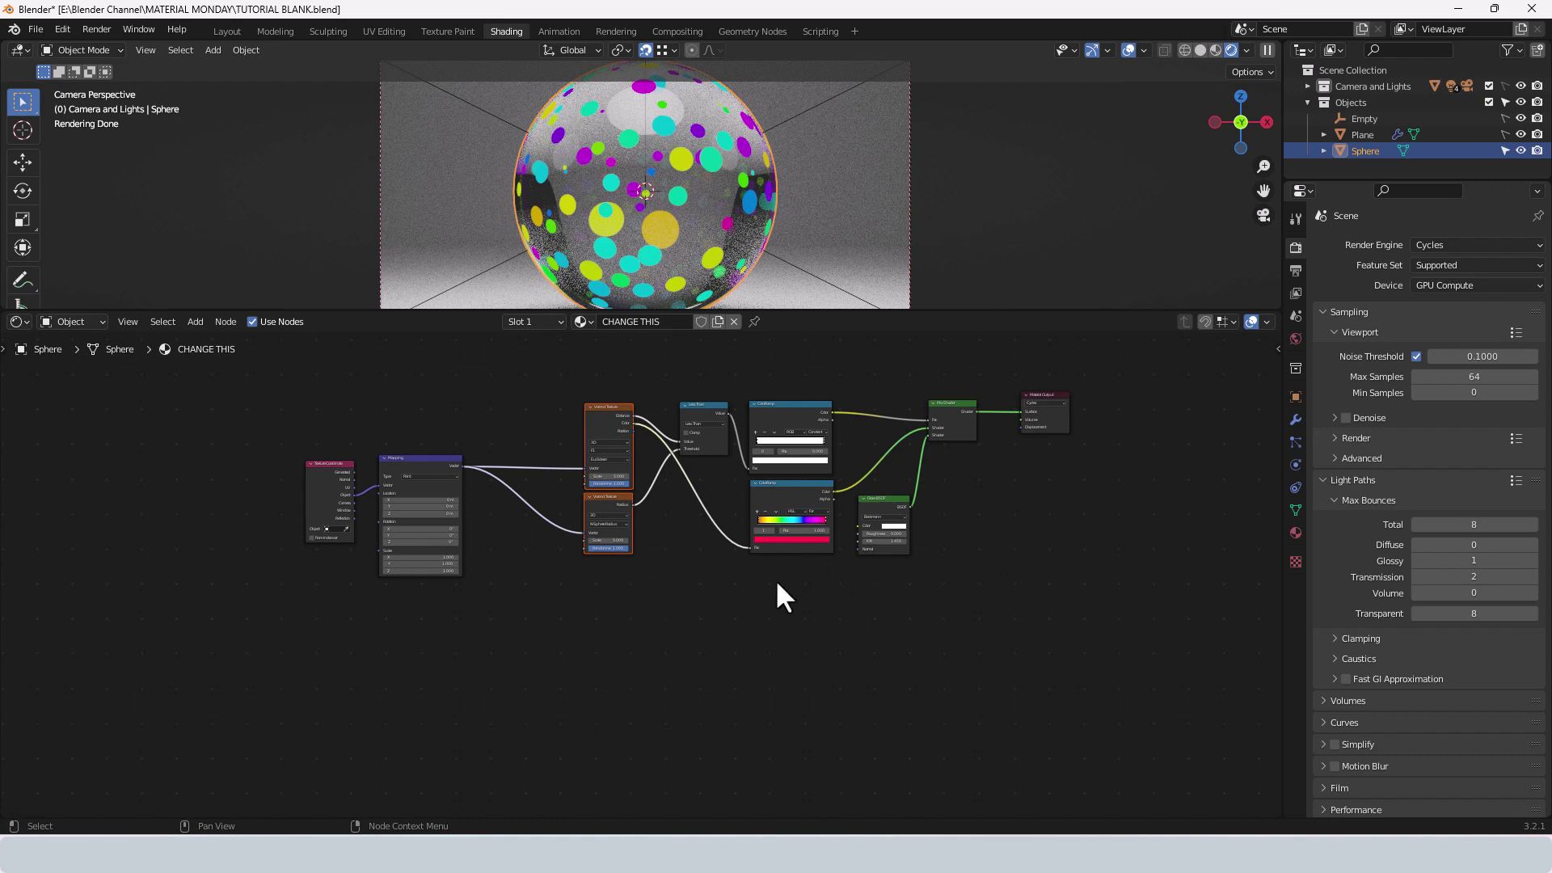
pyautogui.moveTo(607, 374); pyautogui.dragTo(805, 598)
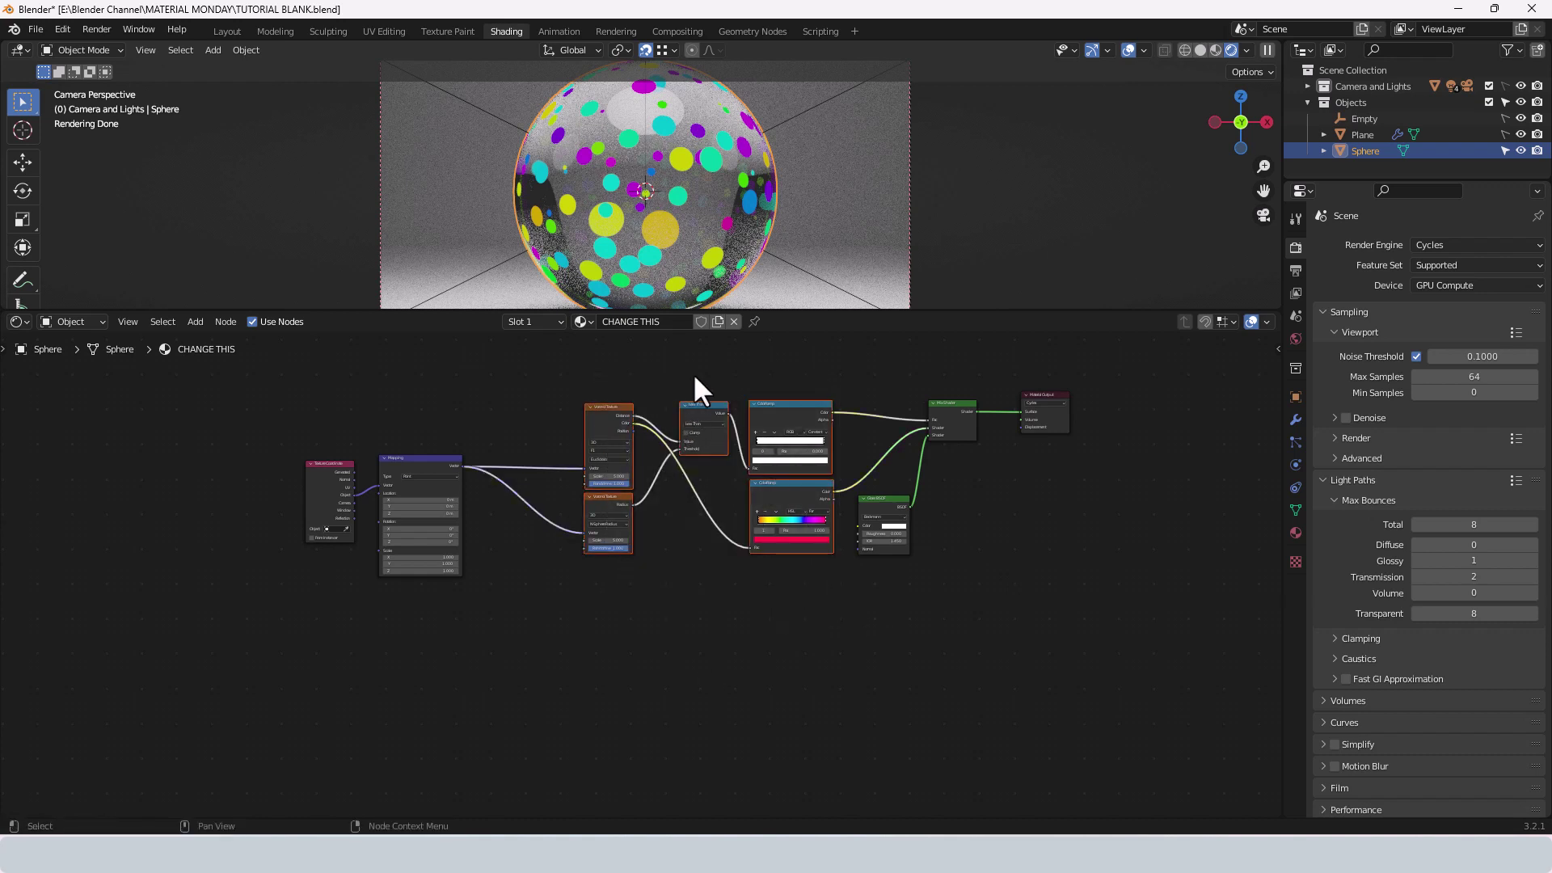
pyautogui.click(714, 393)
pyautogui.moveTo(611, 384); pyautogui.dragTo(778, 600)
pyautogui.hotkey('shift', 'd')
pyautogui.click(805, 771)
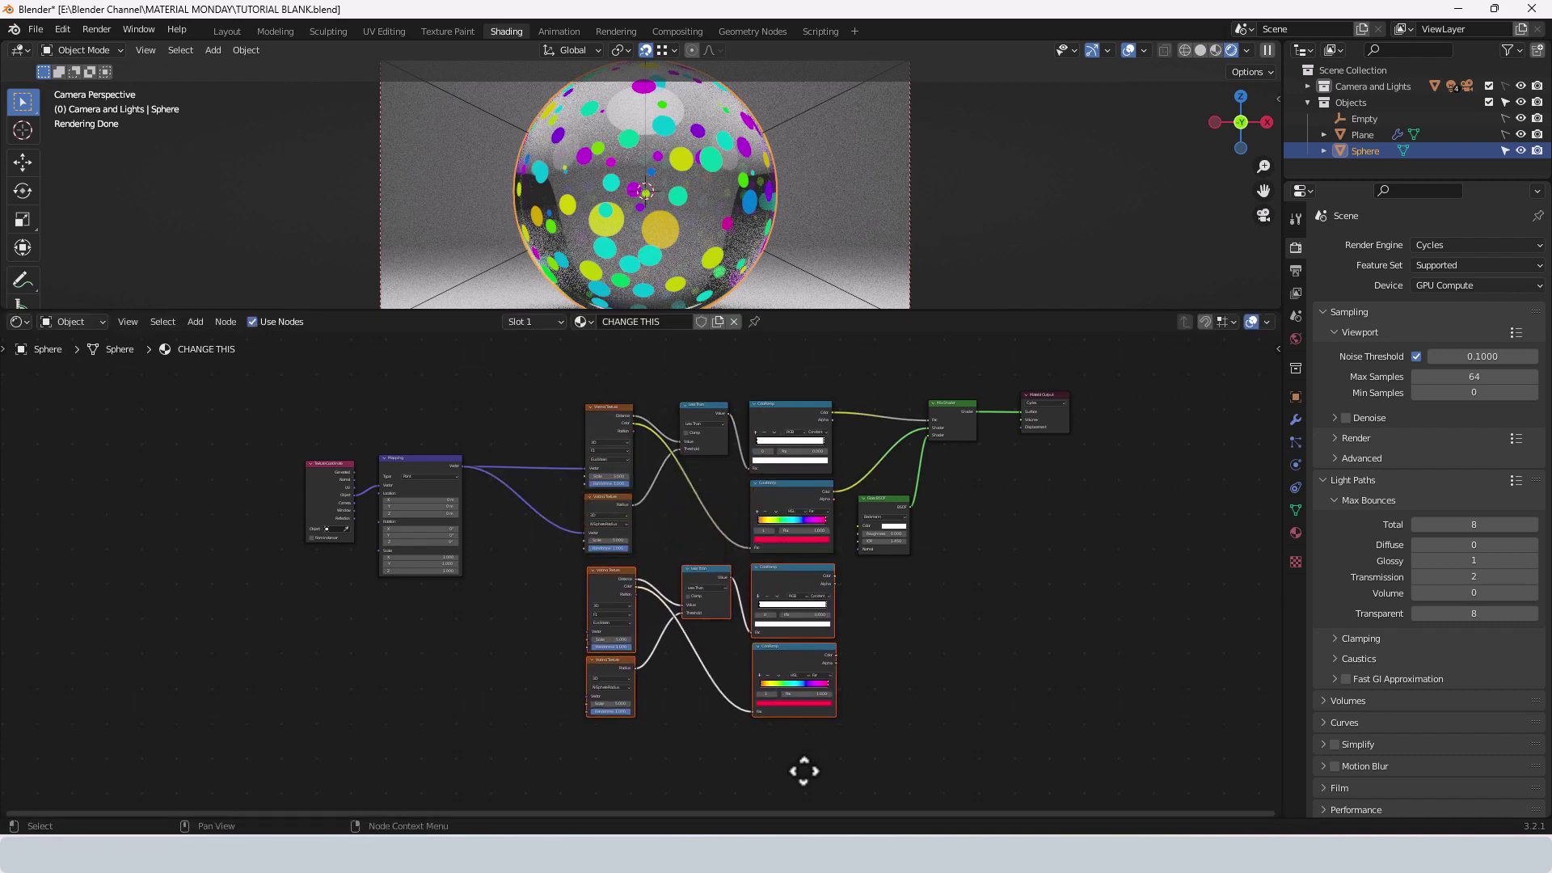
pyautogui.scroll(-1, 862, 731)
pyautogui.moveTo(862, 731); pyautogui.dragTo(862, 605, button='middle')
pyautogui.hotkey('shift', 'd')
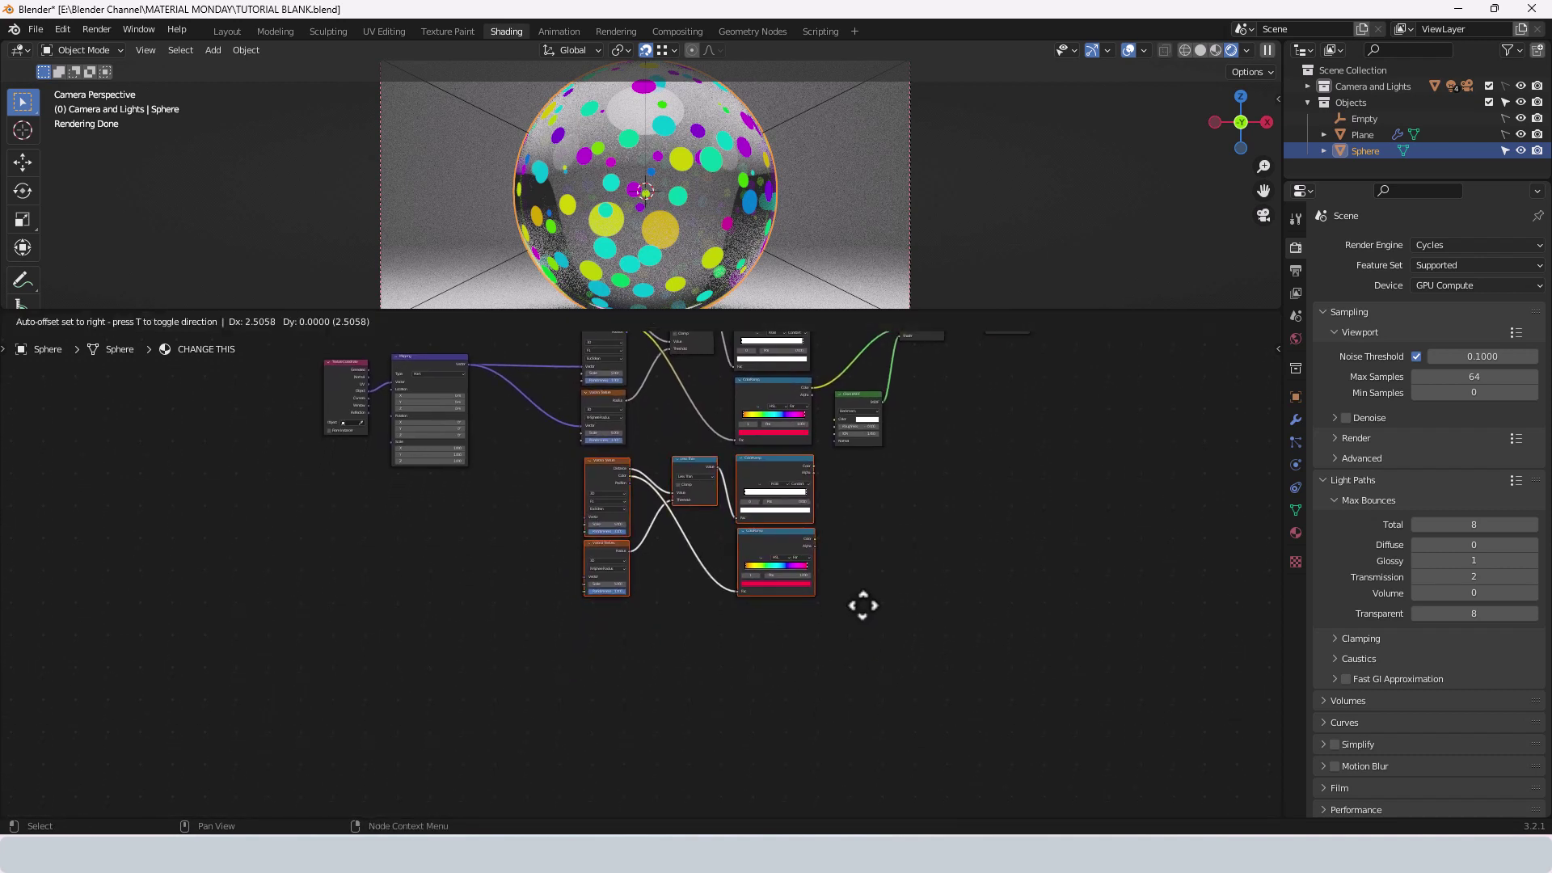
pyautogui.click(863, 750)
# - Link the Mapping Vector output into the Vector inputs of the copied Voronoi Texture nodes
pyautogui.scroll(1, 925, 517)
pyautogui.scroll(2, 925, 521)
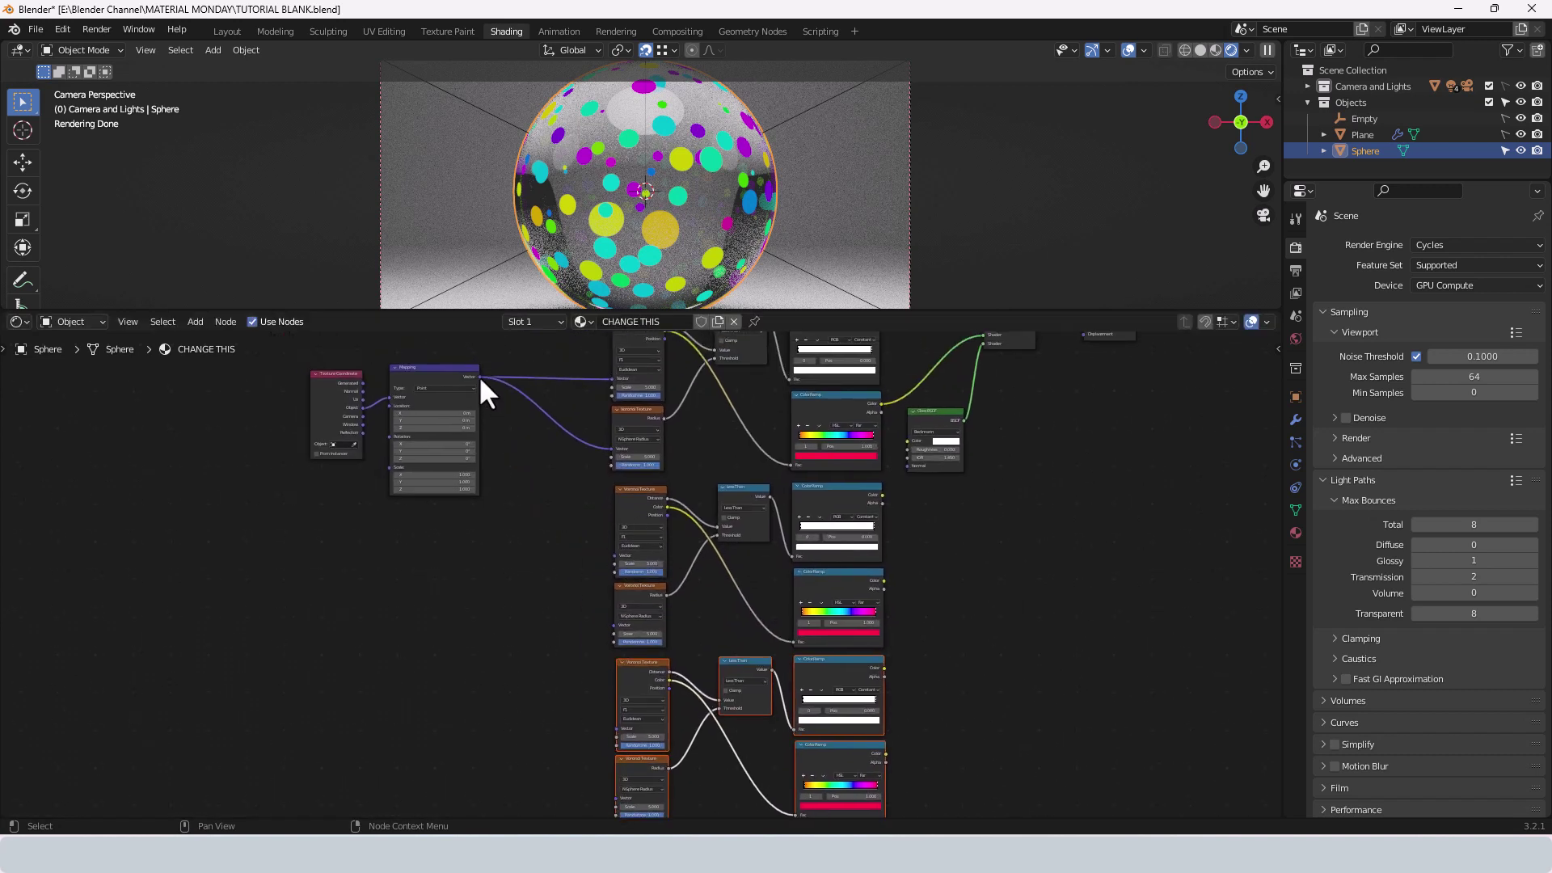
pyautogui.hotkey('alt', 'a')
pyautogui.moveTo(481, 375); pyautogui.dragTo(614, 555)
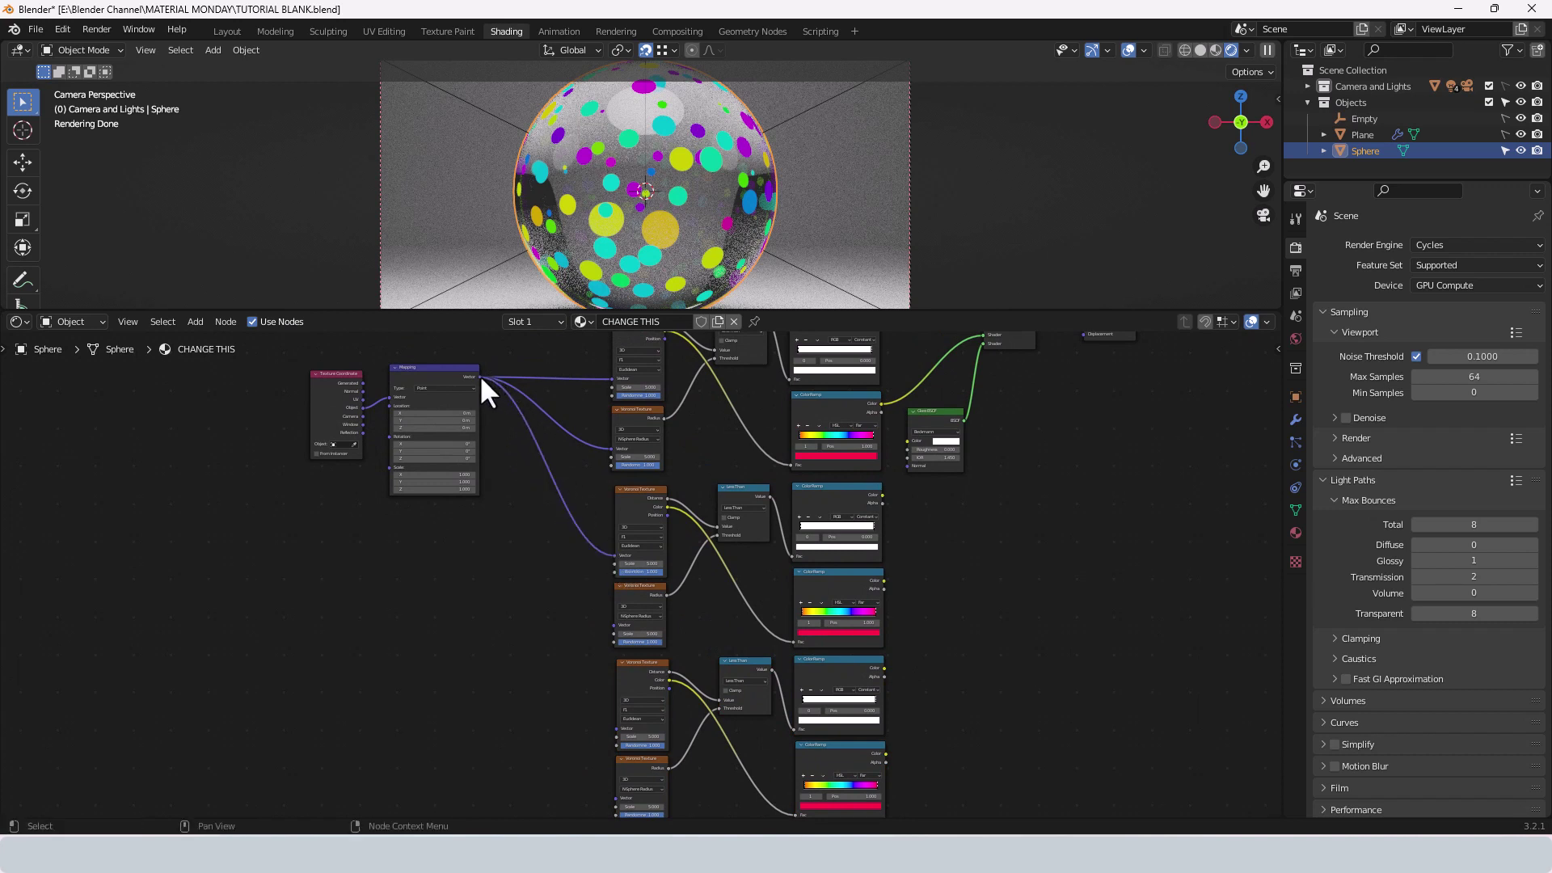
pyautogui.moveTo(481, 375); pyautogui.dragTo(614, 625)
pyautogui.moveTo(482, 376); pyautogui.dragTo(614, 724)
pyautogui.moveTo(479, 375); pyautogui.dragTo(613, 740)
pyautogui.moveTo(501, 488); pyautogui.dragTo(481, 580, button='middle')
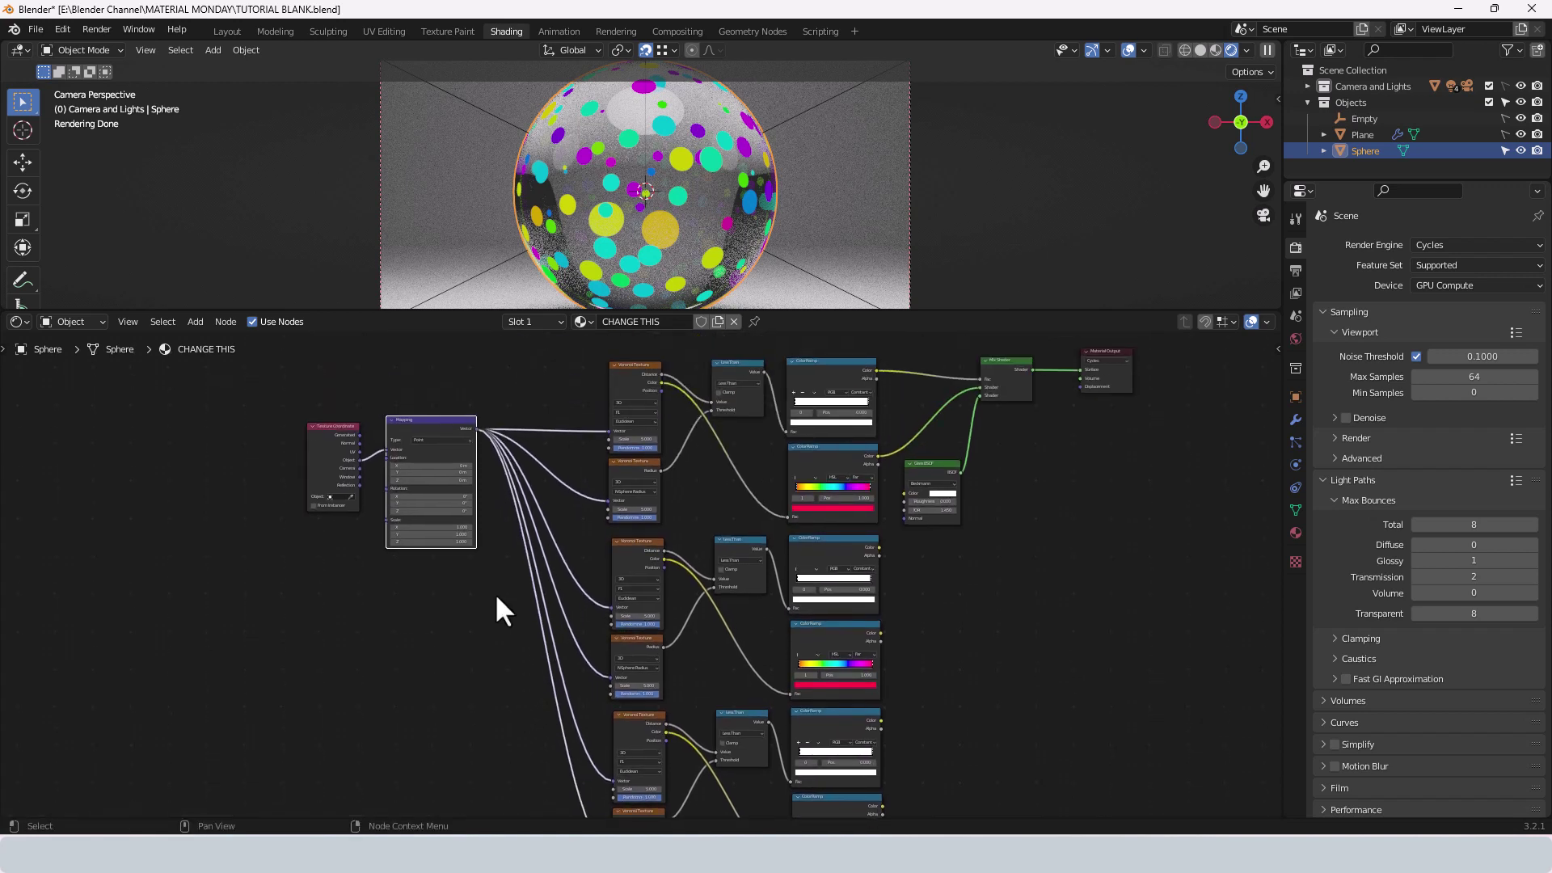
# - Move the Texture Coordinate and Mapping nodes down and to the left
pyautogui.moveTo(277, 400); pyautogui.dragTo(487, 564)
pyautogui.moveTo(440, 424); pyautogui.dragTo(421, 623)
pyautogui.click(433, 547)
pyautogui.moveTo(433, 544); pyautogui.dragTo(486, 481, button='middle')
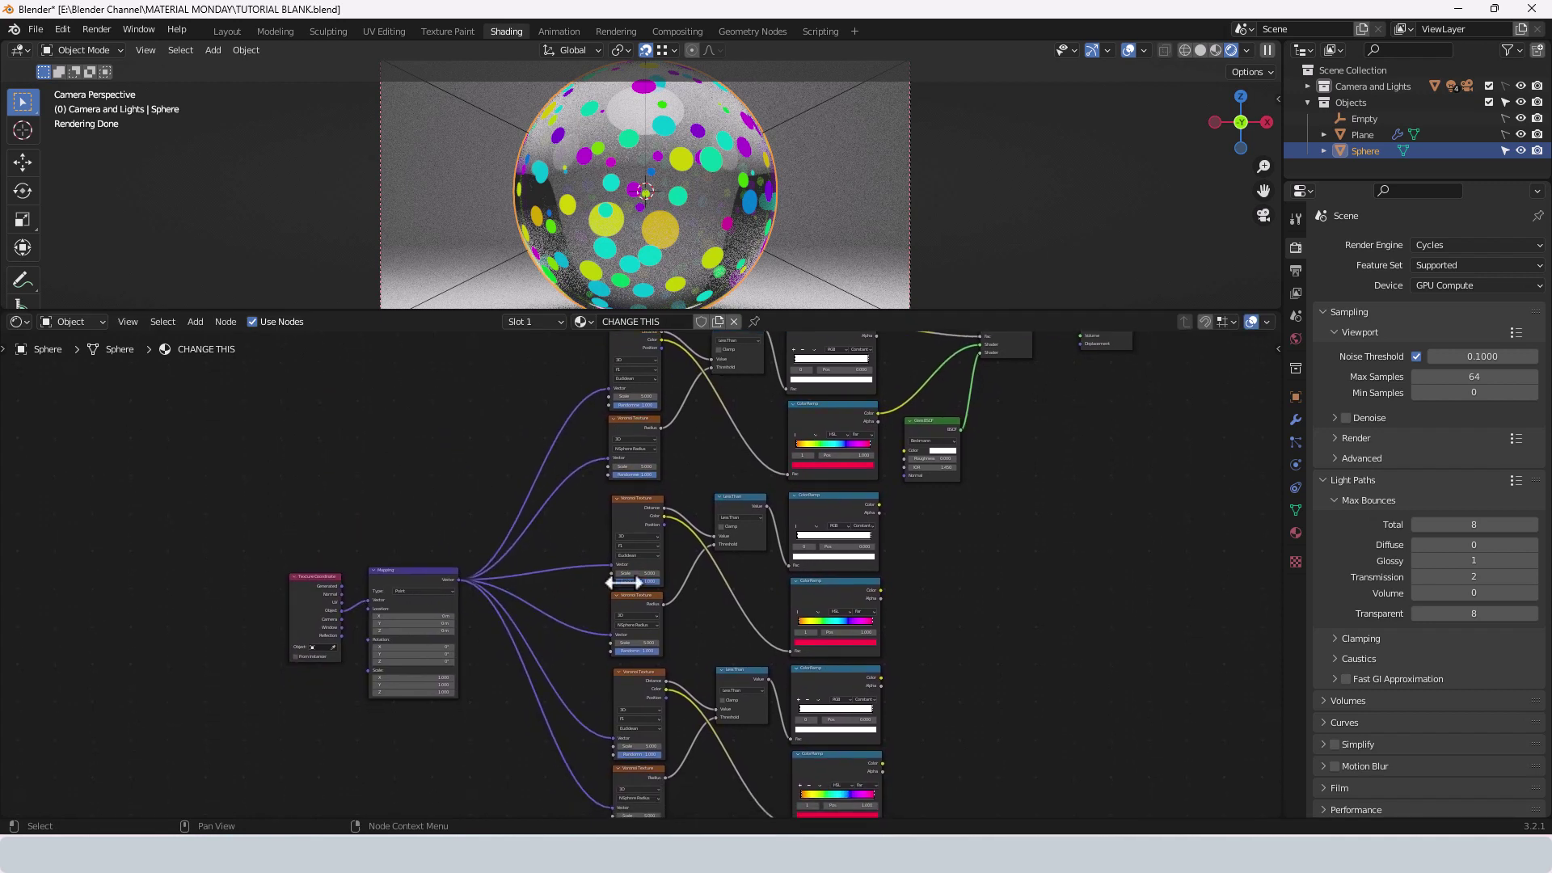
# - Add a Value node to the left of the node tree
pyautogui.hotkey('shift', 'a')
pyautogui.write('value')
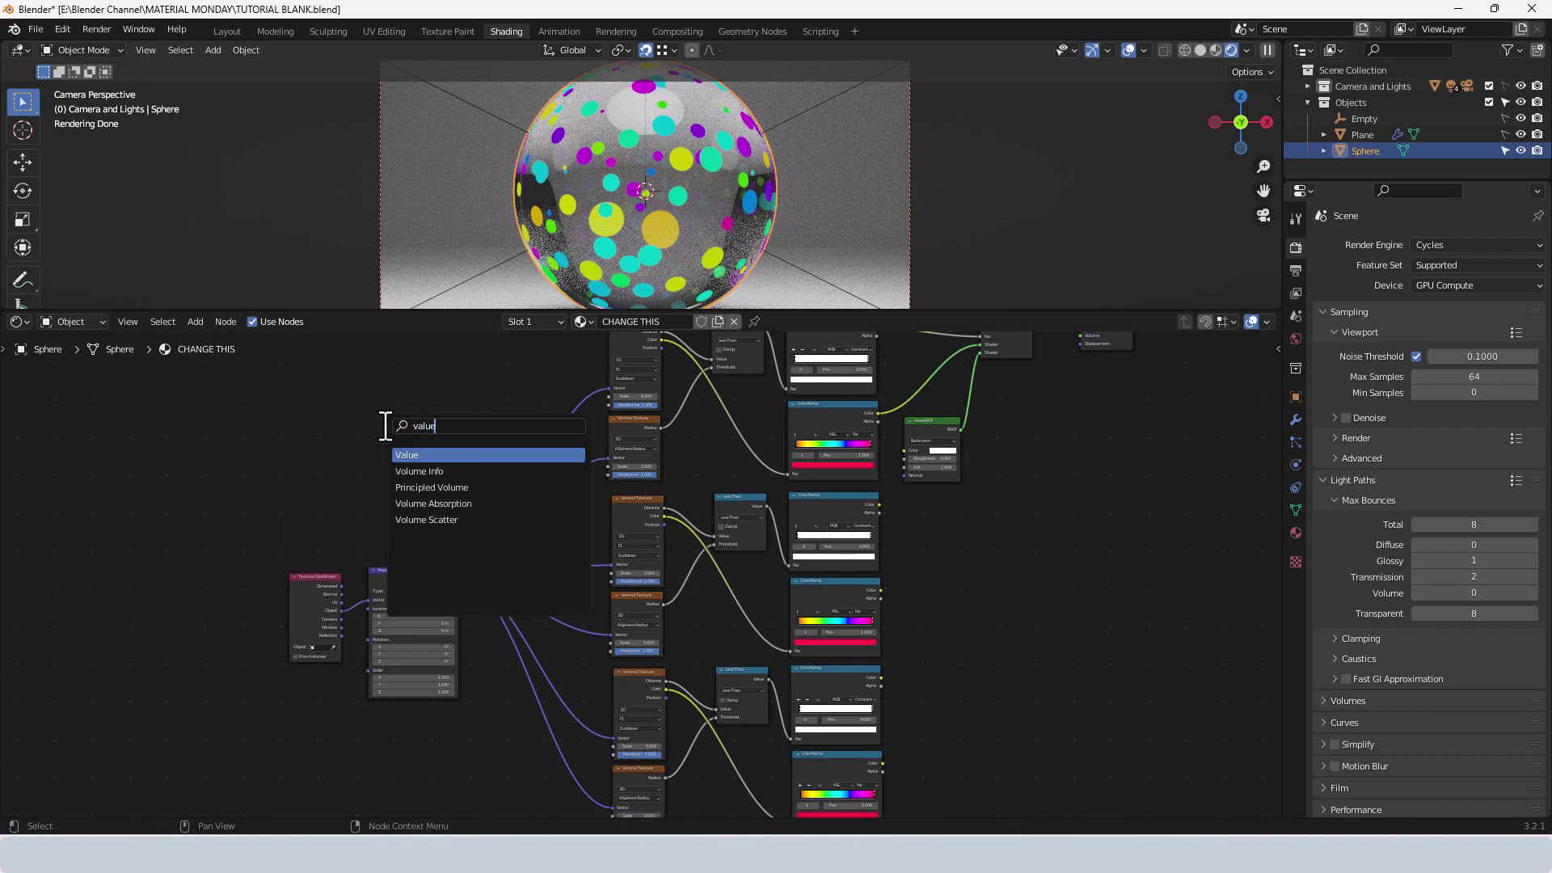
pyautogui.press('Return')
pyautogui.click(299, 421)
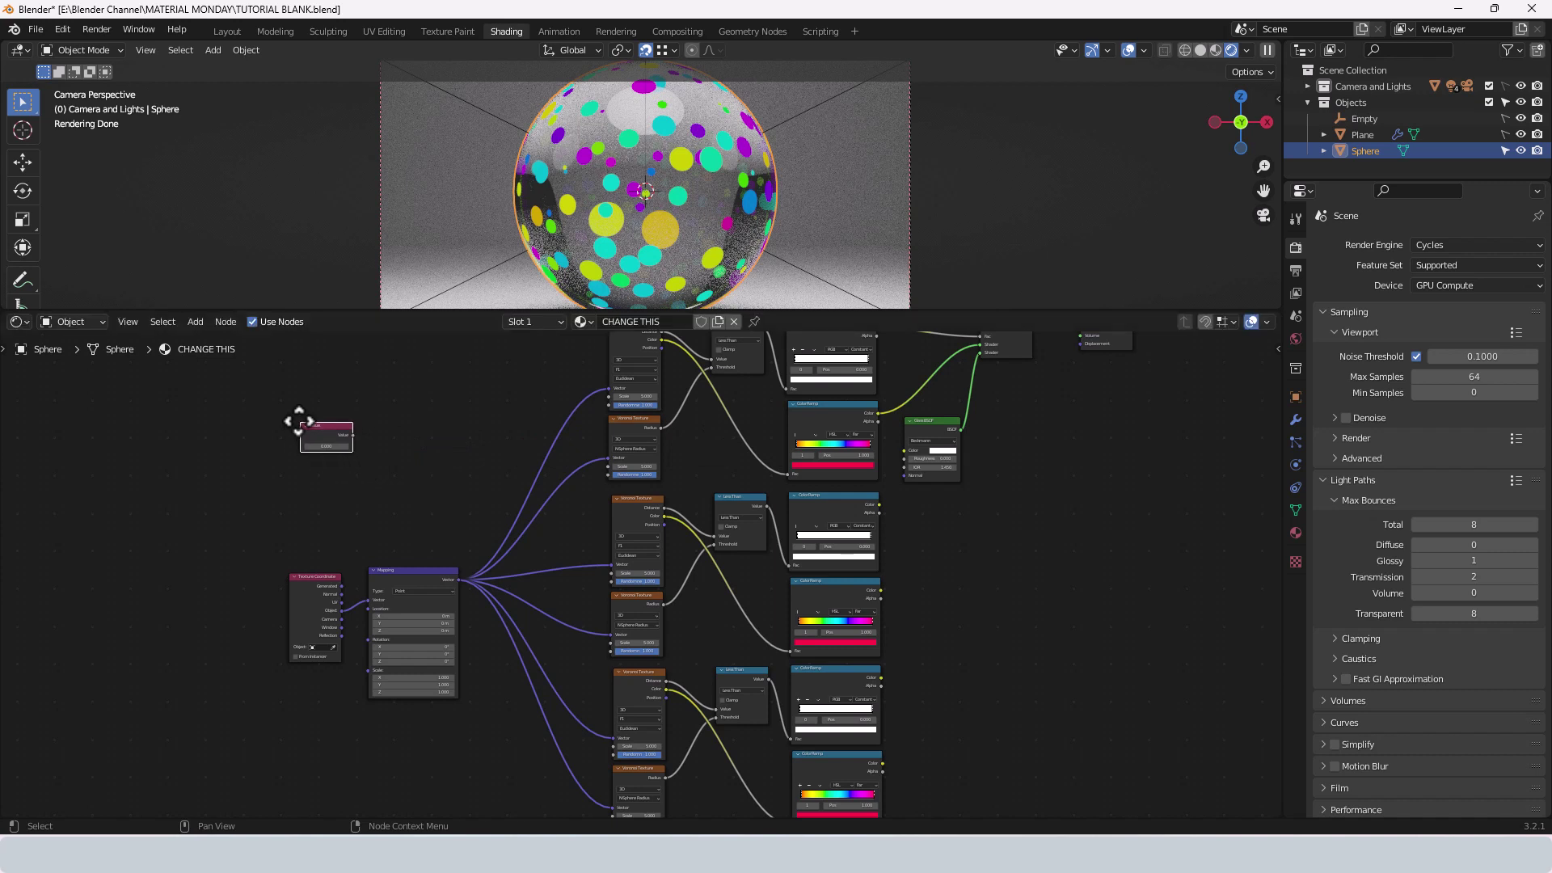
# - Add a Math node beside the Value node and duplicate it twice below
pyautogui.hotkey('shift', 'a')
pyautogui.click(400, 398)
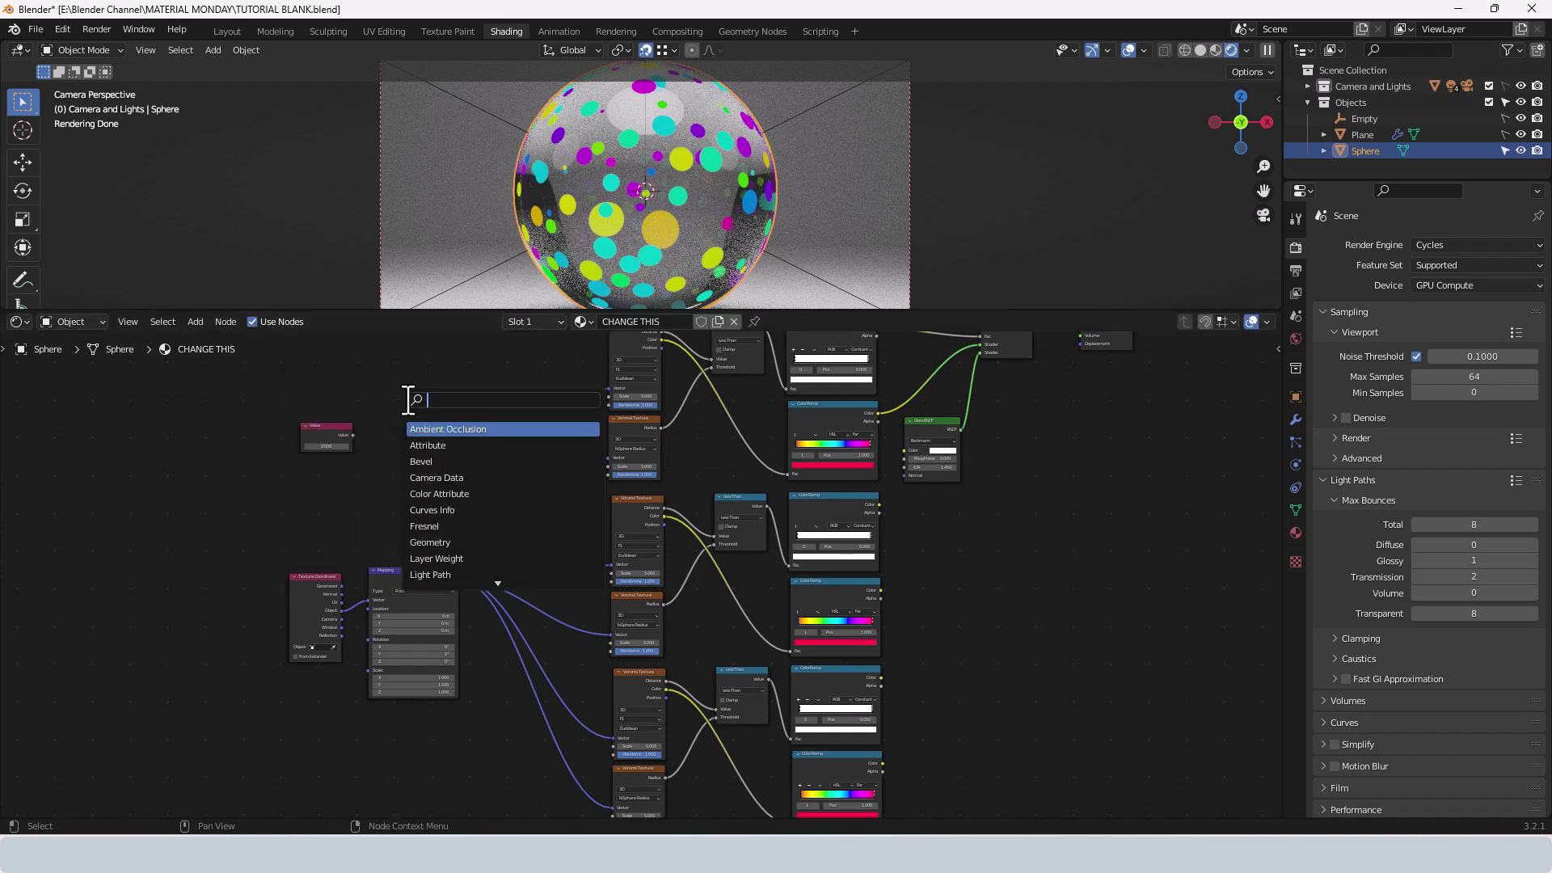
pyautogui.write('math')
pyautogui.press('Return')
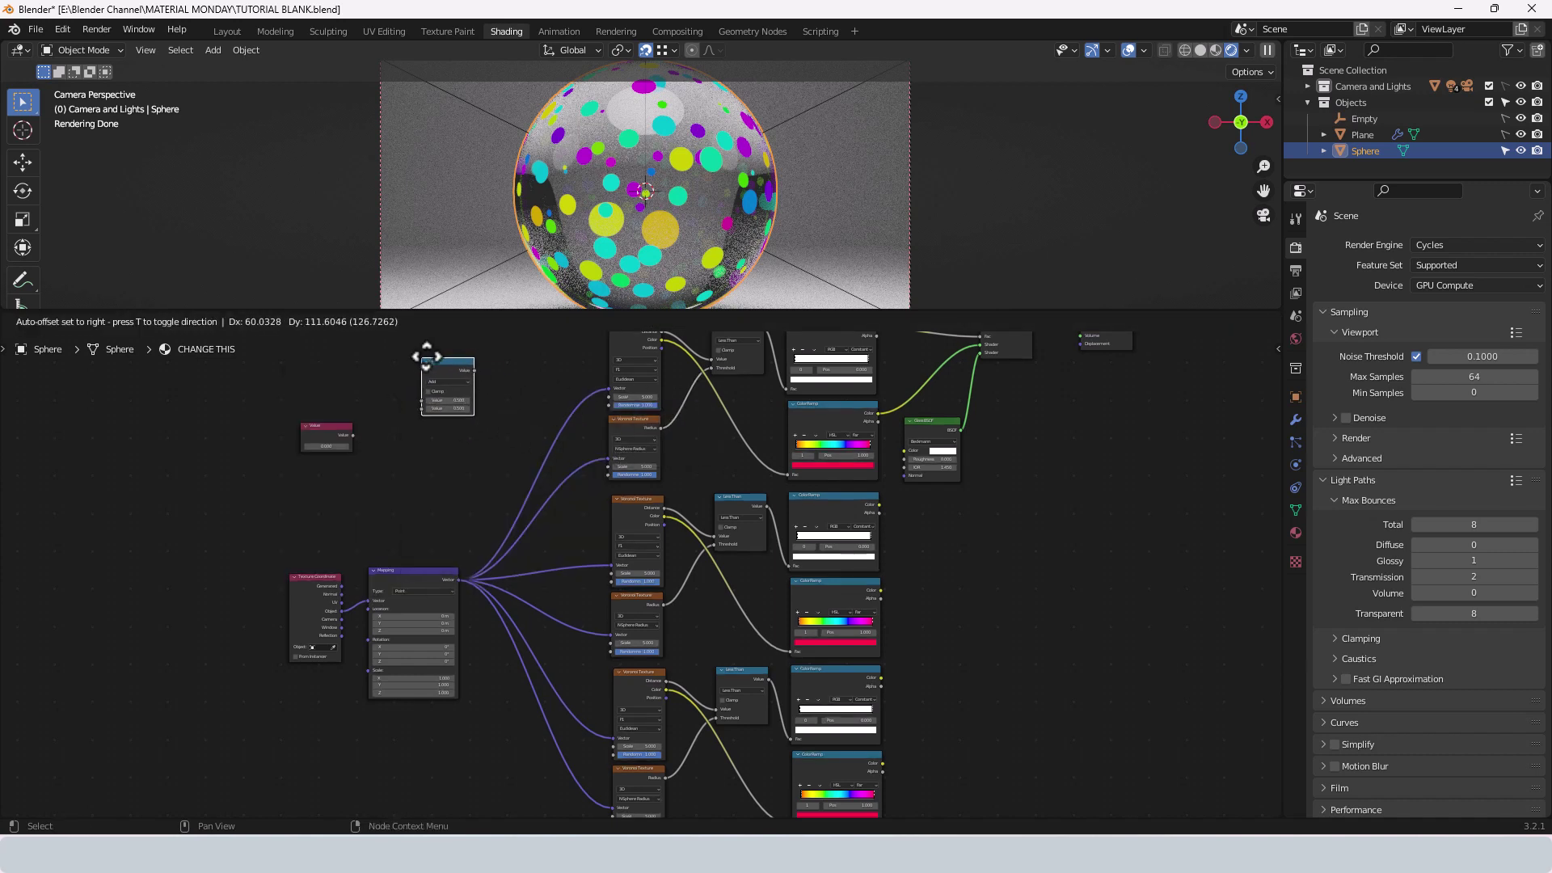
pyautogui.click(401, 389)
pyautogui.hotkey('shift', 'd')
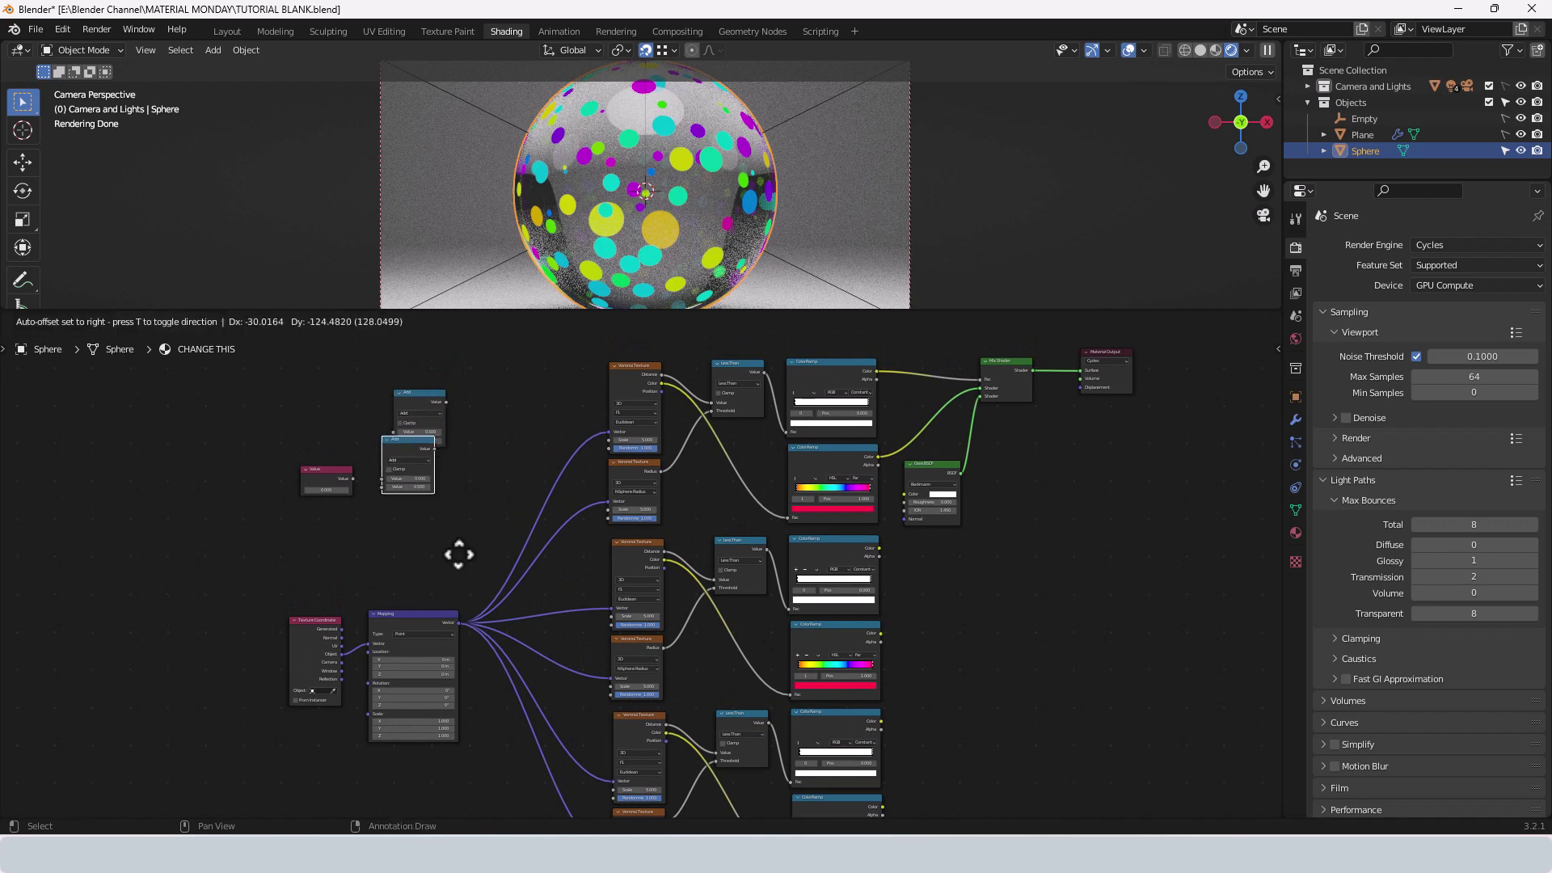
pyautogui.click(471, 573)
pyautogui.hotkey('shift', 'd')
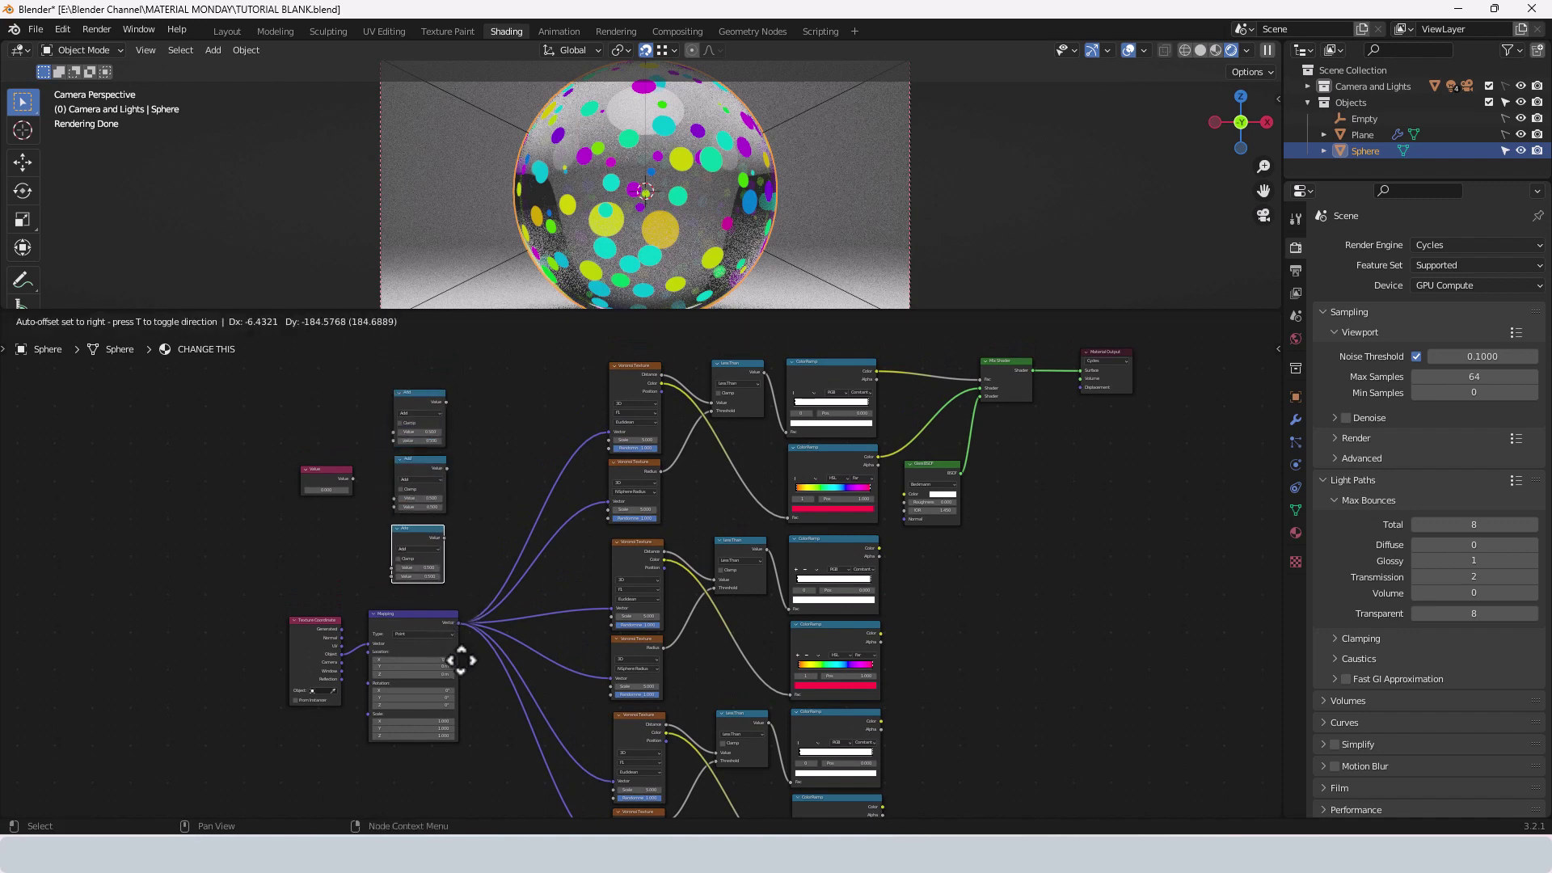
pyautogui.click(465, 658)
pyautogui.scroll(2, 452, 614)
pyautogui.scroll(2, 627, 593)
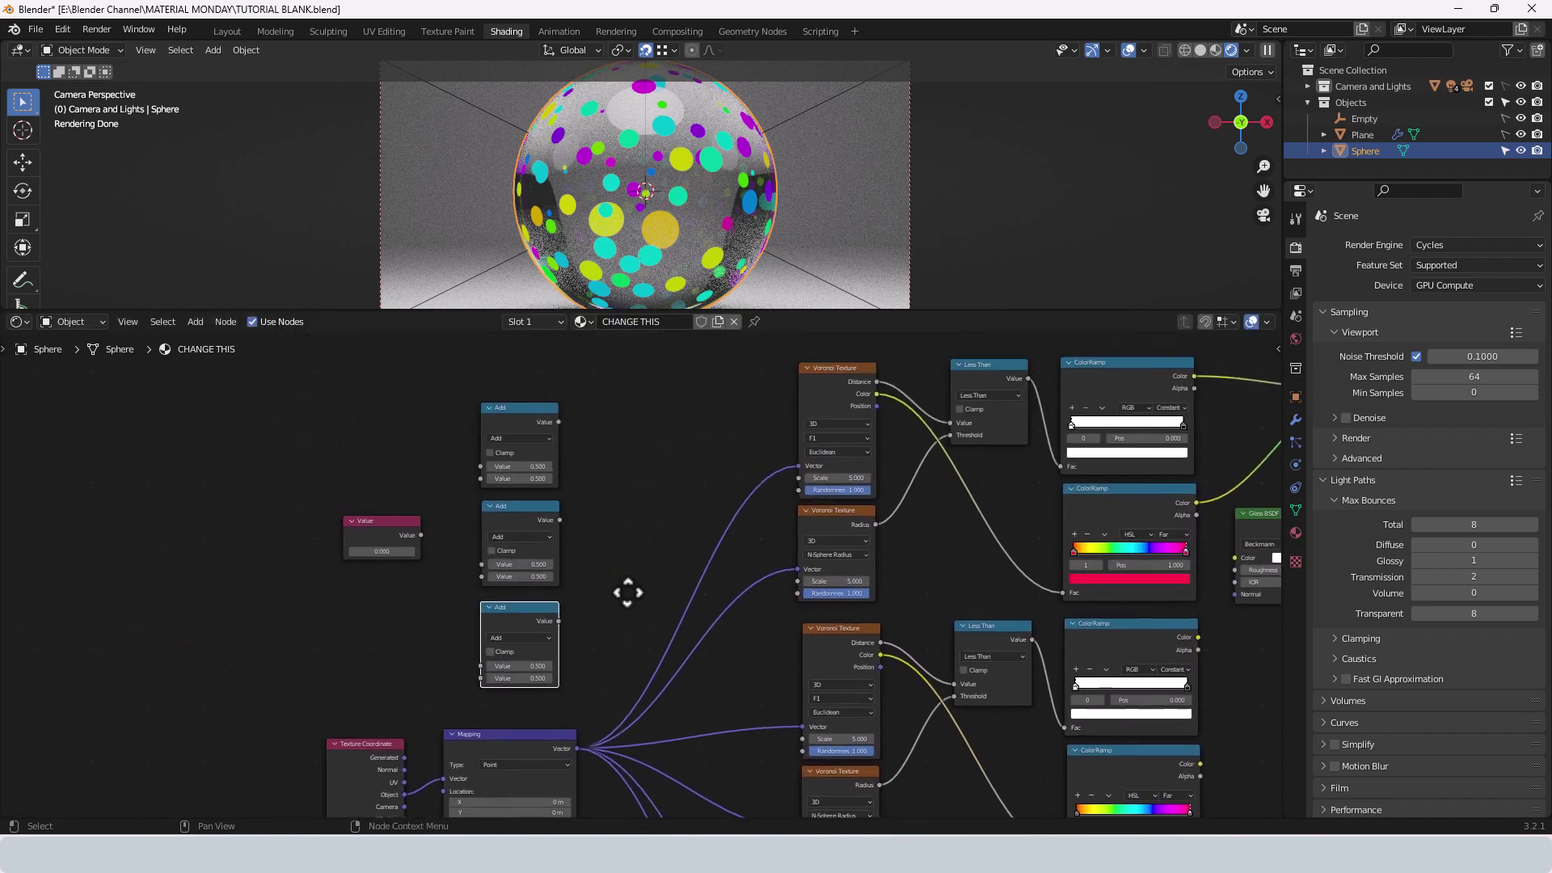
pyautogui.scroll(1, 627, 593)
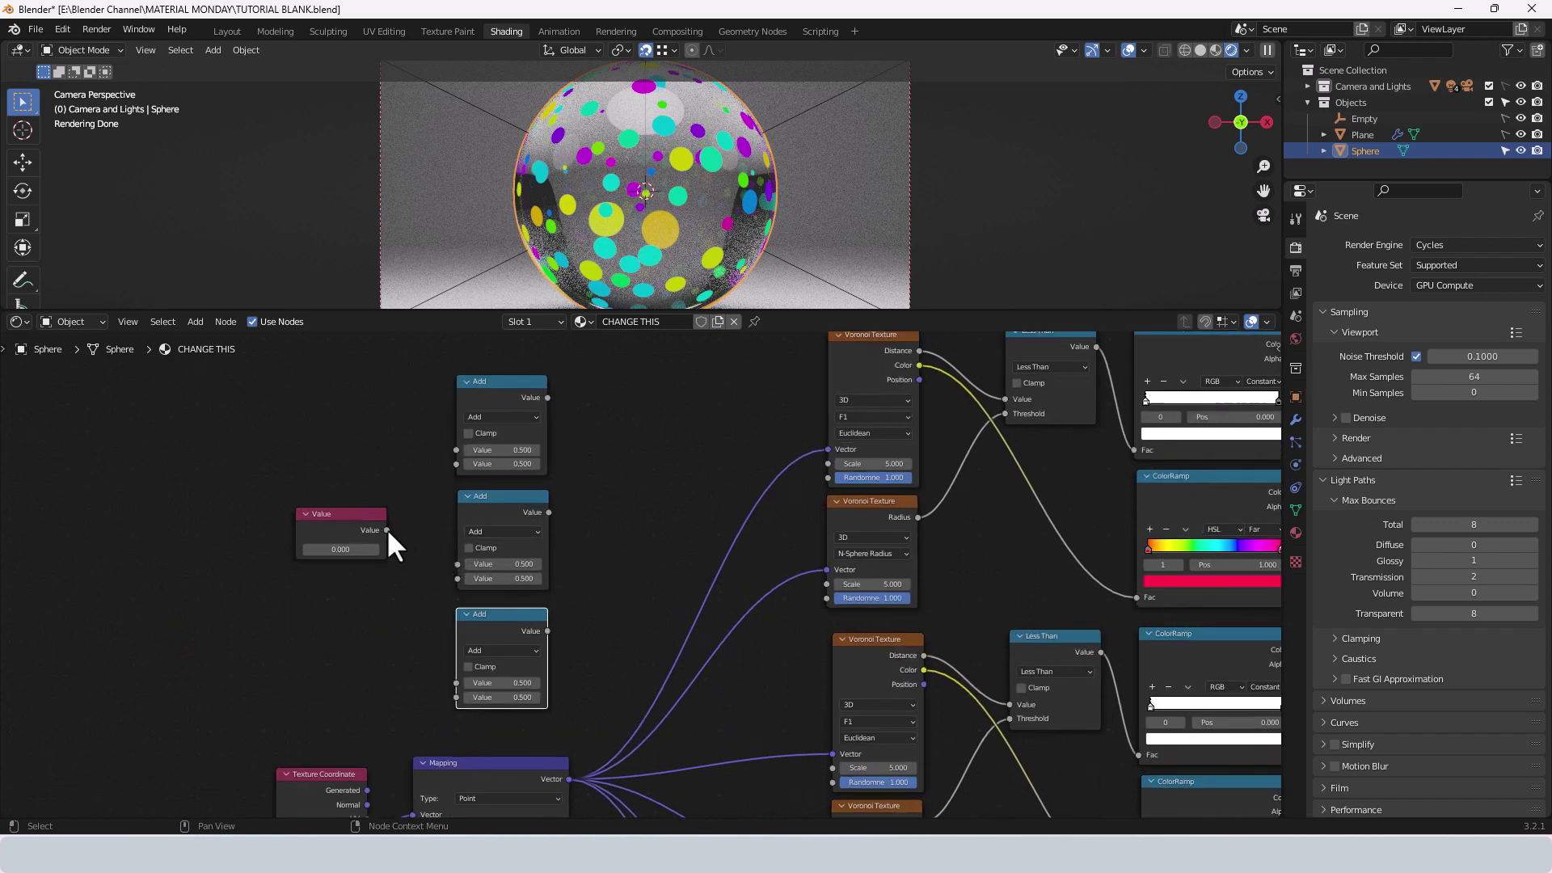
# - Connect the Value node into the three Math nodes and set each to Multiply
pyautogui.moveTo(386, 530); pyautogui.dragTo(453, 682)
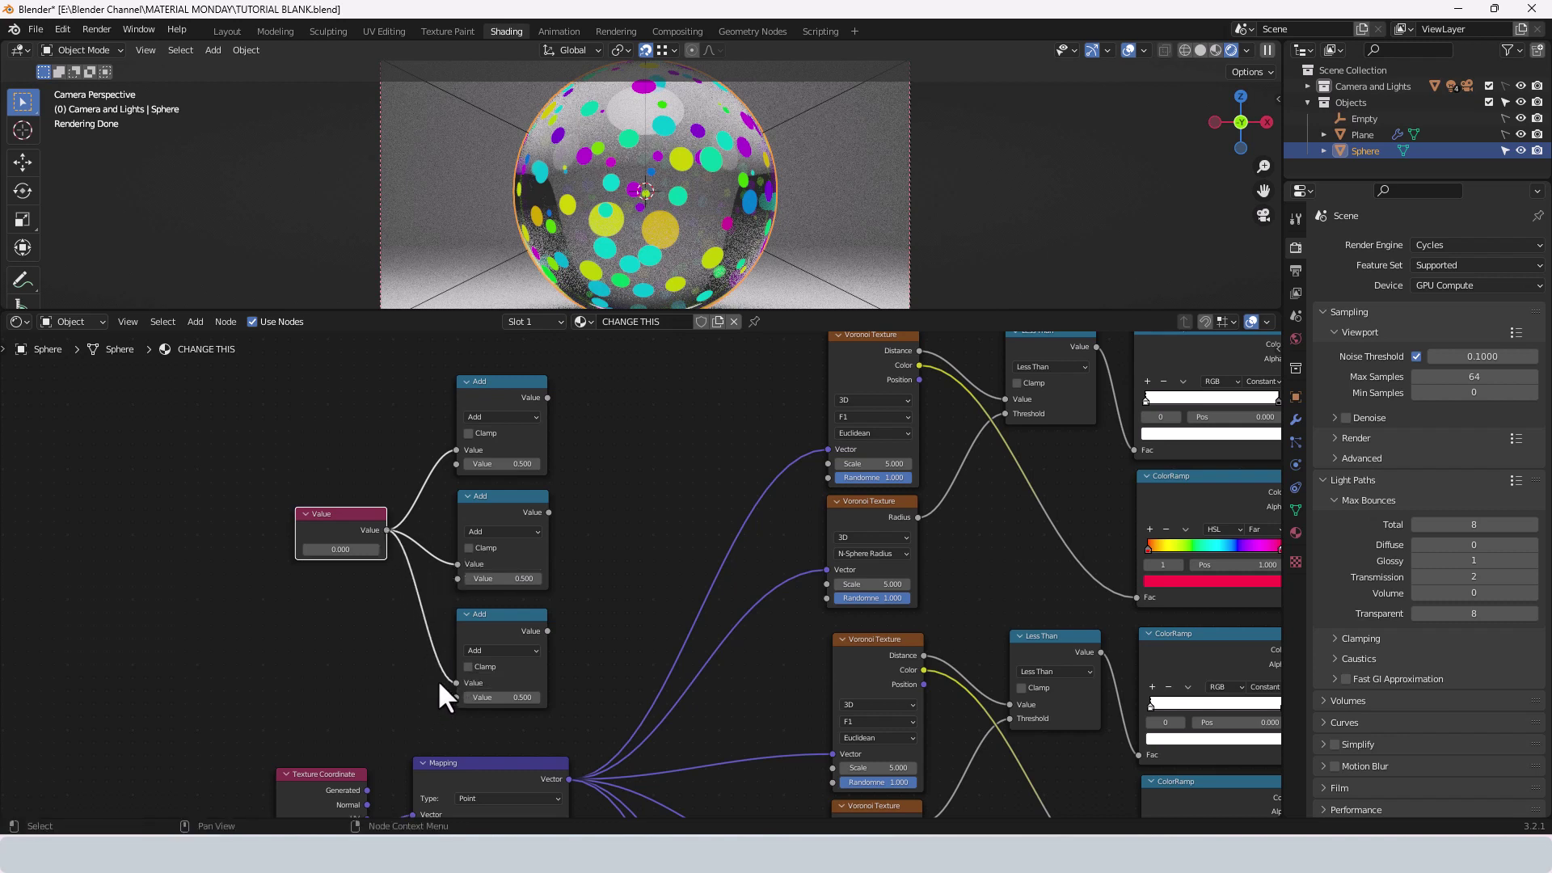
pyautogui.click(507, 415)
pyautogui.click(506, 483)
pyautogui.click(504, 531)
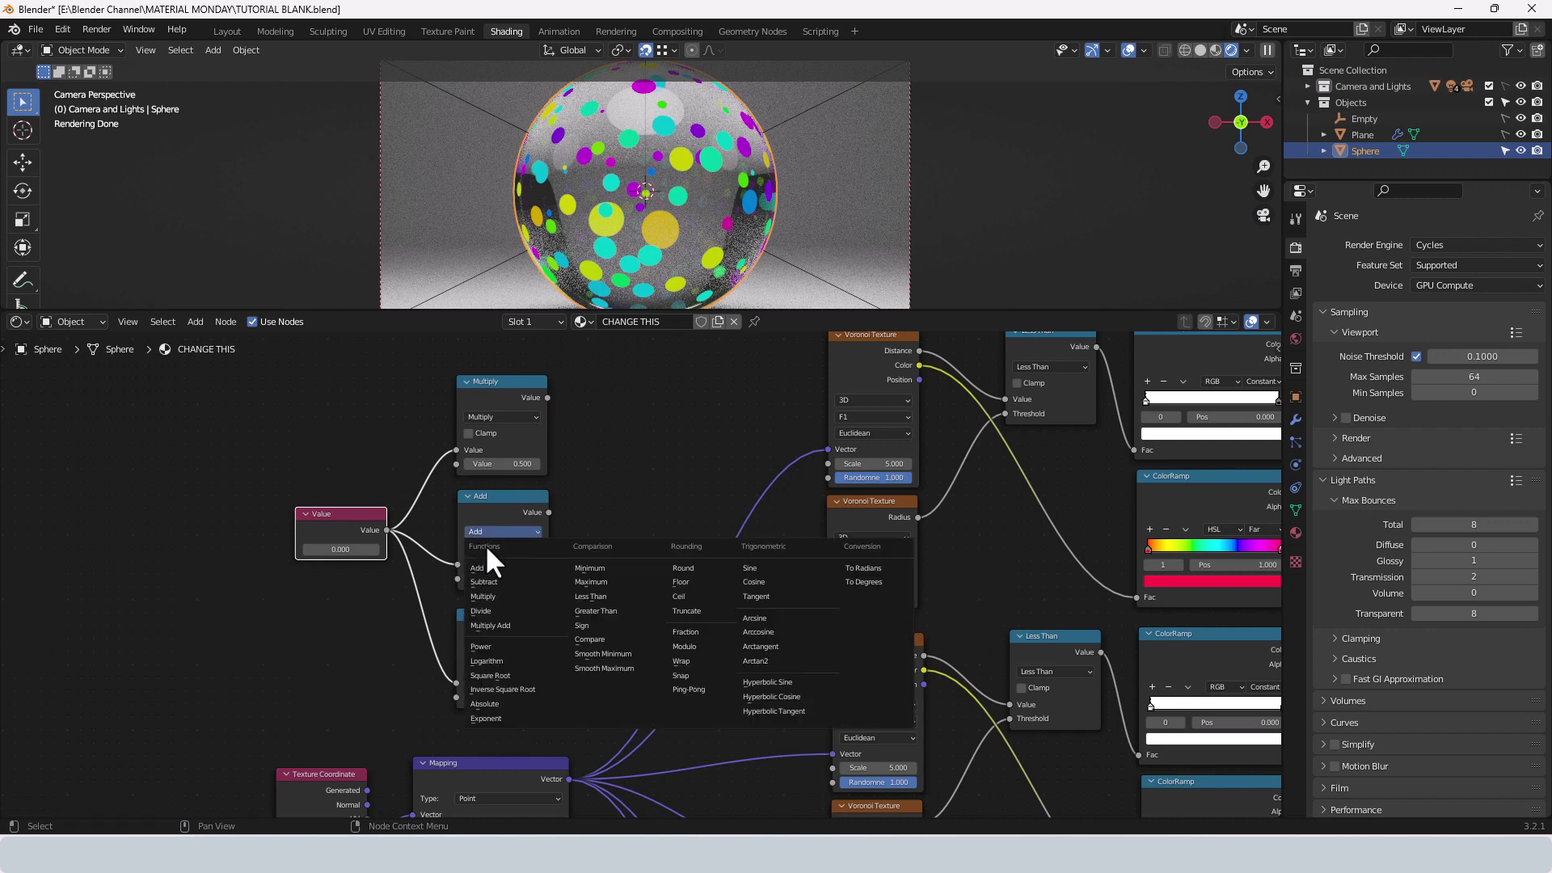
pyautogui.click(490, 595)
pyautogui.click(469, 548)
pyautogui.click(485, 649)
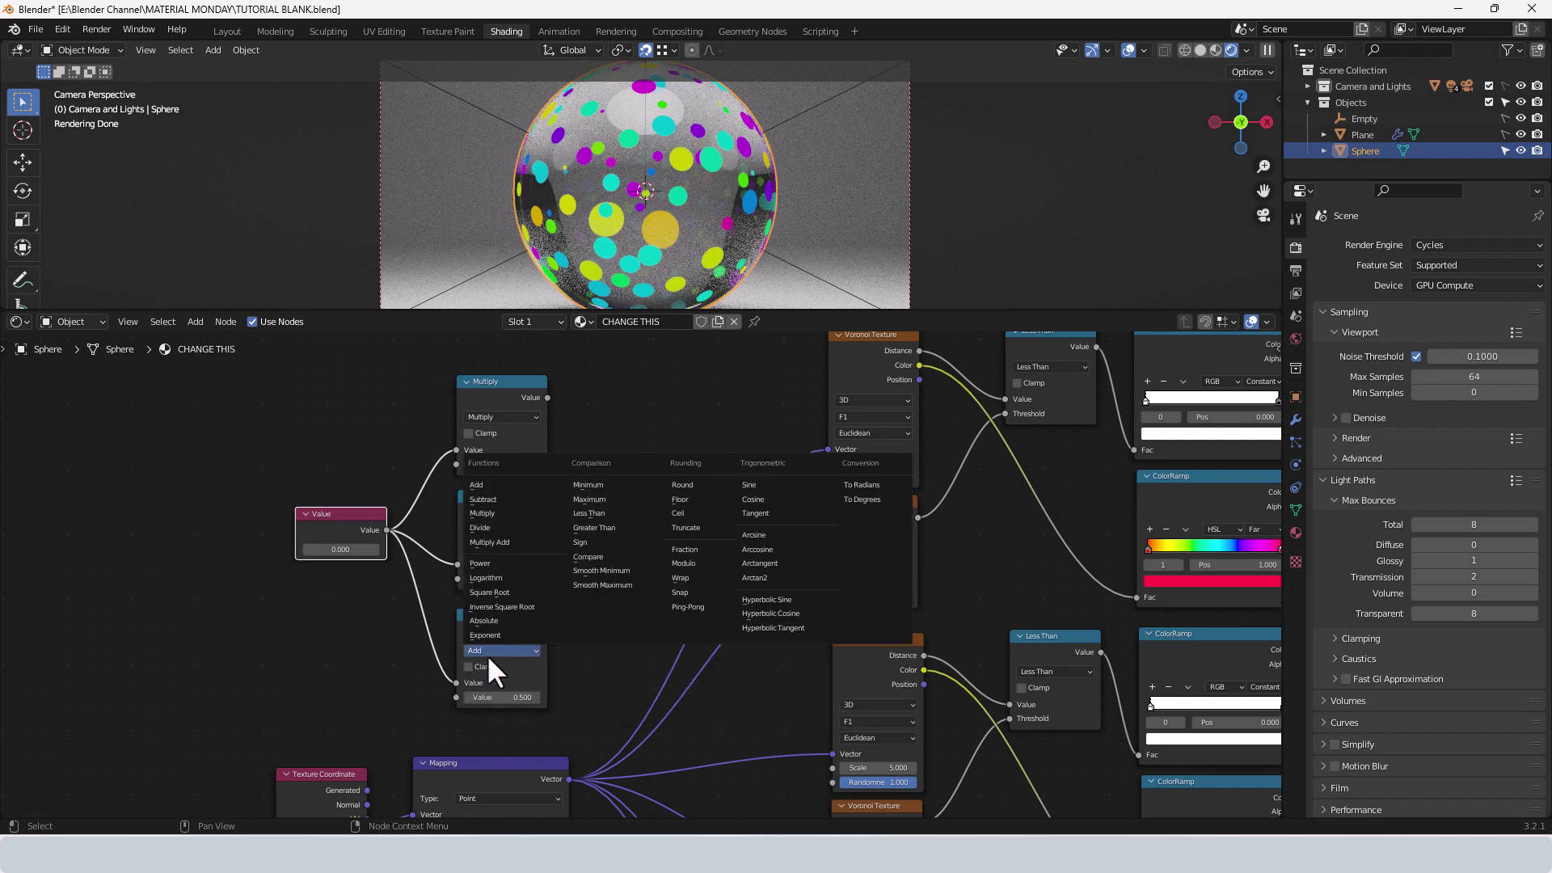
pyautogui.click(500, 509)
pyautogui.moveTo(607, 614); pyautogui.dragTo(537, 560, button='middle')
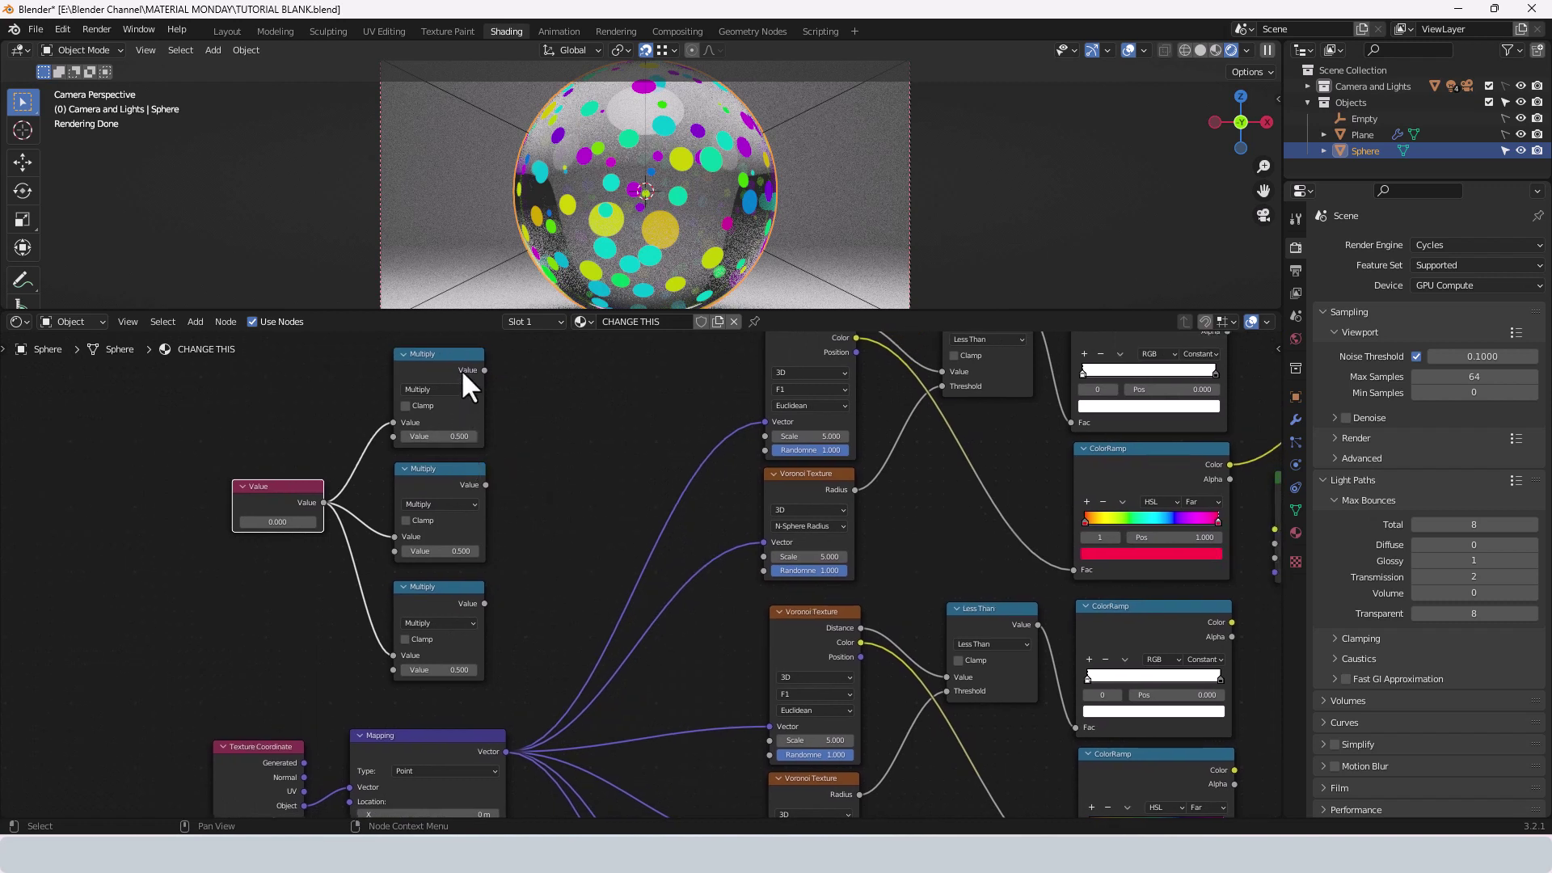
pyautogui.click(482, 366)
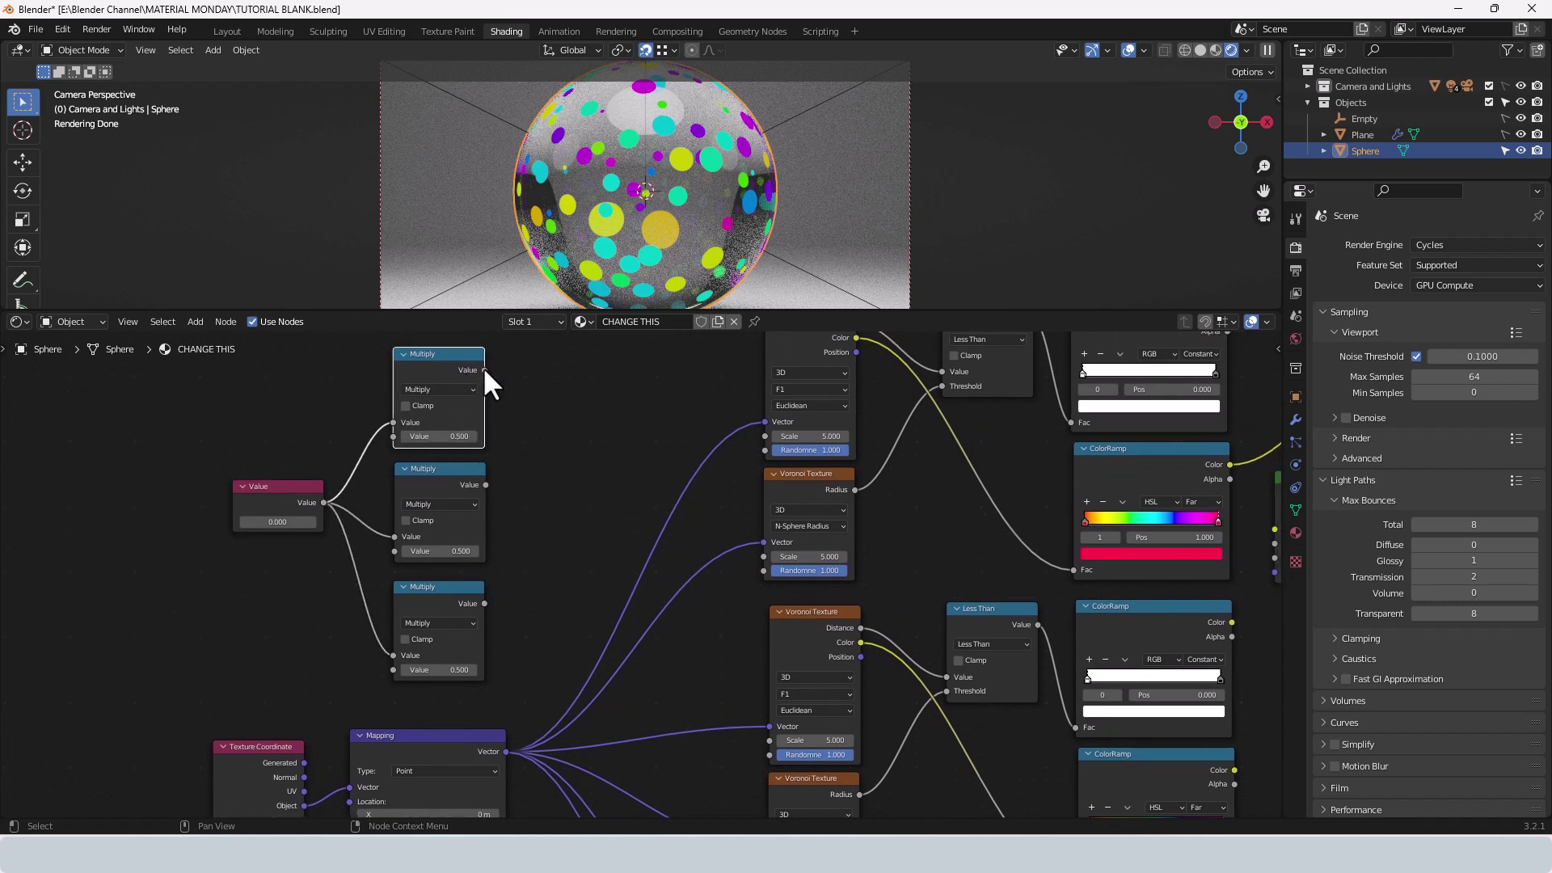
# - Wire Multiply outputs into the Scale inputs of the upper Voronoi Texture nodes
pyautogui.moveTo(483, 369); pyautogui.dragTo(764, 435)
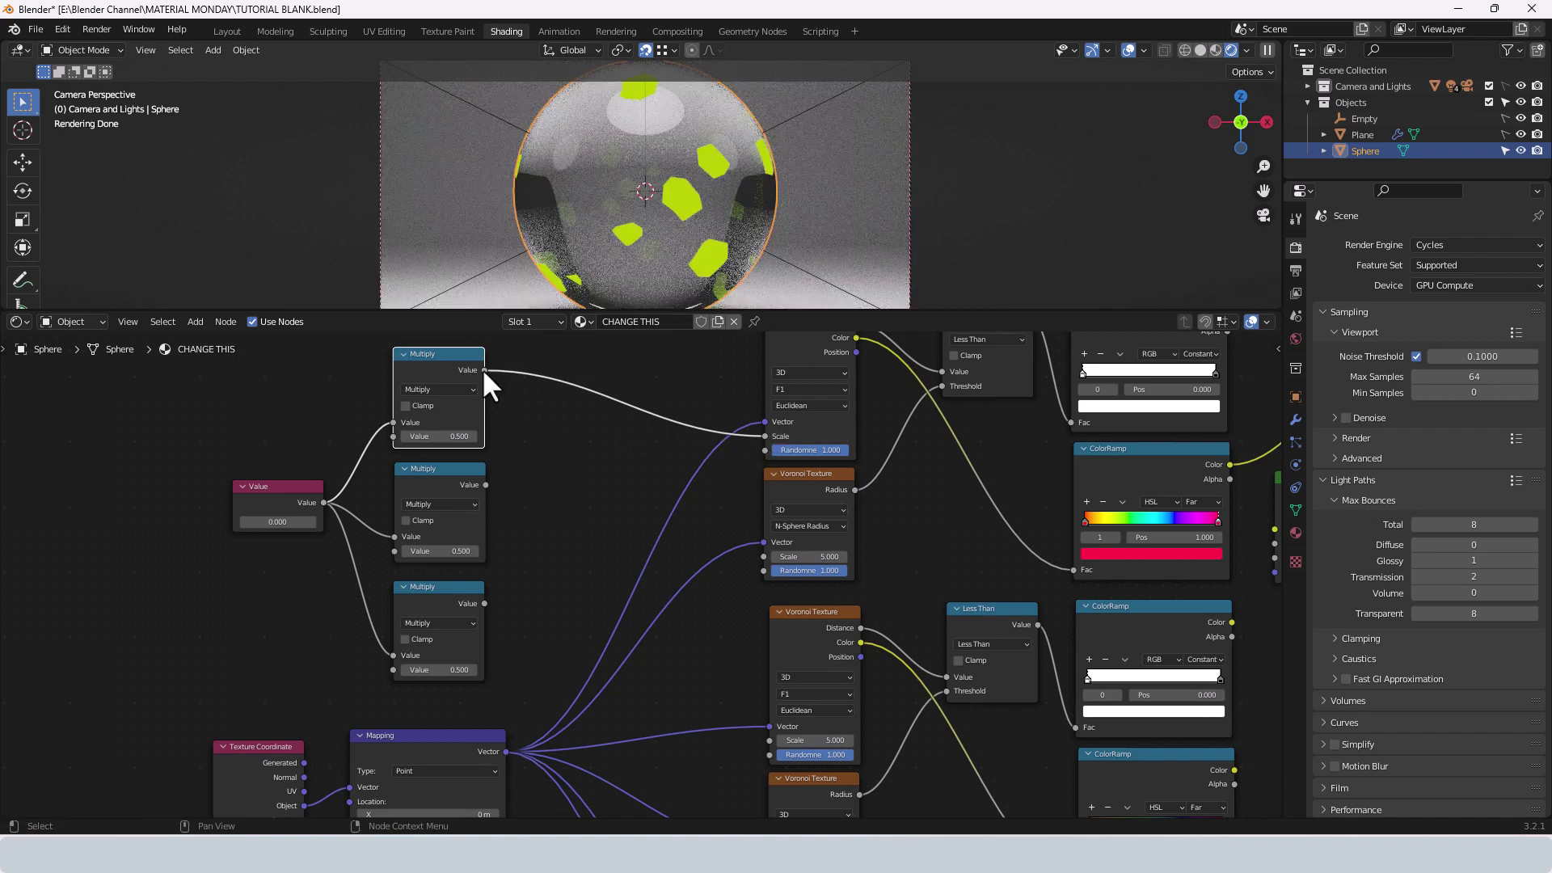
pyautogui.moveTo(483, 367); pyautogui.dragTo(763, 556)
pyautogui.scroll(-2, 705, 606)
pyautogui.moveTo(704, 606); pyautogui.dragTo(613, 485, button='middle')
pyautogui.moveTo(425, 381); pyautogui.dragTo(650, 584)
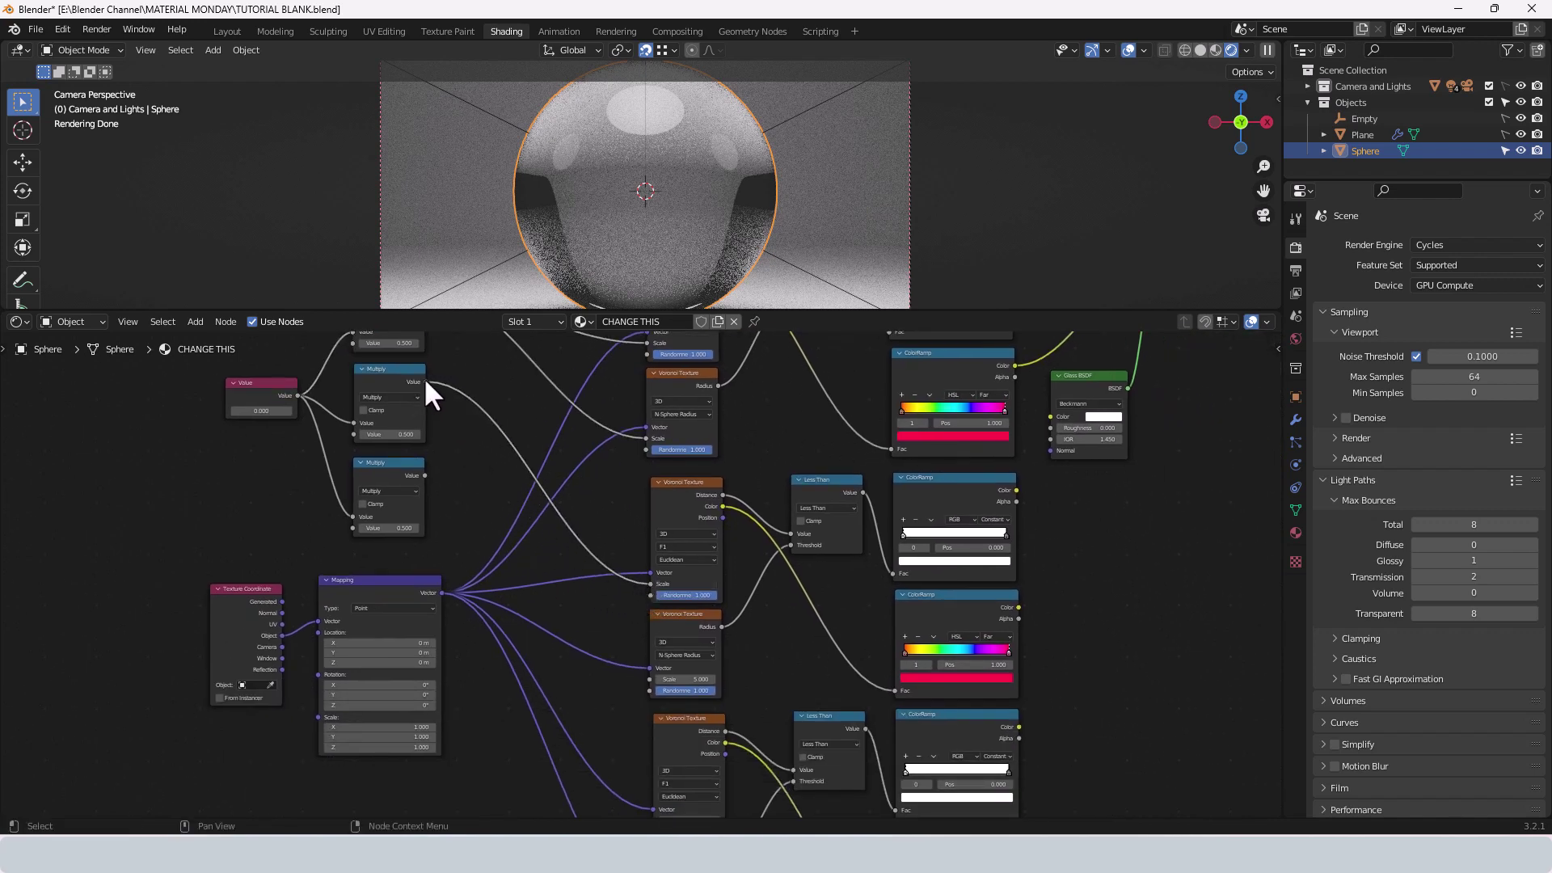
pyautogui.moveTo(424, 383); pyautogui.dragTo(650, 679)
pyautogui.scroll(-3, 596, 565)
pyautogui.moveTo(416, 409); pyautogui.dragTo(459, 390, button='middle')
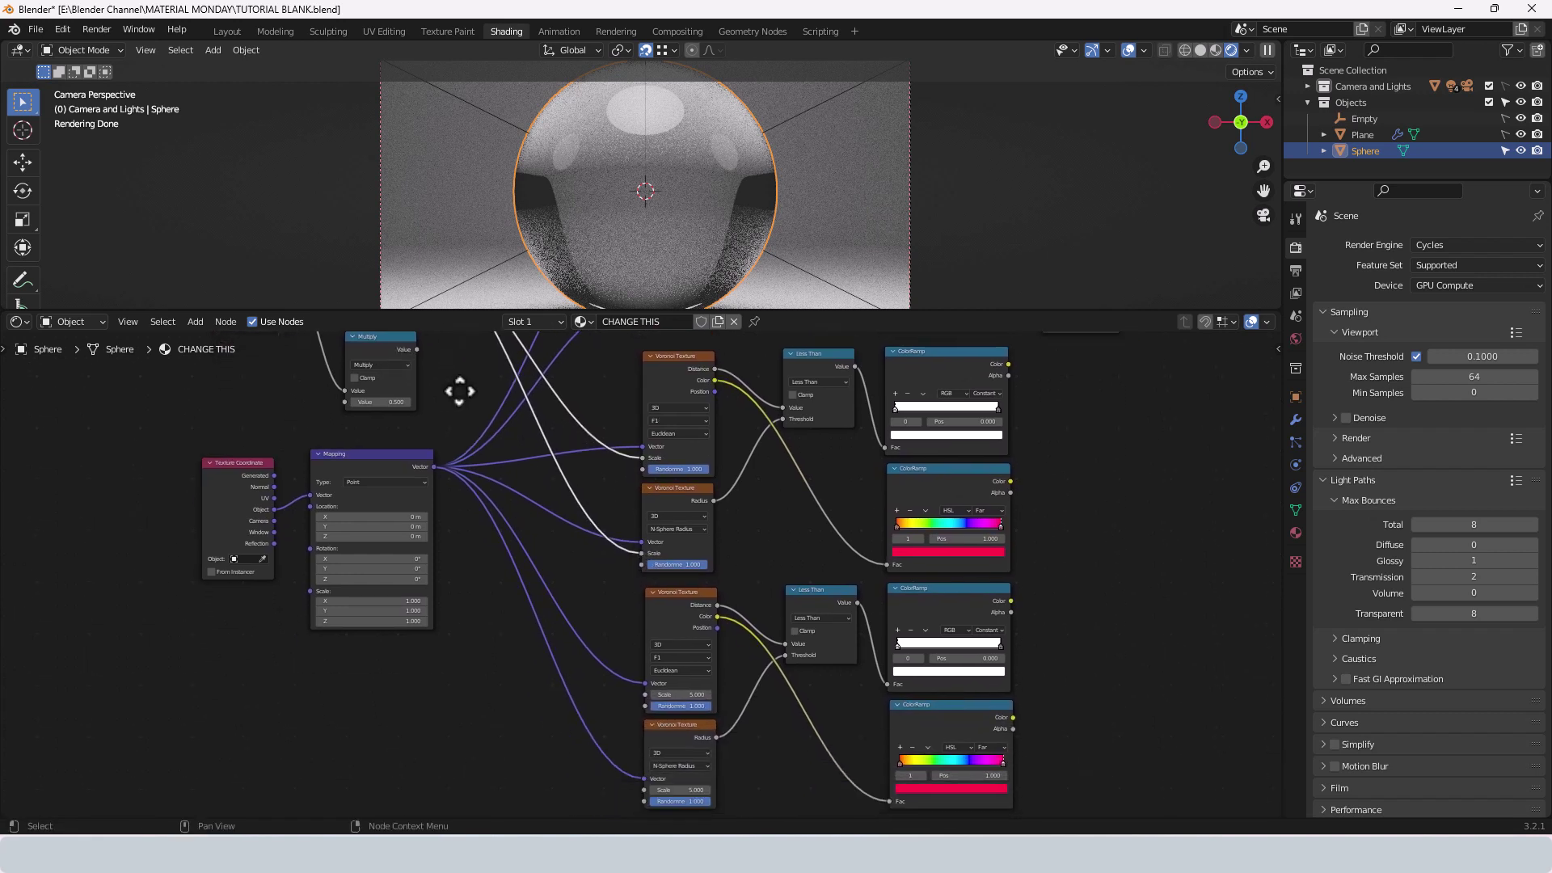
# - Link Multiply outputs to the Scale inputs of the lowest Voronoi Texture nodes
pyautogui.moveTo(417, 350); pyautogui.dragTo(646, 694)
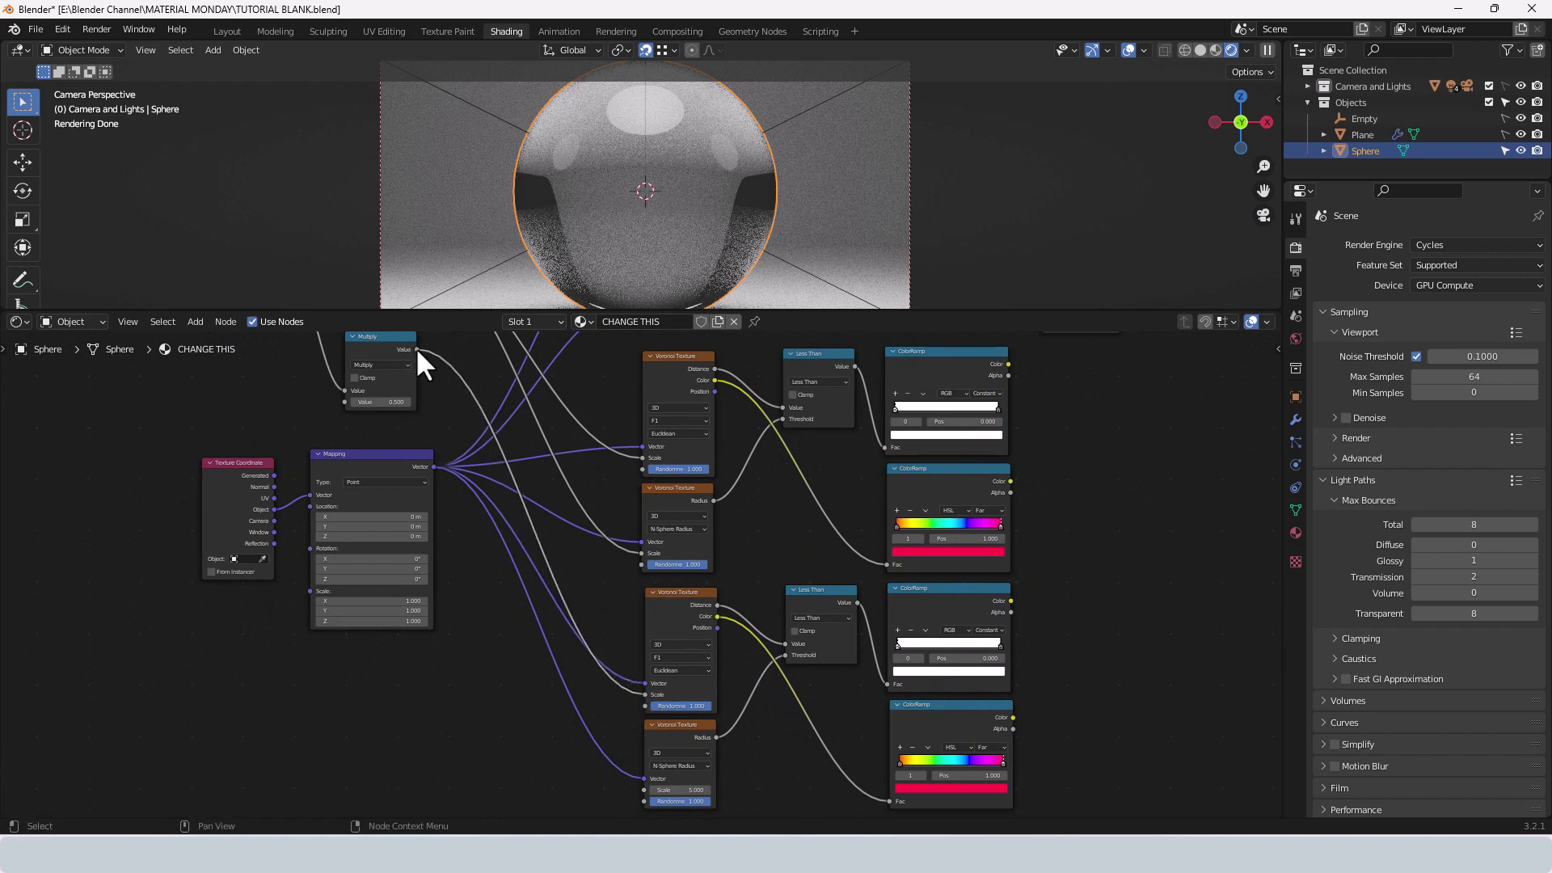
pyautogui.moveTo(416, 349); pyautogui.dragTo(644, 761)
pyautogui.scroll(-5, 675, 529)
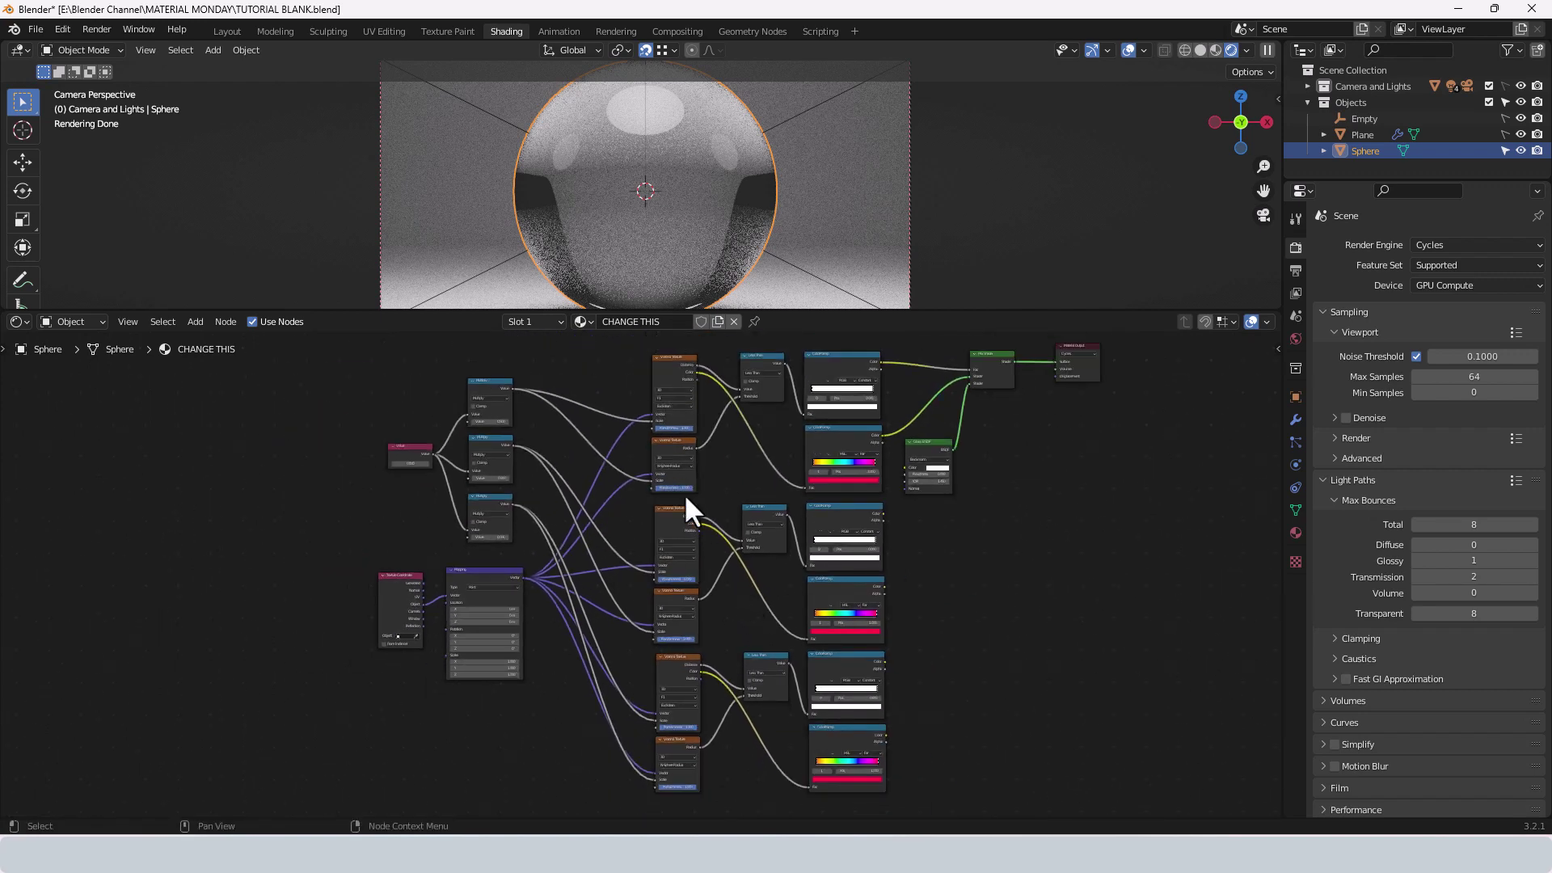
pyautogui.scroll(1, 632, 480)
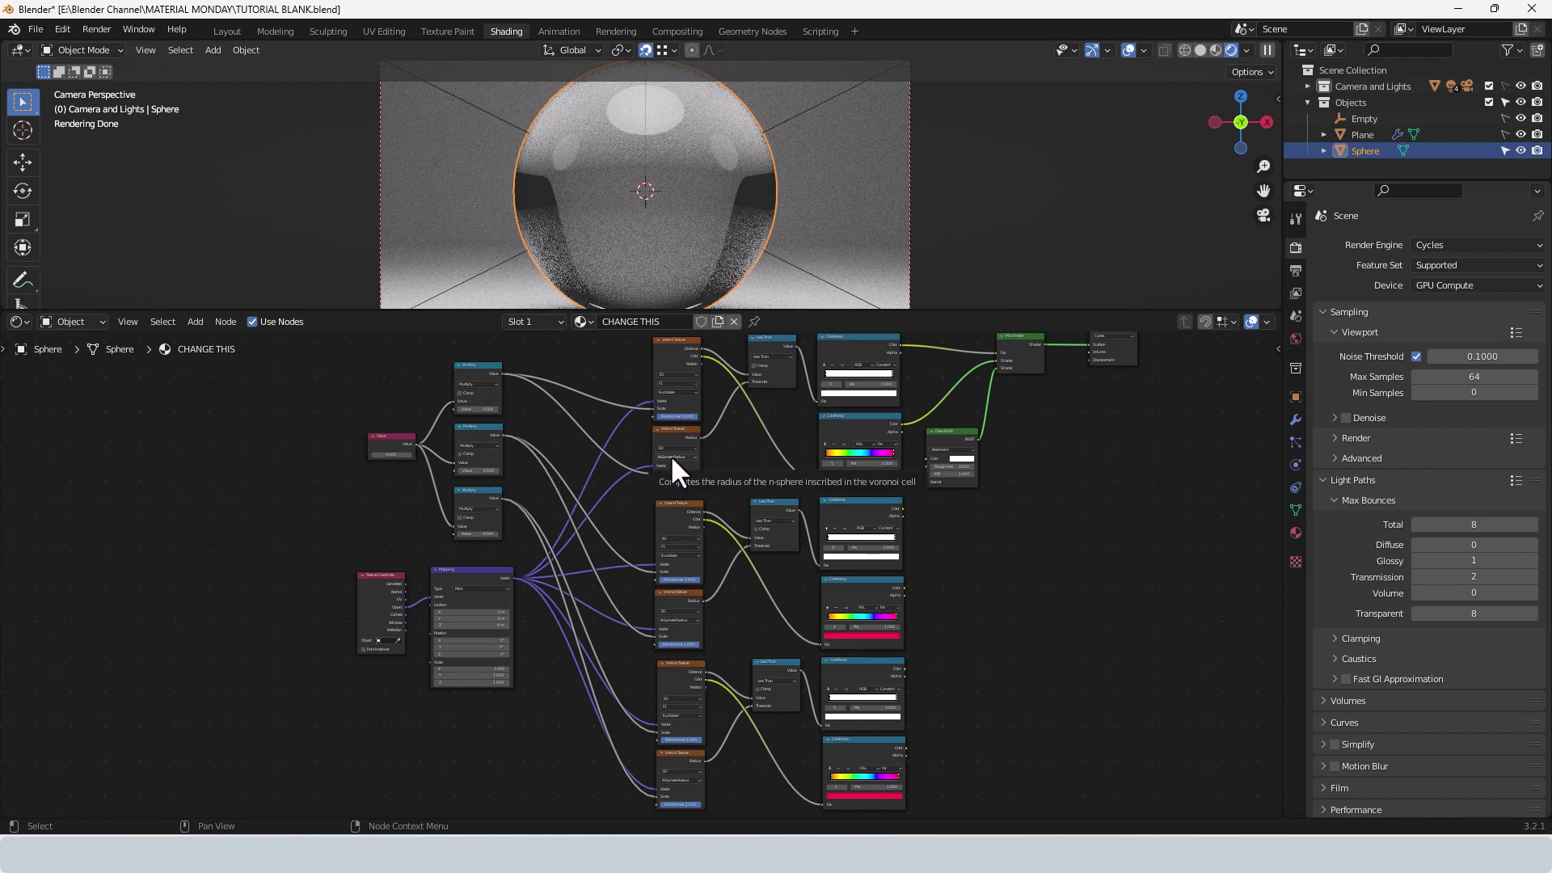
pyautogui.scroll(2, 518, 444)
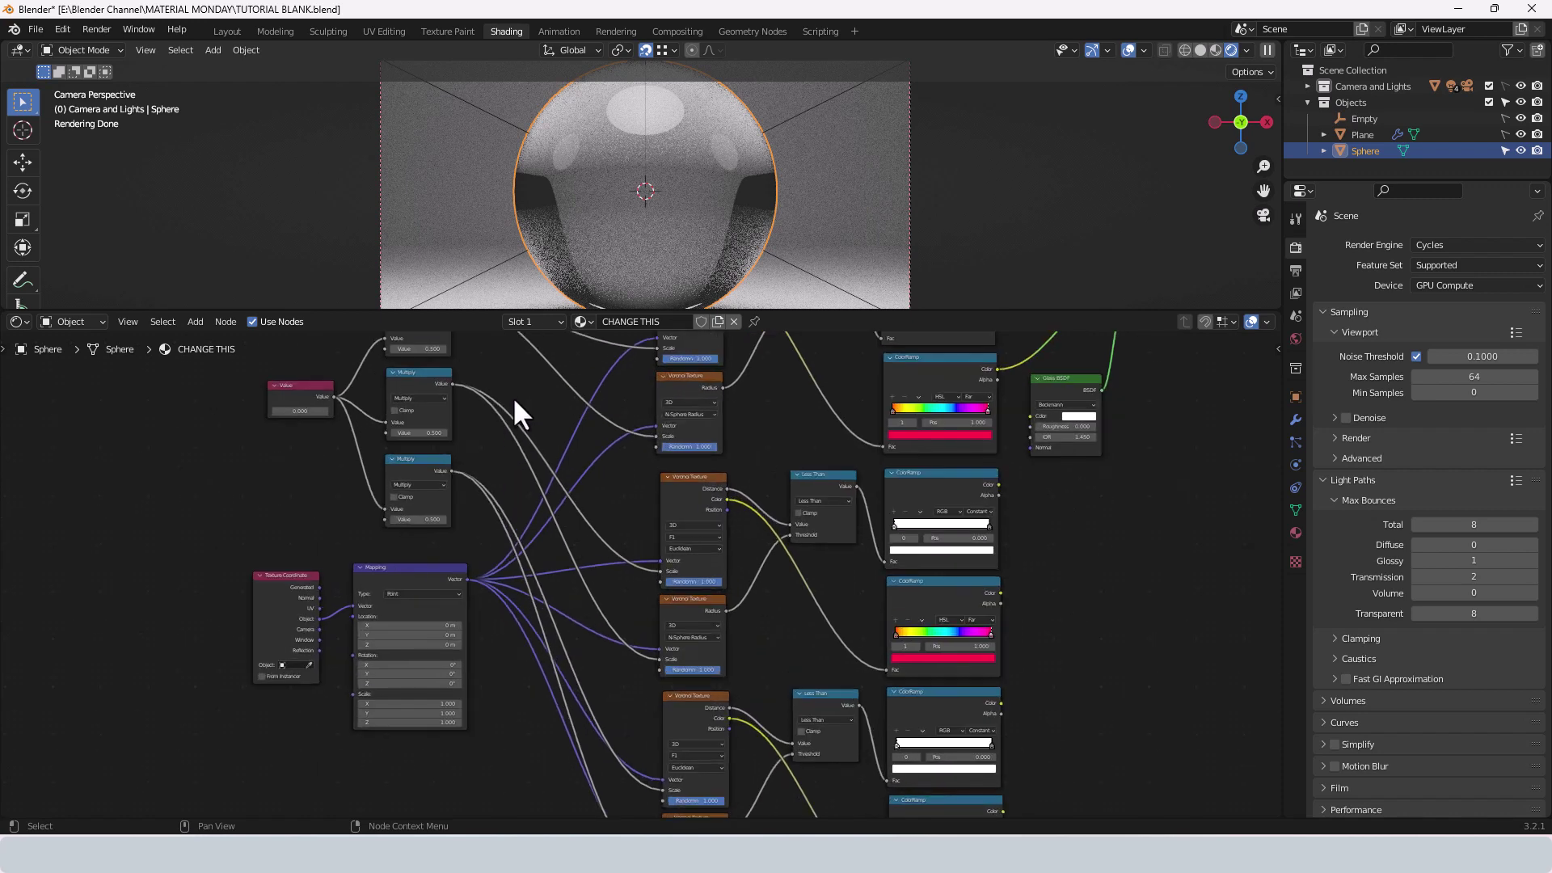
pyautogui.moveTo(511, 394); pyautogui.dragTo(641, 480, button='middle')
pyautogui.scroll(2, 635, 473)
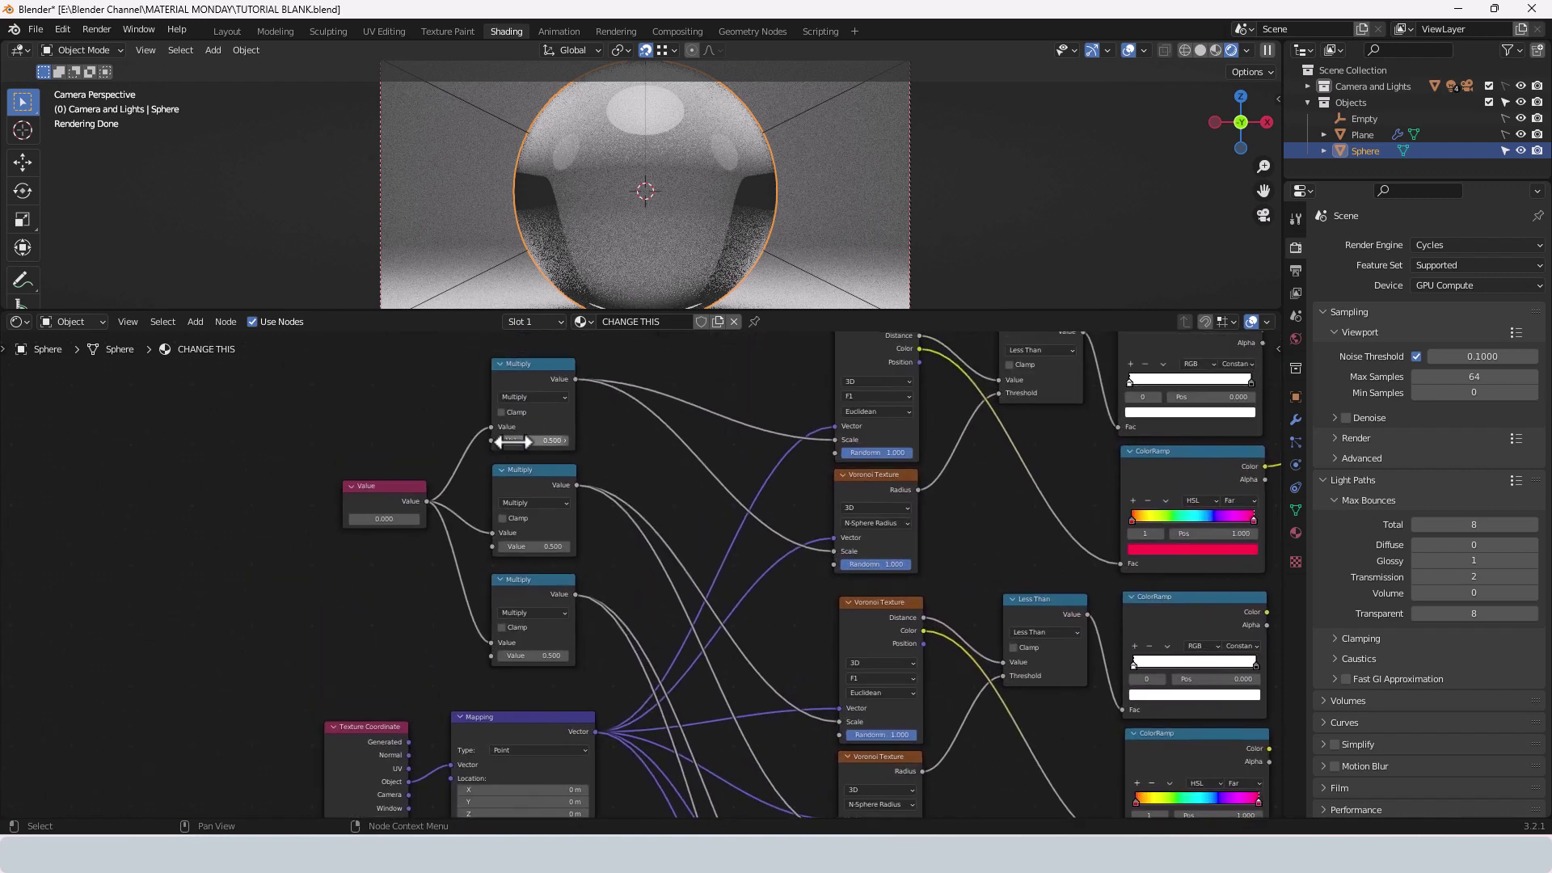
pyautogui.click(522, 442)
# - Set the Multiply factors to 1, 2 and 4 and the master Value to 1.5
pyautogui.write('1')
pyautogui.press('Return')
pyautogui.click(558, 546)
pyautogui.write('2')
pyautogui.press('Return')
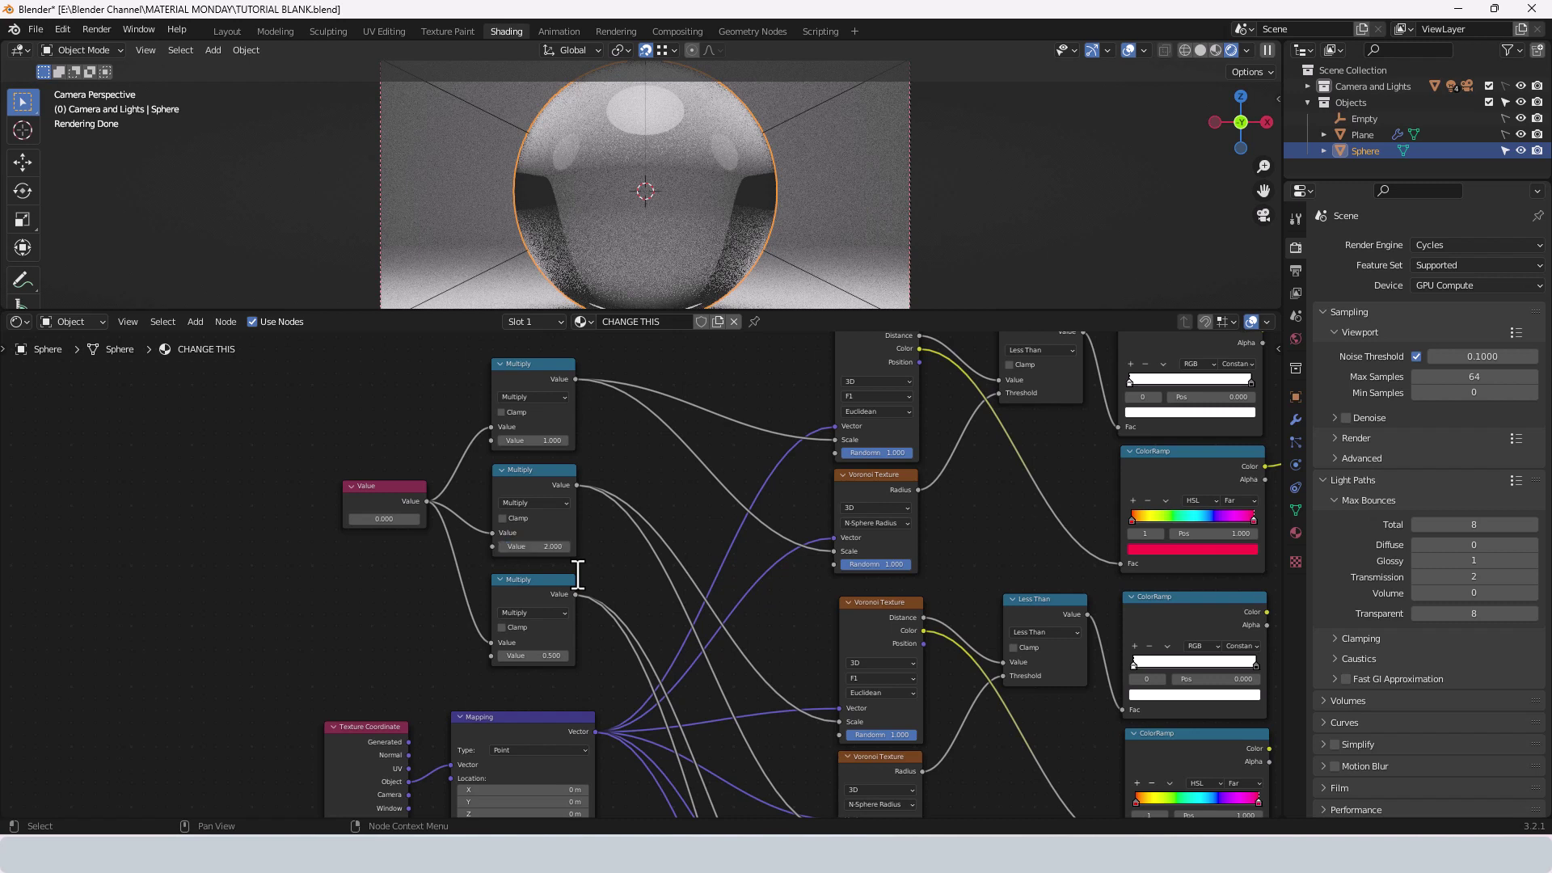
pyautogui.click(550, 655)
pyautogui.write('4')
pyautogui.press('Return')
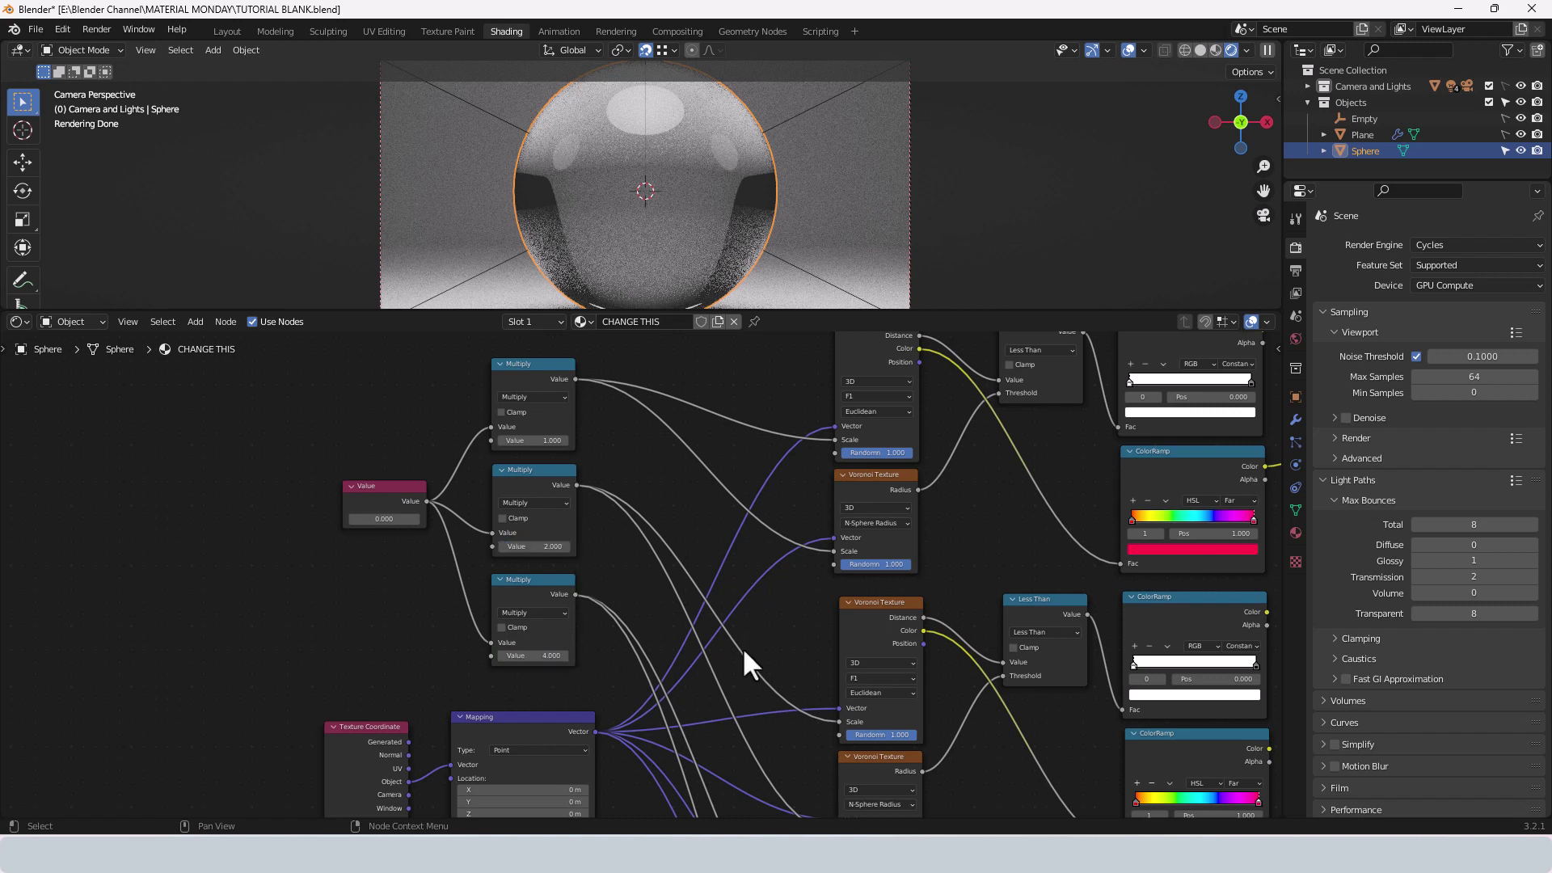
pyautogui.click(385, 522)
pyautogui.write('1.5')
pyautogui.press('Return')
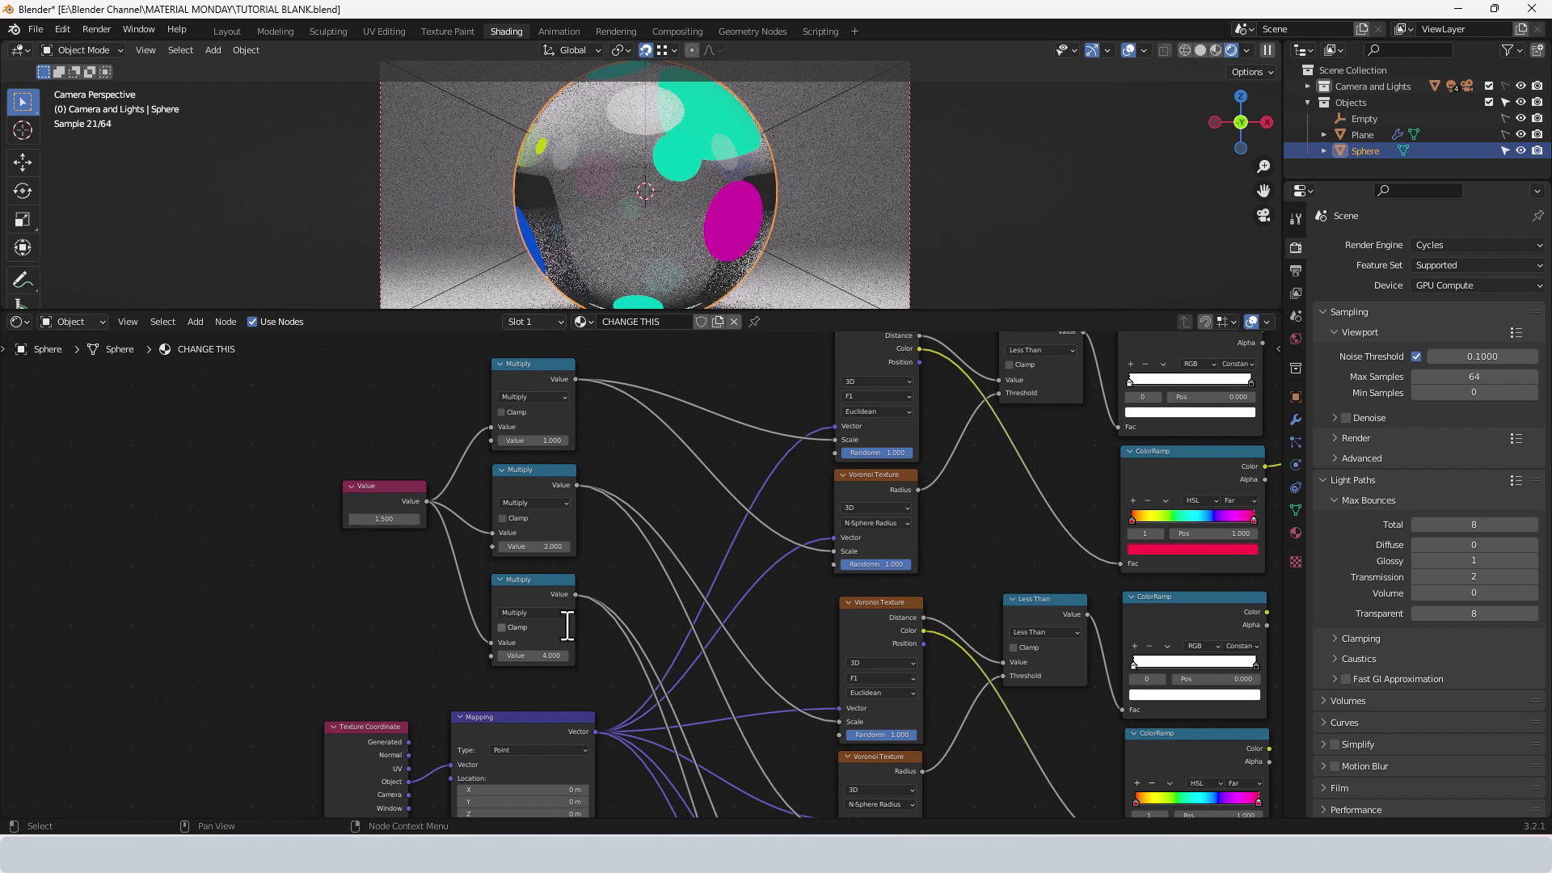
# - Move the Mix Shader and Material Output right, with the Glass BSDF below them
pyautogui.scroll(-3, 620, 437)
pyautogui.scroll(-2, 676, 490)
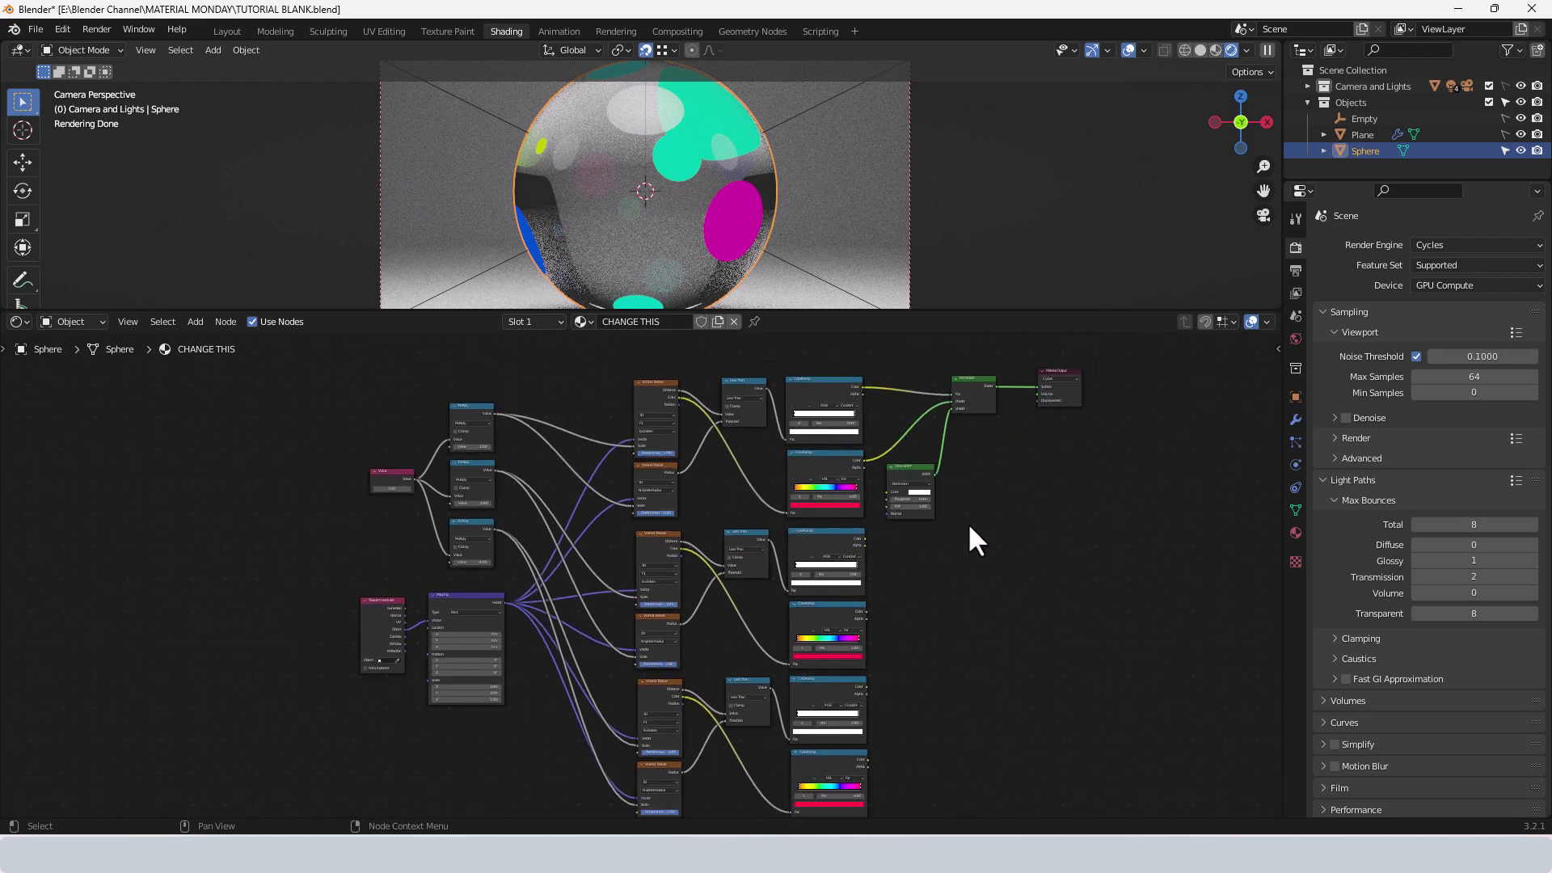
pyautogui.moveTo(967, 522); pyautogui.dragTo(869, 520, button='middle')
pyautogui.moveTo(868, 368); pyautogui.dragTo(1075, 468)
pyautogui.press('g')
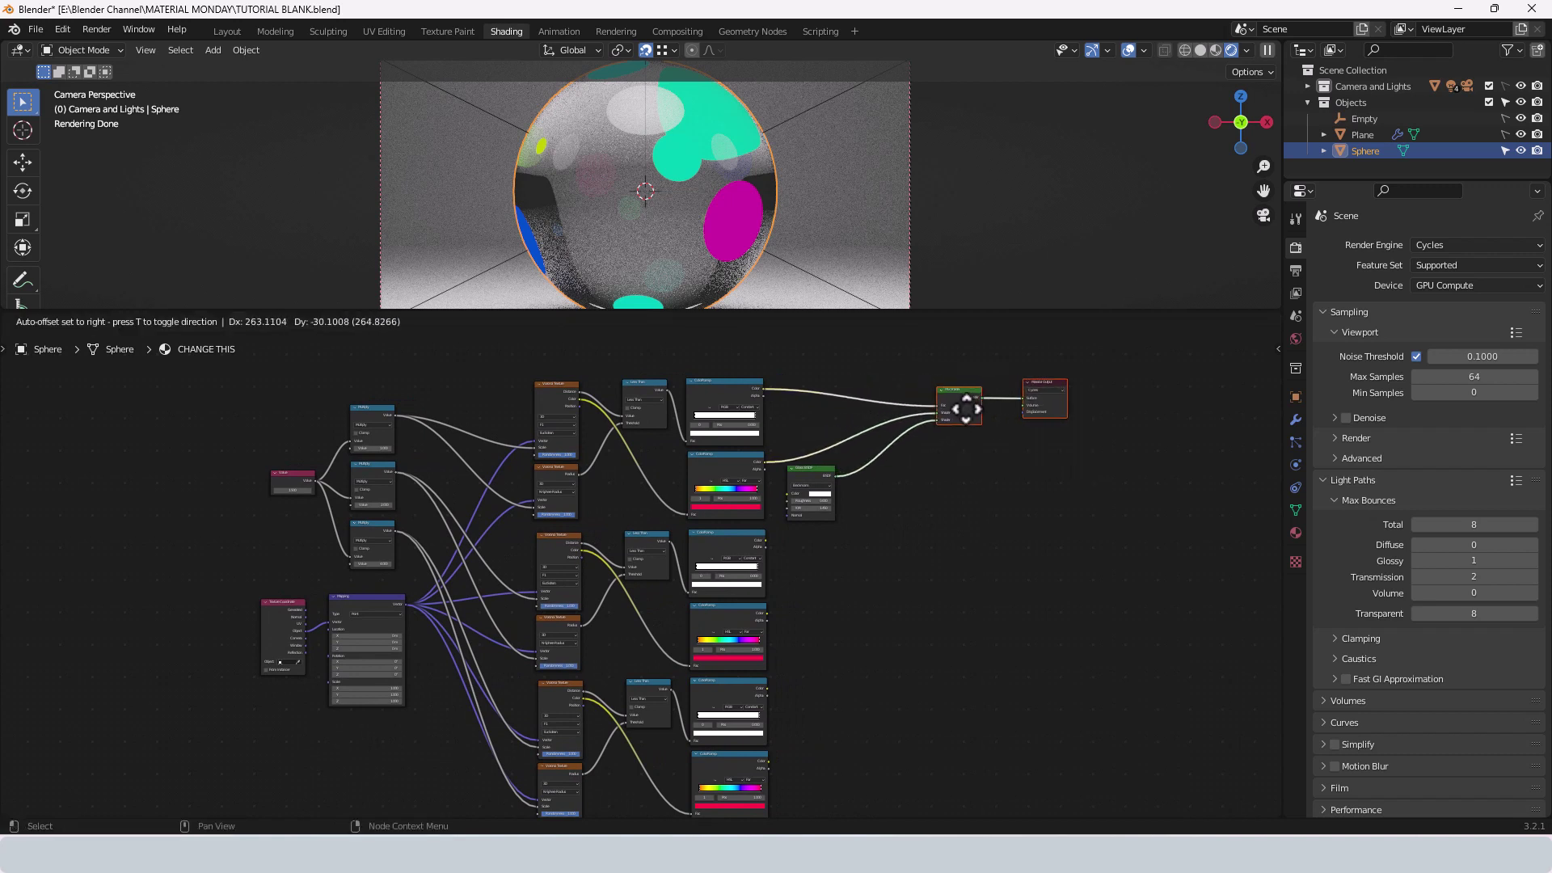
pyautogui.click(967, 408)
pyautogui.click(999, 540)
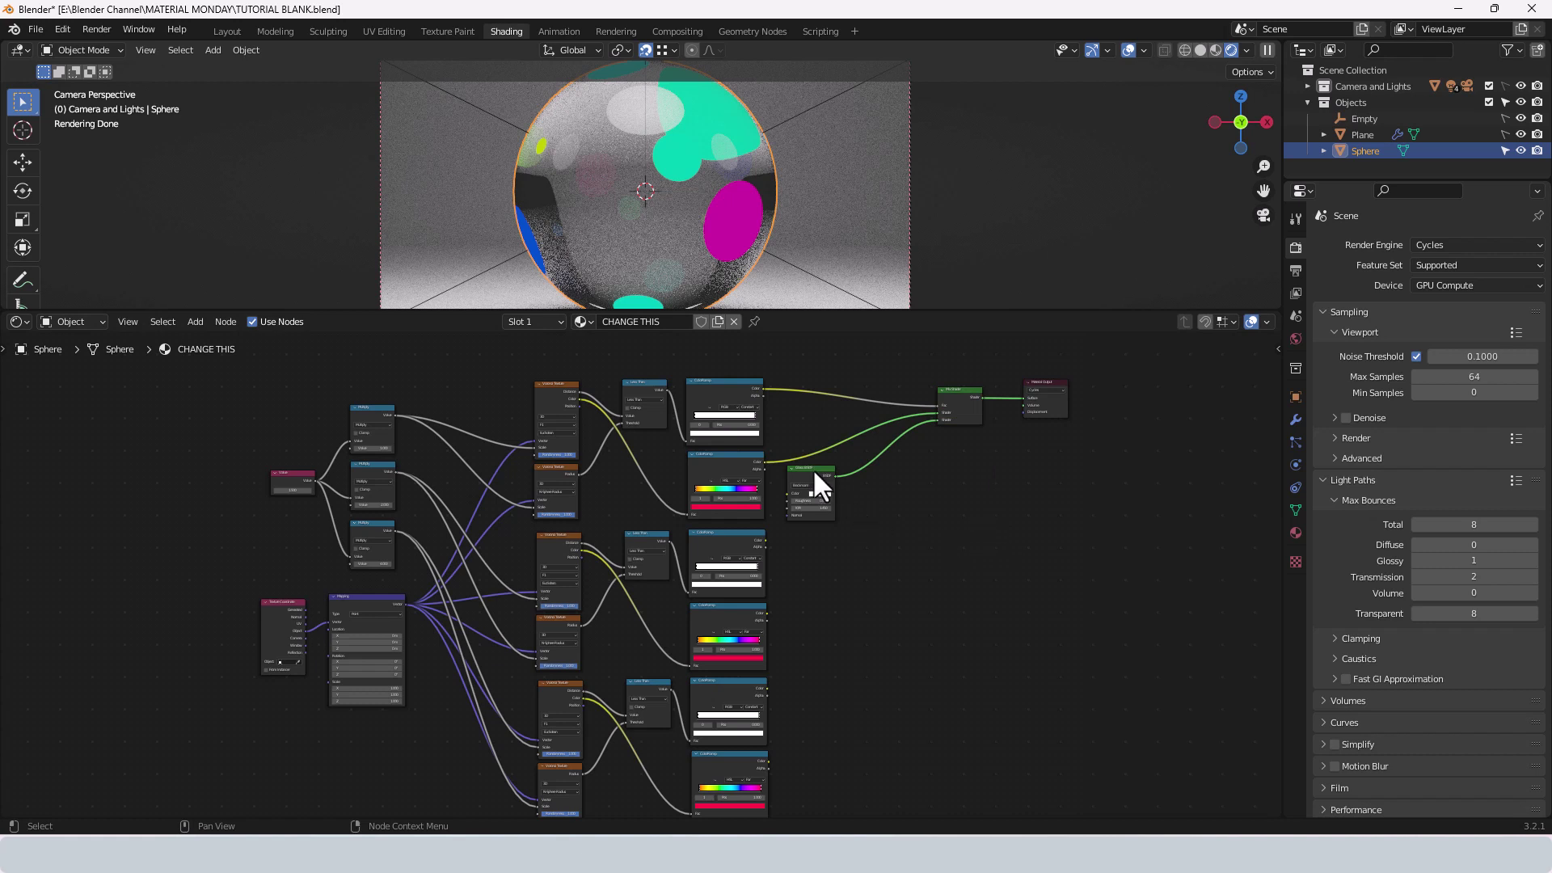
pyautogui.moveTo(813, 468); pyautogui.dragTo(994, 488)
# - Add an Anisotropic BSDF and drop it onto the ColorRamp–Mix Shader link
pyautogui.click(888, 508)
pyautogui.hotkey('shift', 'a')
pyautogui.click(889, 507)
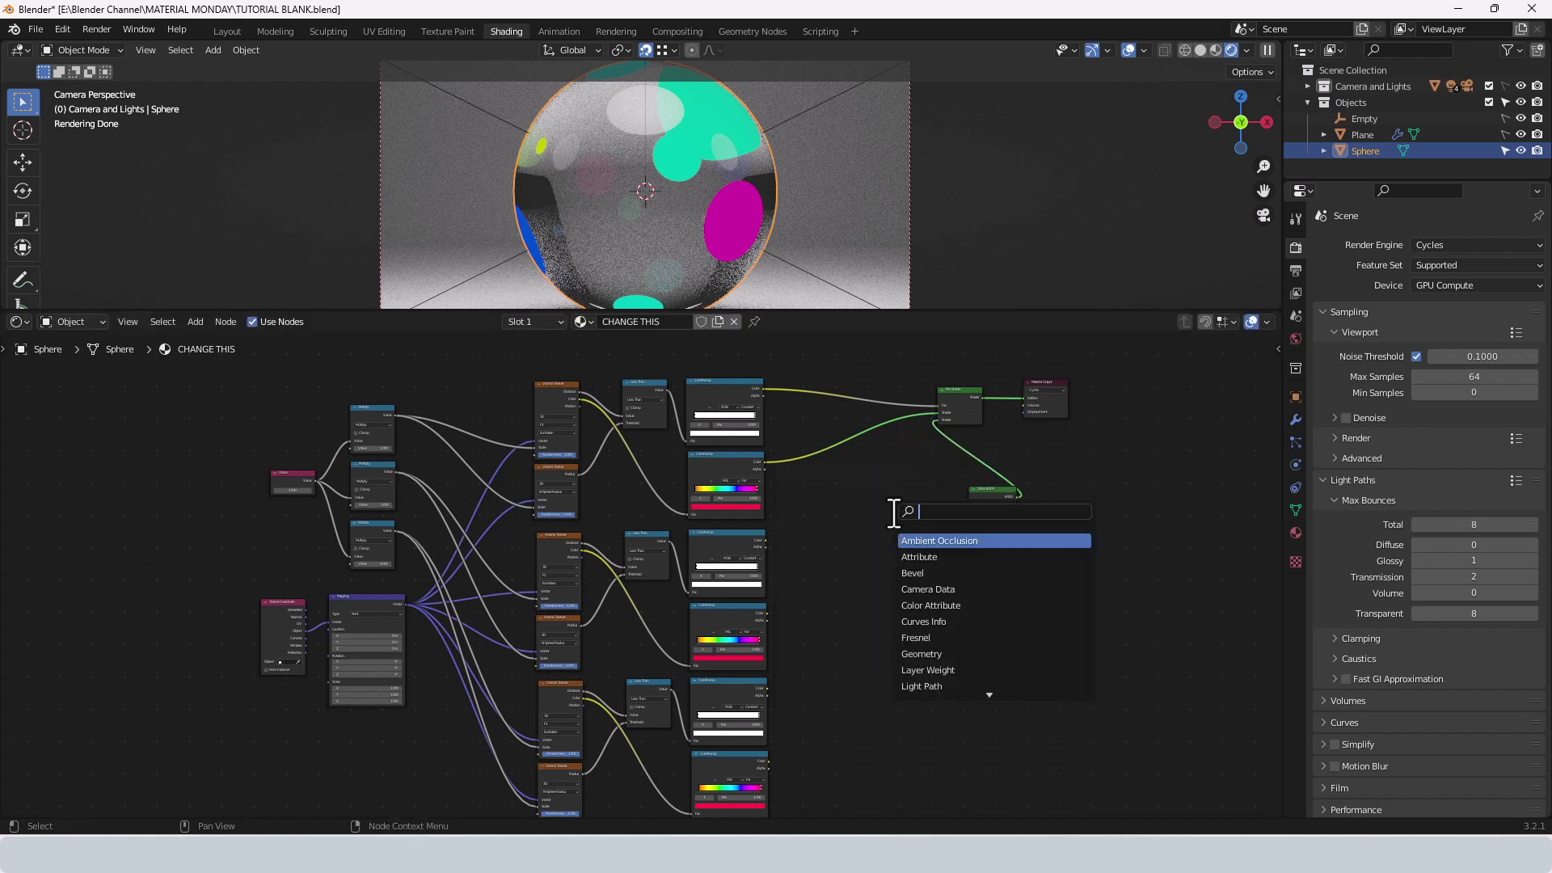
pyautogui.write('ani')
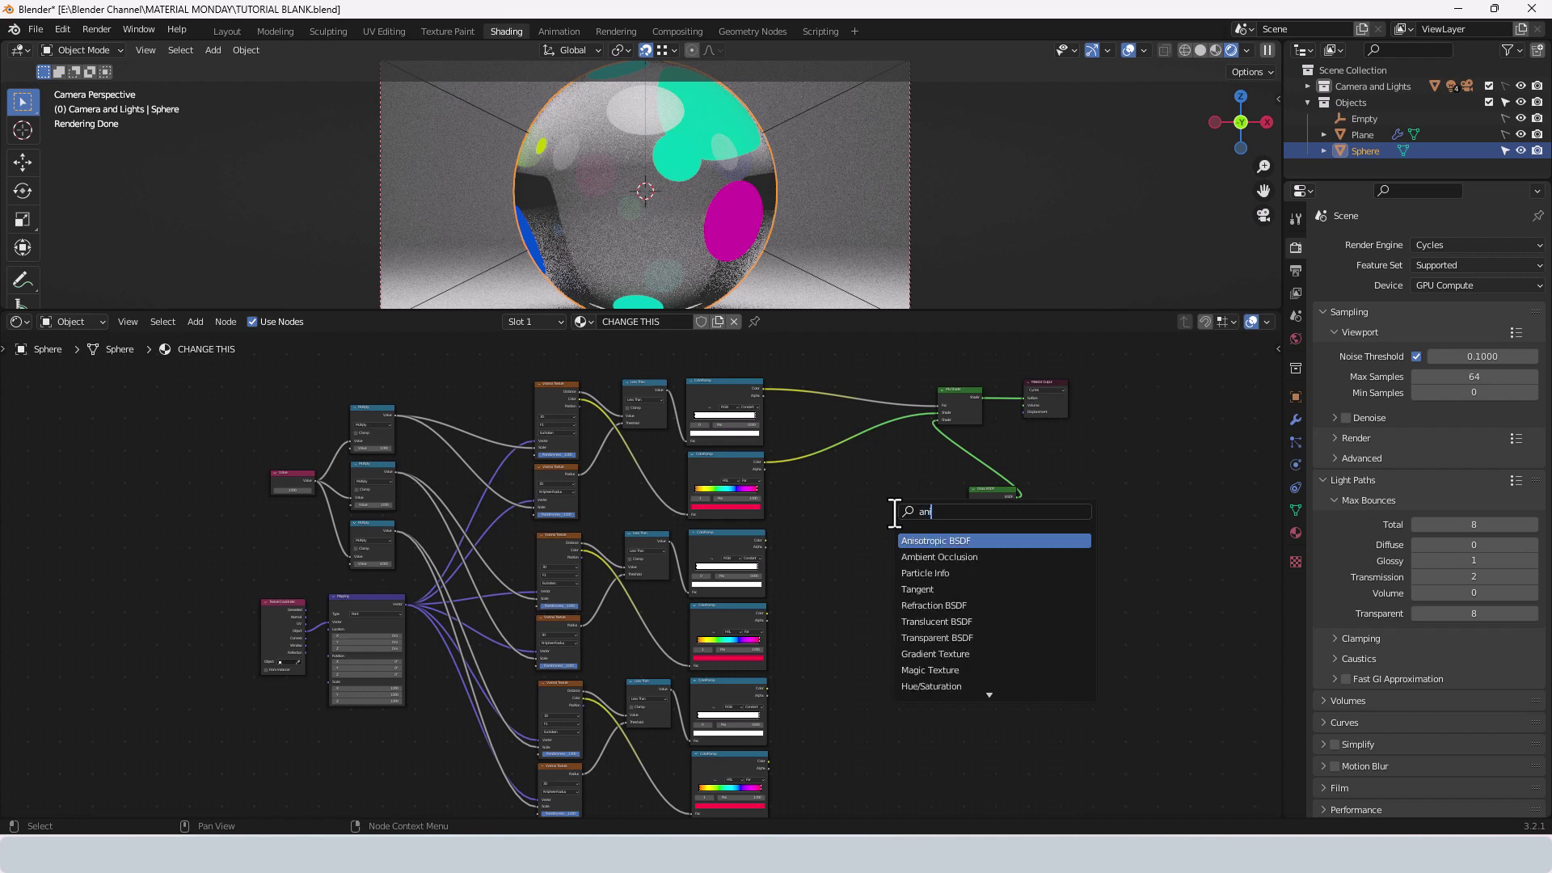
pyautogui.click(963, 541)
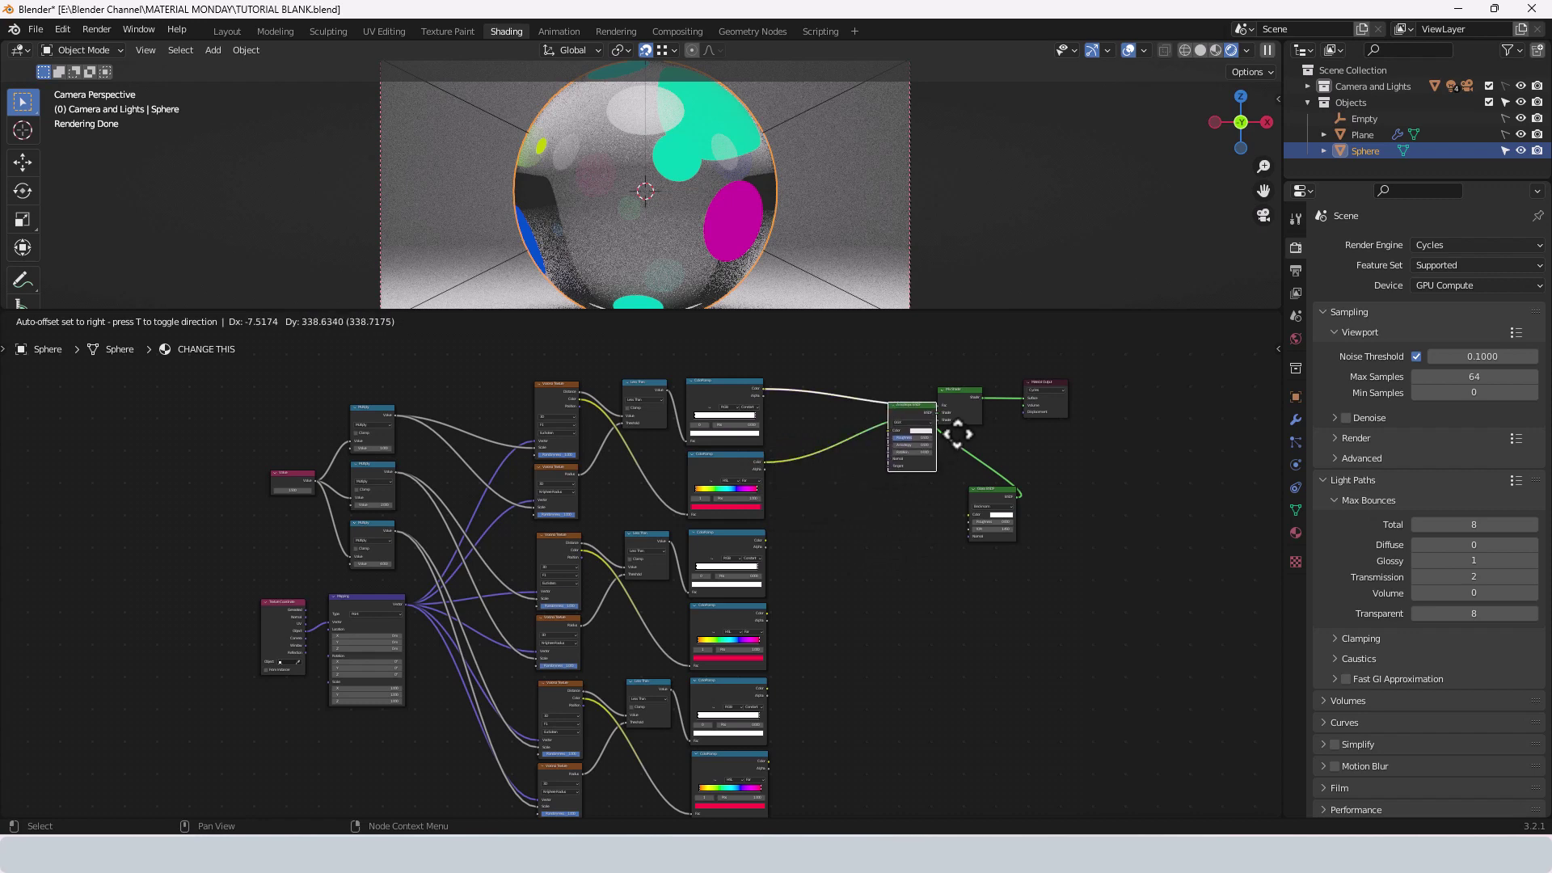
pyautogui.click(872, 457)
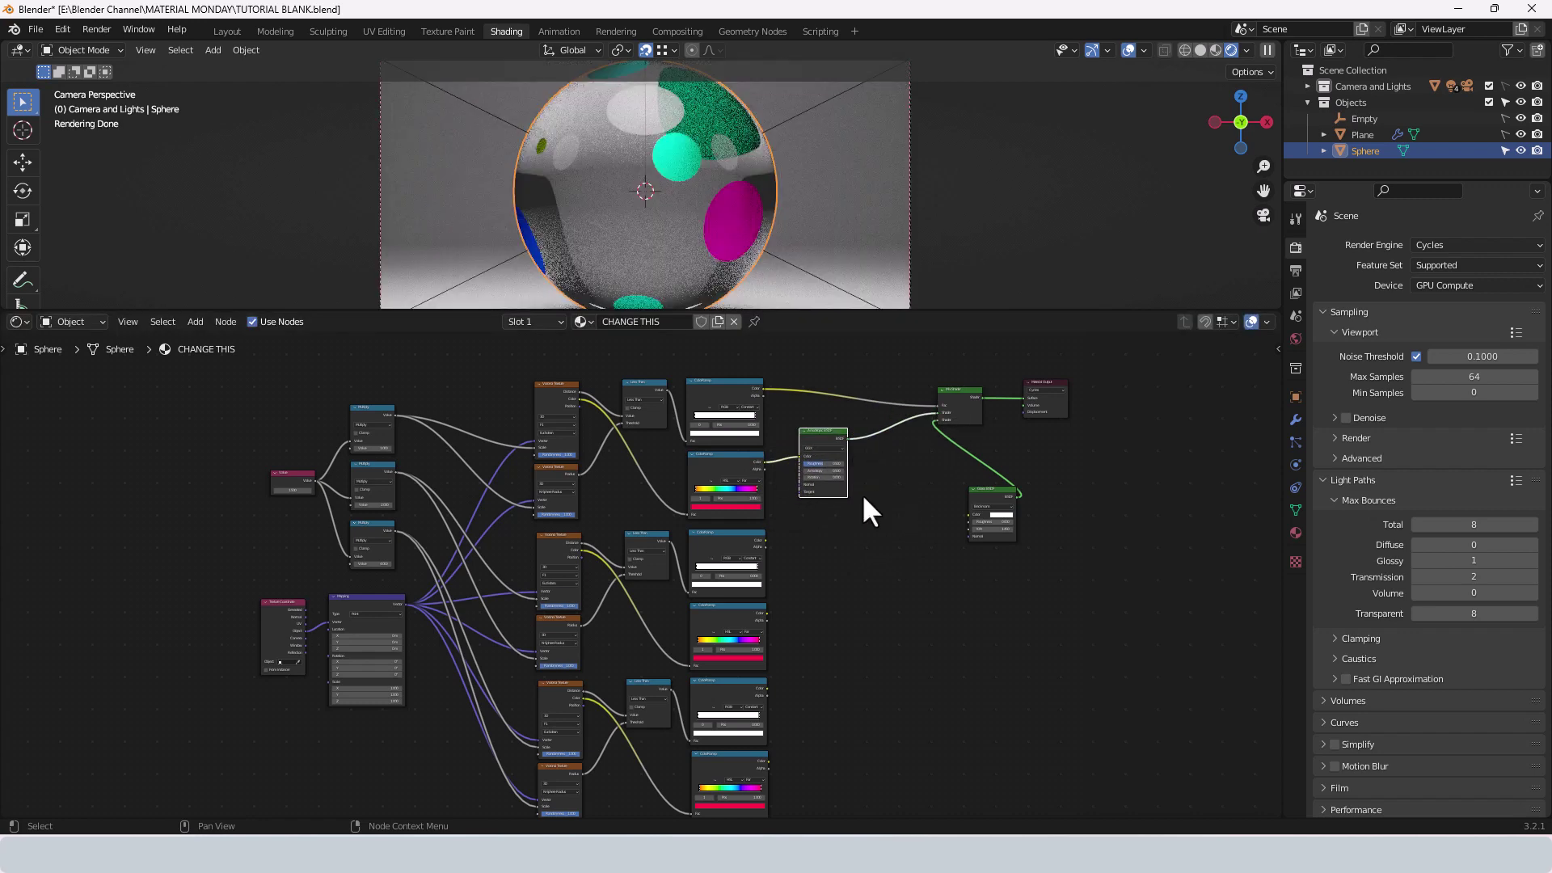
pyautogui.scroll(4, 860, 492)
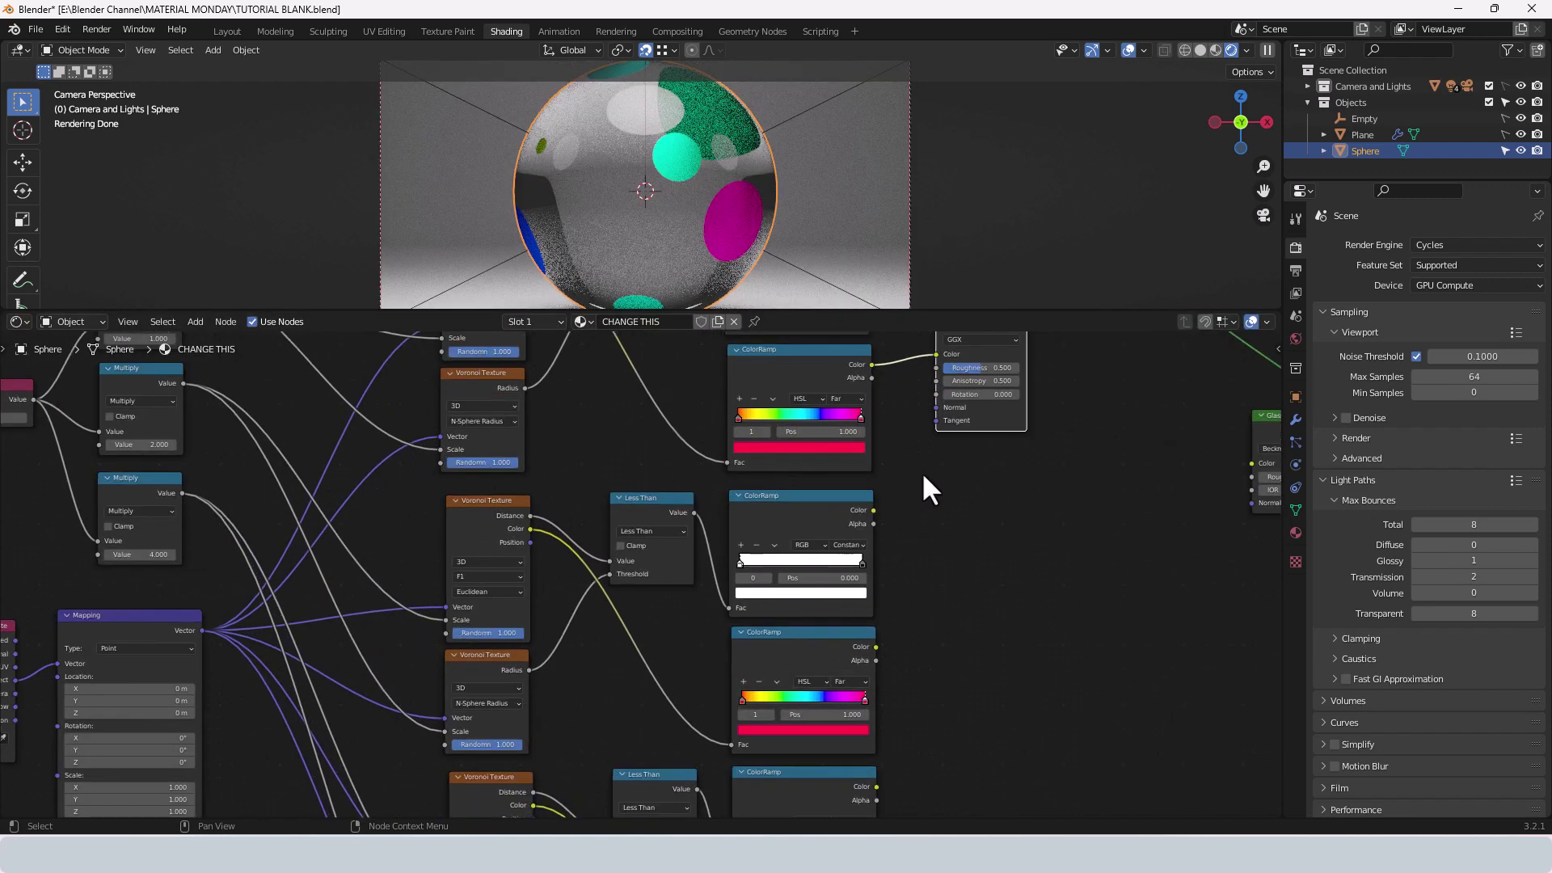
# - Set the Anisotropic BSDF to Roughness 0.125, Anisotropy 0.75 and Rotation 0.25
pyautogui.click(973, 369)
pyautogui.write('.125')
pyautogui.press('Tab')
pyautogui.write('.75')
pyautogui.press('Tab')
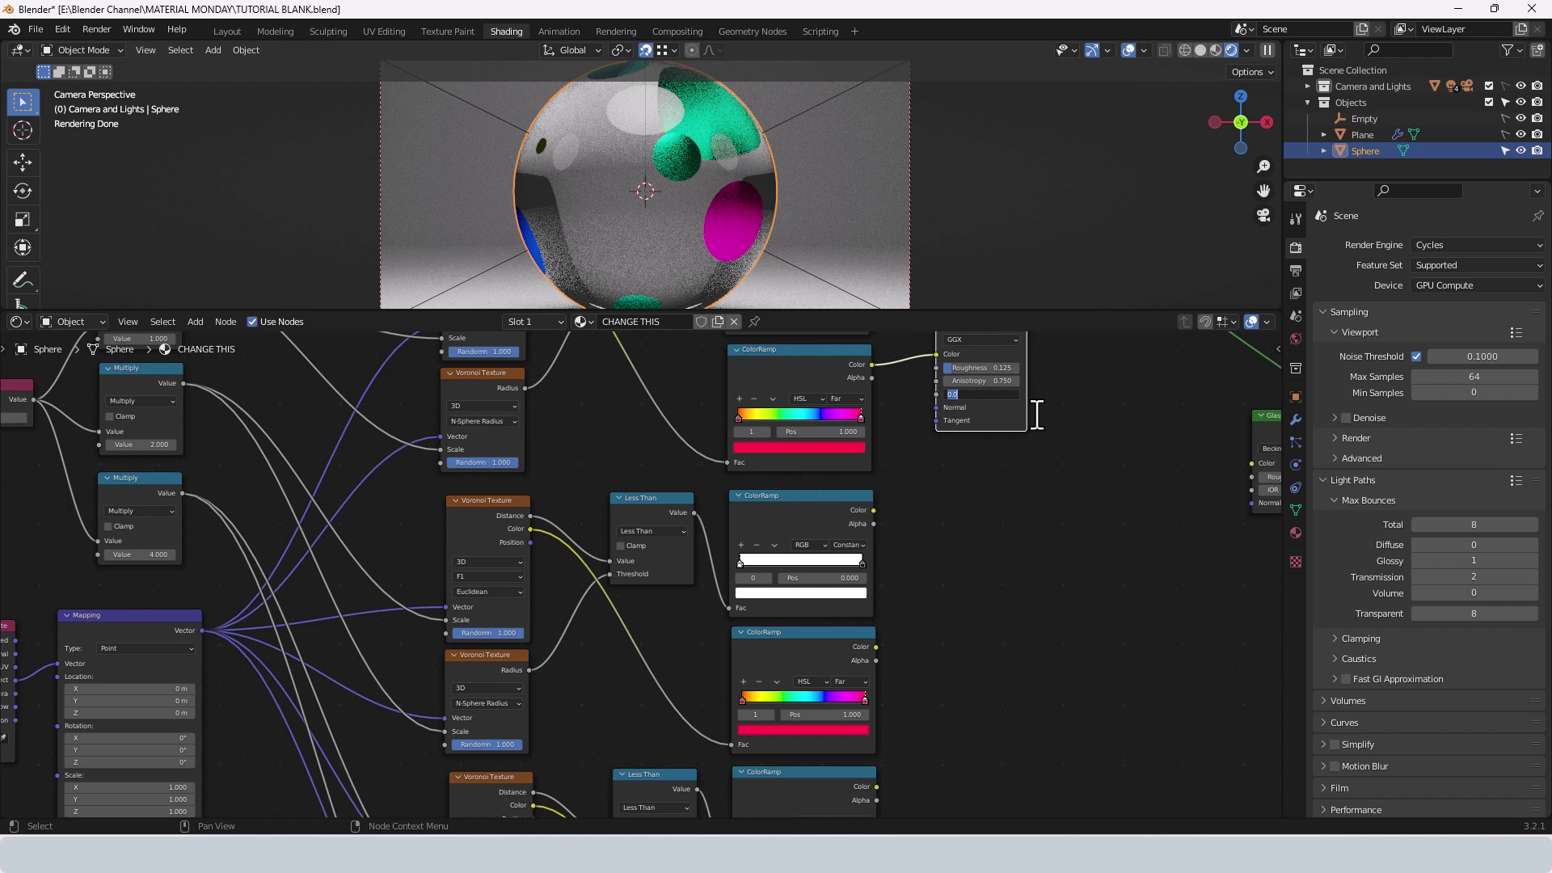
pyautogui.press('Return')
pyautogui.moveTo(993, 396); pyautogui.dragTo(1001, 392)
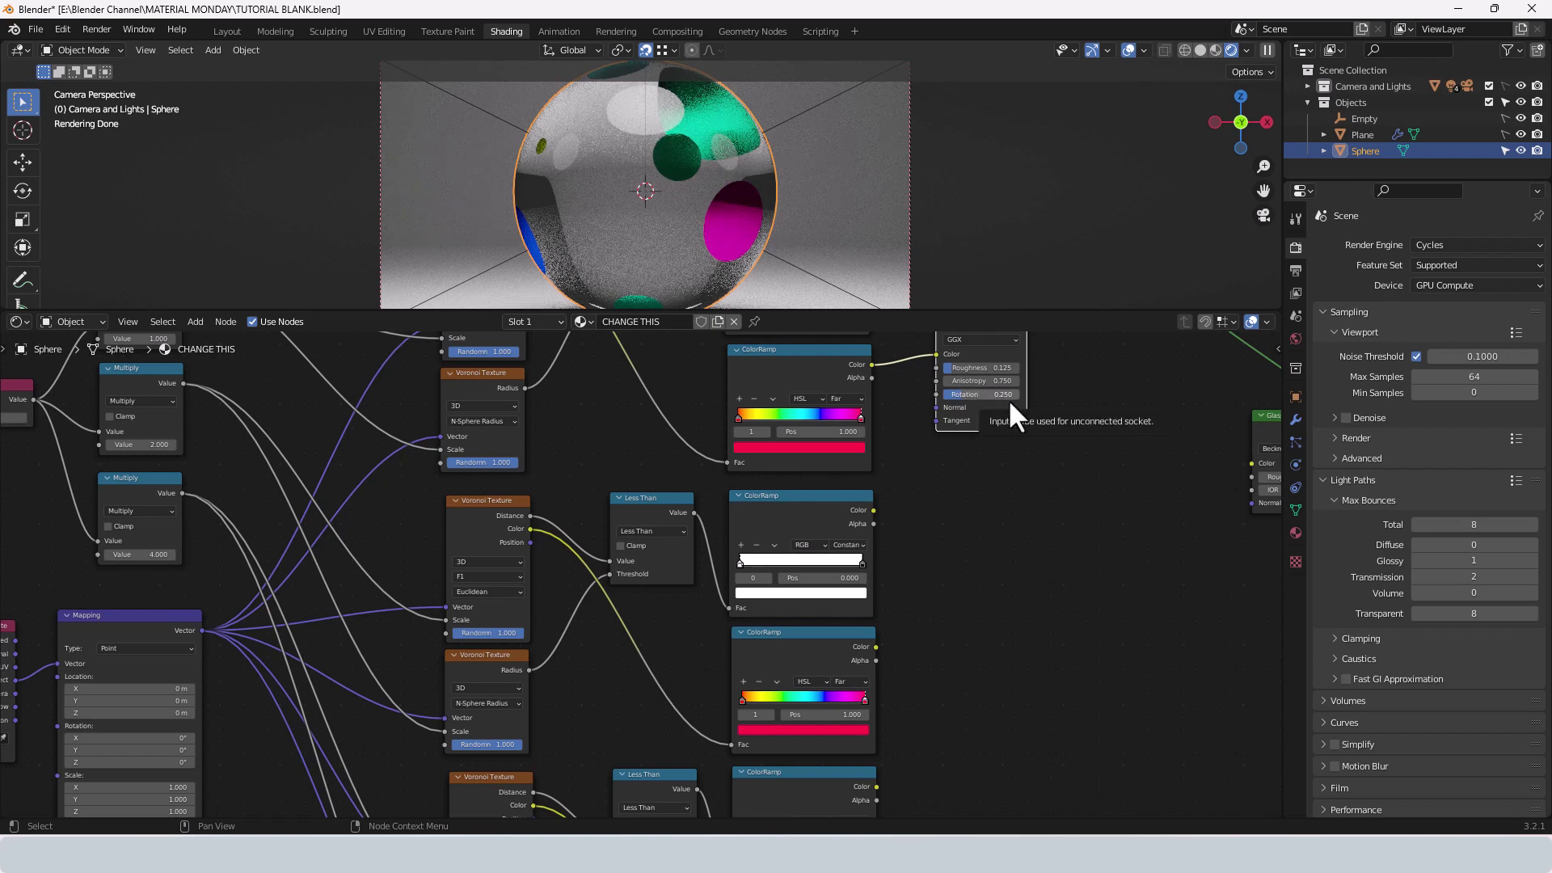
pyautogui.scroll(-5, 1022, 437)
pyautogui.keyDown('shift'); pyautogui.scroll(-2, 953, 521); pyautogui.keyUp('shift')
# - Place two Anisotropic BSDF copies by the lower ramps, wiring the bottom ramp's colour into one
pyautogui.keyDown('ctrl'); pyautogui.hscroll(-2, 930, 503); pyautogui.keyUp('ctrl')
pyautogui.hotkey('shift', 'd')
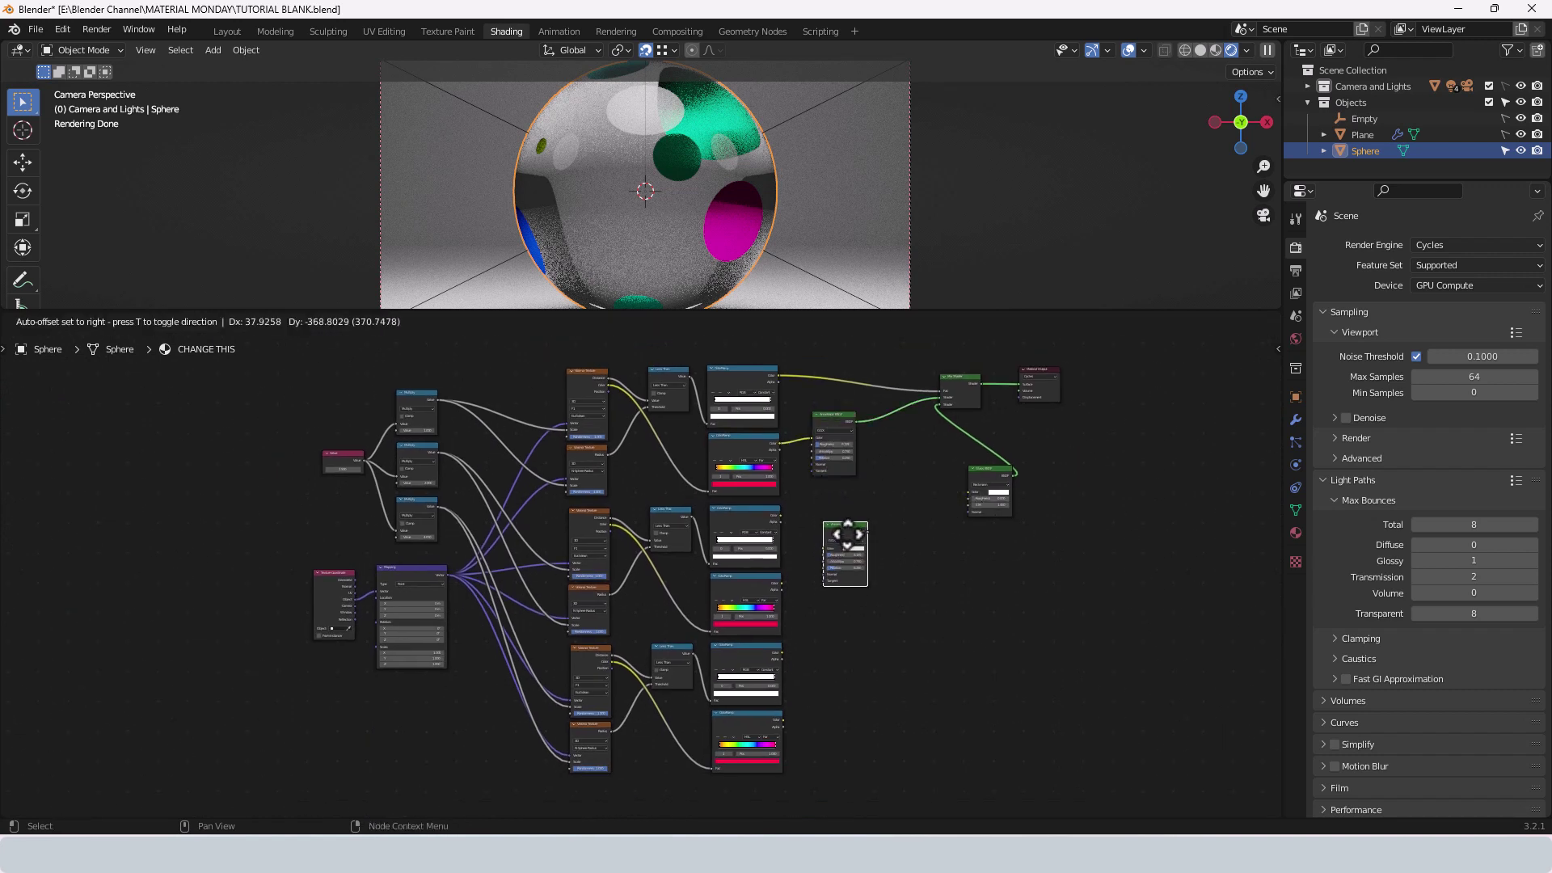
pyautogui.click(837, 579)
pyautogui.hotkey('shift', 'd')
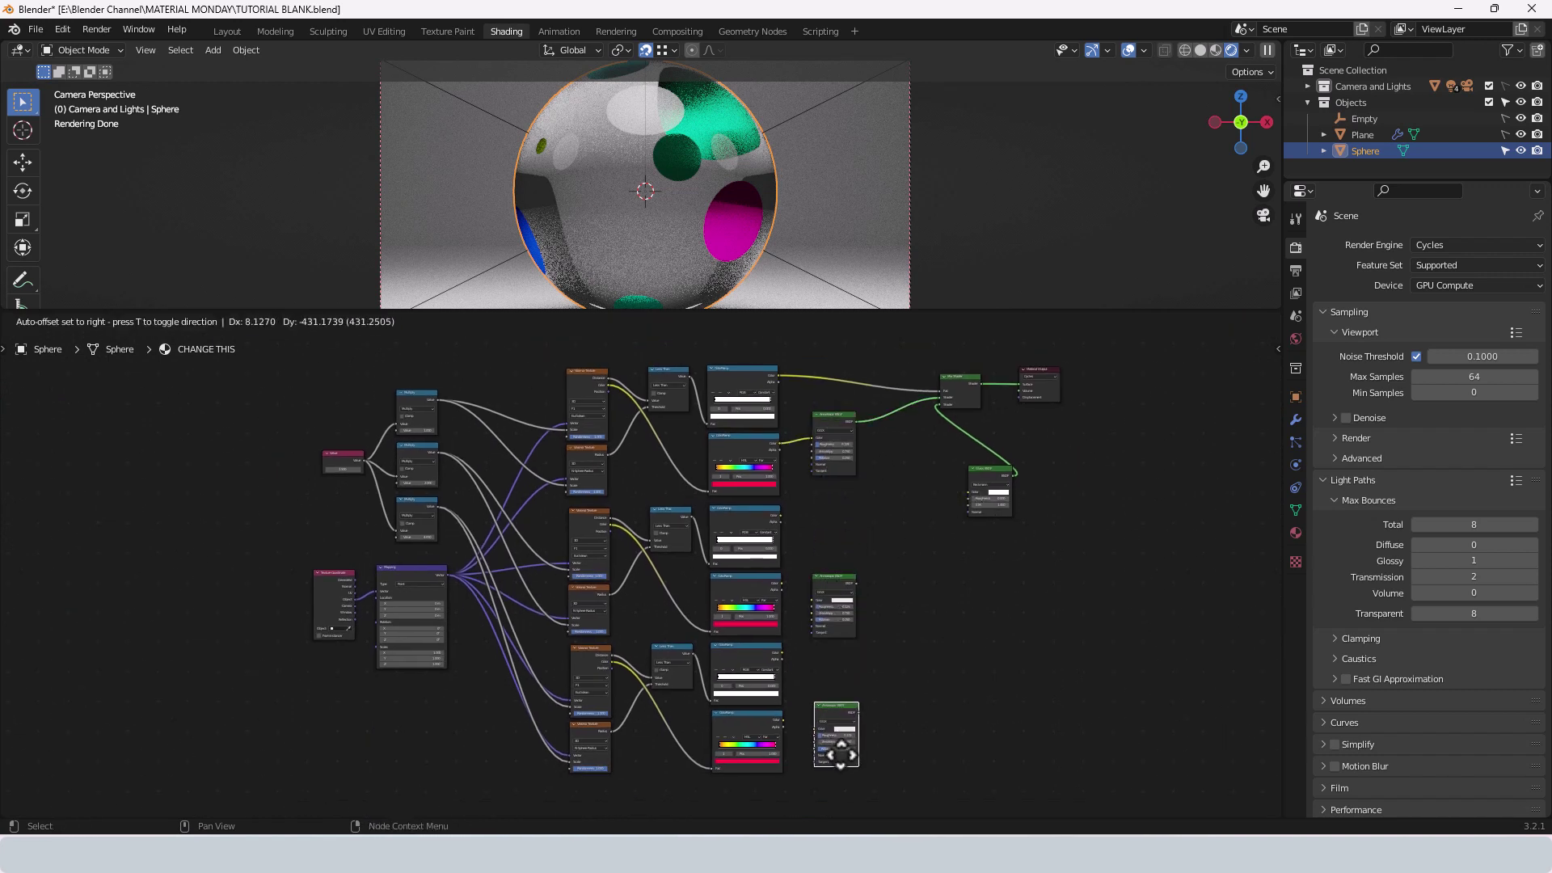
pyautogui.click(840, 711)
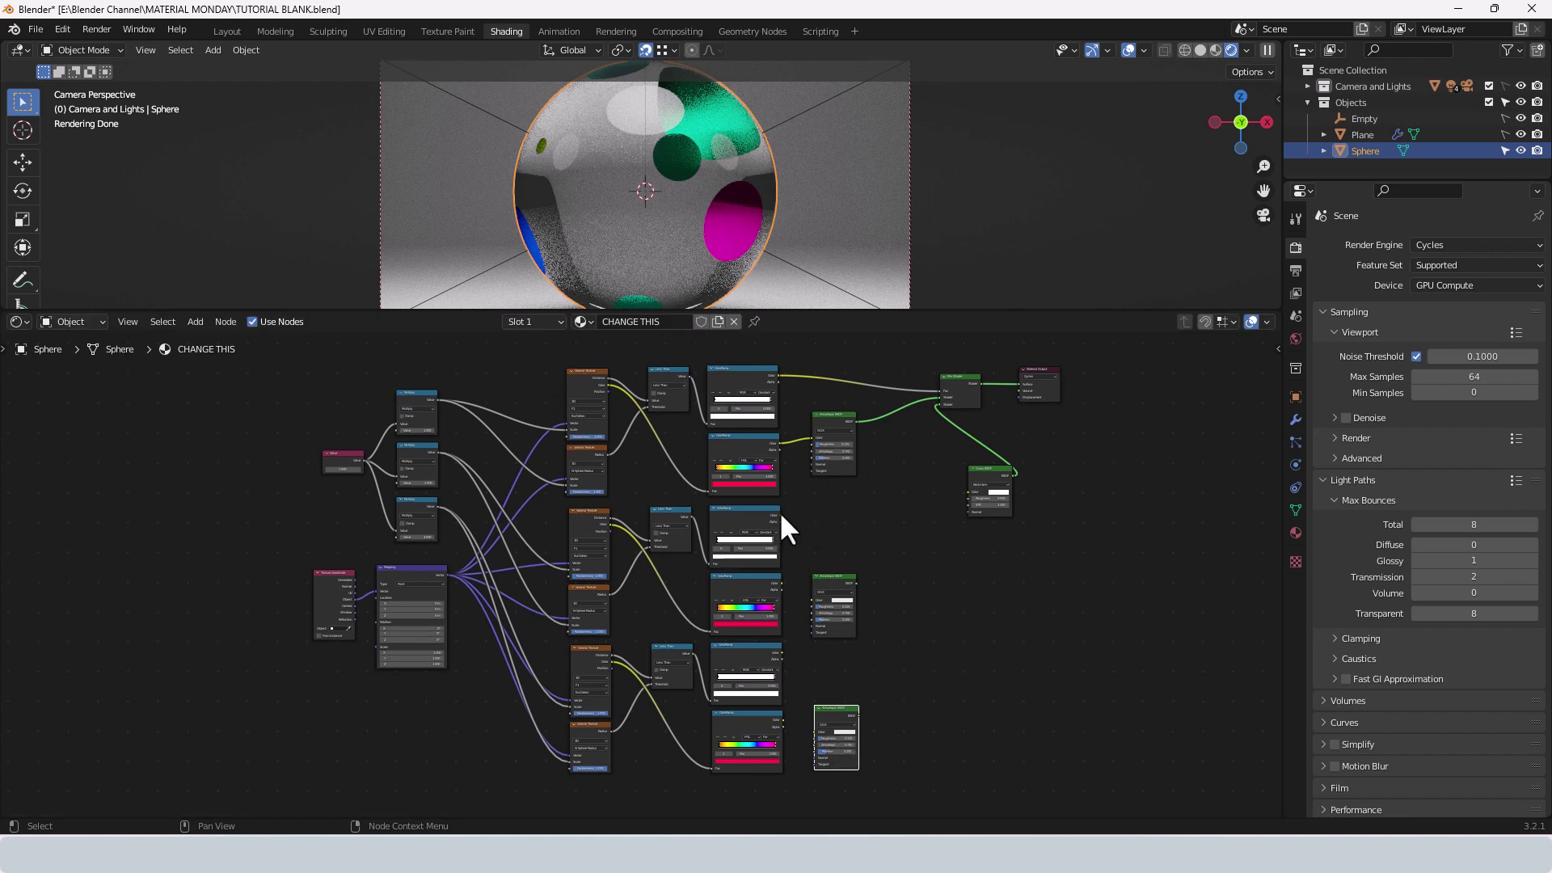
pyautogui.moveTo(779, 581); pyautogui.dragTo(818, 599)
pyautogui.moveTo(782, 716); pyautogui.dragTo(815, 730)
pyautogui.keyDown('ctrl'); pyautogui.moveTo(898, 684); pyautogui.dragTo(913, 598, button='middle'); pyautogui.keyUp('ctrl')
pyautogui.moveTo(1120, 395)
pyautogui.mouseDown()
pyautogui.moveTo(918, 339)
pyautogui.moveTo(1104, 375)
pyautogui.mouseUp()
# - Reposition the Mix Shader and Glass BSDF, then duplicate the Mix Shader twice below
pyautogui.click(1086, 458)
pyautogui.moveTo(1087, 461); pyautogui.dragTo(1078, 452, button='middle')
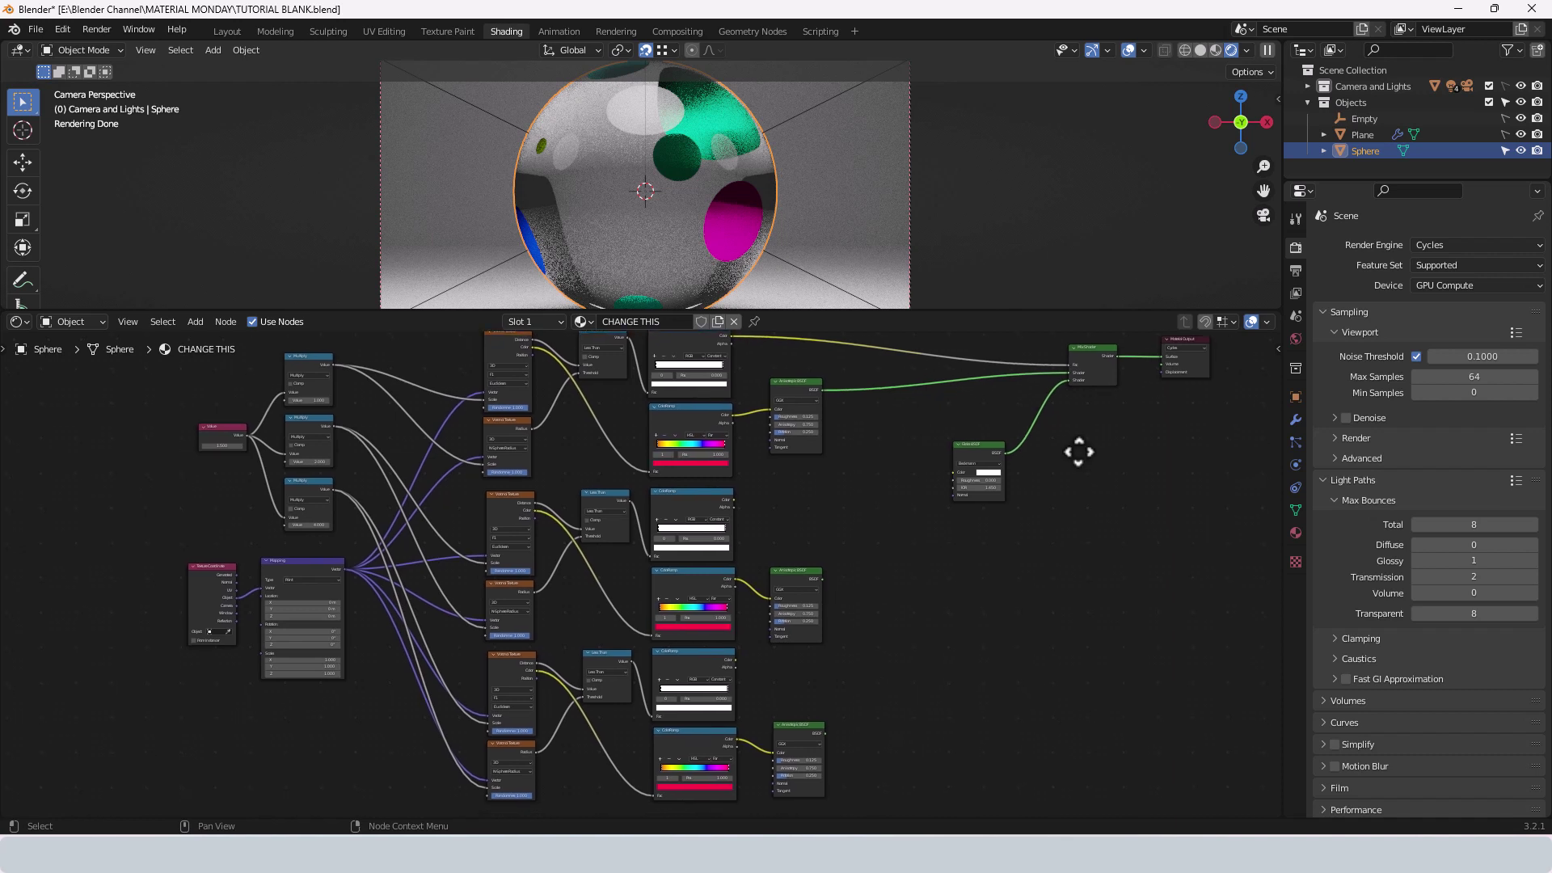
pyautogui.moveTo(1093, 375); pyautogui.dragTo(956, 381)
pyautogui.moveTo(981, 451); pyautogui.dragTo(788, 476)
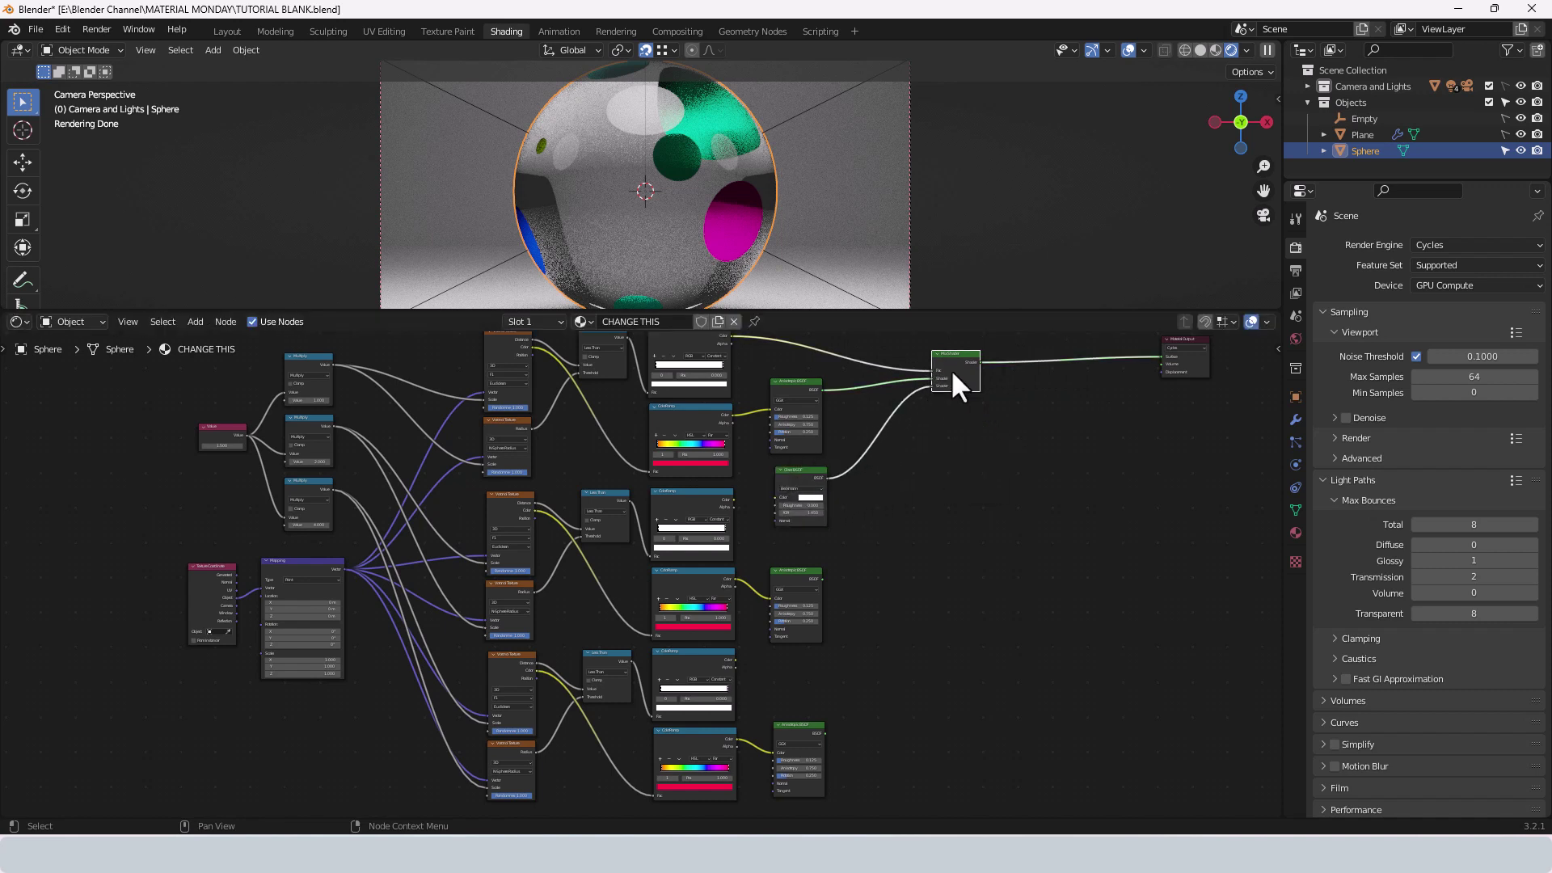
pyautogui.moveTo(946, 371); pyautogui.dragTo(919, 374)
pyautogui.hotkey('shift', 'd')
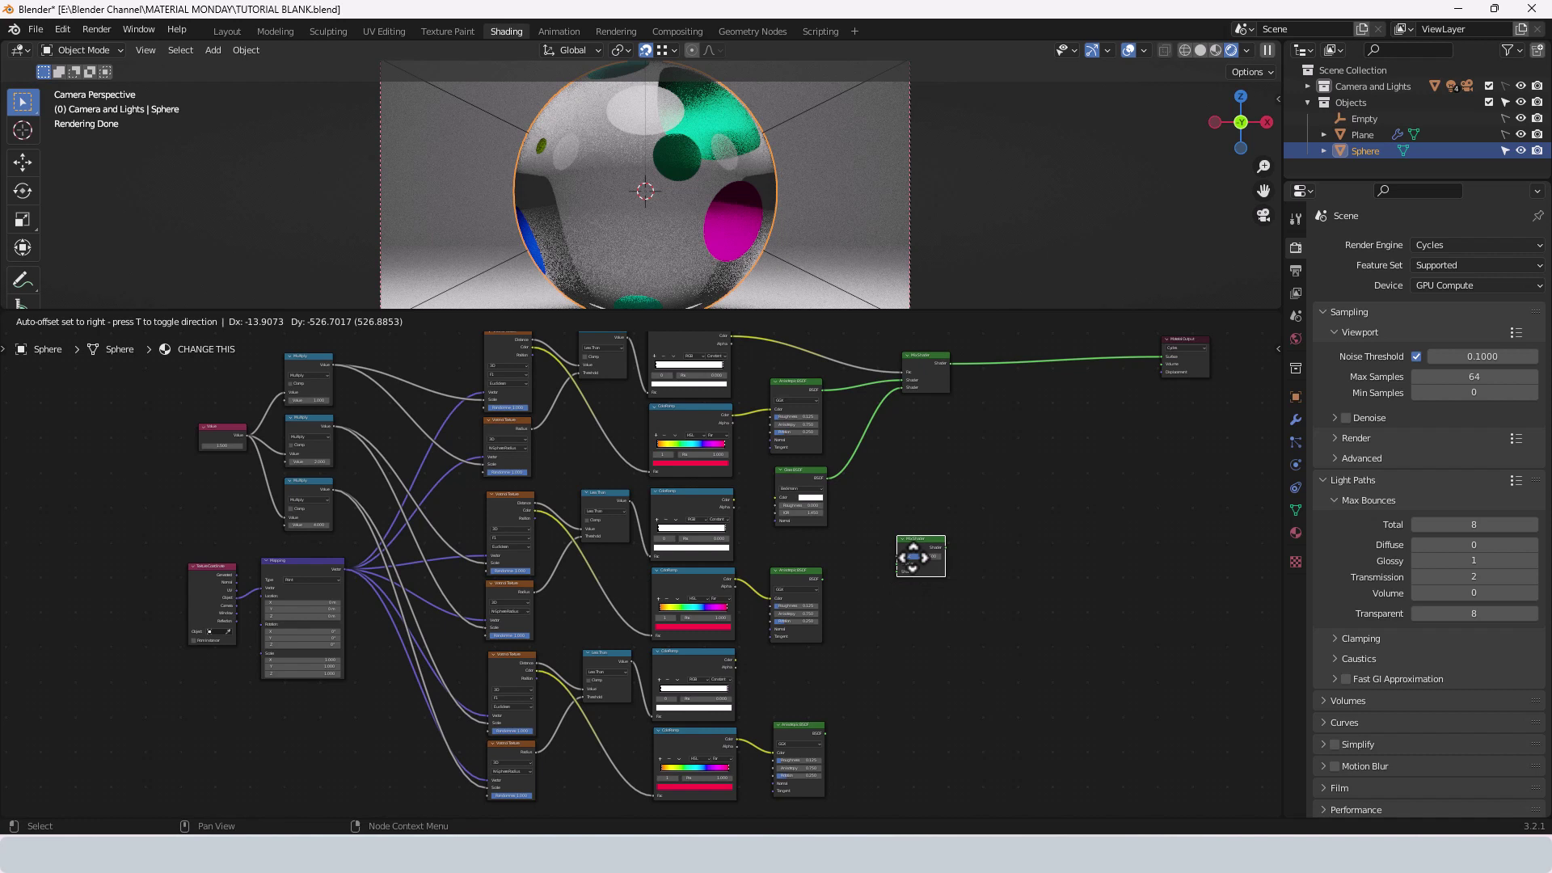
pyautogui.click(910, 554)
pyautogui.hotkey('shift', 'd')
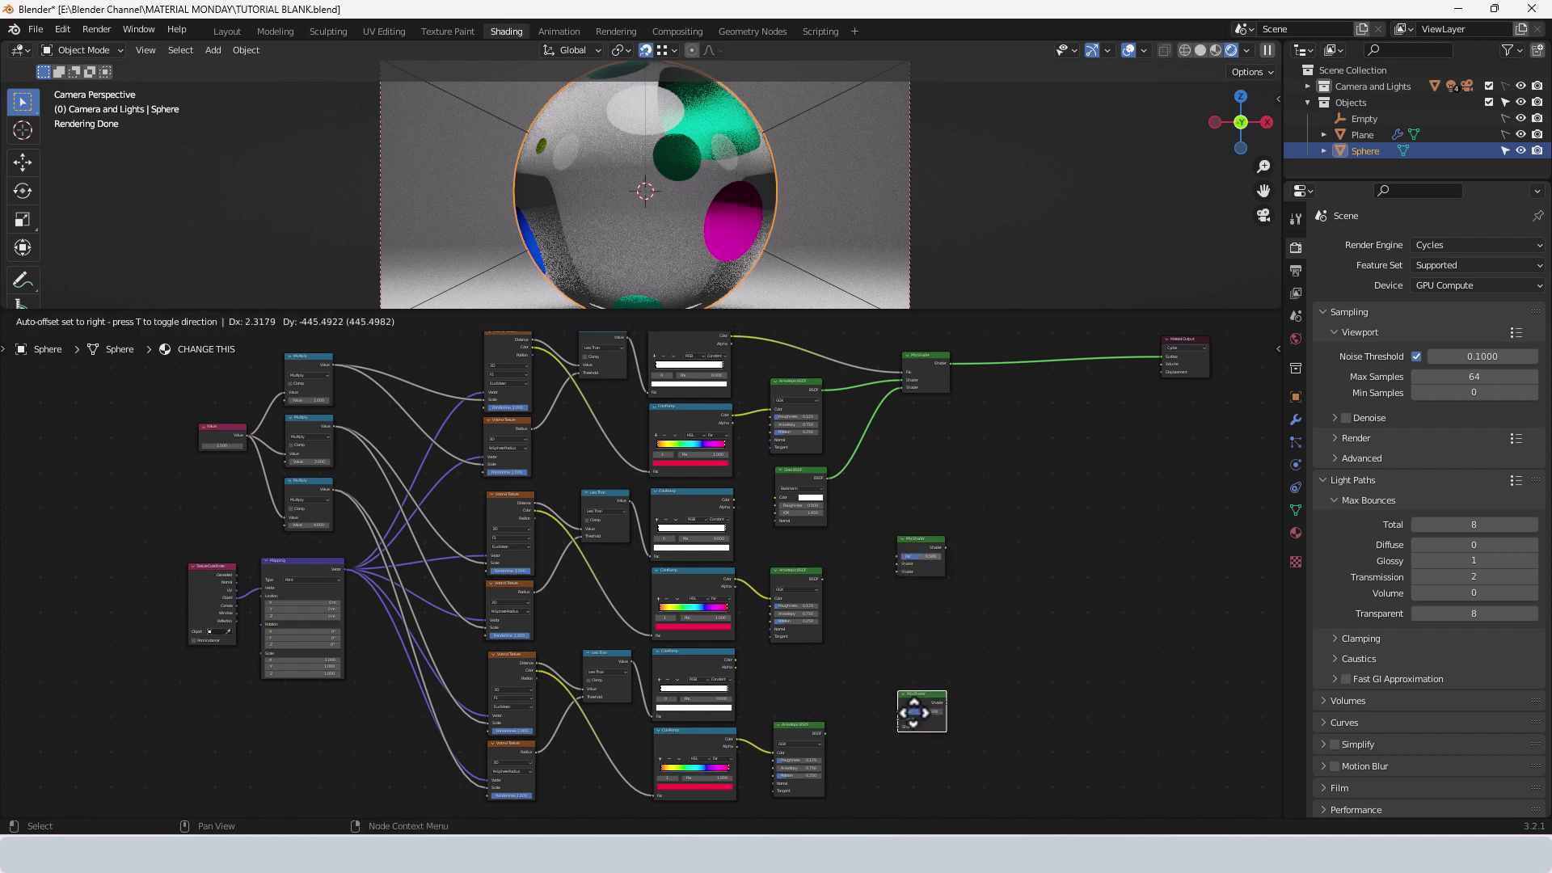
pyautogui.click(914, 711)
pyautogui.moveTo(897, 619); pyautogui.dragTo(900, 638, button='middle')
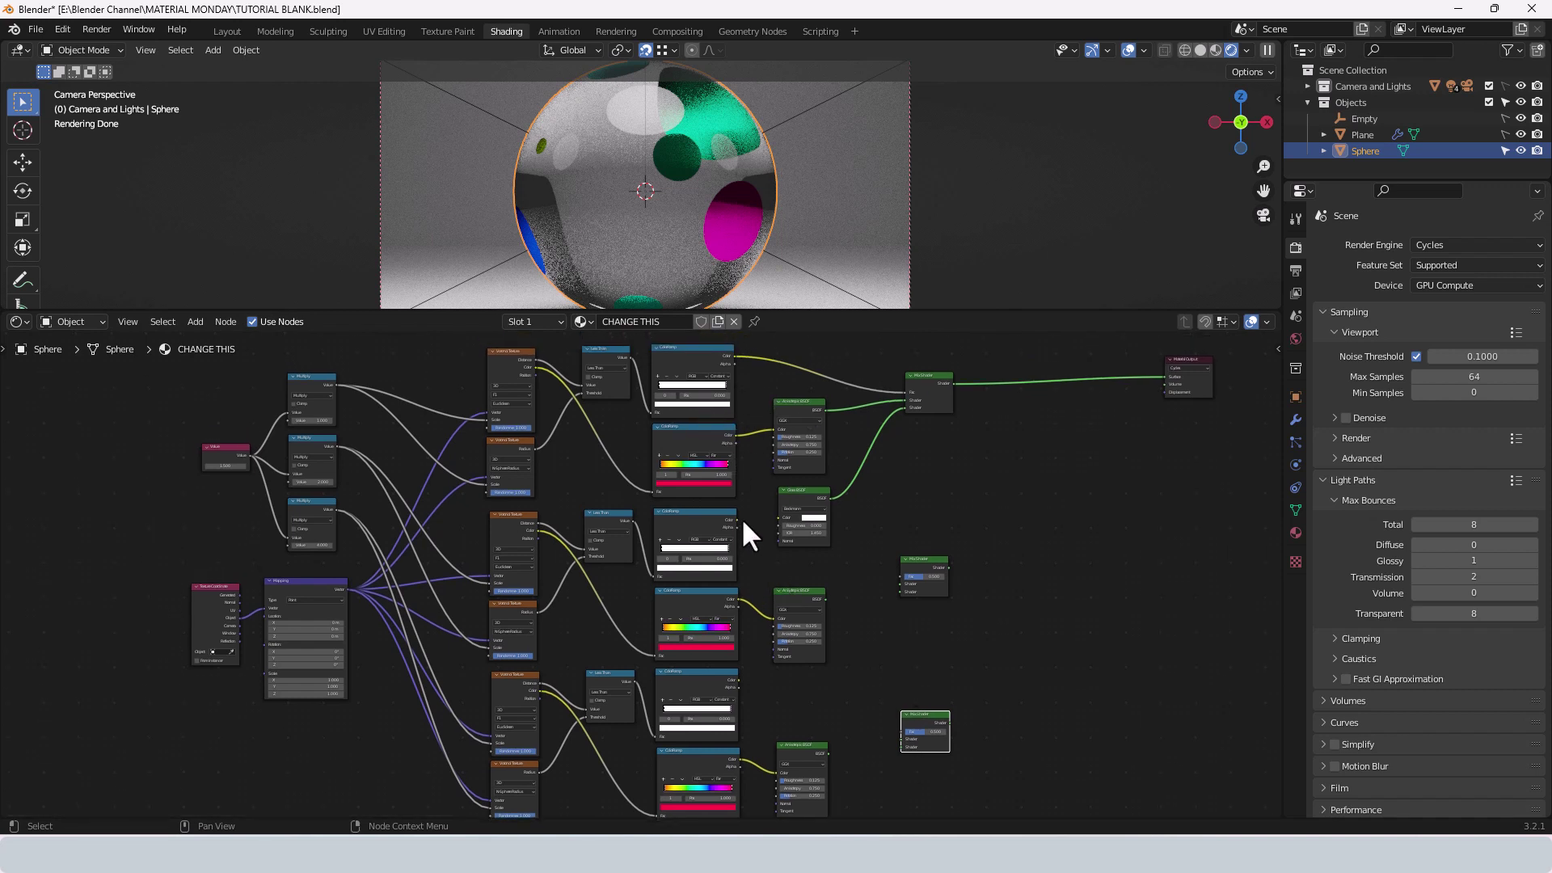
pyautogui.hotkey('alt', 'a')
# - Wire the middle and lowest ramps into Mix Shader factors and their Anisotropic BSDFs into shader inputs
pyautogui.moveTo(737, 519); pyautogui.dragTo(897, 576)
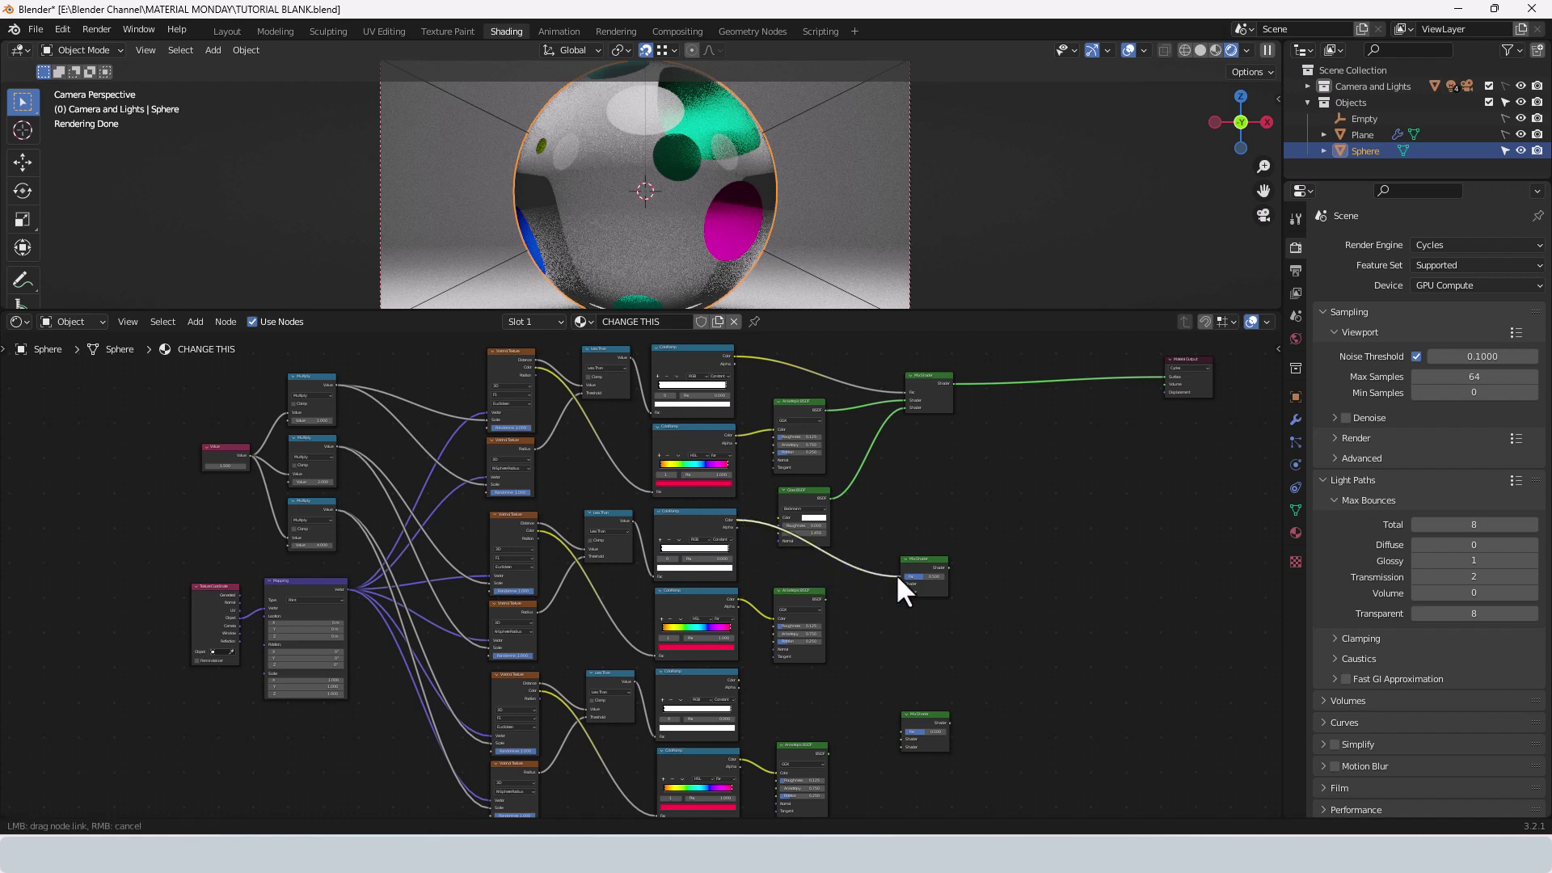
pyautogui.moveTo(896, 574); pyautogui.dragTo(897, 575)
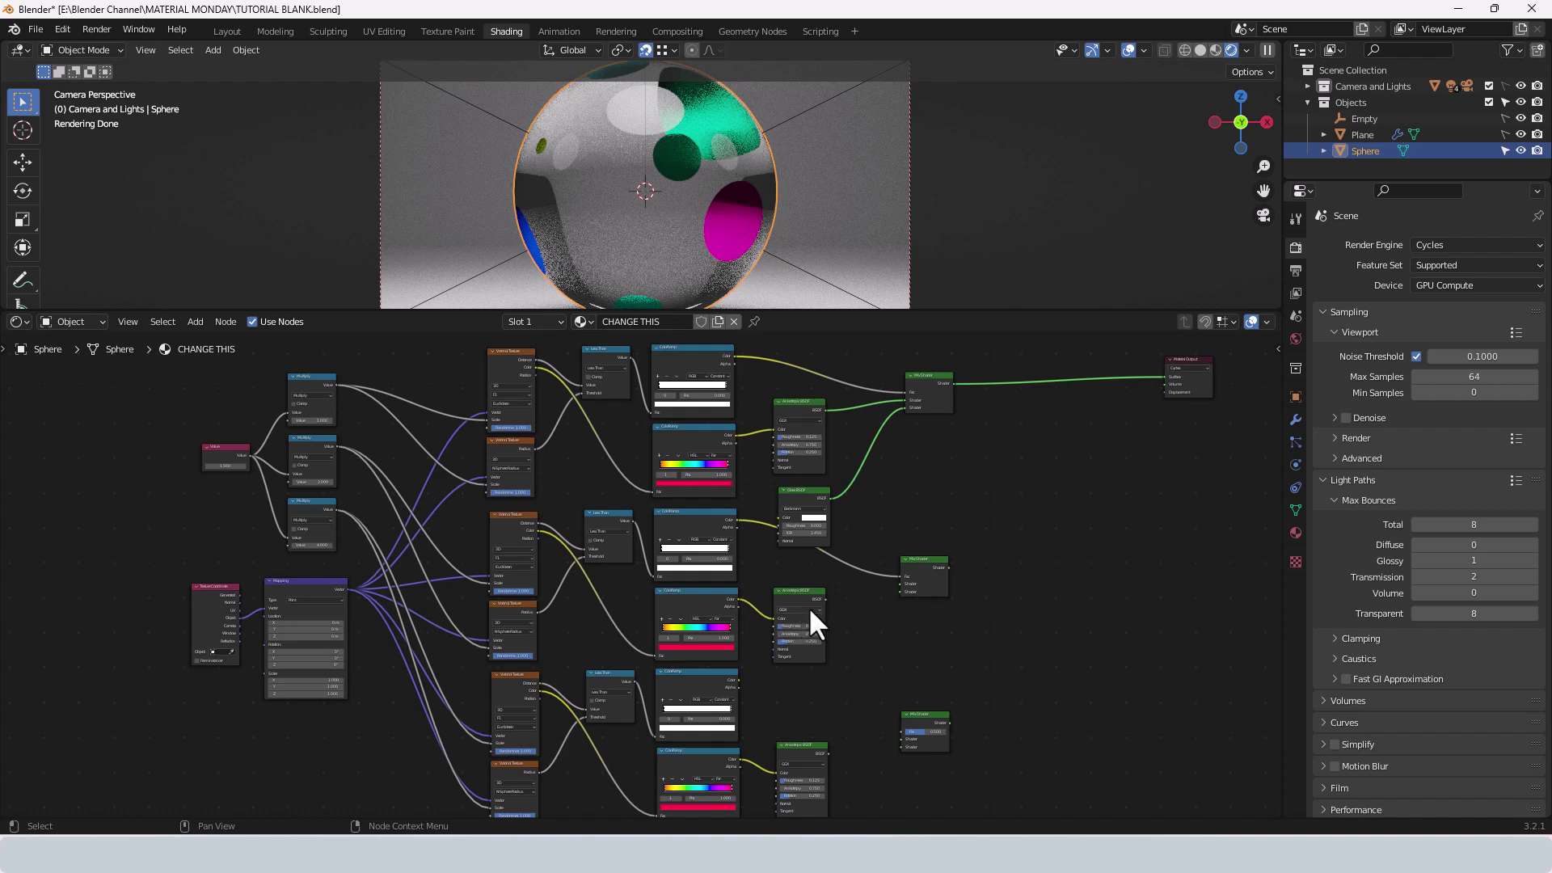
pyautogui.moveTo(825, 599); pyautogui.dragTo(900, 585)
pyautogui.moveTo(912, 616); pyautogui.dragTo(843, 531, button='middle')
pyautogui.moveTo(674, 594); pyautogui.dragTo(679, 596)
pyautogui.moveTo(775, 631); pyautogui.dragTo(834, 650)
pyautogui.moveTo(996, 540); pyautogui.dragTo(948, 627, button='middle')
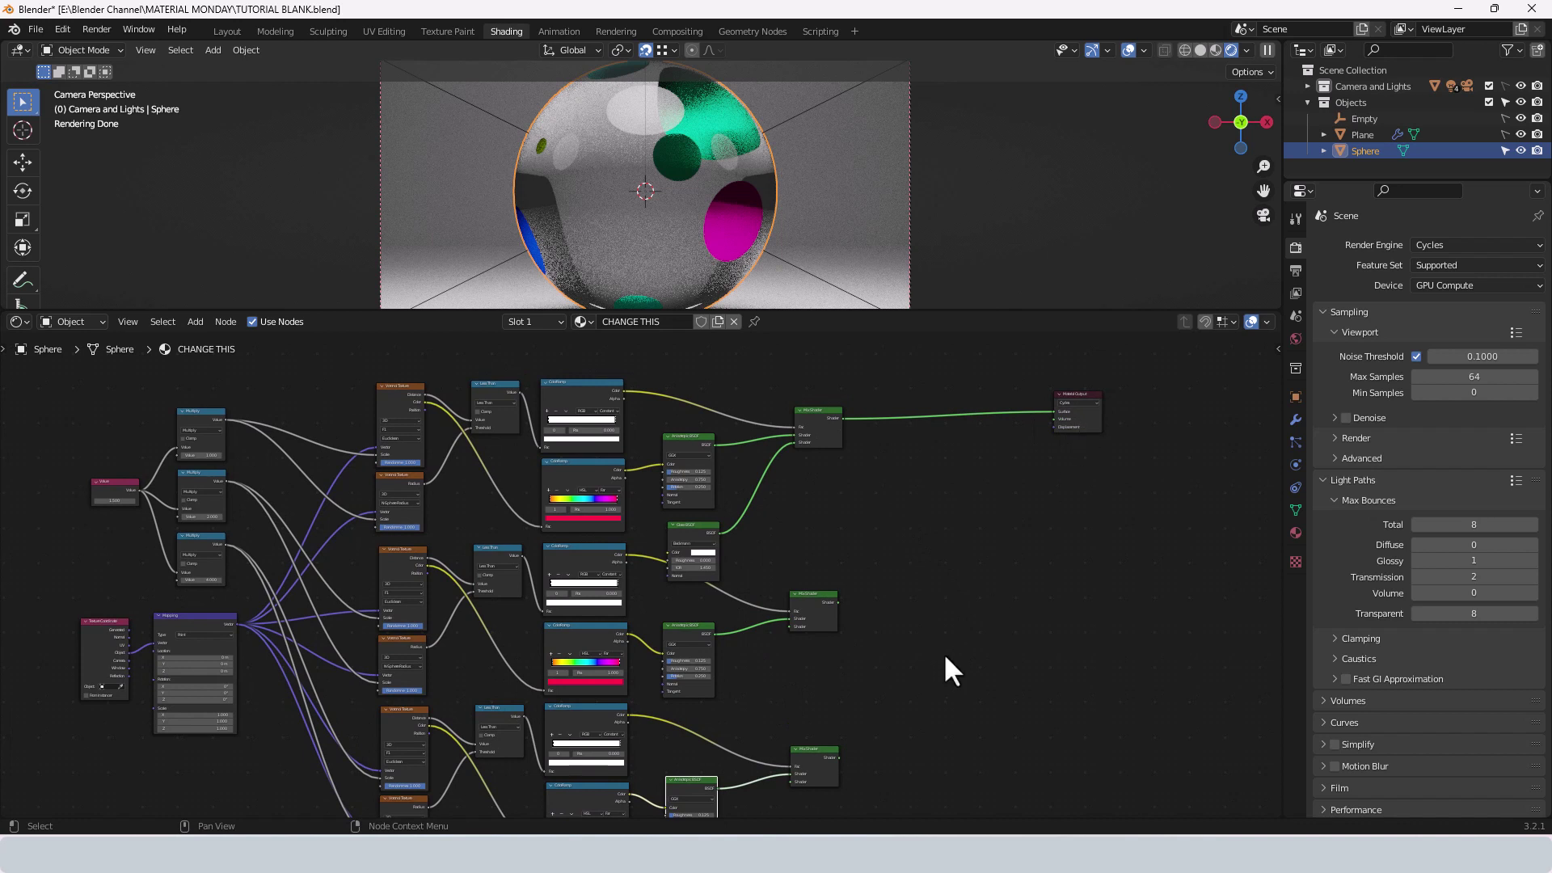
# - Insert two chained Add Shader nodes before the Material Output, discarding a stray Gradient Texture
pyautogui.hotkey('shift', 'a')
pyautogui.write('ade')
pyautogui.click(994, 663)
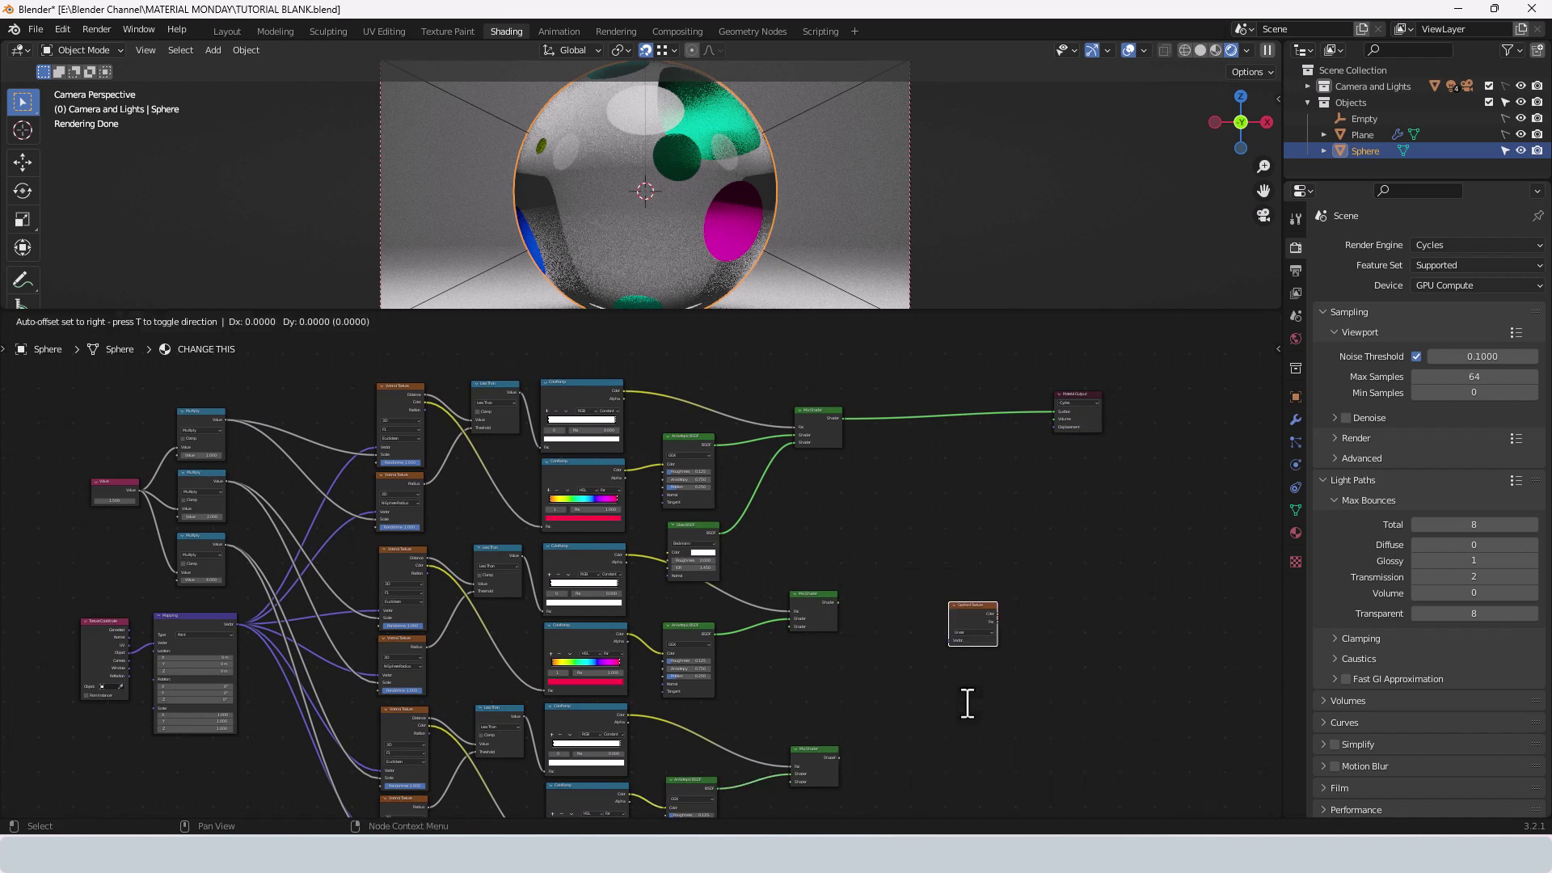
pyautogui.click(971, 675)
pyautogui.press('x')
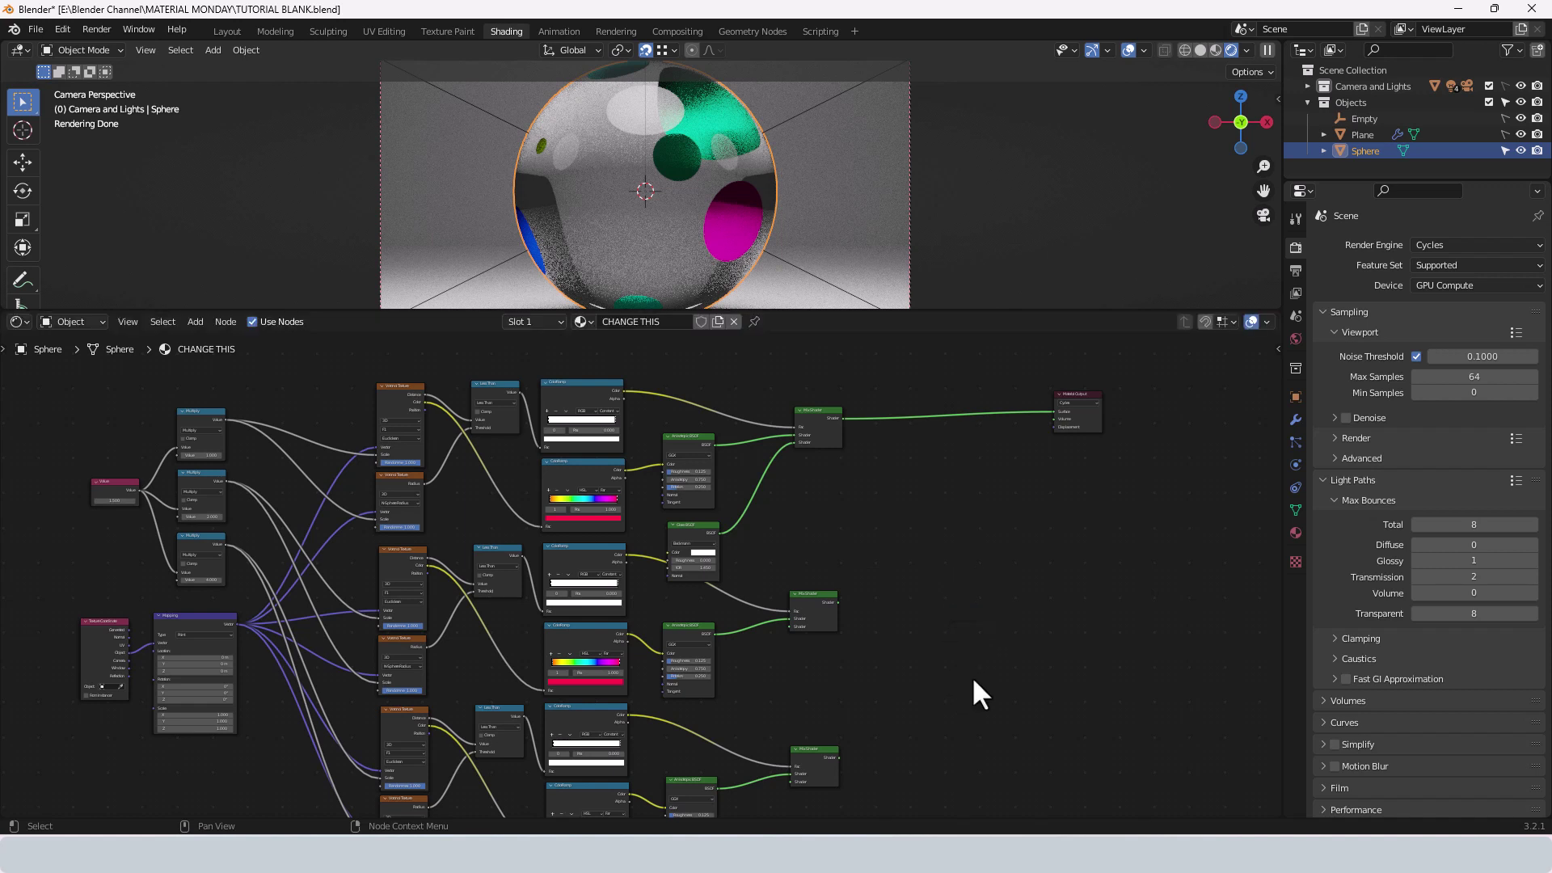
pyautogui.hotkey('shift', 'a')
pyautogui.click(946, 628)
pyautogui.write('add')
pyautogui.click(975, 660)
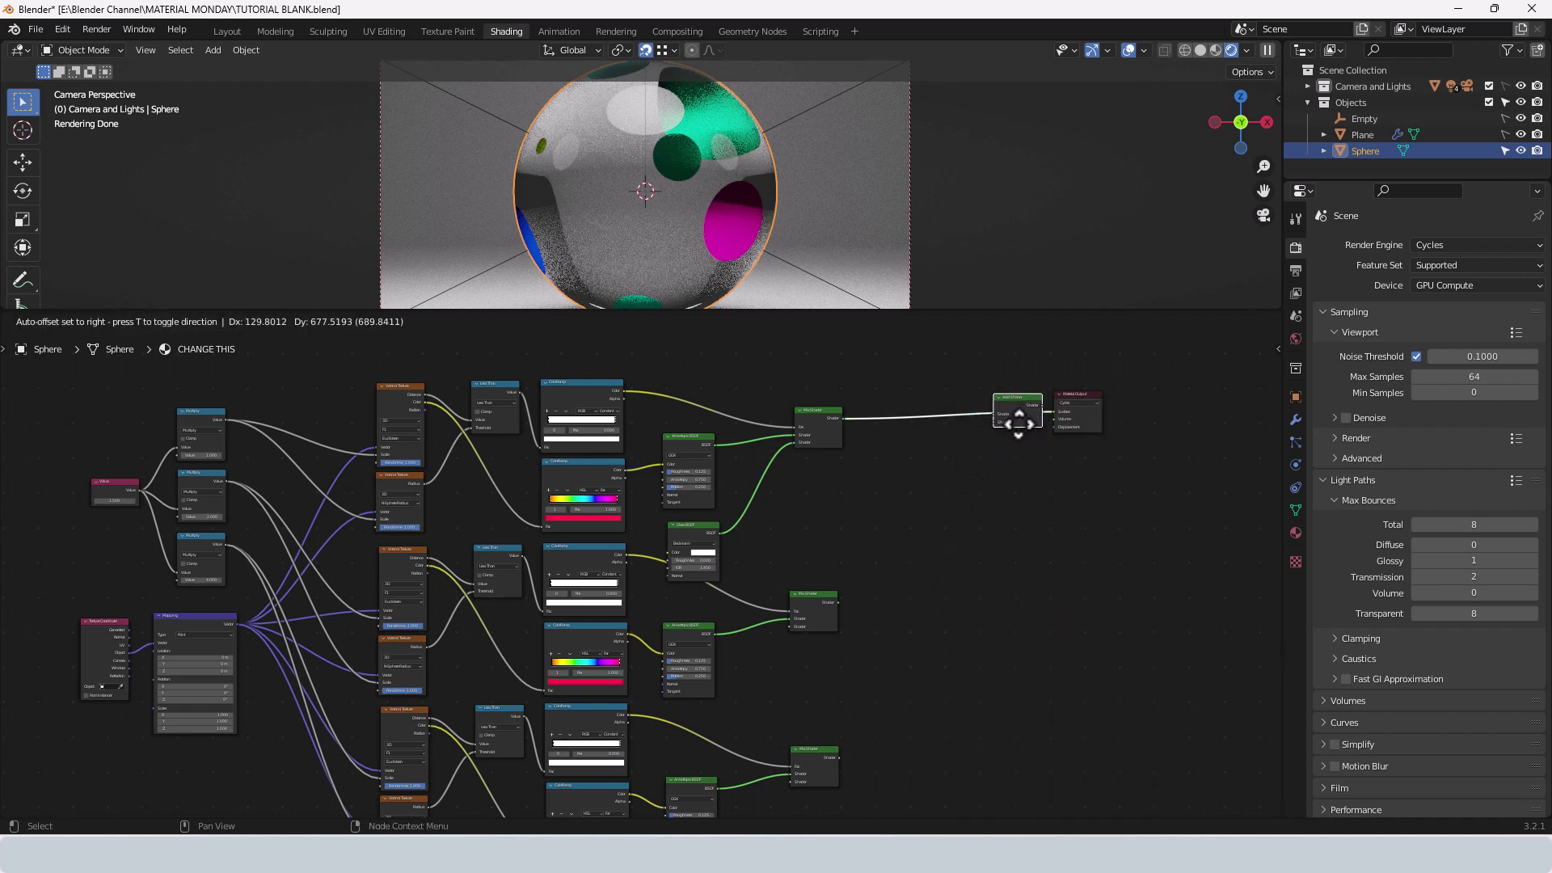
pyautogui.click(1016, 430)
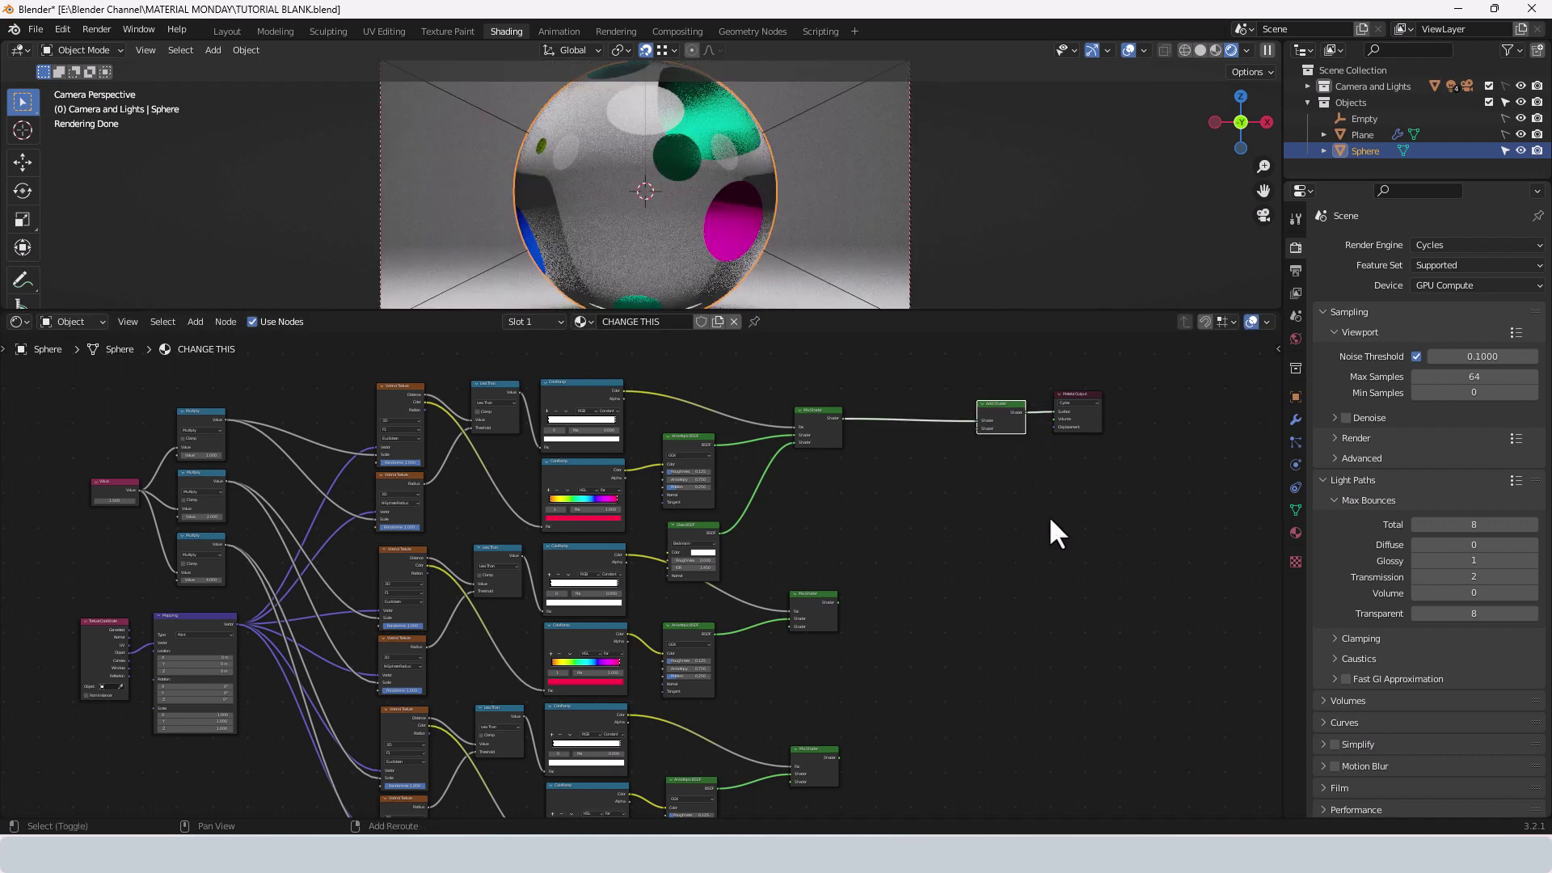
pyautogui.hotkey('shift', 'd')
pyautogui.click(964, 510)
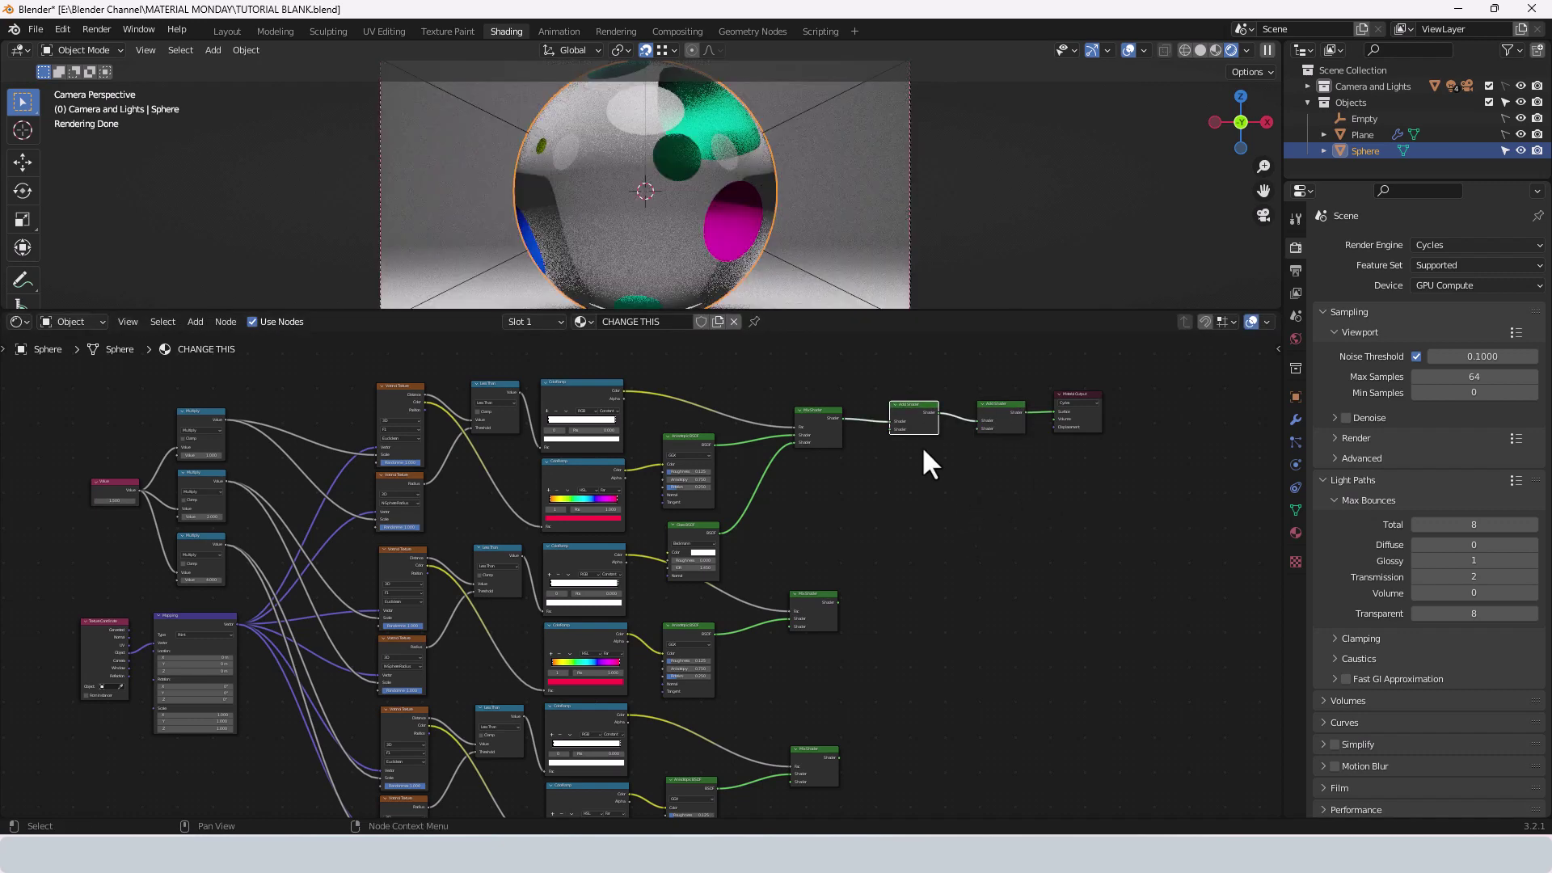
# - Connect the middle and bottom Mix Shaders into the second Shader inputs of the two Add Shaders
pyautogui.moveTo(970, 439); pyautogui.dragTo(1016, 440, button='middle')
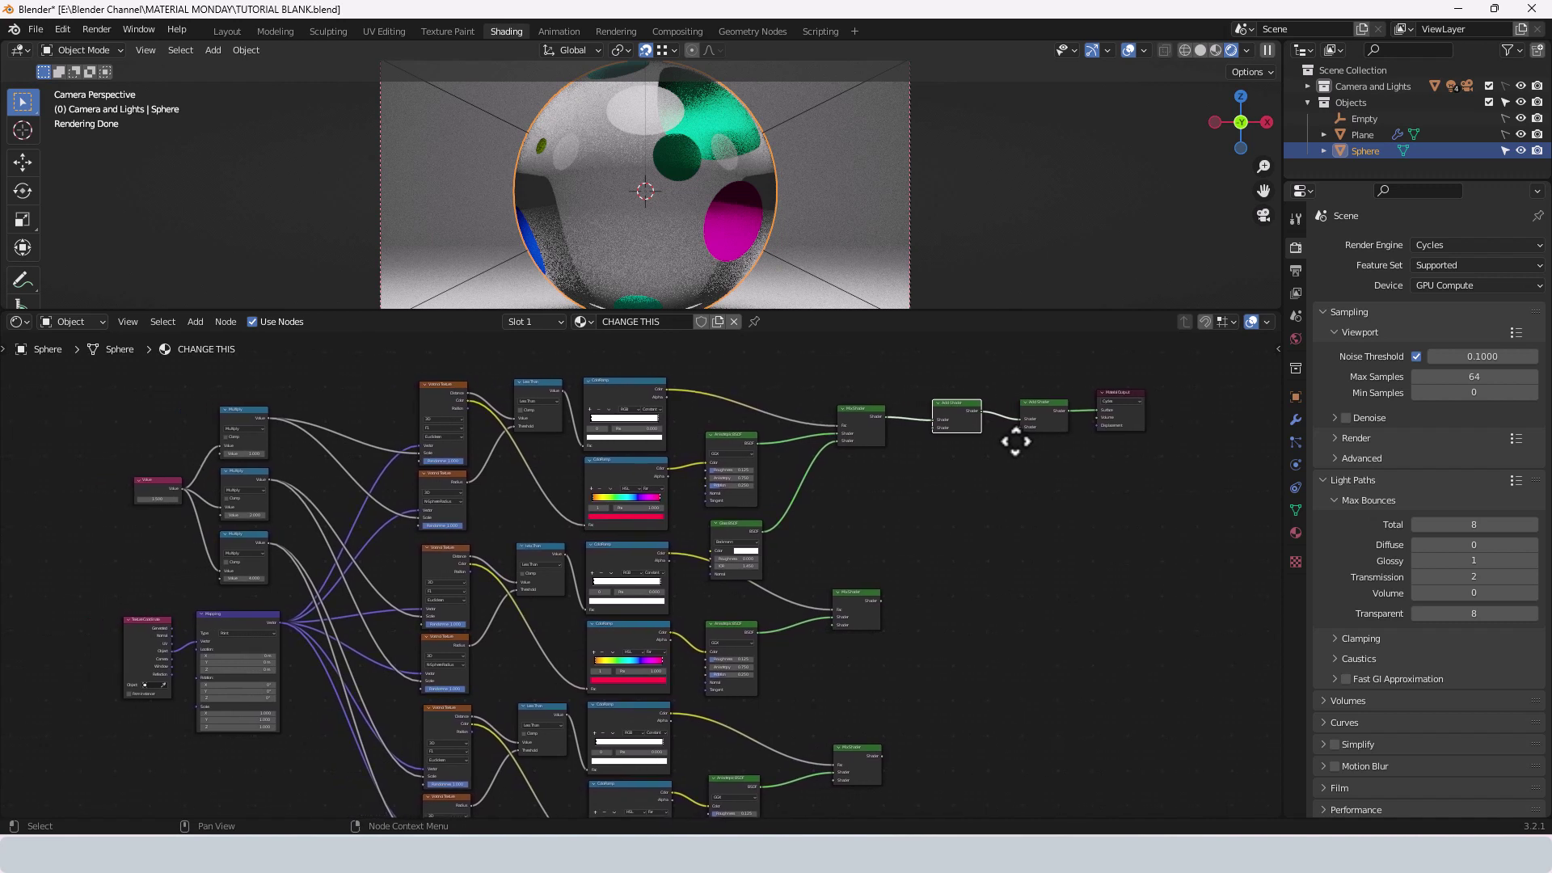
pyautogui.click(864, 415)
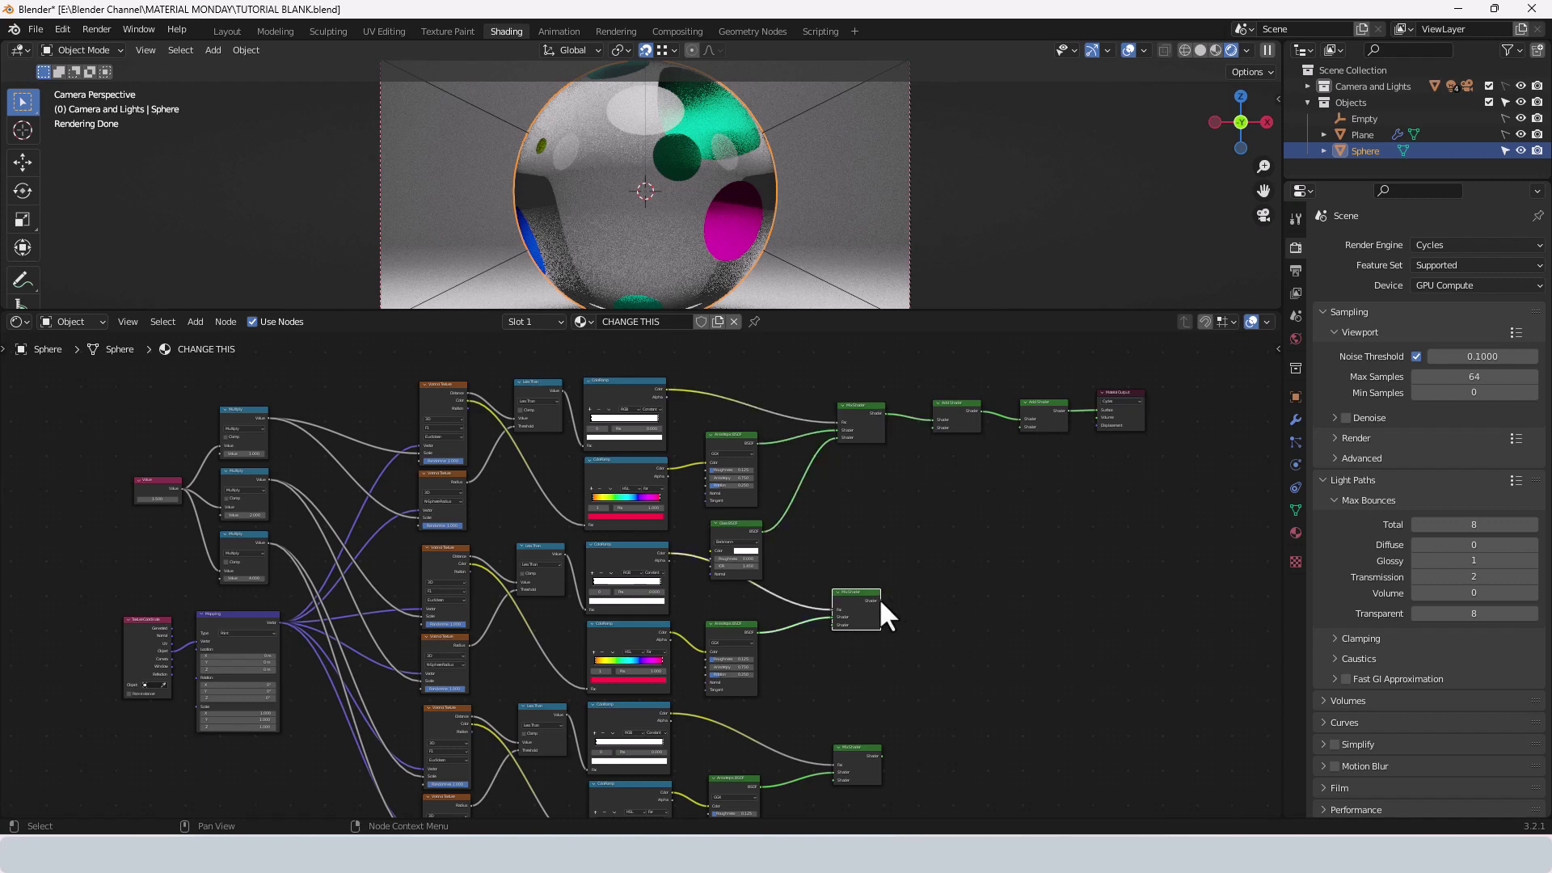
pyautogui.moveTo(879, 600); pyautogui.dragTo(930, 425)
pyautogui.moveTo(881, 756); pyautogui.dragTo(1020, 425)
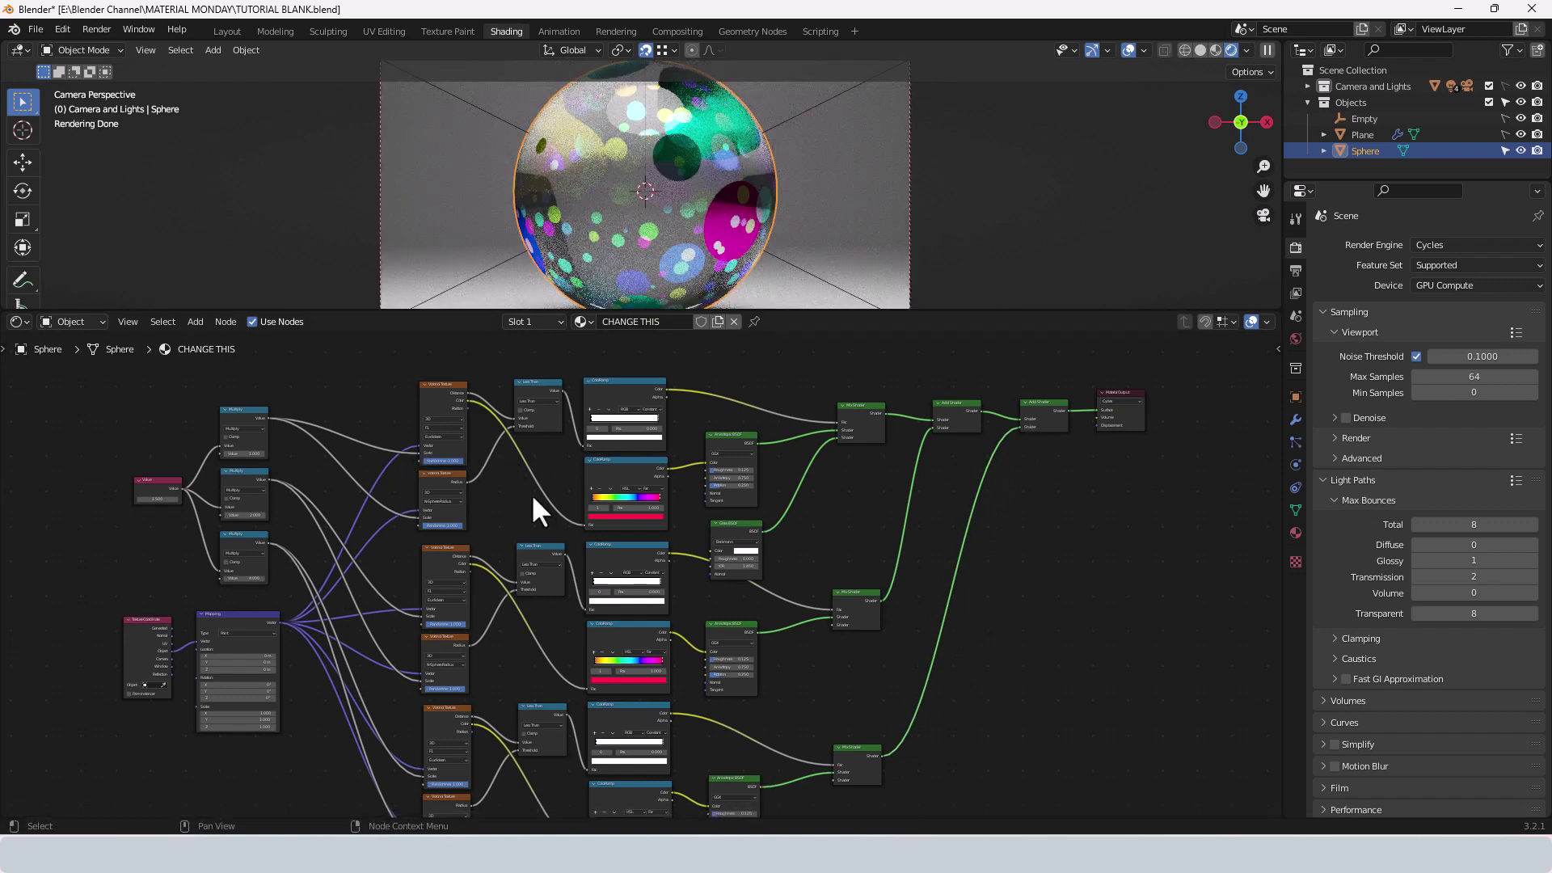
pyautogui.scroll(-1, 531, 493)
pyautogui.keyDown('shift'); pyautogui.scroll(-2, 531, 493); pyautogui.keyUp('shift')
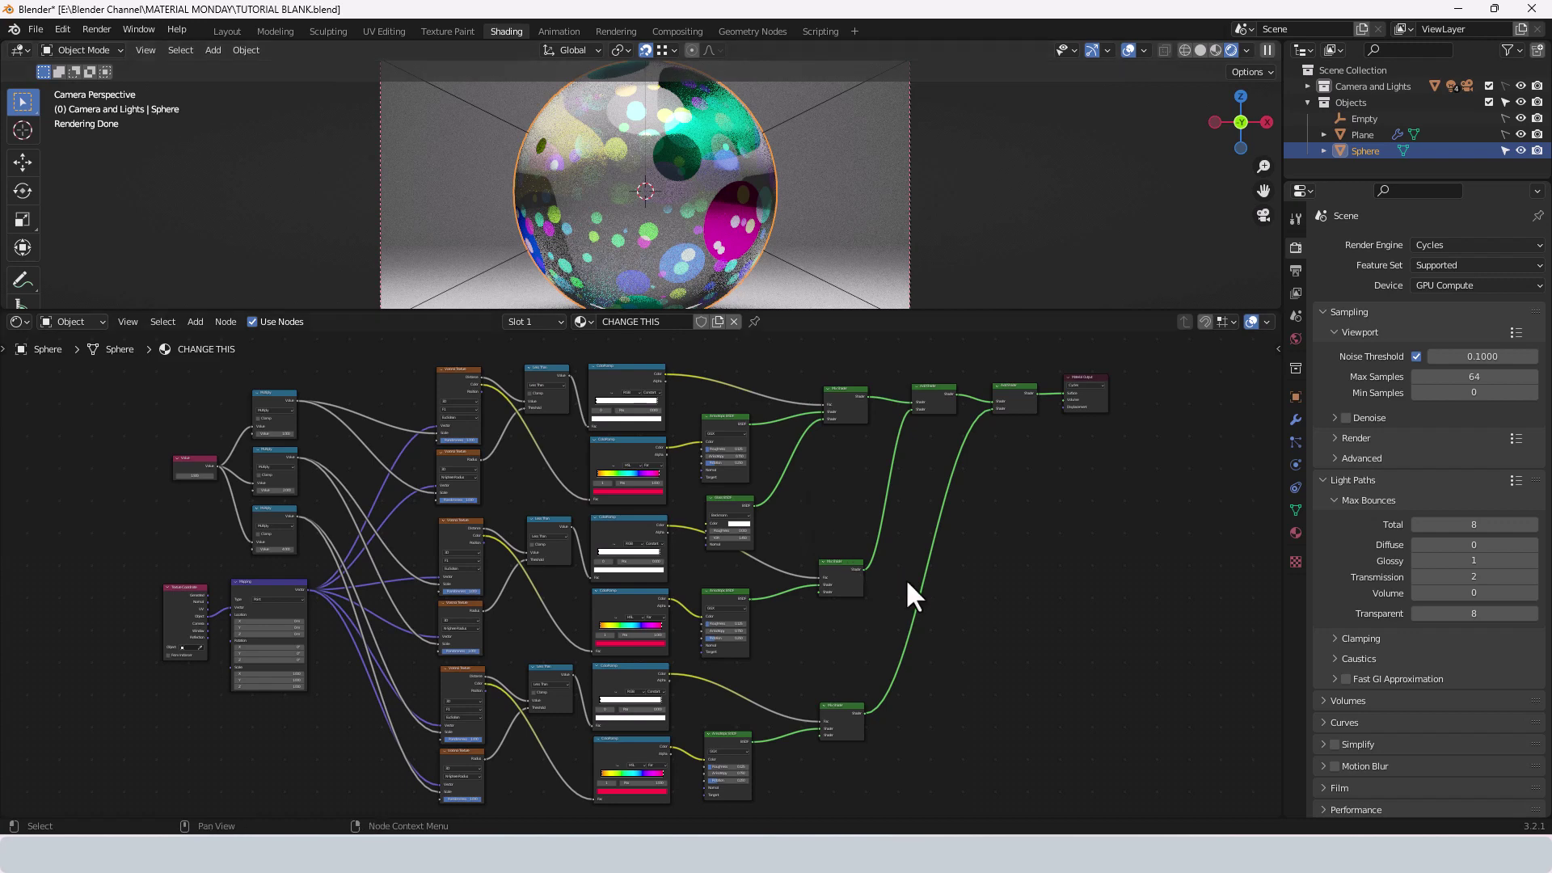
pyautogui.scroll(-4, 907, 582)
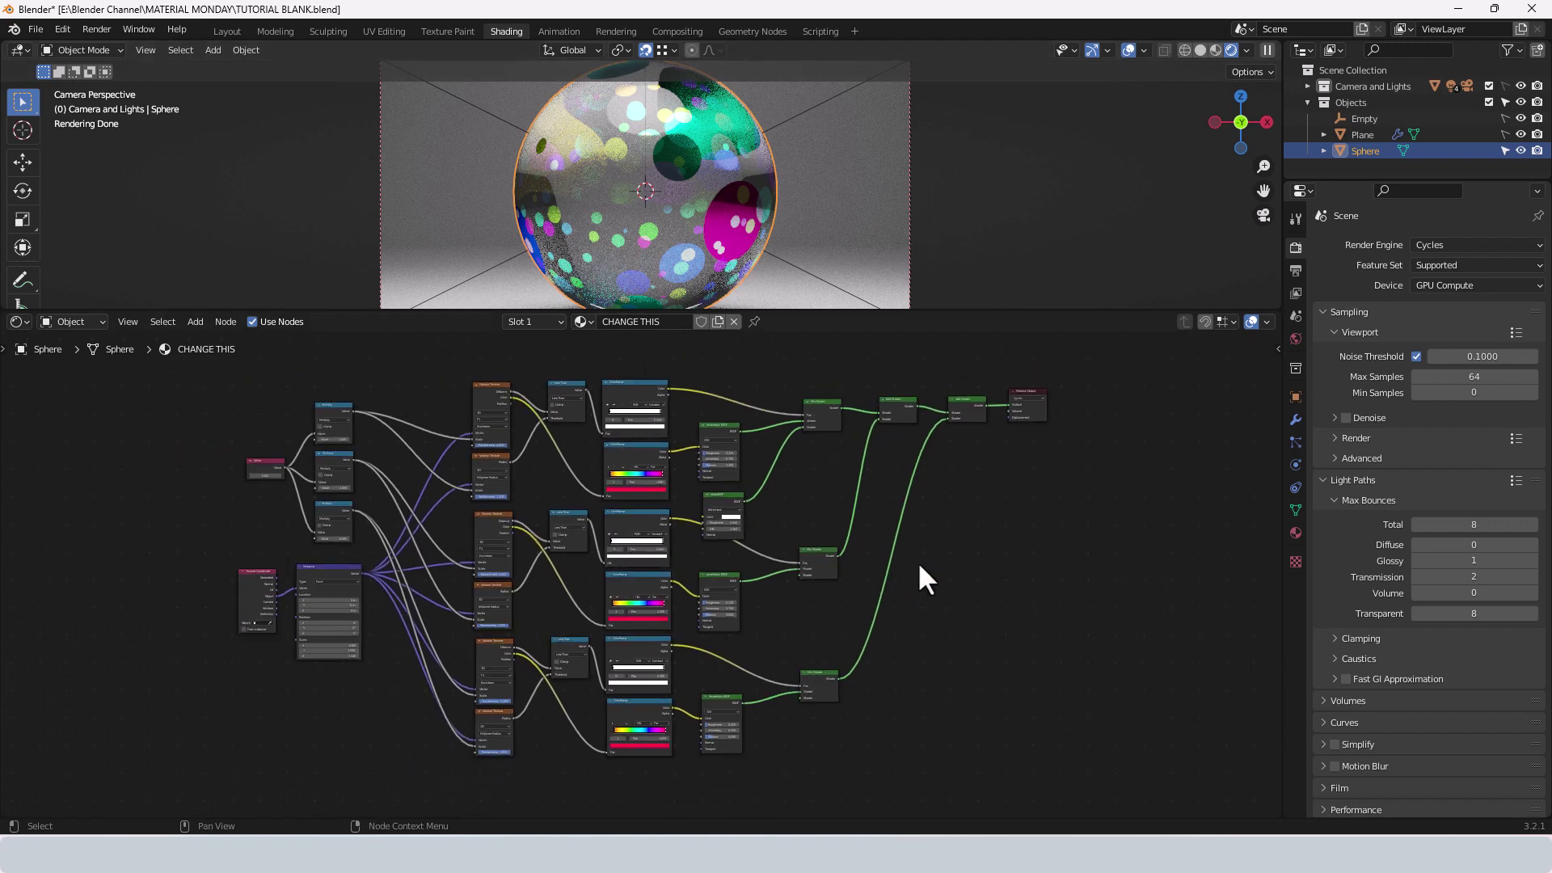
# - Box-select the top, middle and bottom dot-layer node groups in turn, including the anisotropic shader
pyautogui.scroll(2, 969, 566)
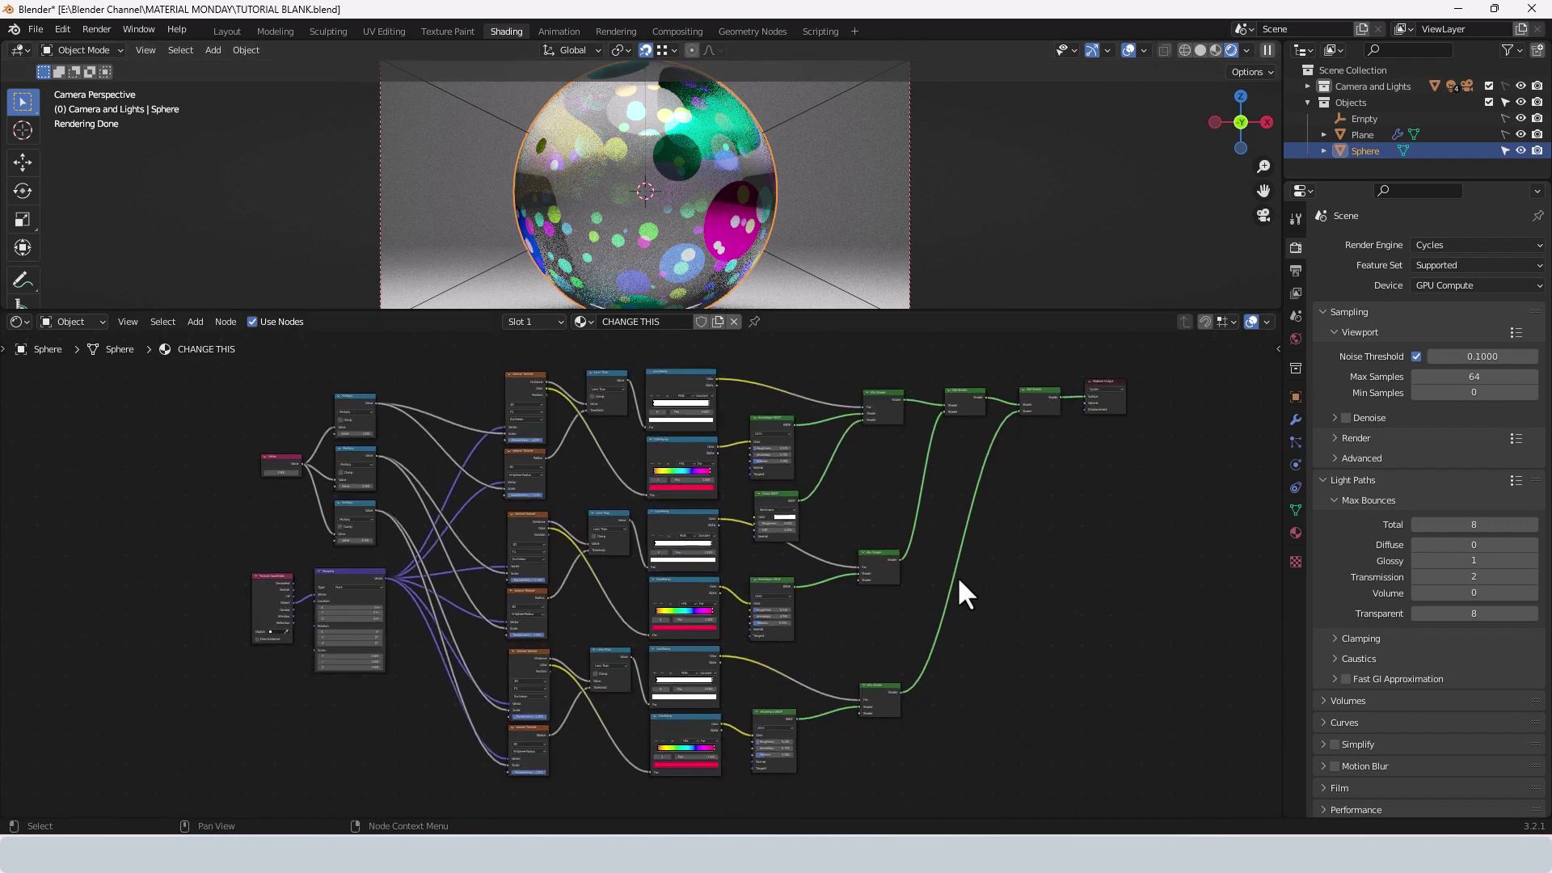
pyautogui.moveTo(477, 380); pyautogui.dragTo(789, 476)
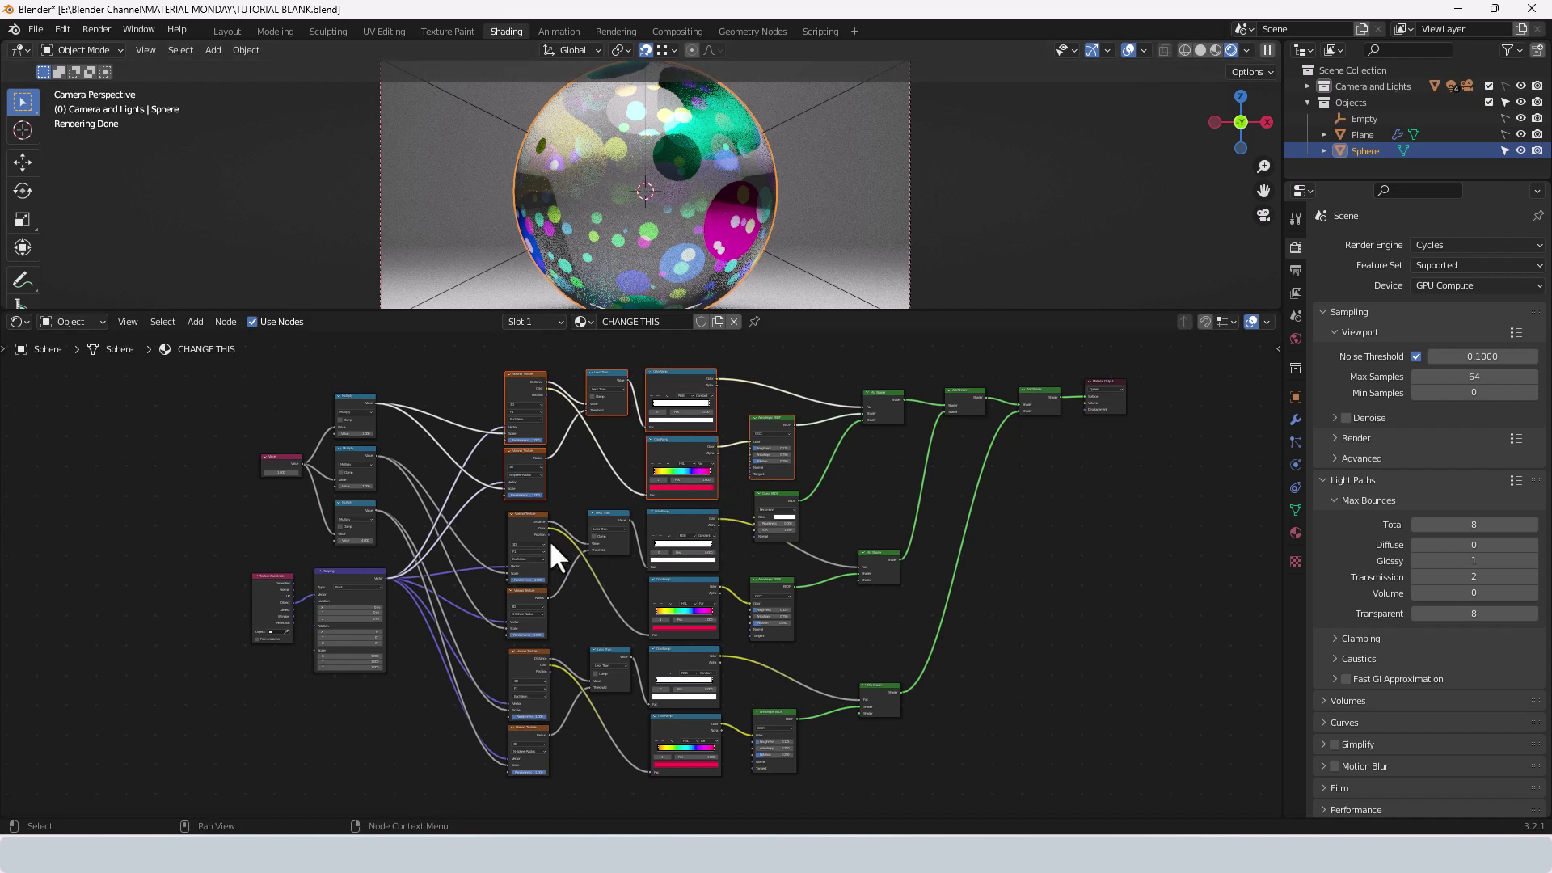
pyautogui.moveTo(487, 531); pyautogui.dragTo(750, 604)
pyautogui.keyDown('shift'); pyautogui.click(775, 608); pyautogui.keyUp('shift')
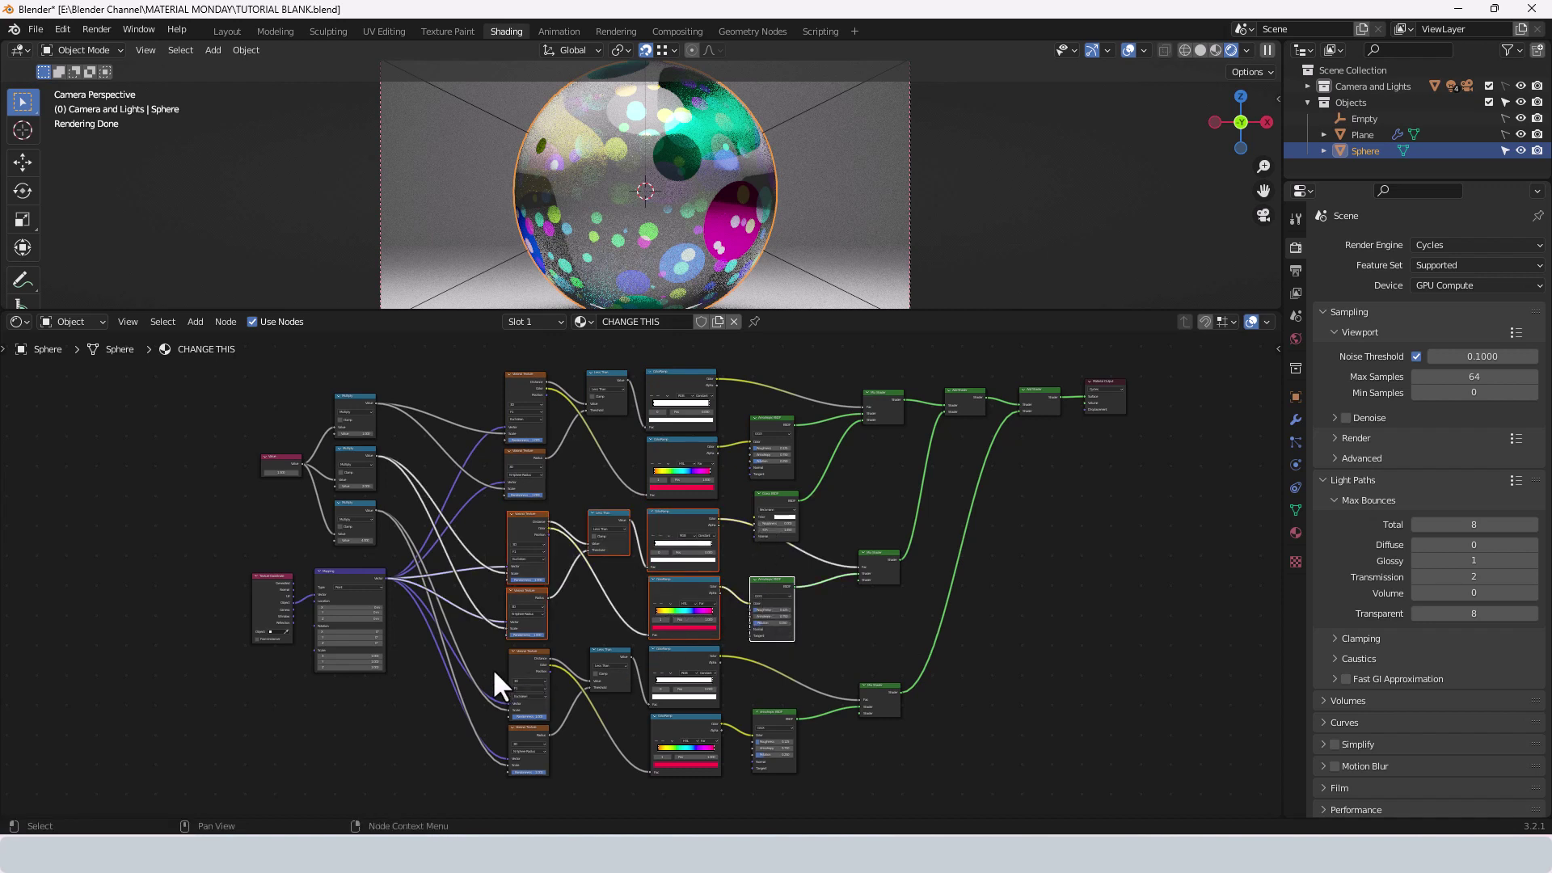
pyautogui.moveTo(492, 667); pyautogui.dragTo(762, 782)
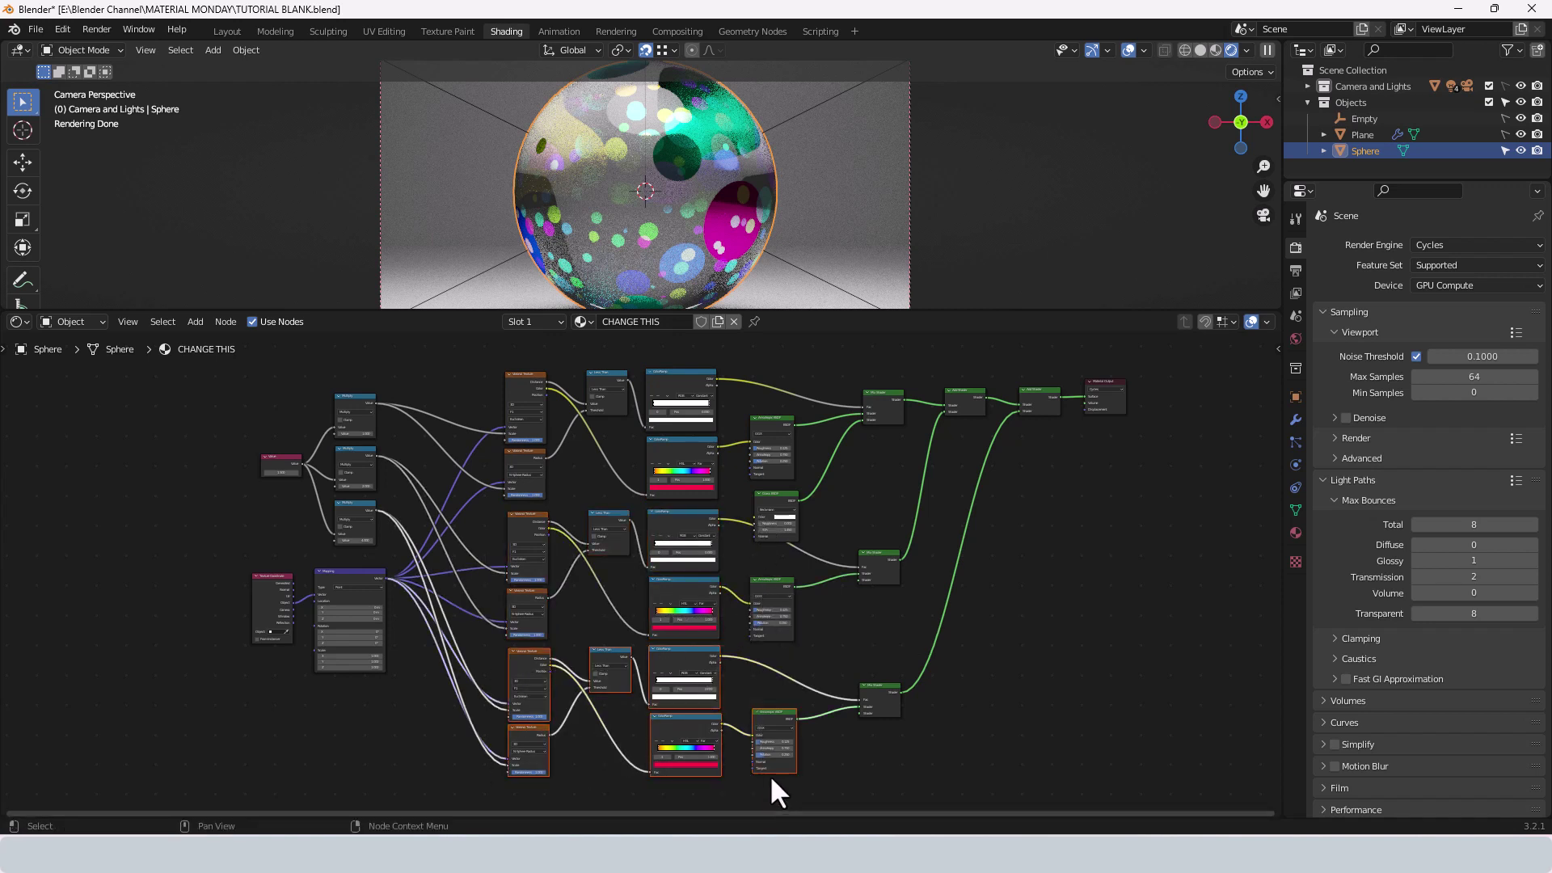
# - Set the lower Multiply node's value to 2
pyautogui.scroll(3, 350, 541)
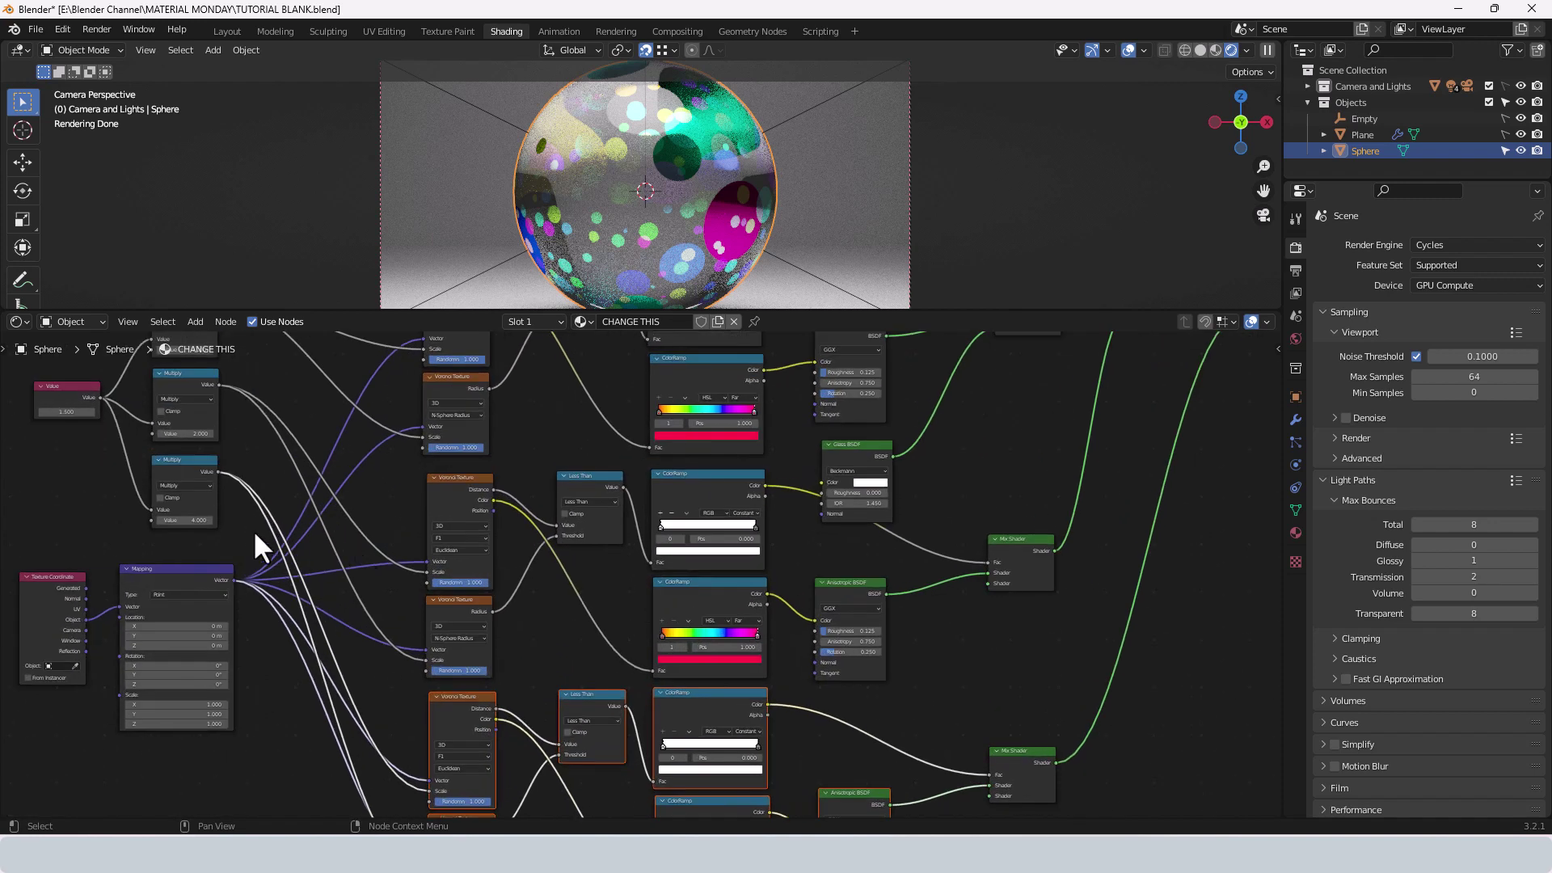
pyautogui.moveTo(253, 543); pyautogui.dragTo(505, 547, button='middle')
pyautogui.click(461, 530)
pyautogui.write('2')
pyautogui.press('Return')
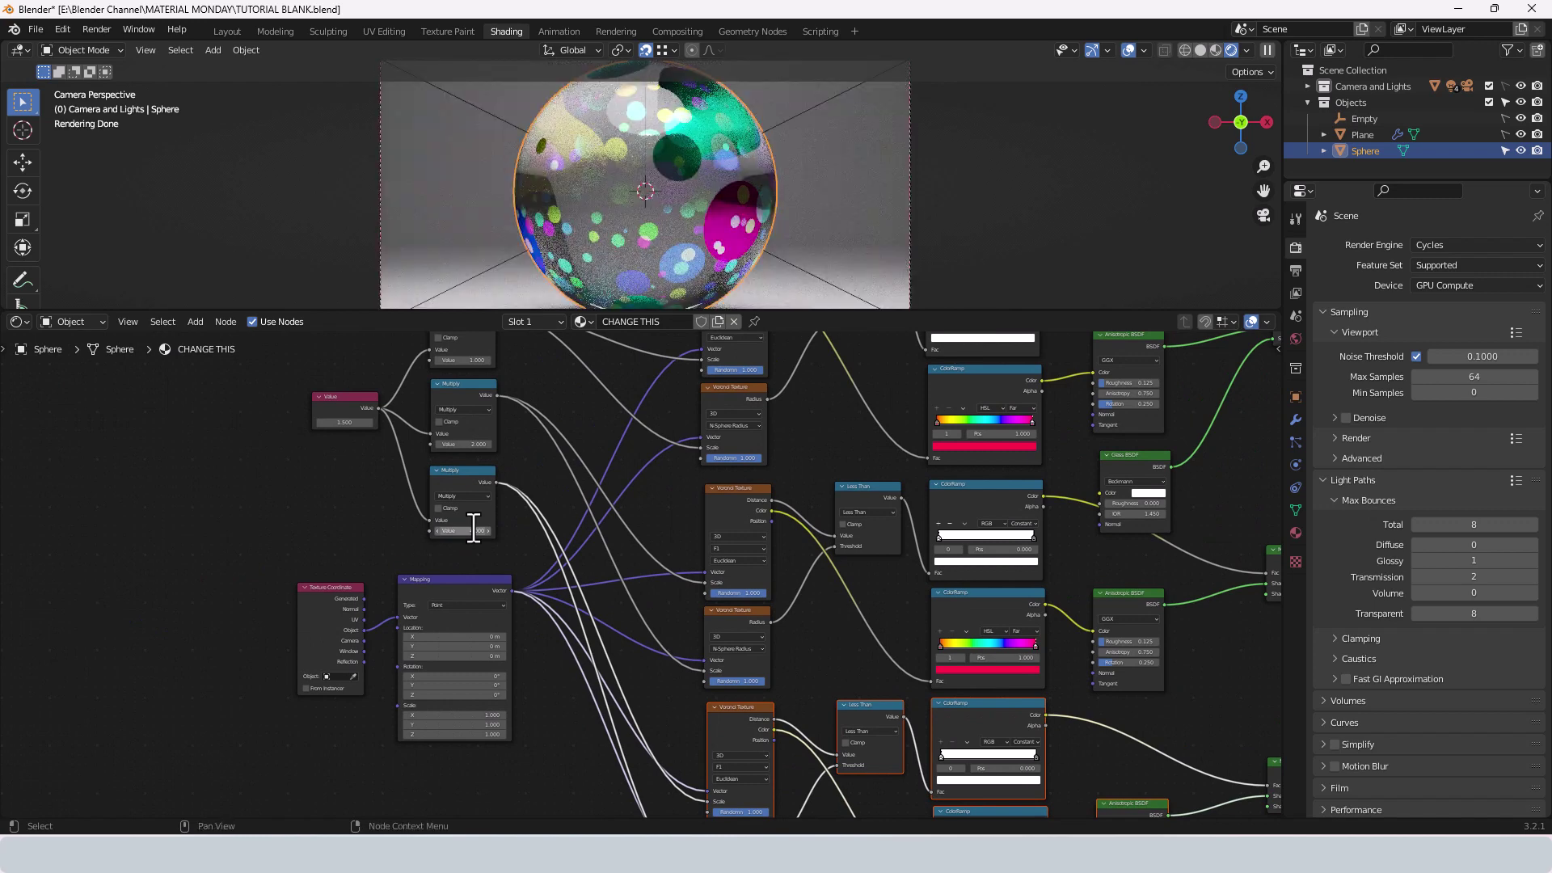
# - Move the Glass BSDF right and shift the Mix Shader, Add Shaders and Material Output further right
pyautogui.scroll(-5, 749, 480)
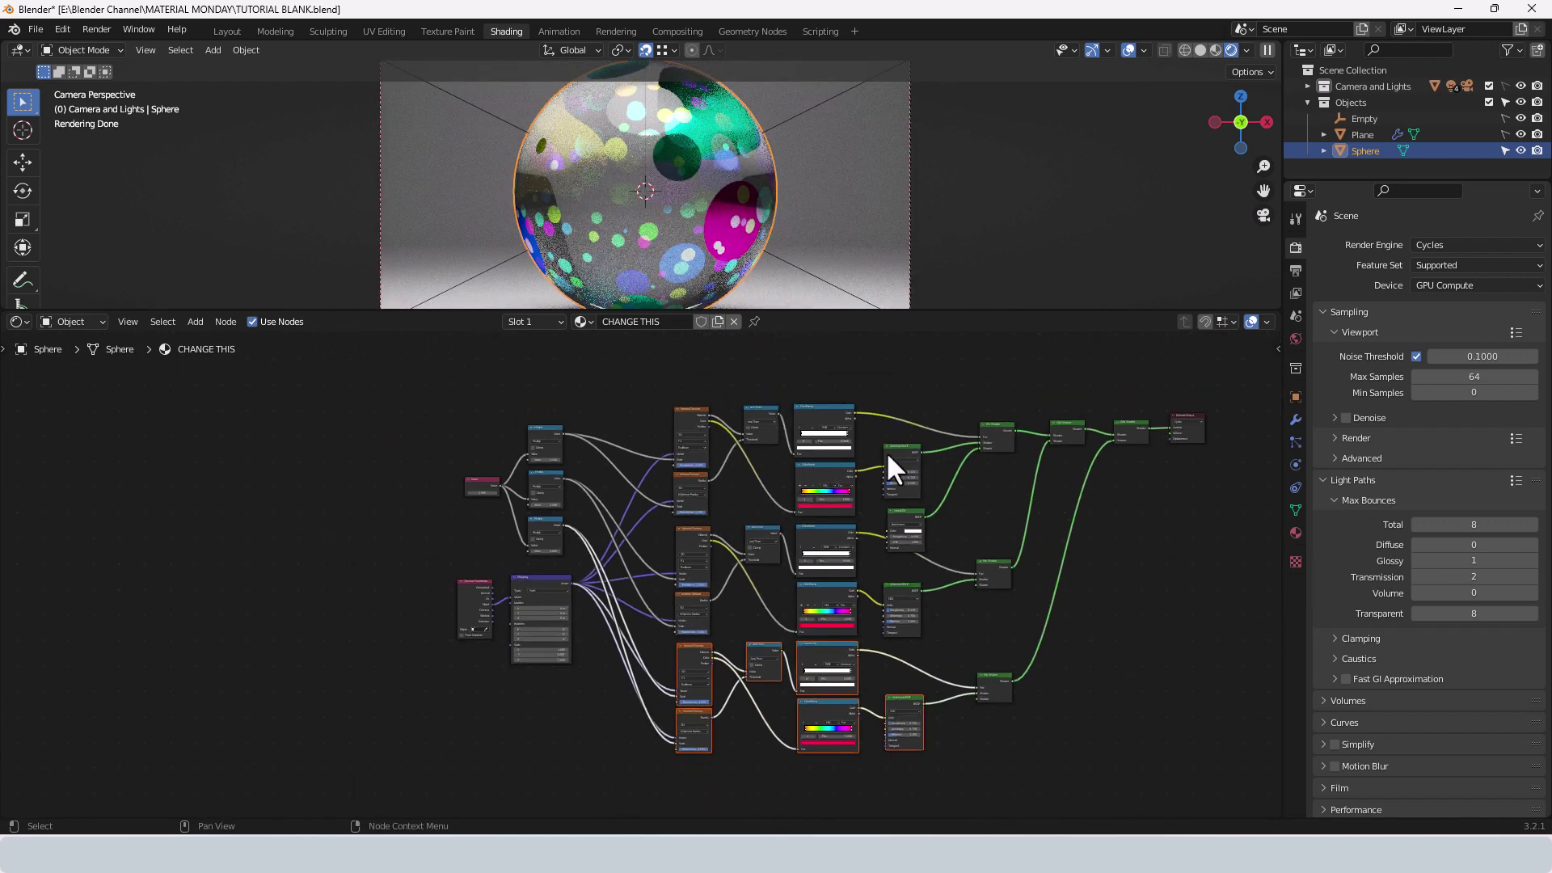
pyautogui.scroll(1, 886, 451)
pyautogui.moveTo(886, 451); pyautogui.dragTo(749, 448, button='middle')
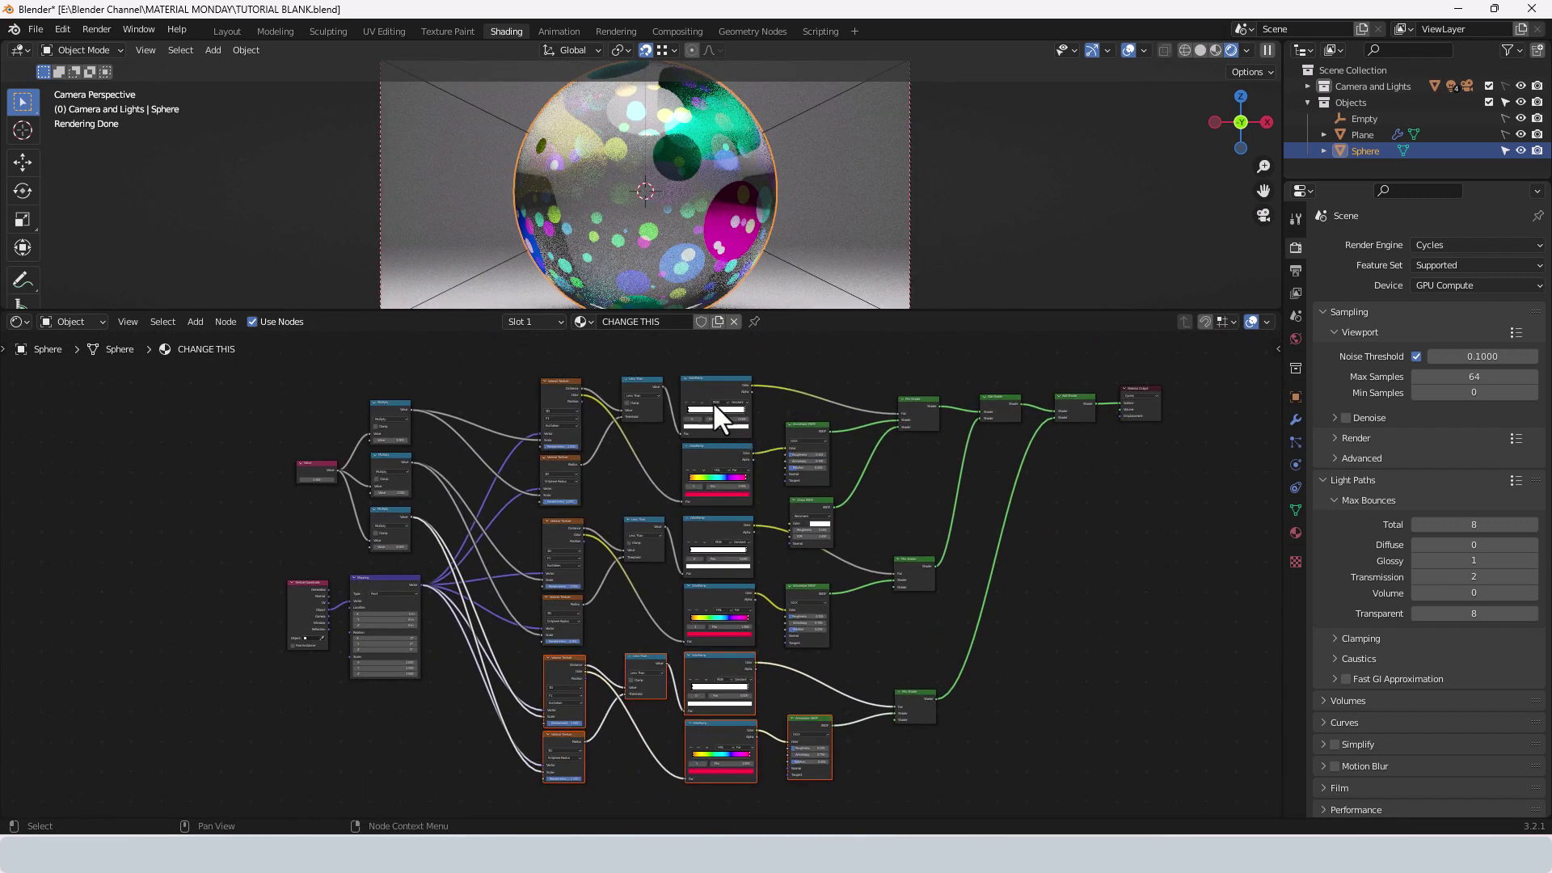
pyautogui.moveTo(808, 517); pyautogui.dragTo(912, 502)
pyautogui.moveTo(895, 365); pyautogui.dragTo(1159, 436)
pyautogui.moveTo(935, 412); pyautogui.dragTo(1036, 436)
# - Wrap the top dot-layer nodes in a frame from the Node Wrangler sidebar, nudging the Glass BSDF aside
pyautogui.press('n')
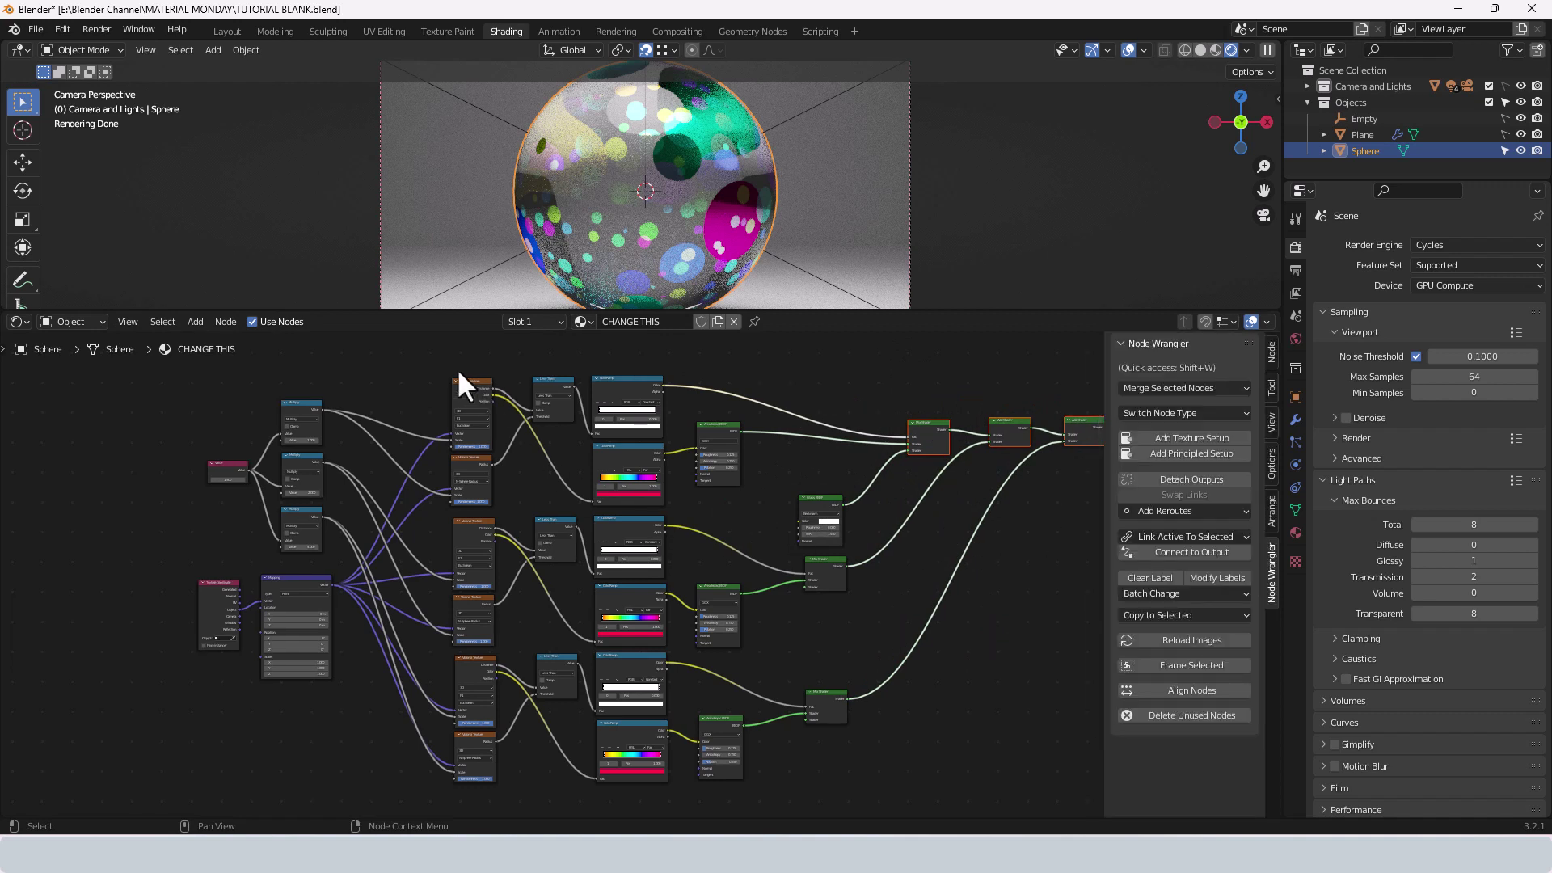
pyautogui.moveTo(444, 362); pyautogui.dragTo(711, 486)
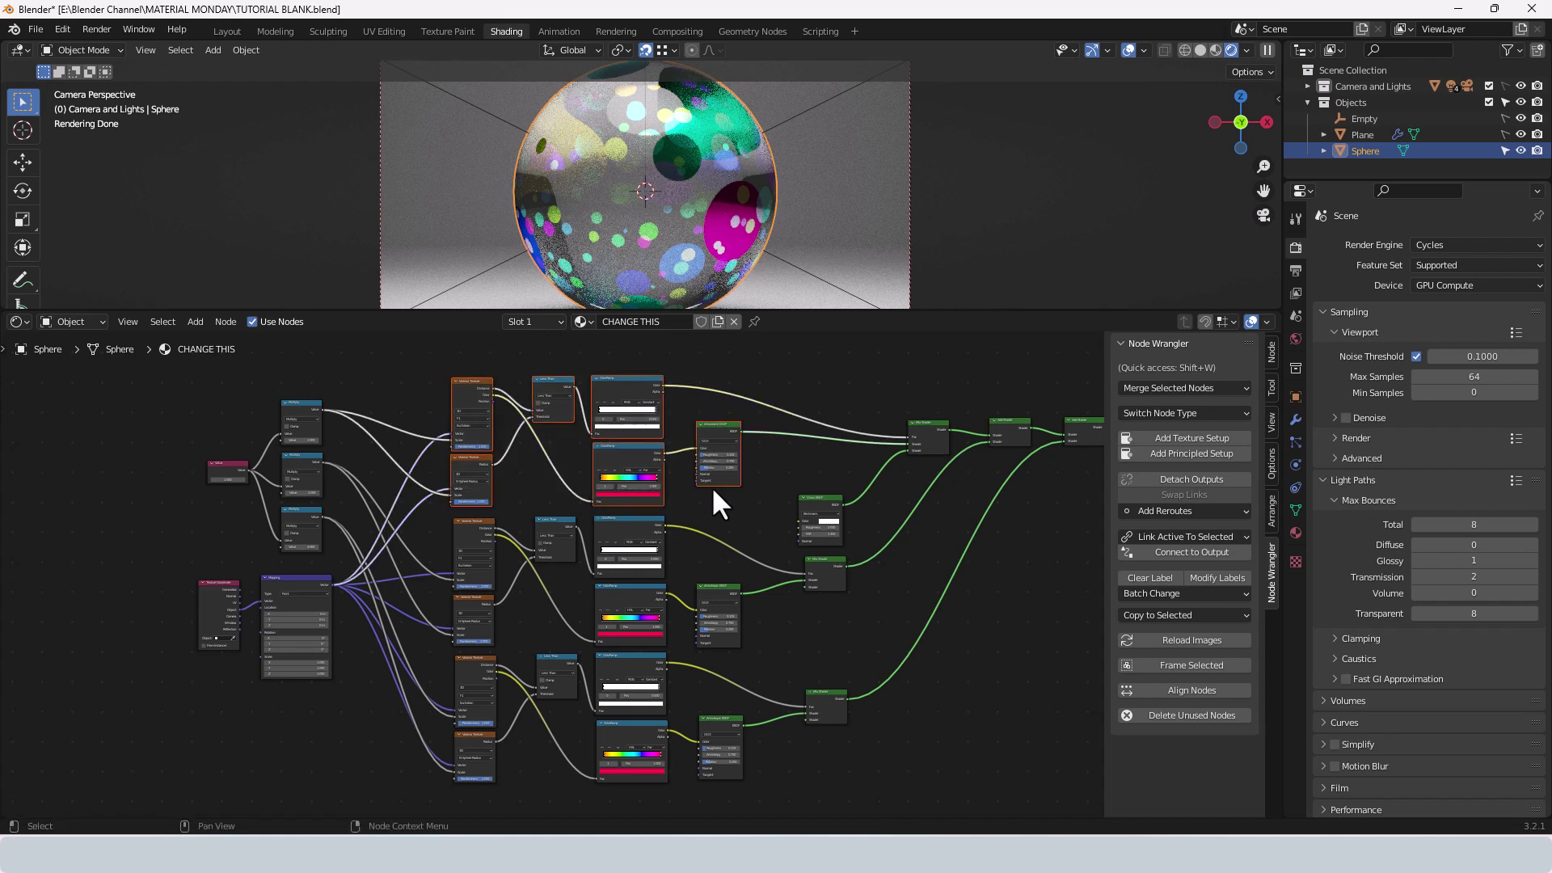
pyautogui.click(1191, 664)
pyautogui.scroll(2, 726, 552)
pyautogui.scroll(1, 716, 559)
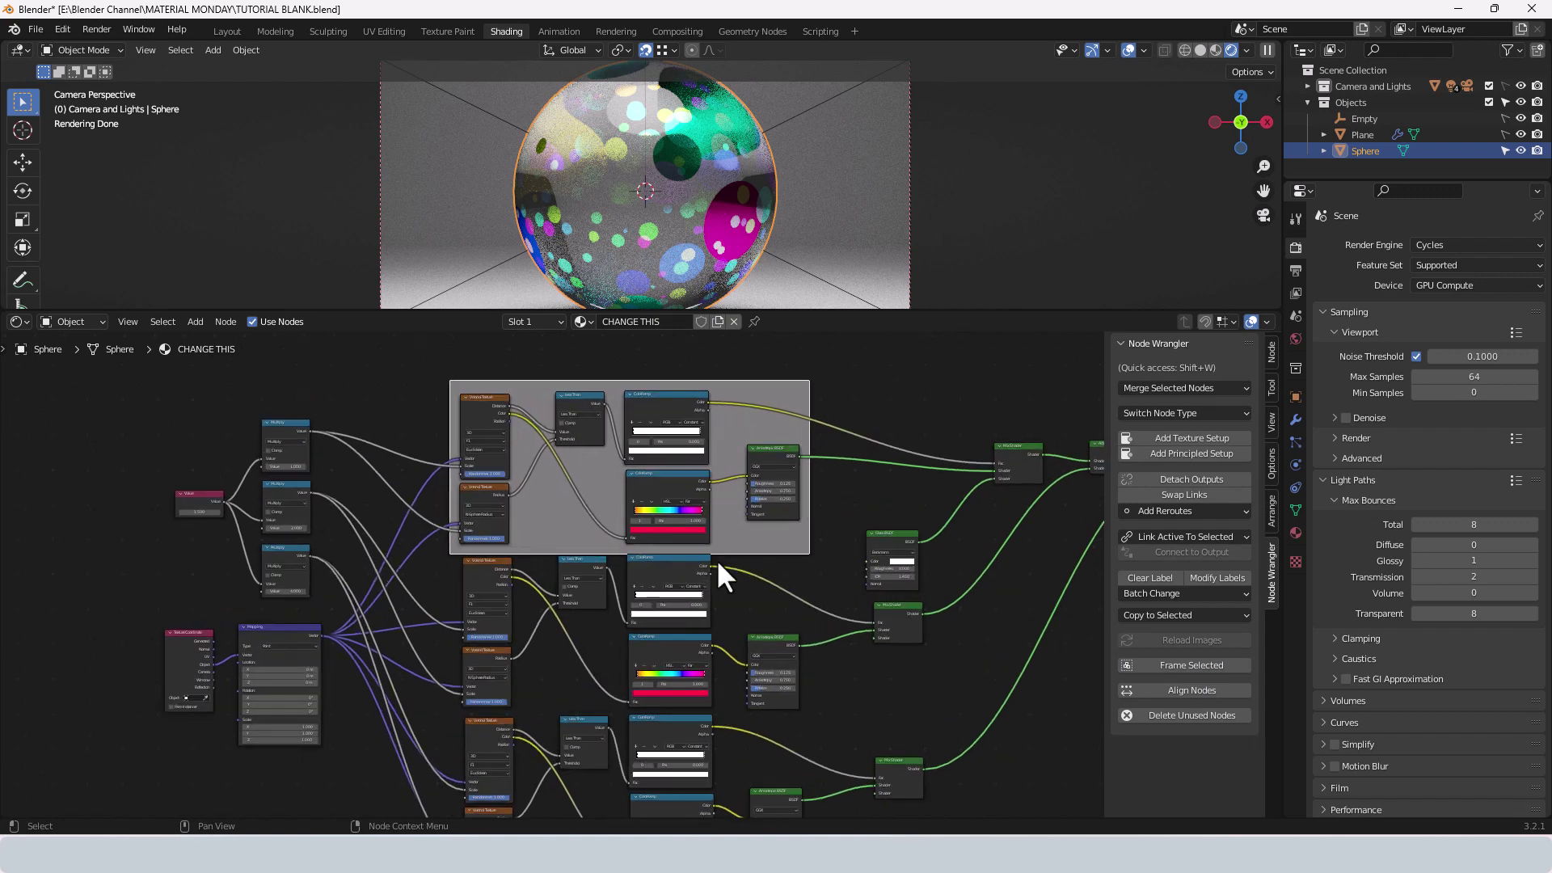
pyautogui.scroll(1, 716, 560)
pyautogui.press('b')
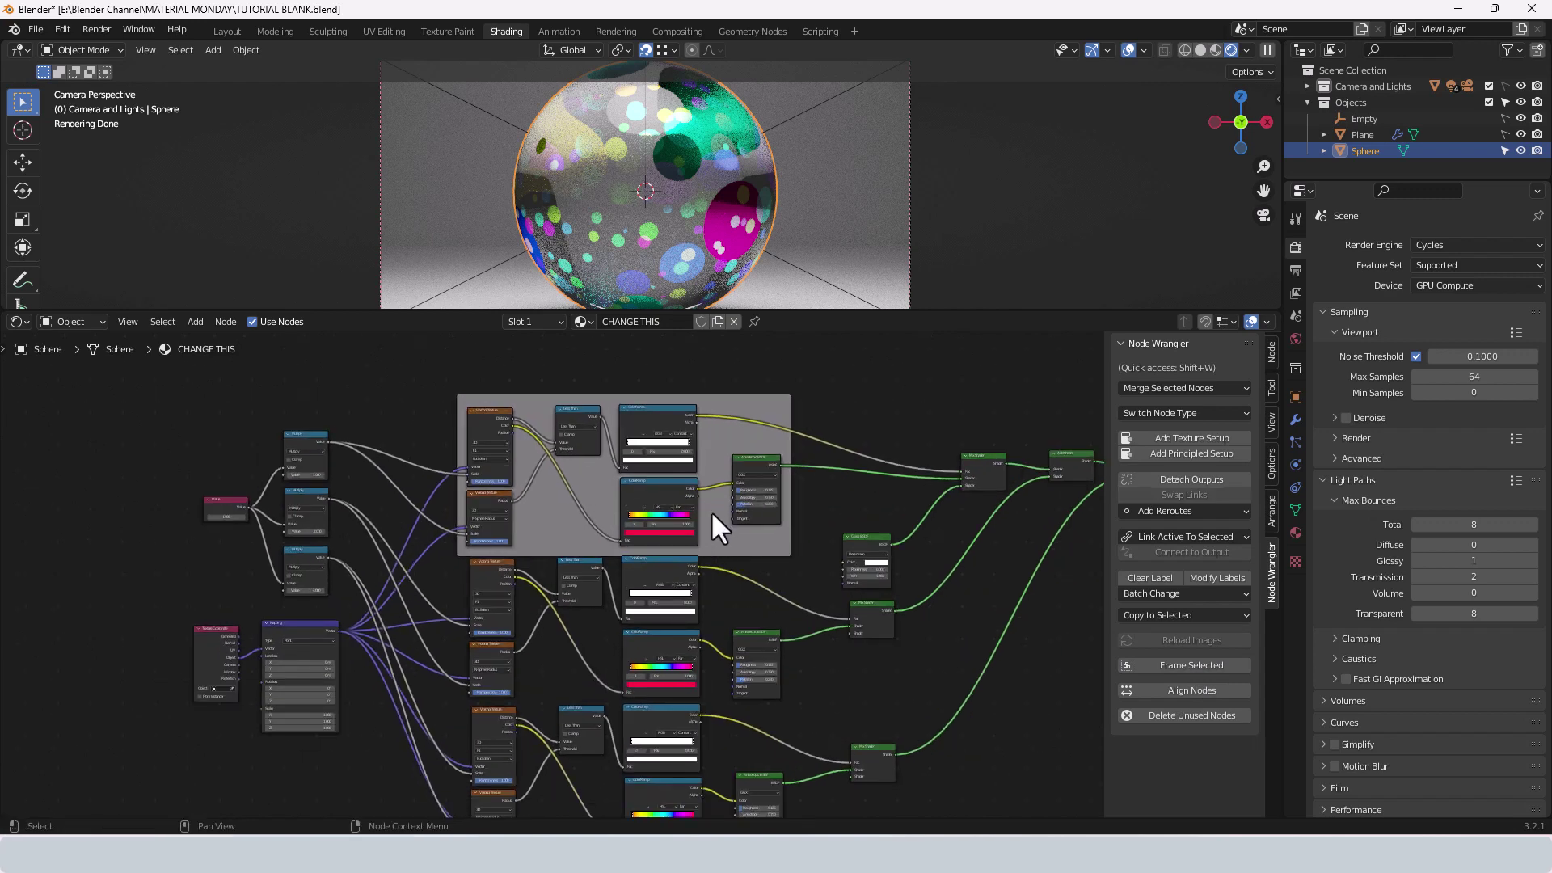
pyautogui.moveTo(704, 488); pyautogui.dragTo(707, 374)
pyautogui.scroll(-1, 749, 549)
pyautogui.moveTo(754, 531); pyautogui.dragTo(748, 491, button='middle')
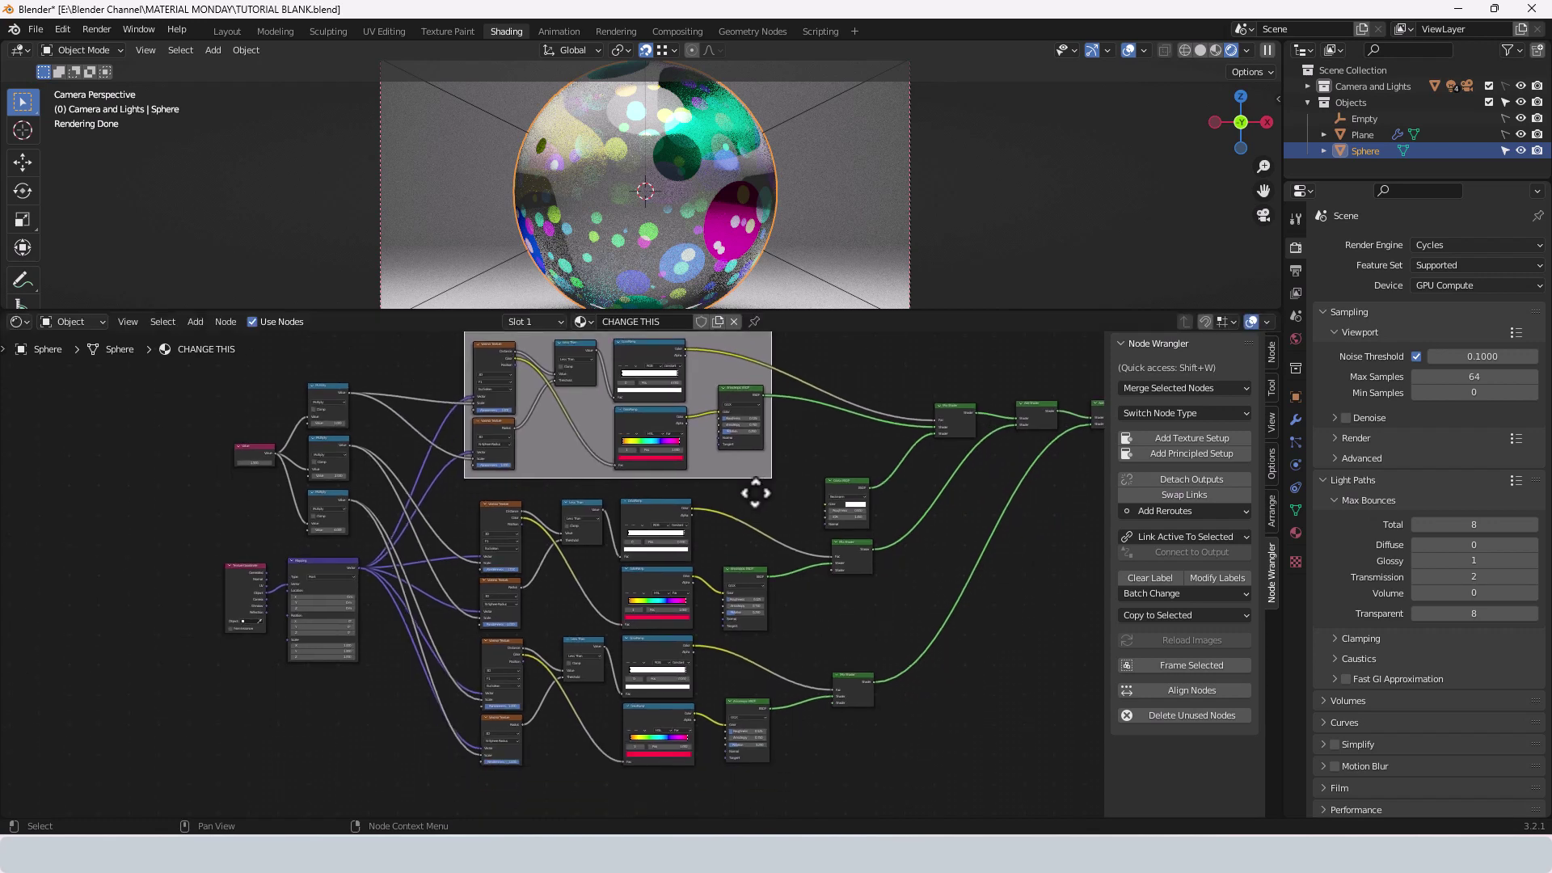
pyautogui.moveTo(838, 485); pyautogui.dragTo(847, 479)
# - Frame the middle and bottom dot-layer groups and move the bottom frame down for spacing
pyautogui.moveTo(464, 514); pyautogui.dragTo(759, 617)
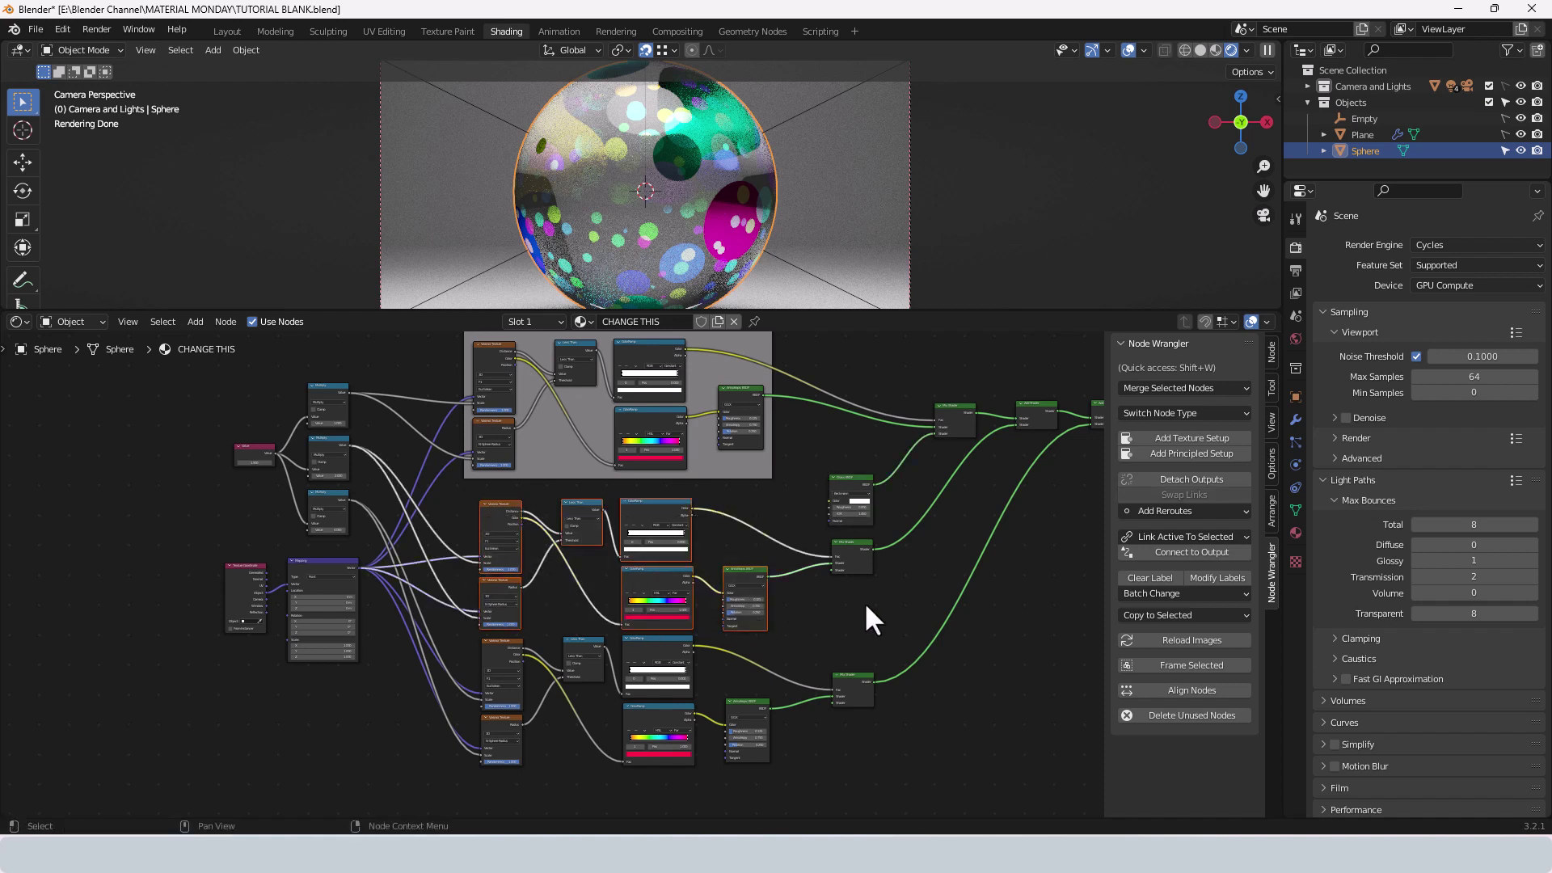
pyautogui.click(1171, 664)
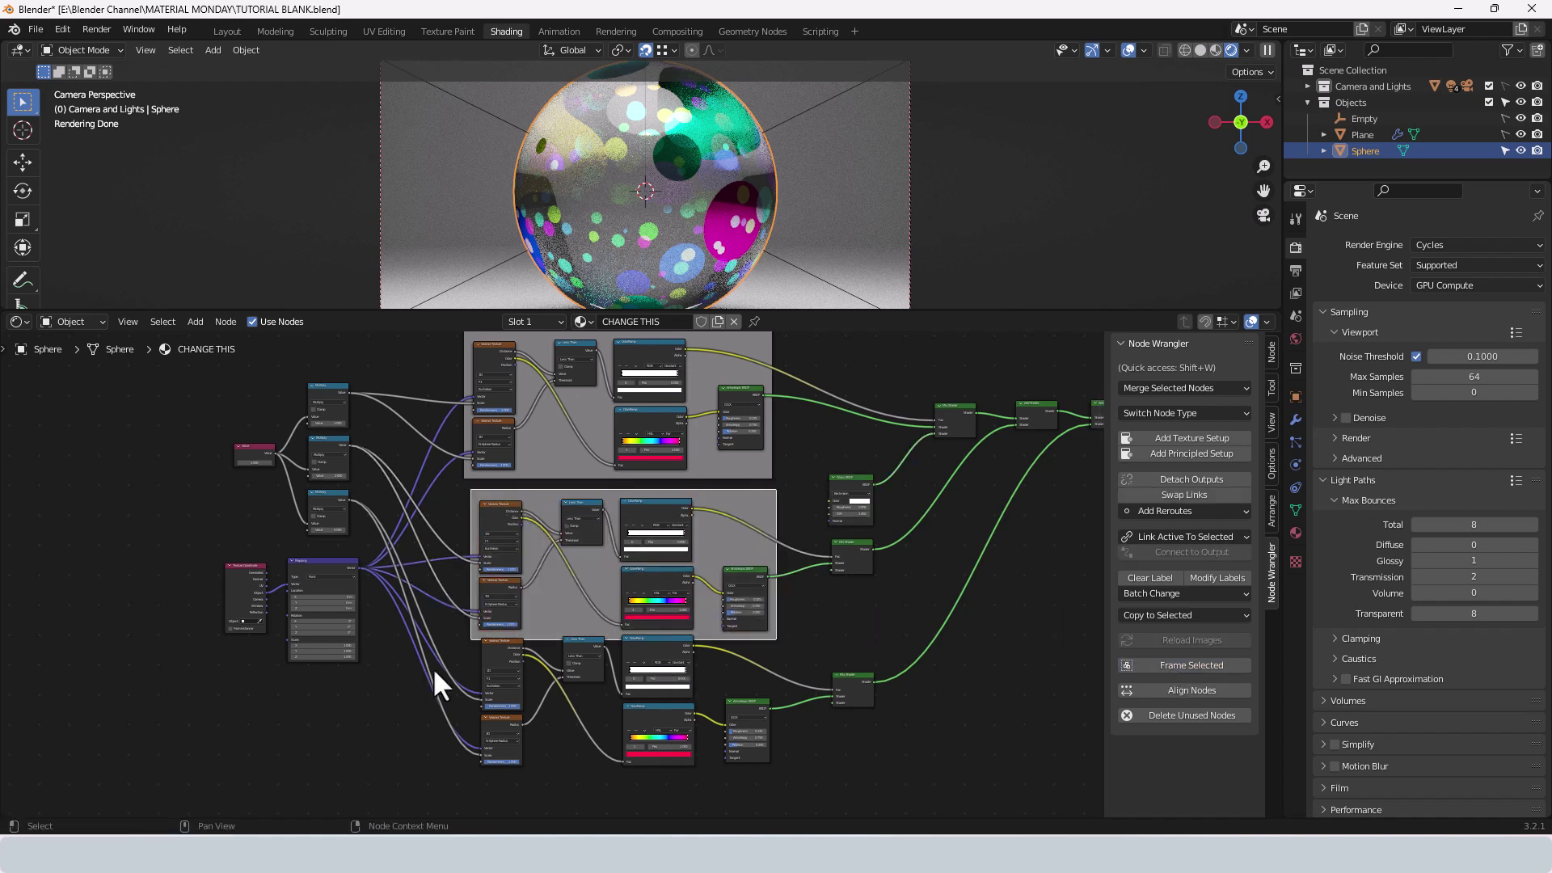
pyautogui.moveTo(463, 657); pyautogui.dragTo(771, 800)
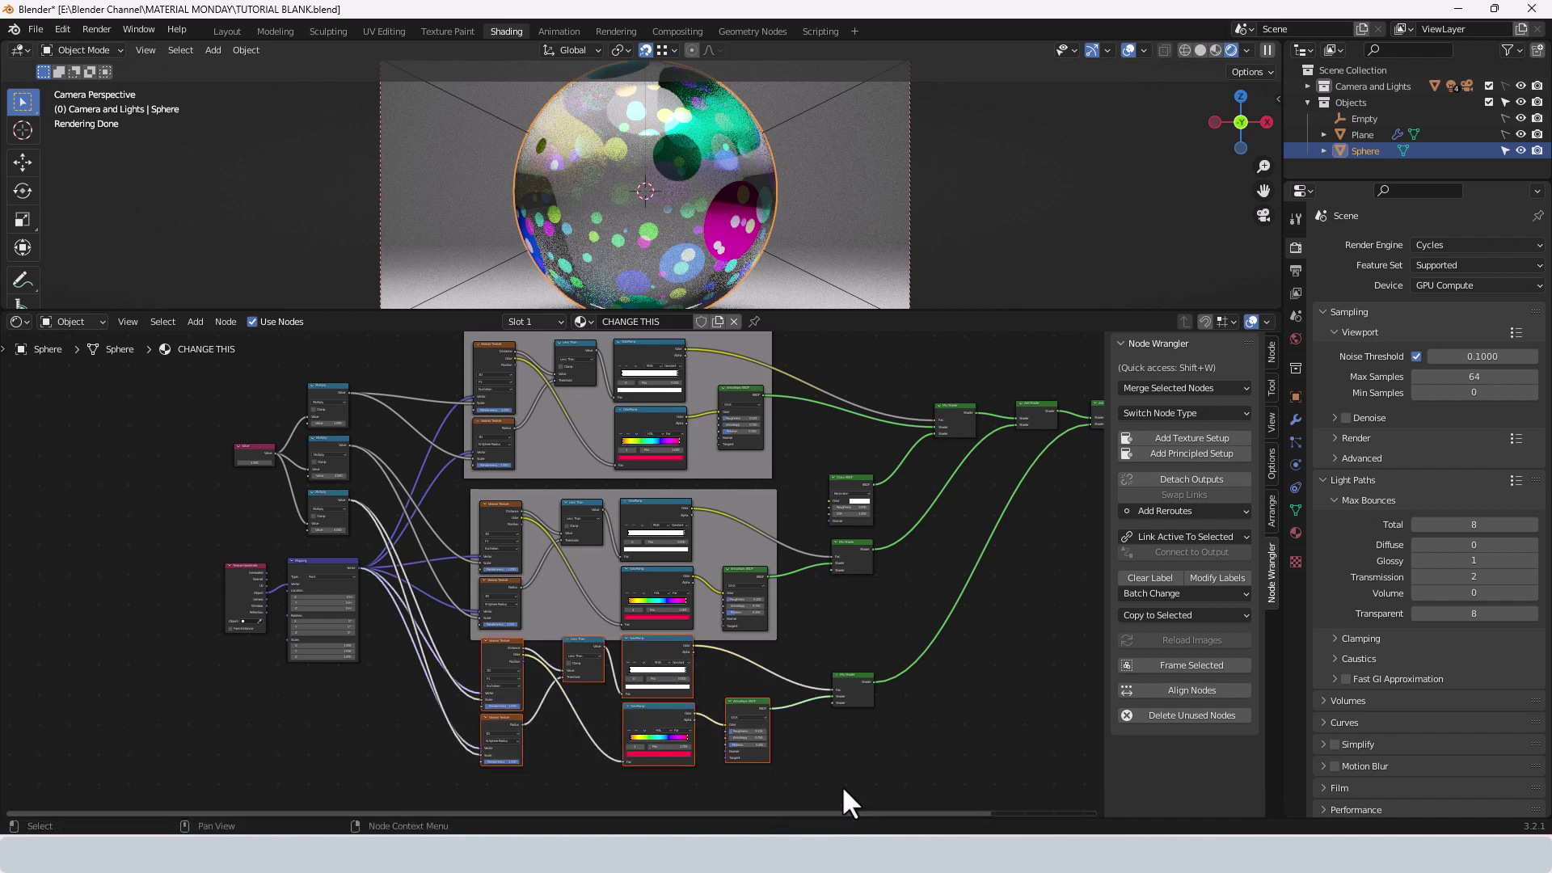
pyautogui.click(1172, 666)
pyautogui.moveTo(720, 673); pyautogui.dragTo(714, 694)
pyautogui.press('g')
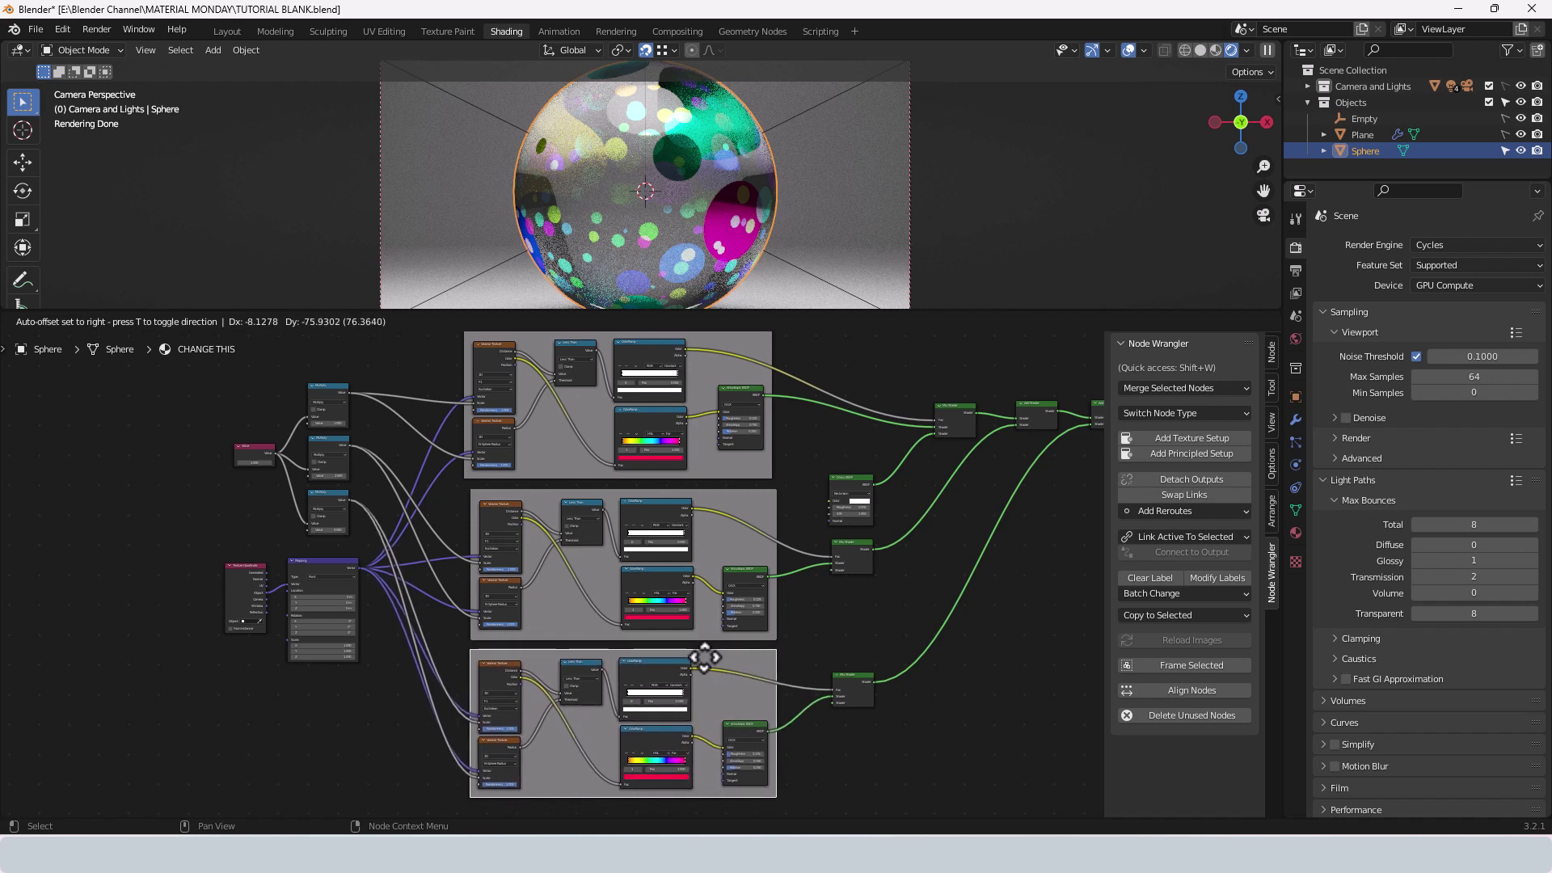
pyautogui.click(704, 657)
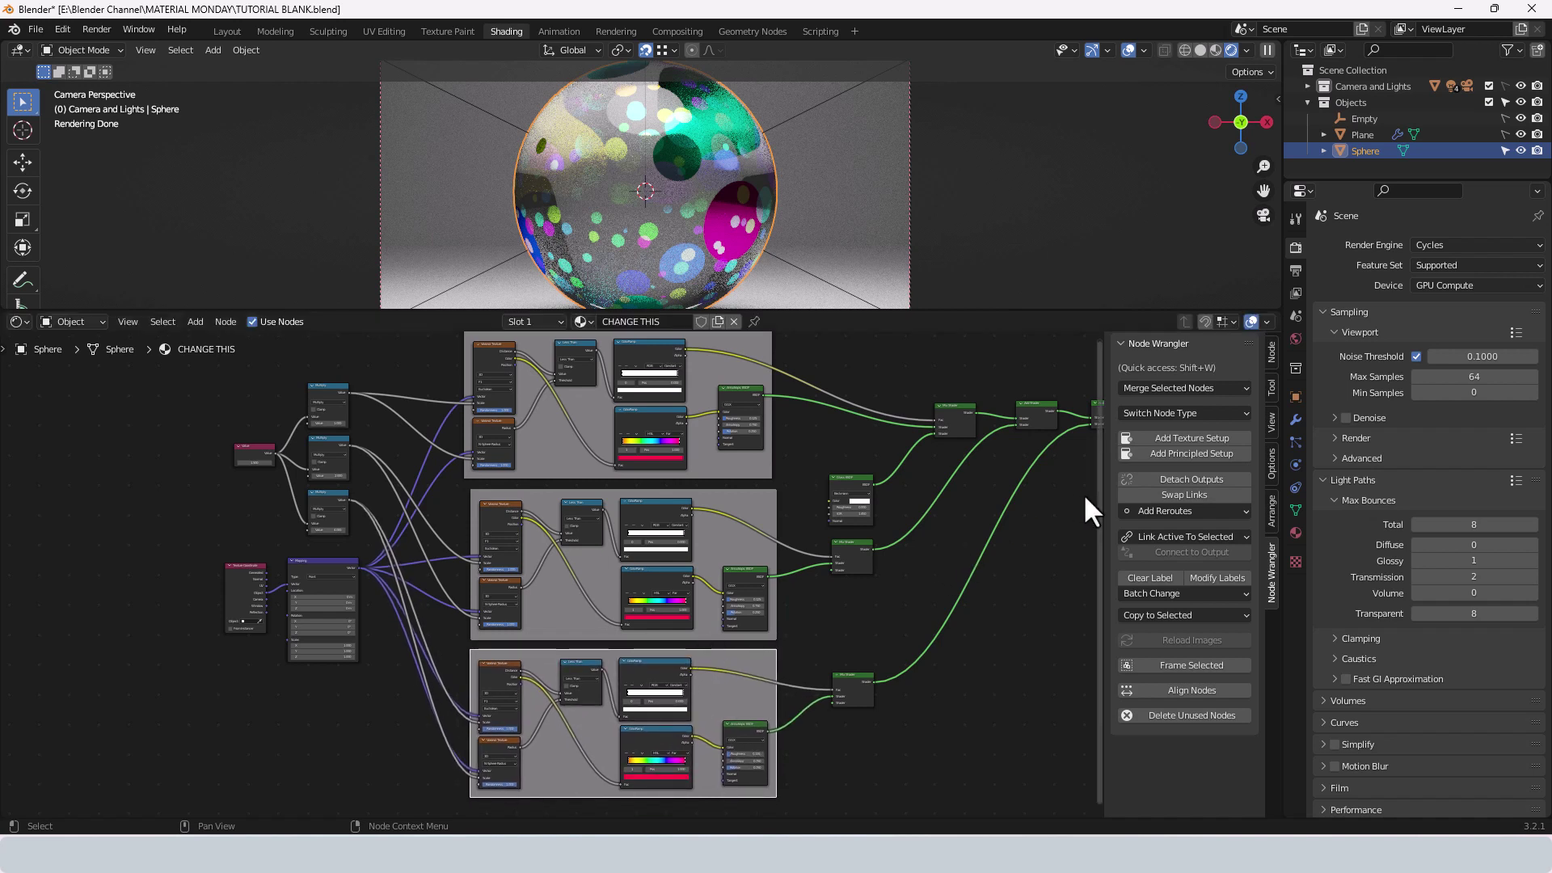
# - Label the top frame SMALL DOTS and set its colour to black
pyautogui.click(1269, 358)
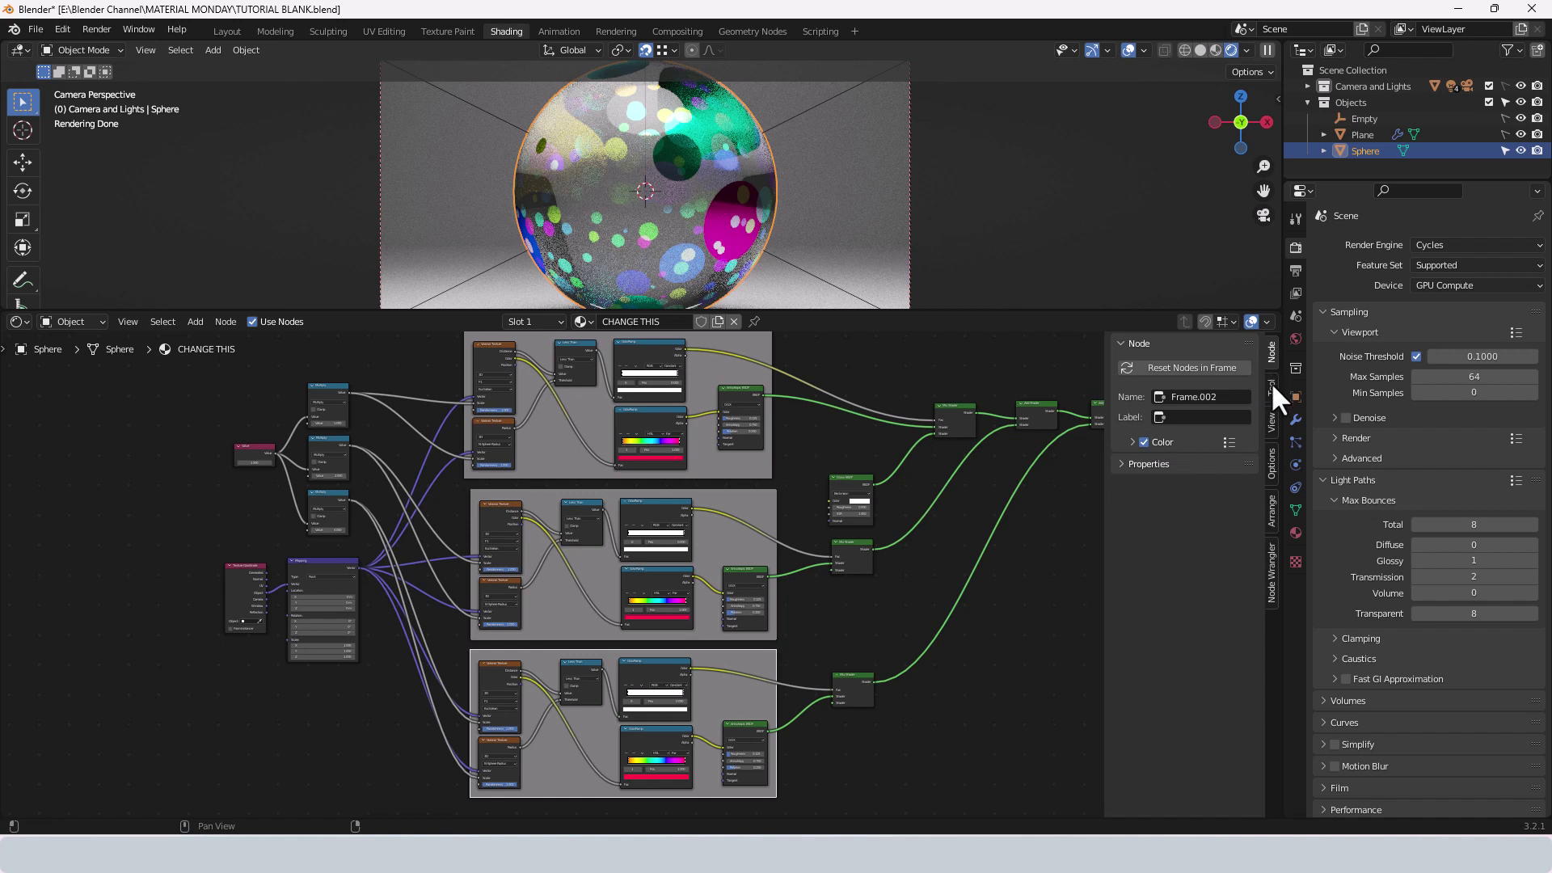
pyautogui.click(837, 370)
pyautogui.moveTo(837, 362); pyautogui.dragTo(836, 380, button='middle')
pyautogui.click(758, 350)
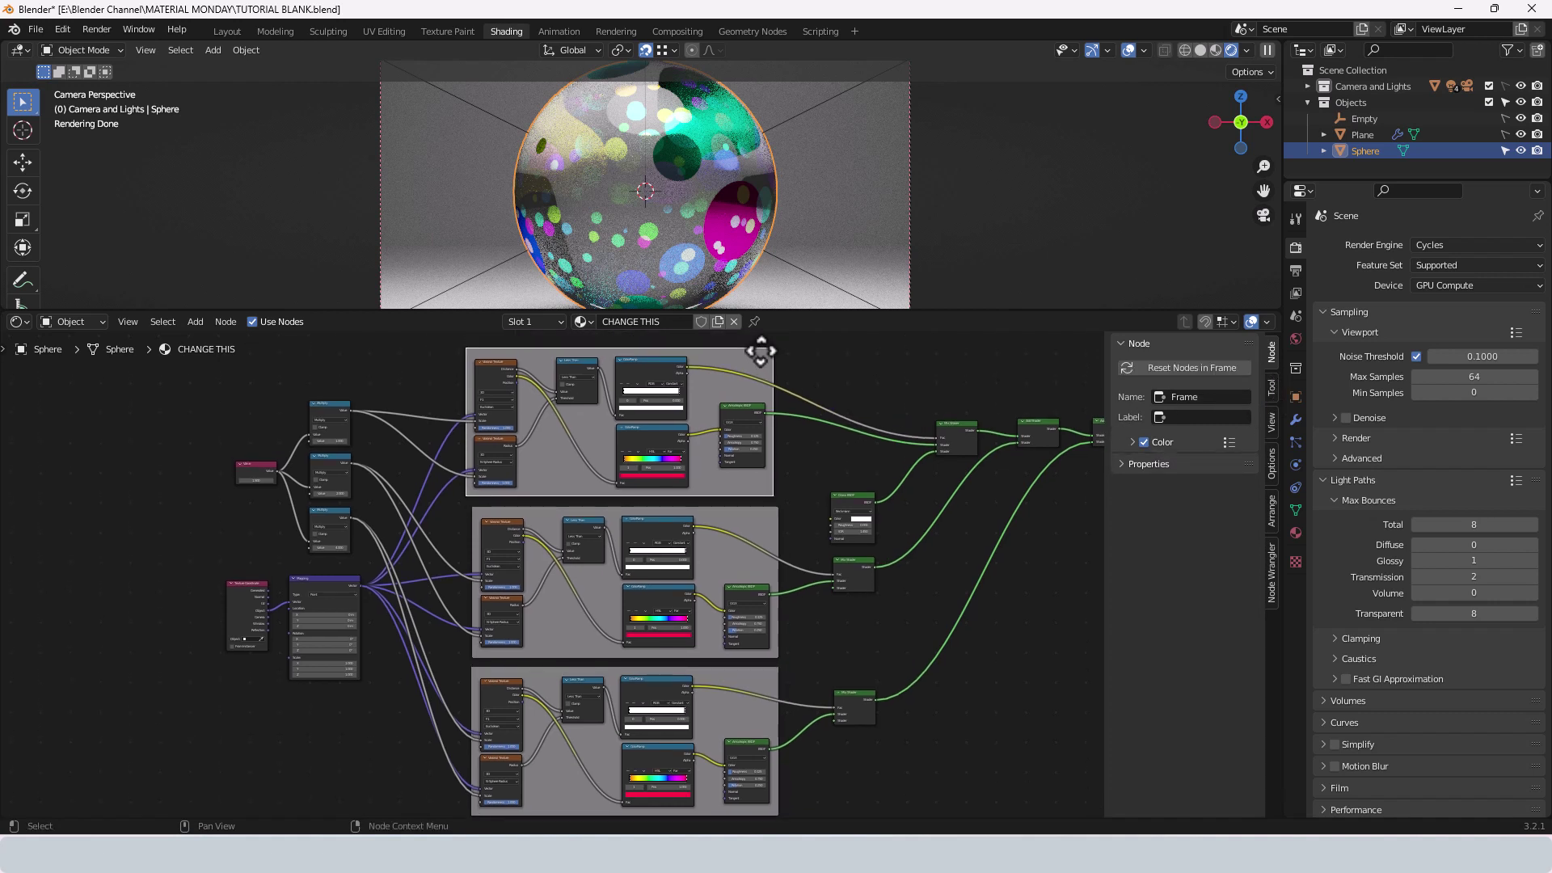
pyautogui.click(1190, 416)
pyautogui.press('capslock')
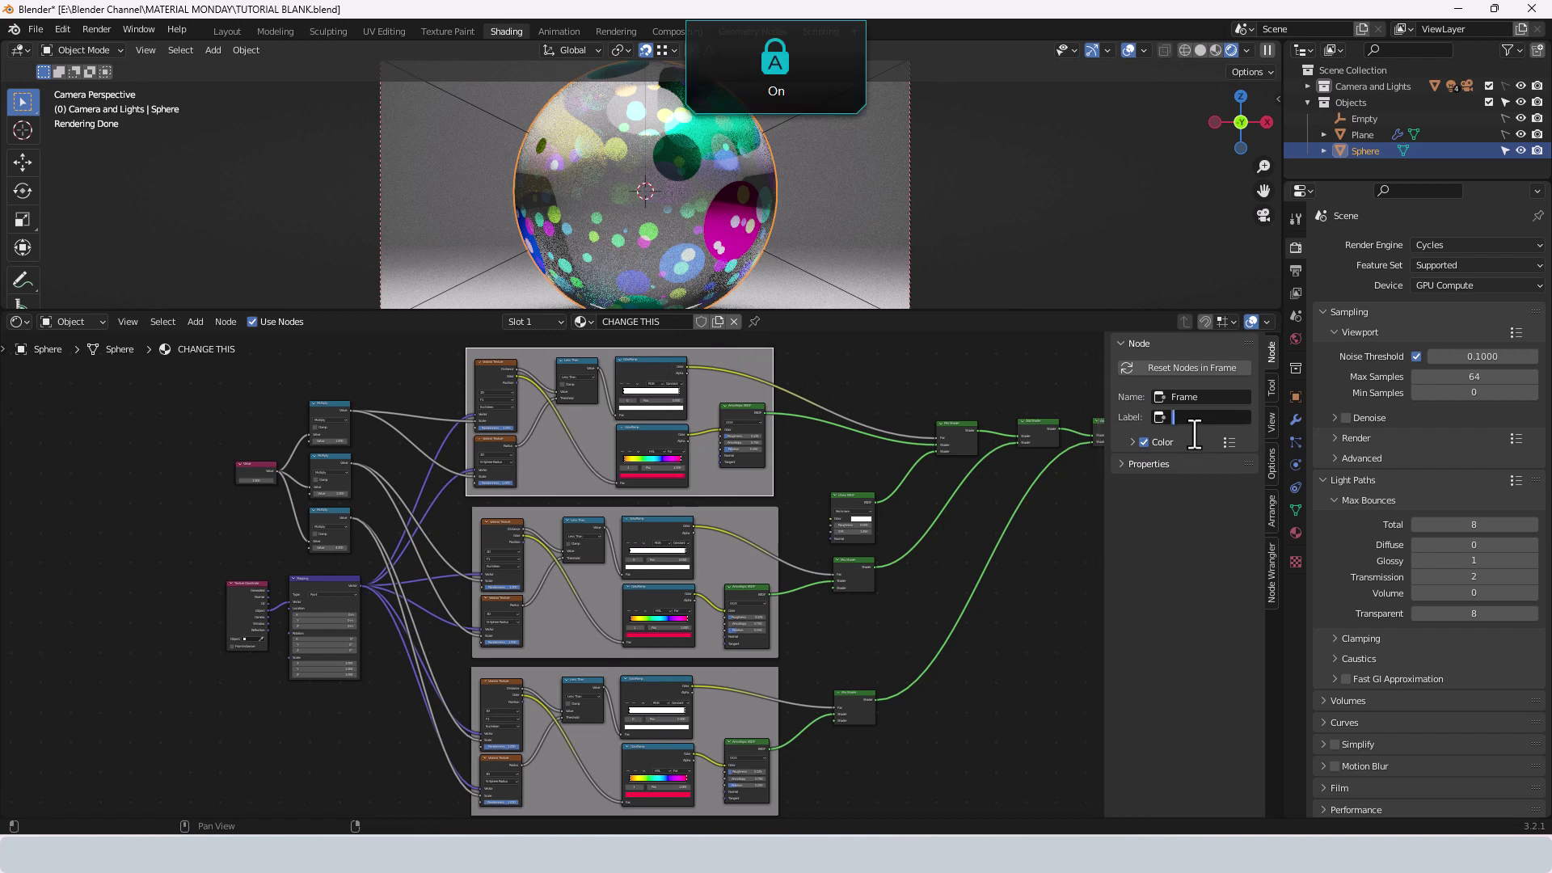
pyautogui.write('SMAL')
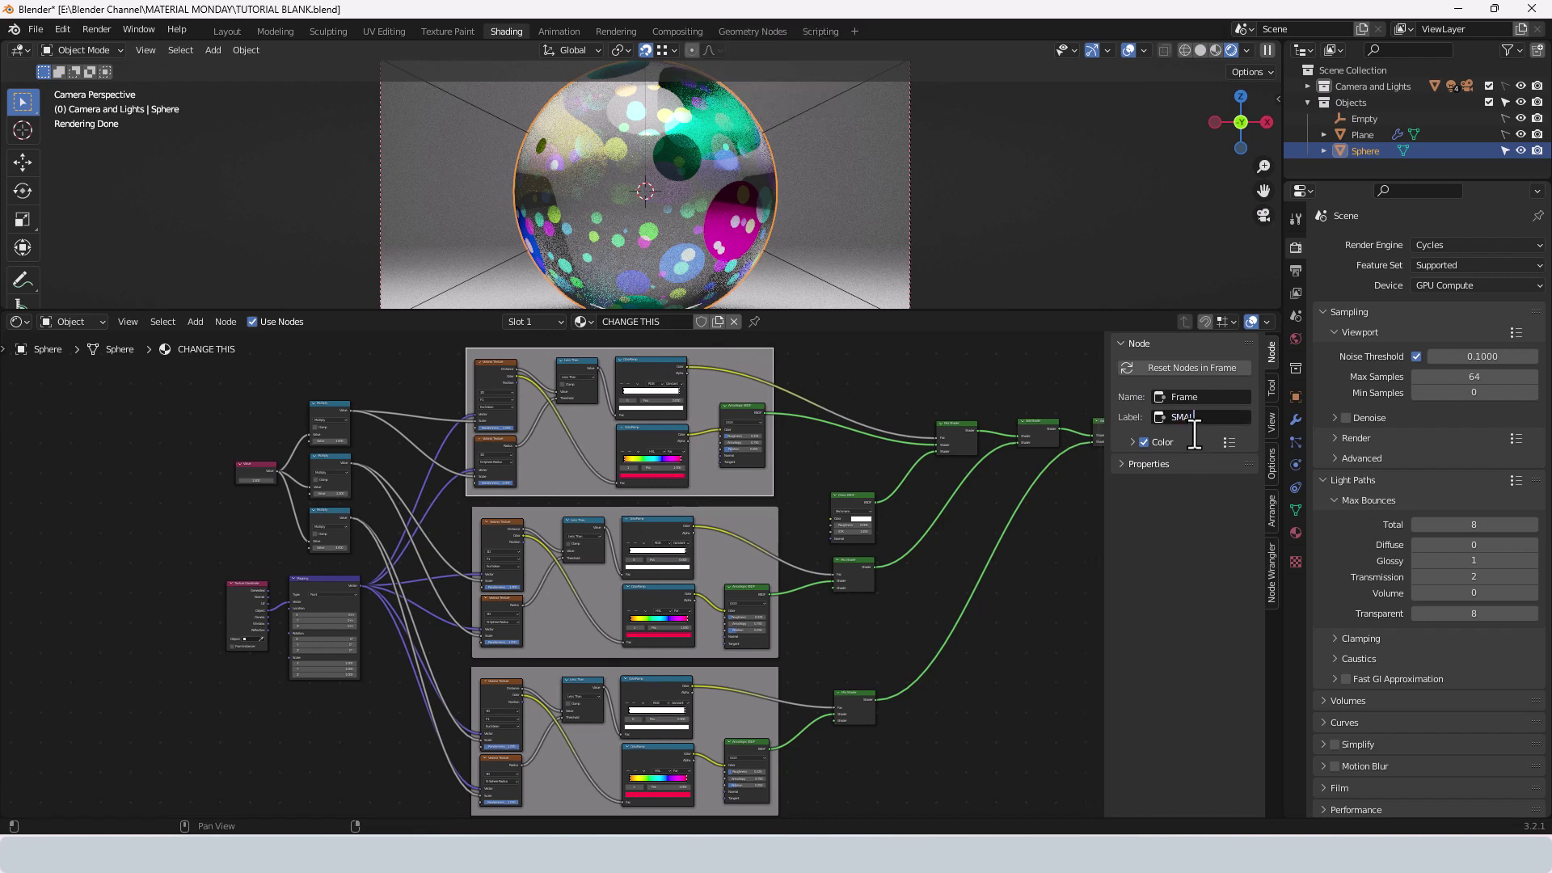
pyautogui.write('L DOTS')
pyautogui.press('Tab')
pyautogui.click(1133, 445)
pyautogui.click(1127, 441)
pyautogui.click(1162, 464)
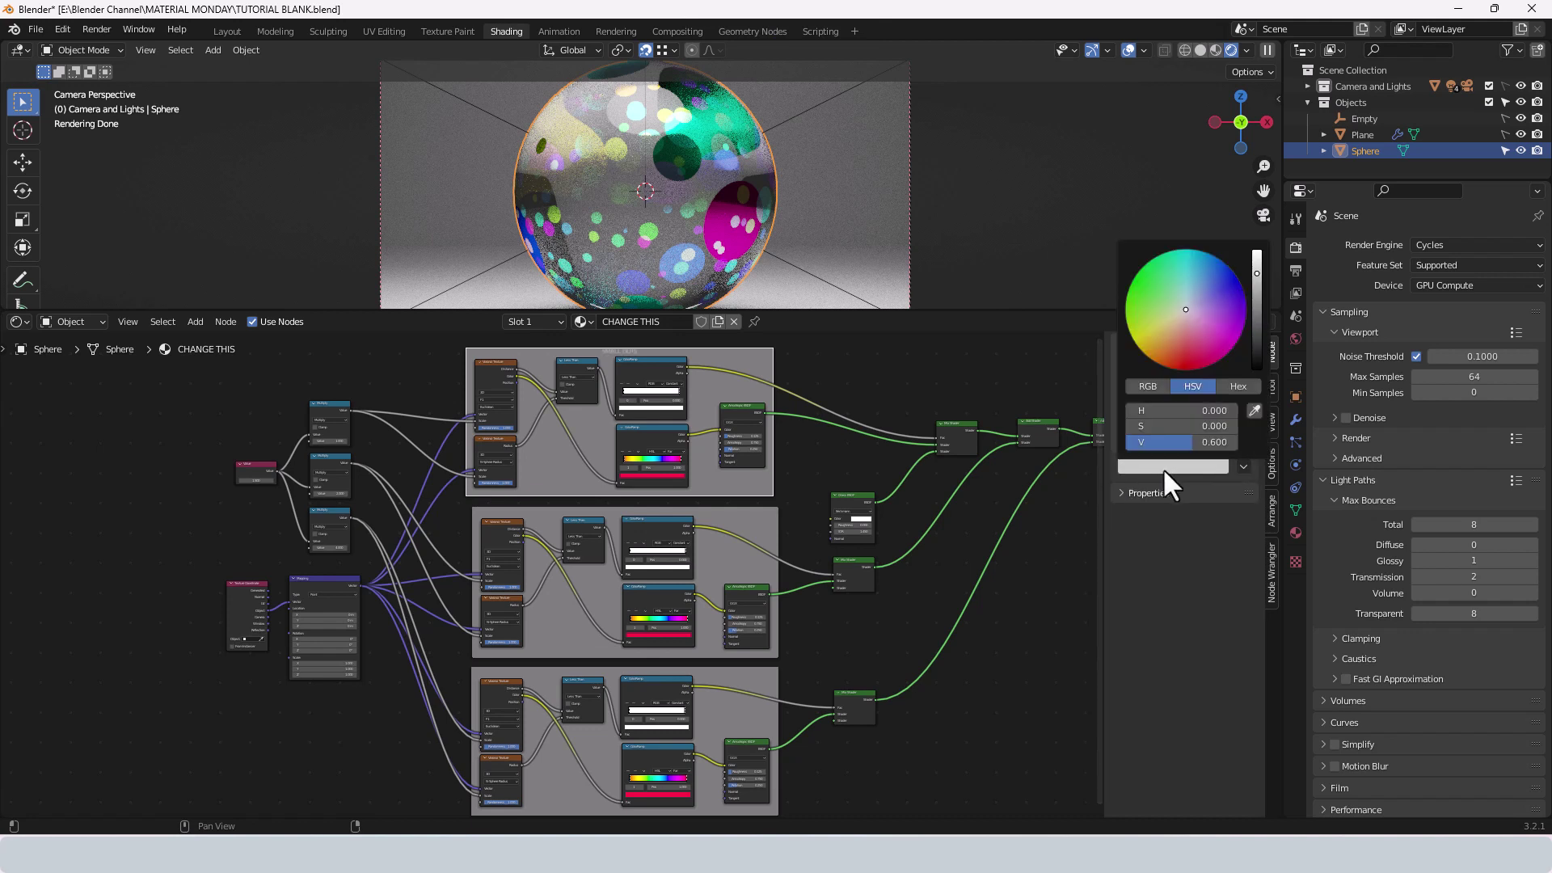
pyautogui.press('BackSpace')
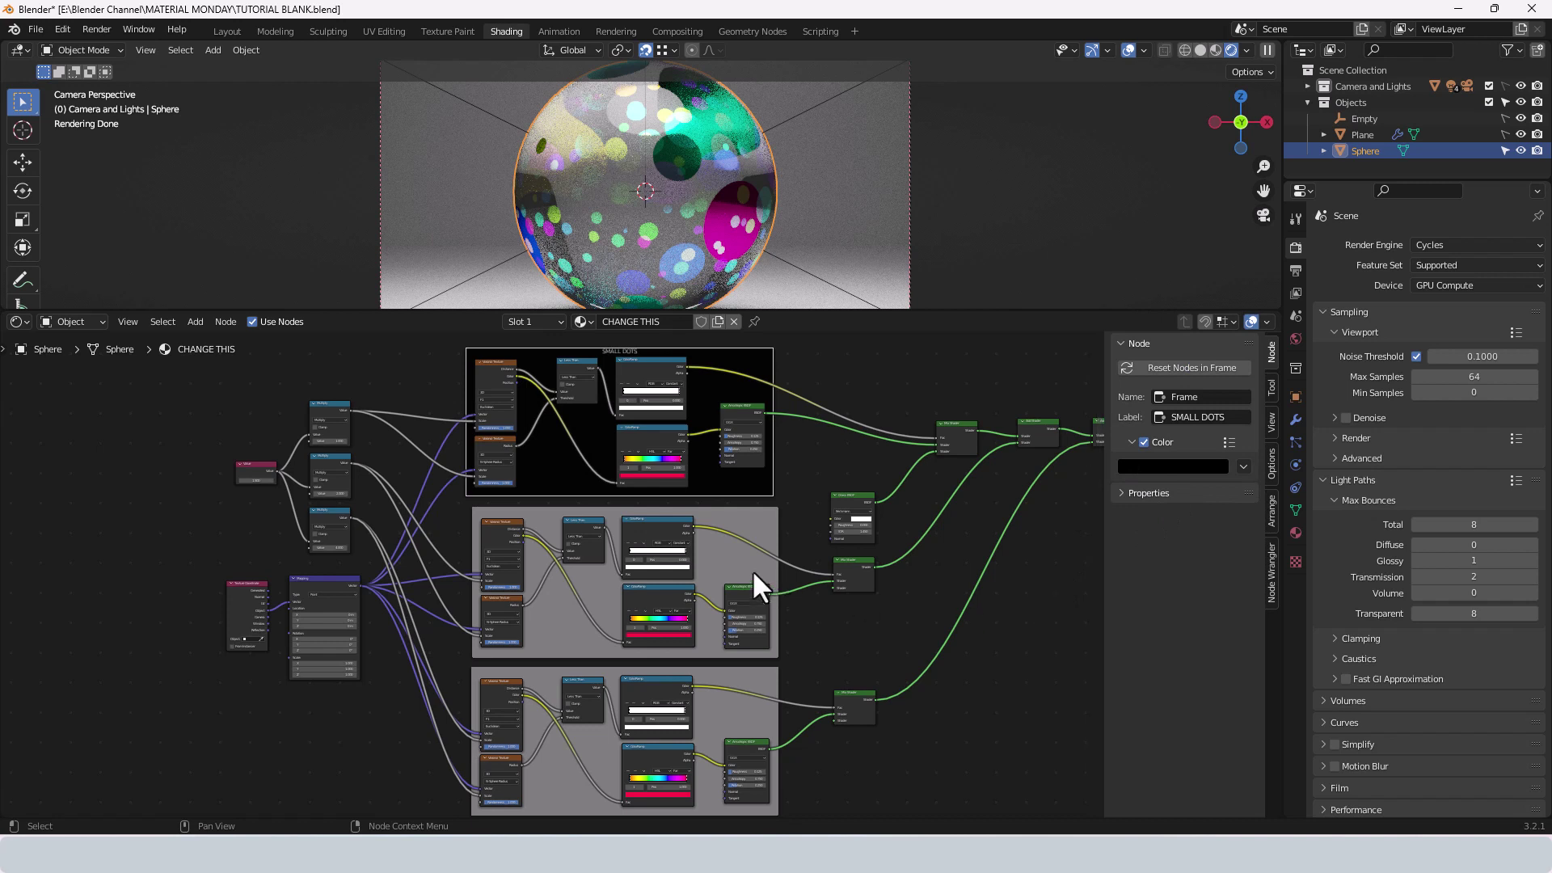
# - Label the middle frame MEDIUM DOTS and remove its custom colour
pyautogui.click(735, 552)
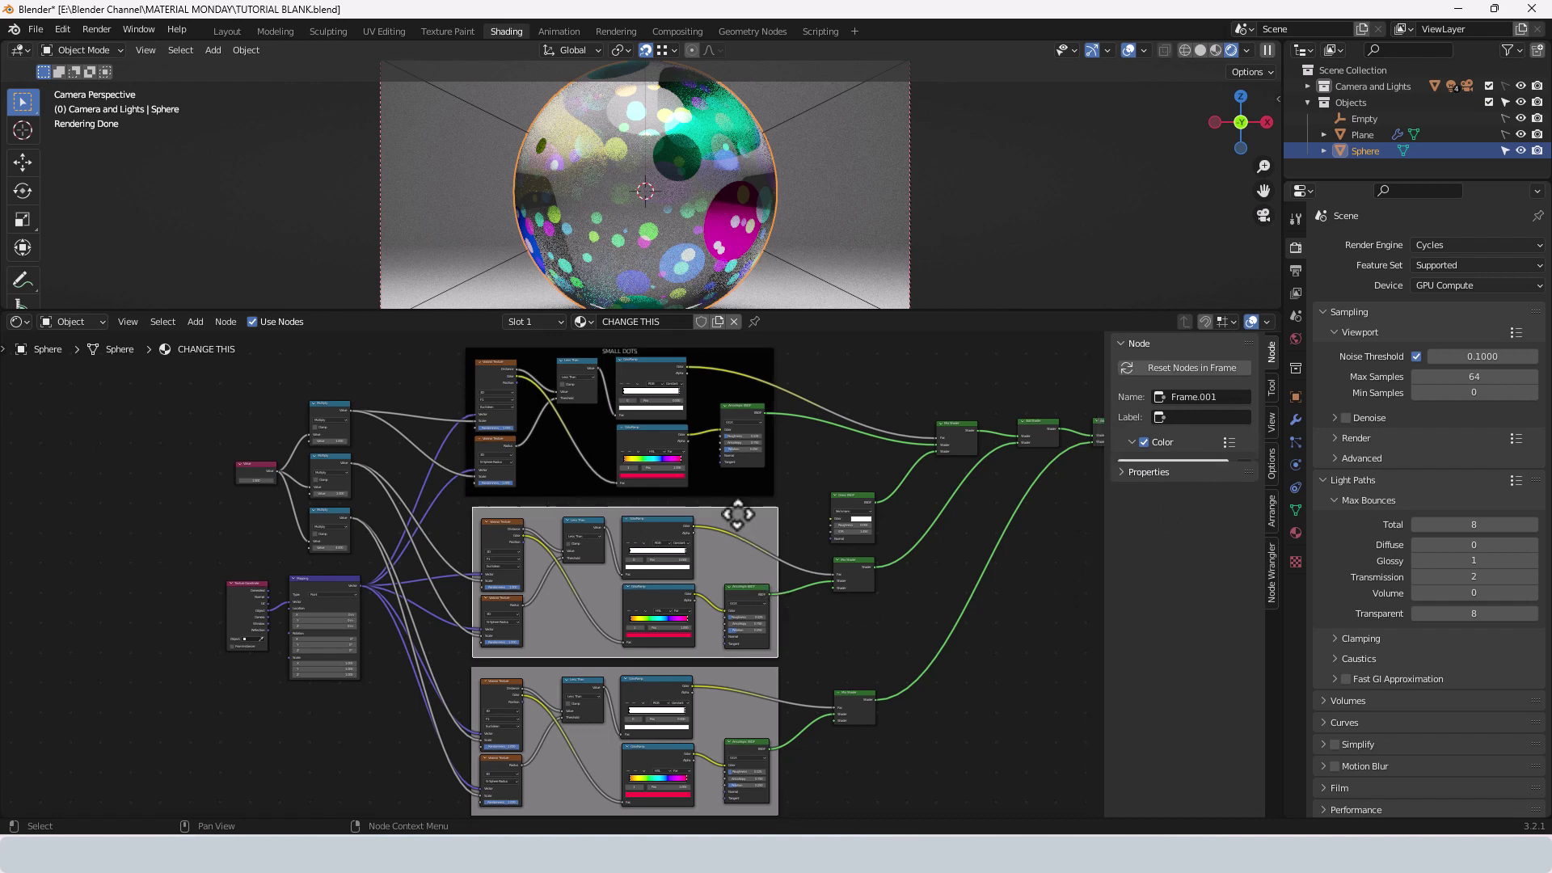
pyautogui.click(1204, 416)
pyautogui.write('MEDIUM DOTS')
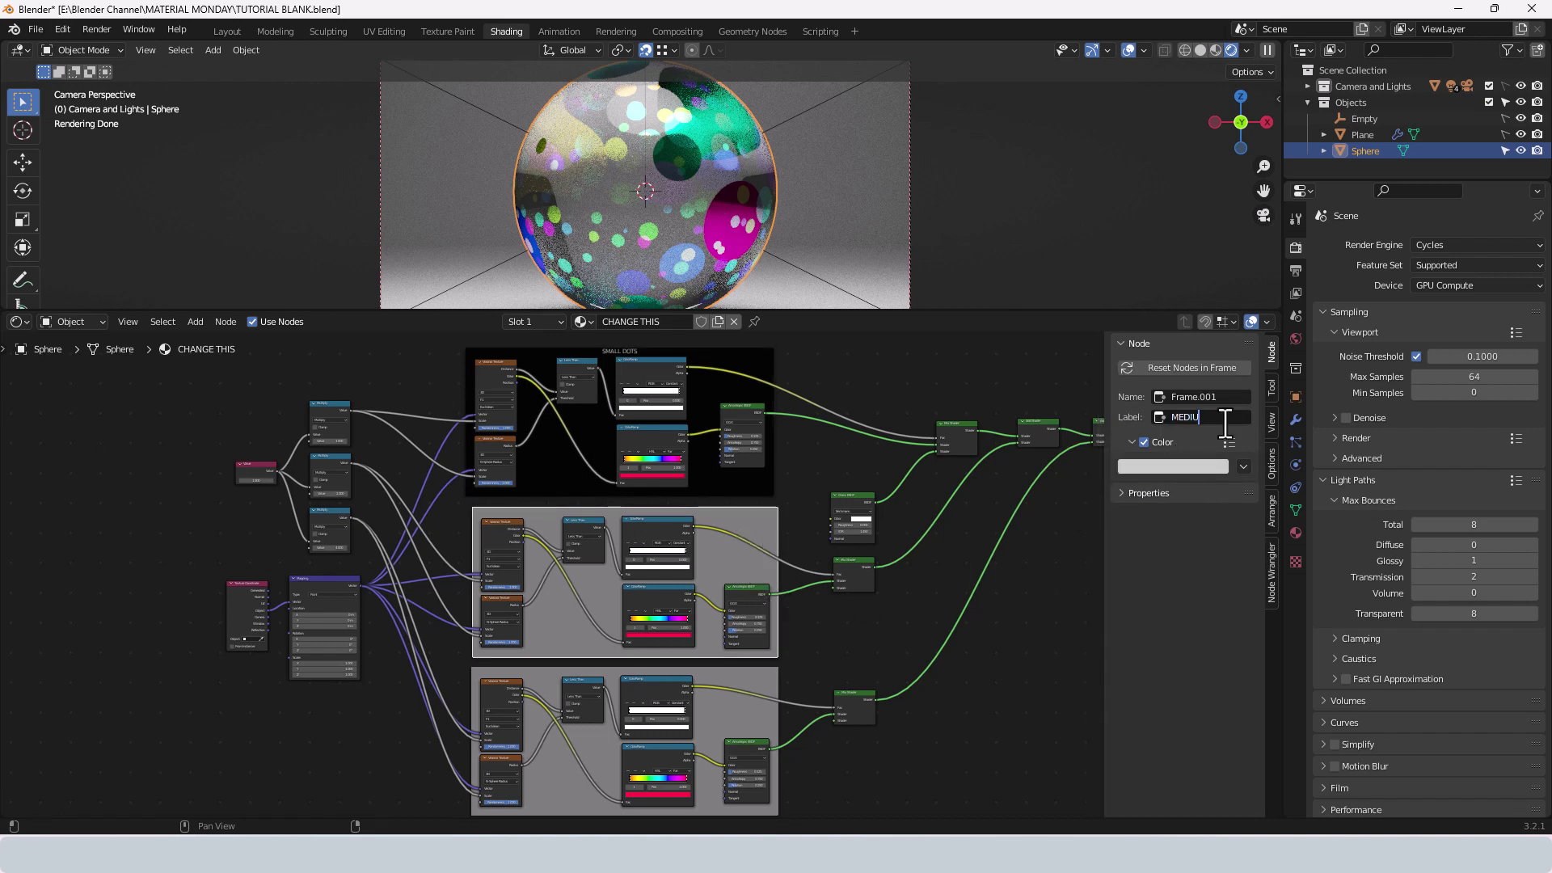
pyautogui.press('Return')
pyautogui.click(1144, 442)
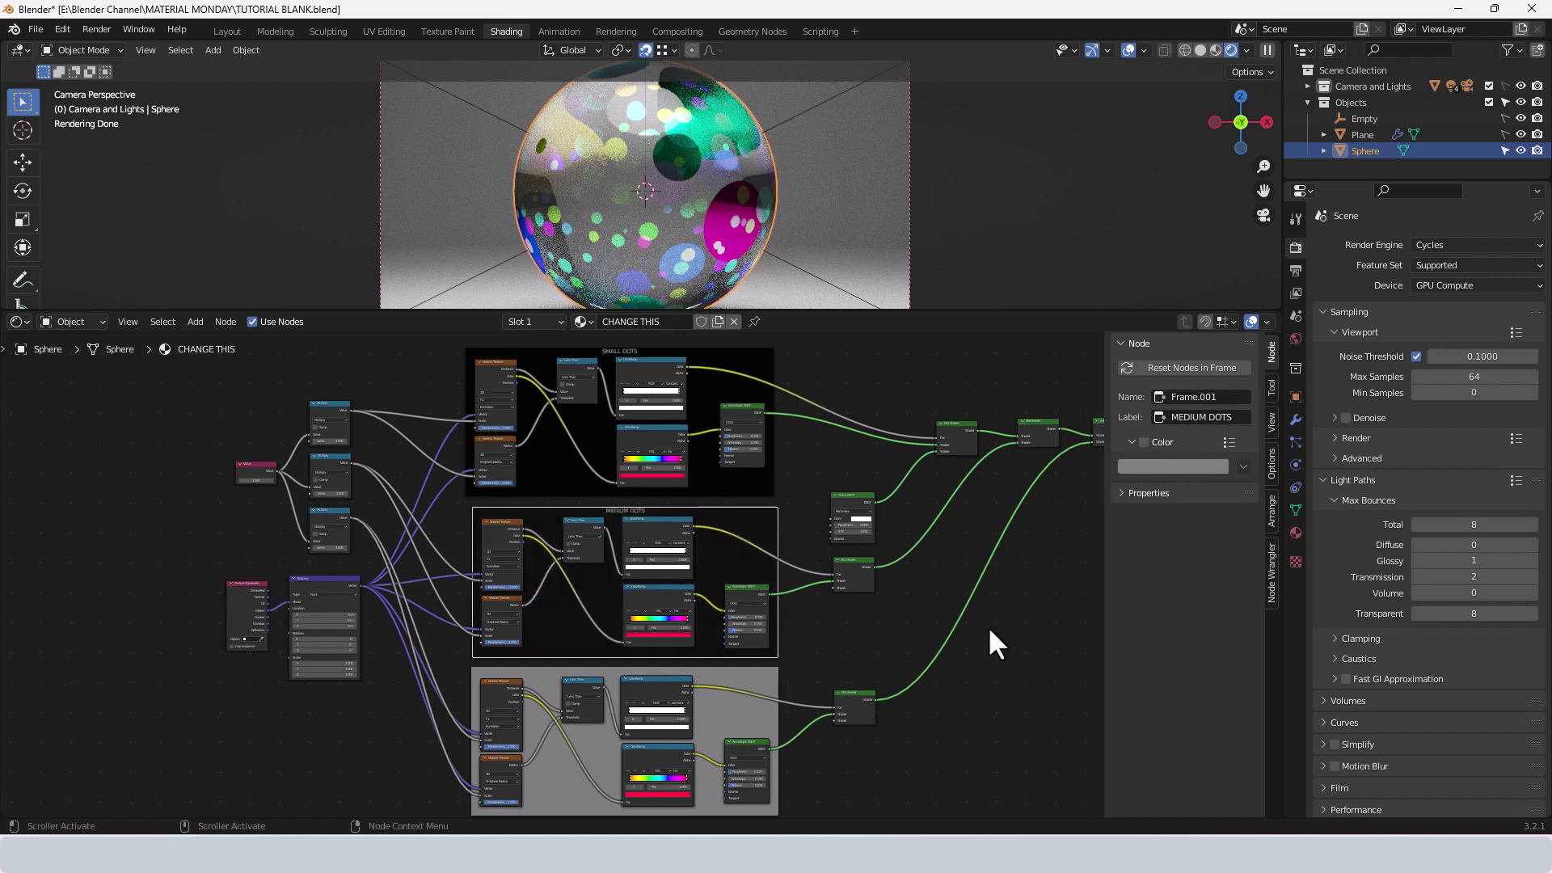
# - Label the bottom frame SMALL DOTS and remove its grey tint
pyautogui.moveTo(987, 629); pyautogui.dragTo(981, 585, button='middle')
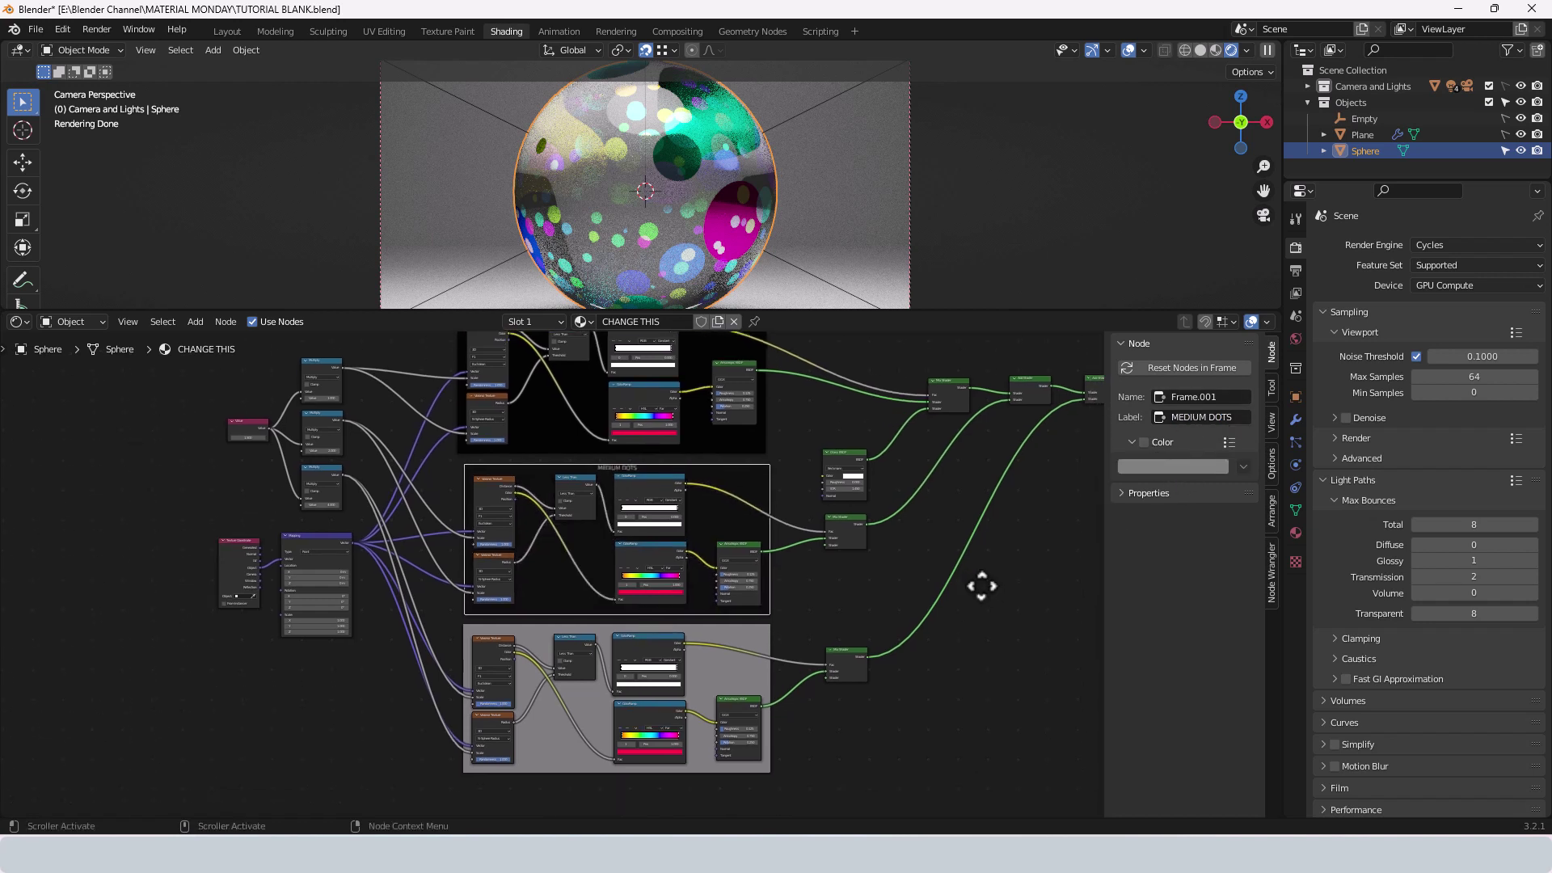
pyautogui.click(707, 453)
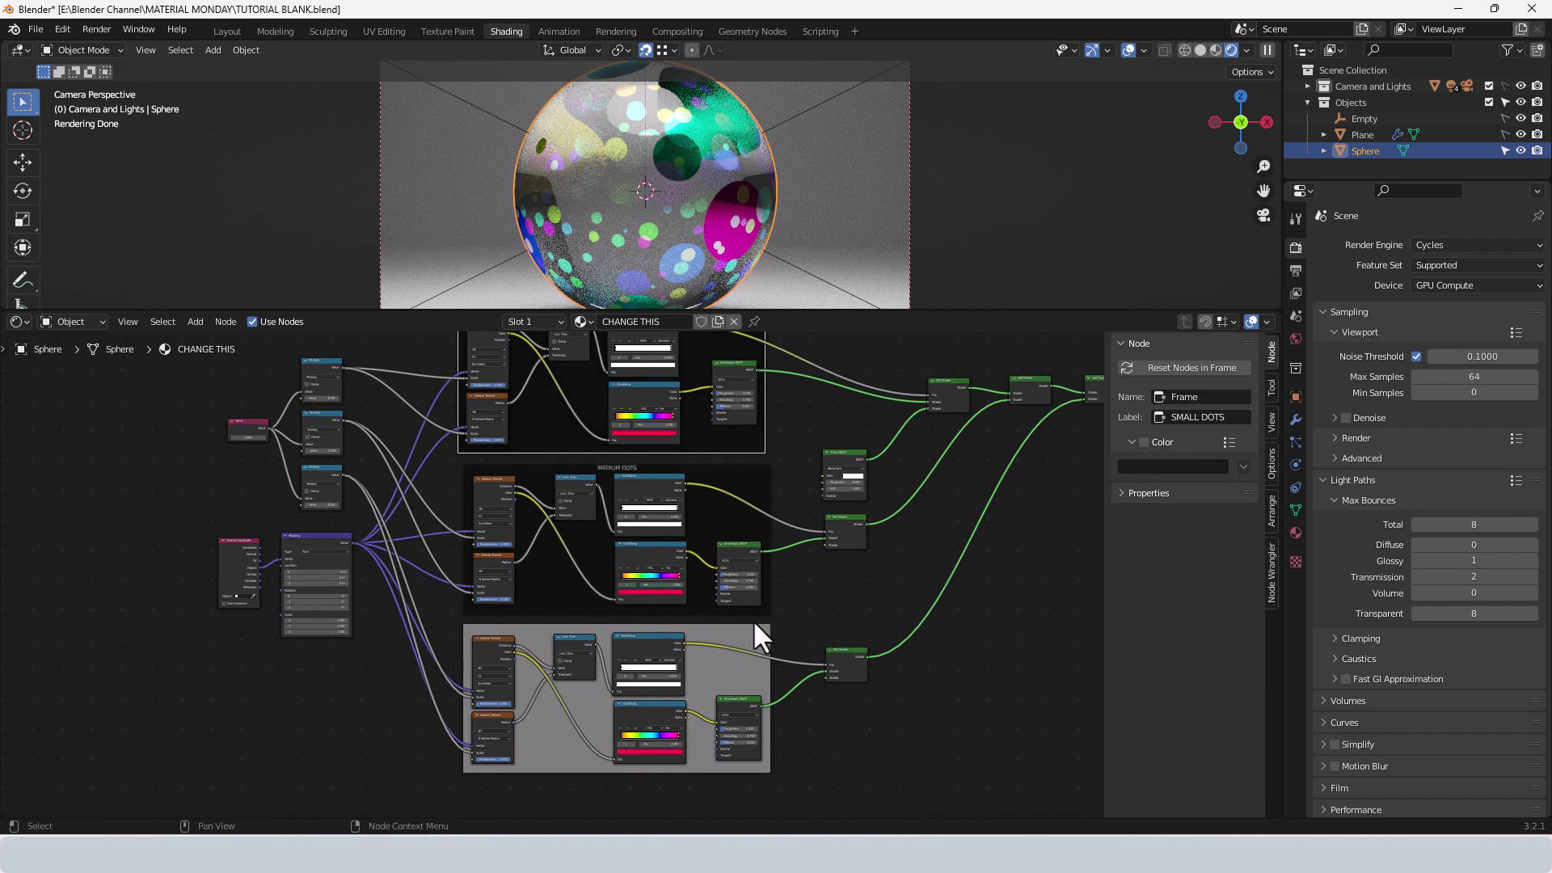
pyautogui.click(754, 624)
pyautogui.click(1144, 443)
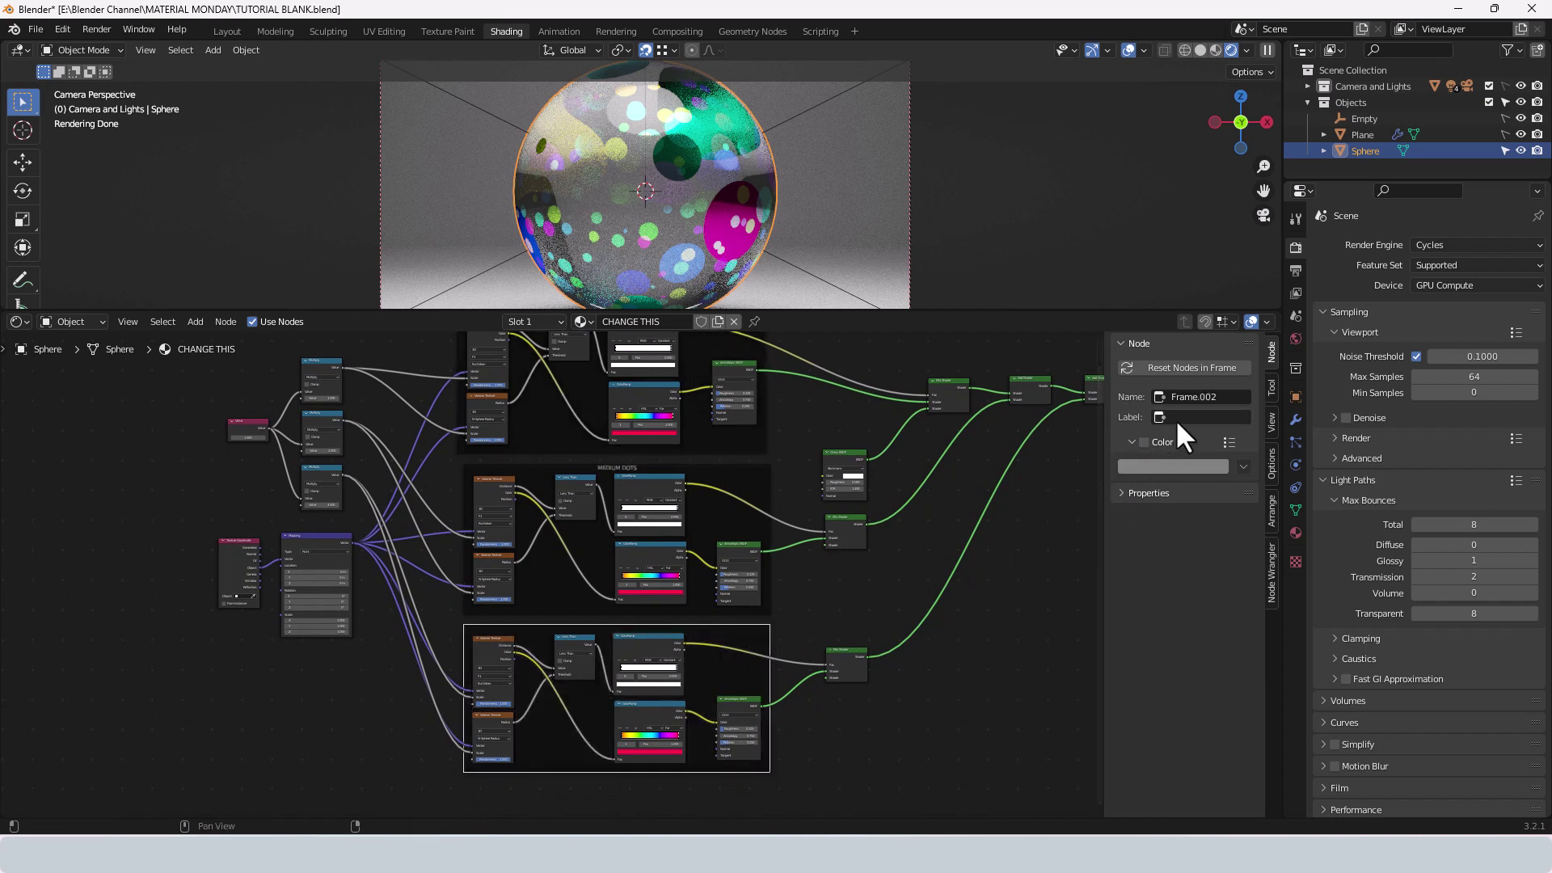
pyautogui.click(1198, 417)
pyautogui.write('SMALL DOTS')
pyautogui.press('Return')
# - Relabel the top frame LARGE DOTS
pyautogui.moveTo(884, 412); pyautogui.dragTo(868, 502, button='middle')
pyautogui.click(744, 379)
pyautogui.click(1209, 417)
pyautogui.write('LARGE DOTS')
pyautogui.press('Return')
pyautogui.scroll(-3, 781, 509)
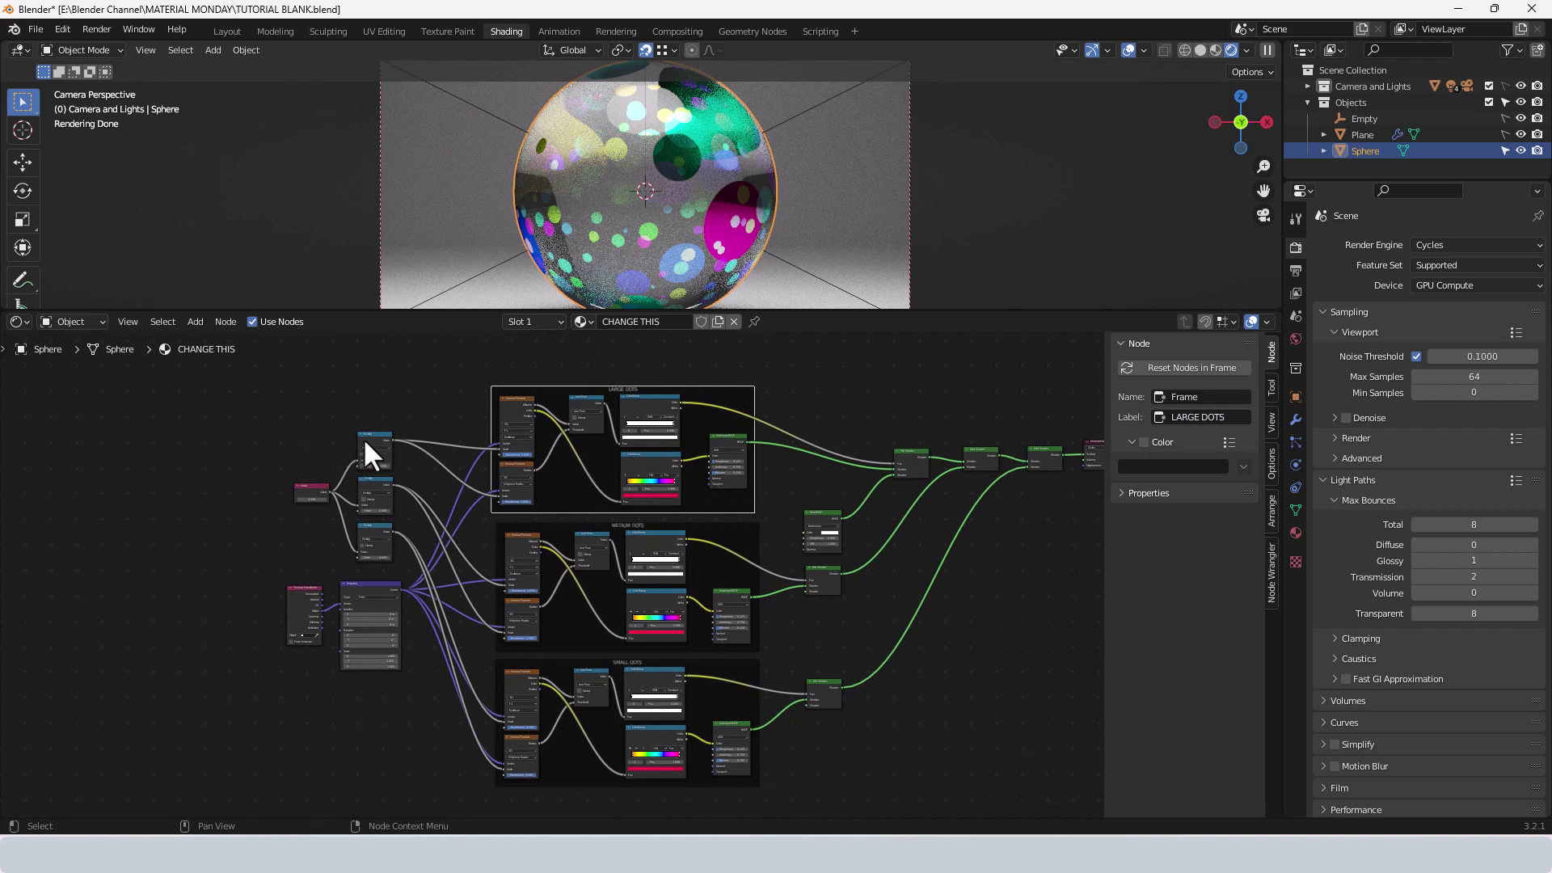
# - Place the three Math nodes into the LARGE, MEDIUM and SMALL DOTS frames respectively
pyautogui.moveTo(362, 439)
pyautogui.mouseDown()
pyautogui.moveTo(489, 408)
pyautogui.moveTo(368, 441)
pyautogui.mouseUp()
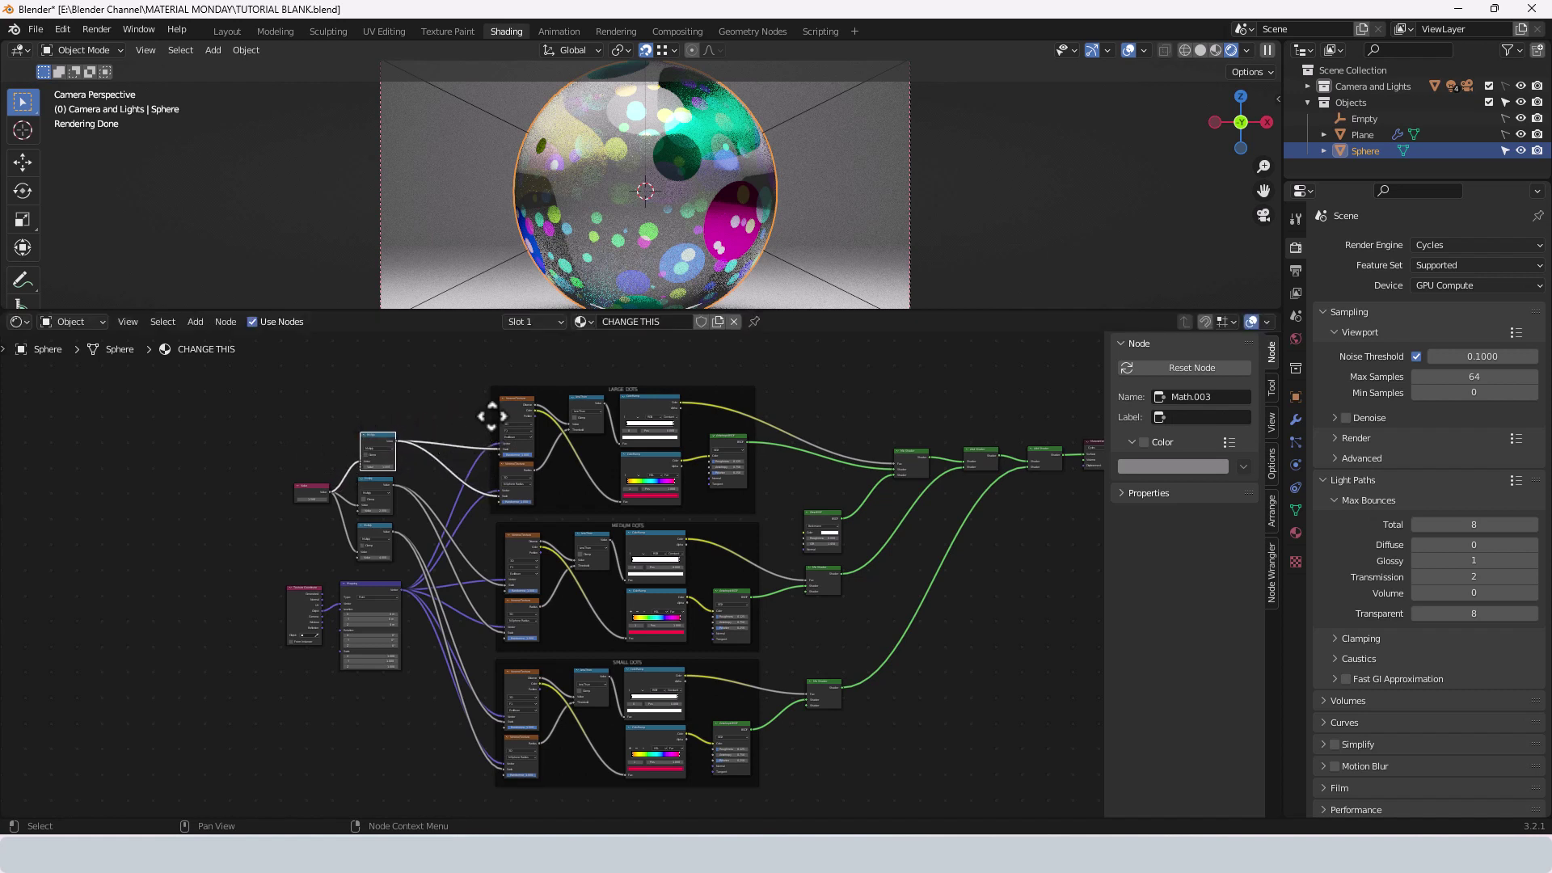
pyautogui.click(492, 417)
pyautogui.moveTo(492, 416); pyautogui.dragTo(485, 415)
pyautogui.click(381, 433)
pyautogui.moveTo(382, 433); pyautogui.dragTo(474, 402)
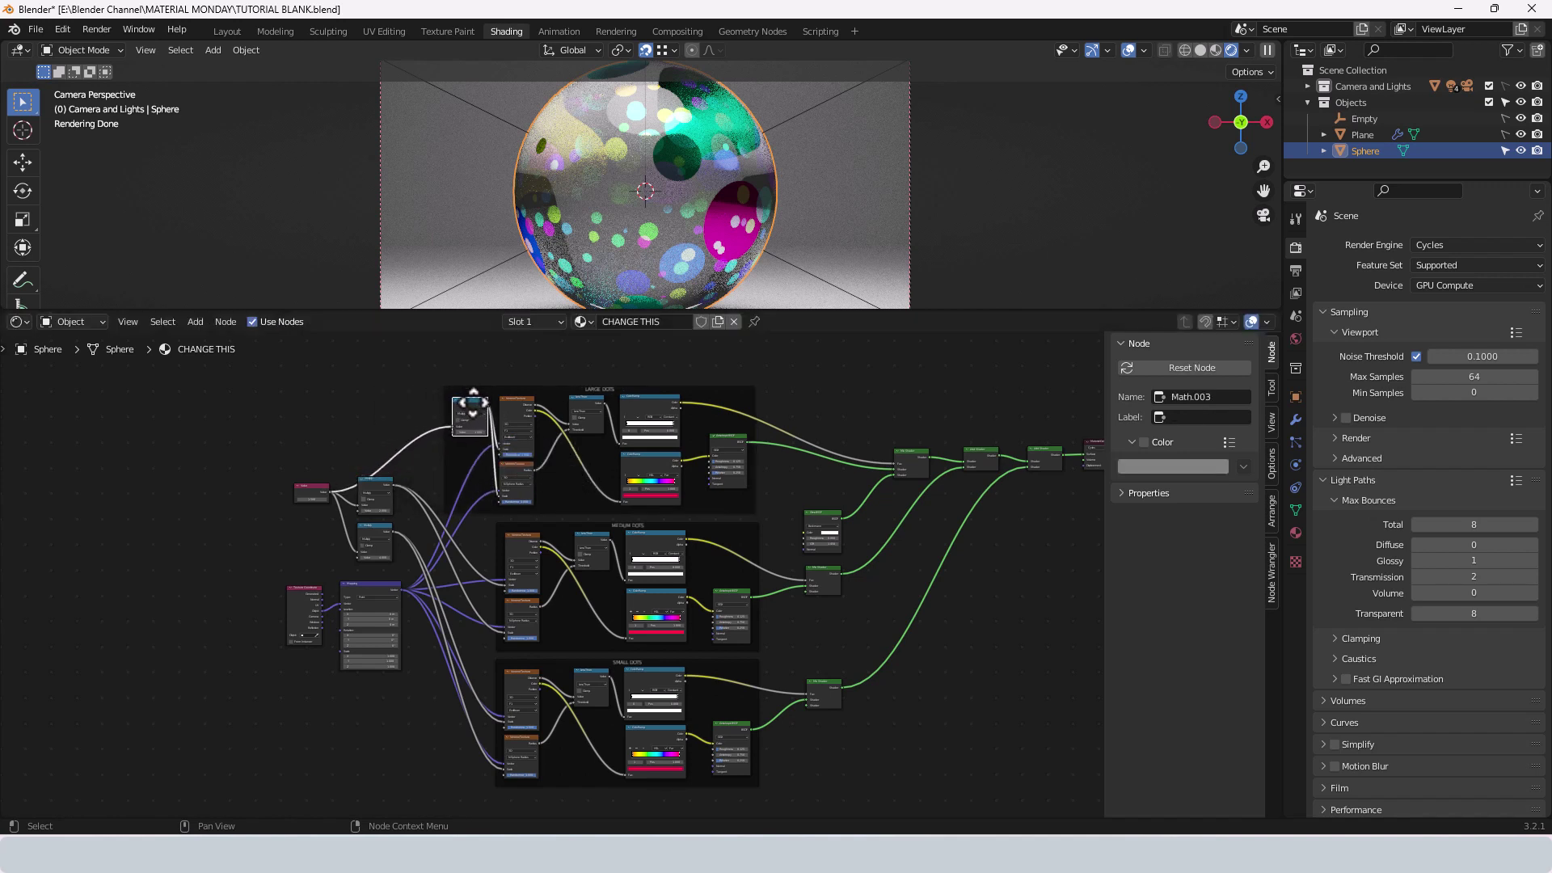
pyautogui.click(377, 482)
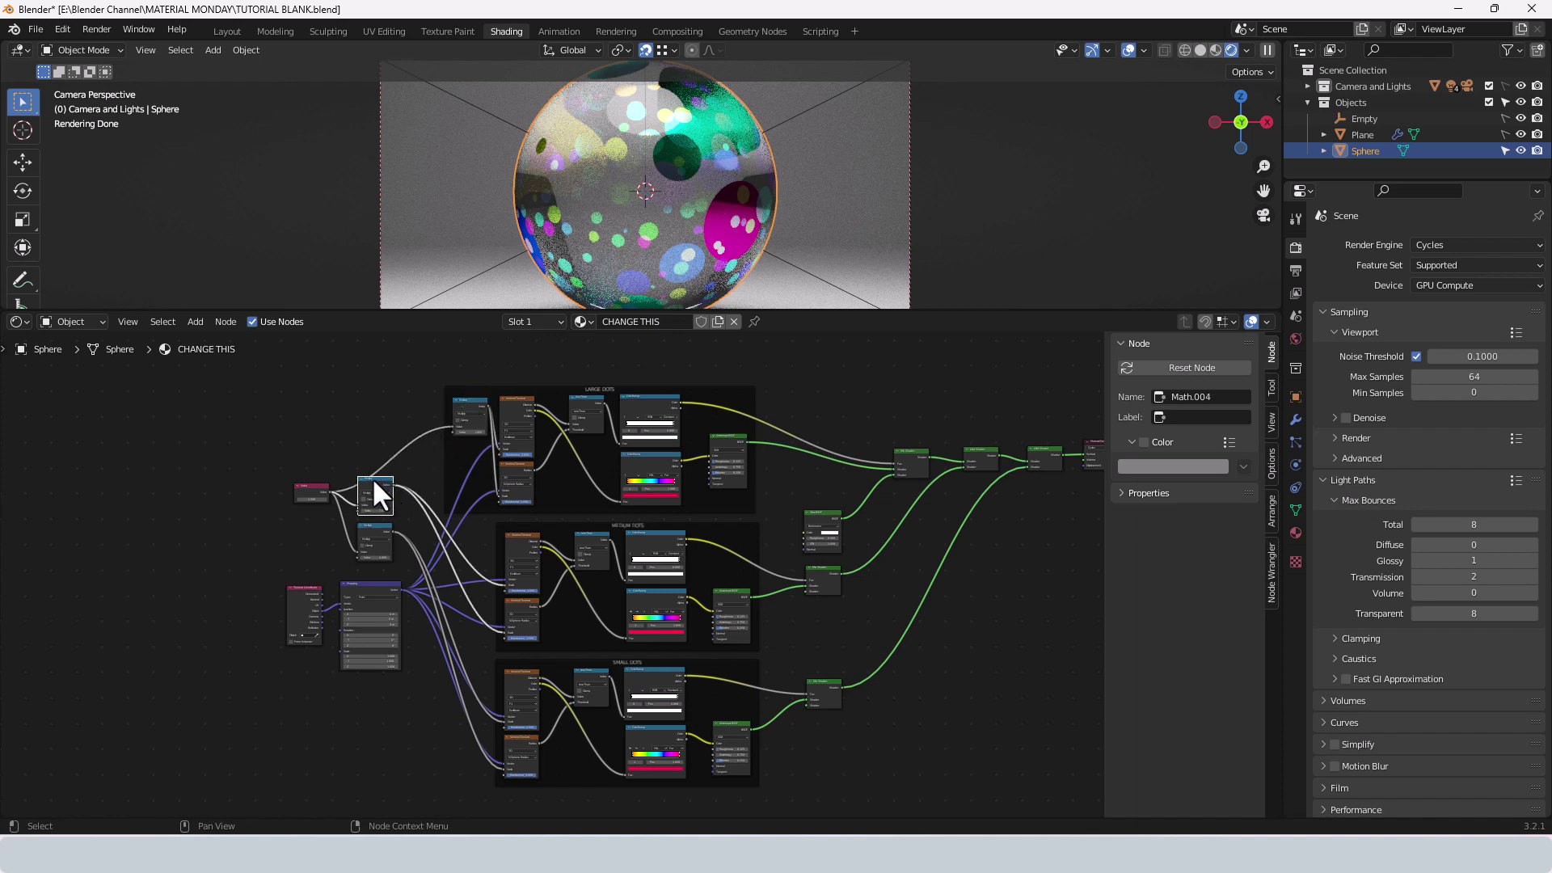
pyautogui.moveTo(373, 478); pyautogui.dragTo(469, 535)
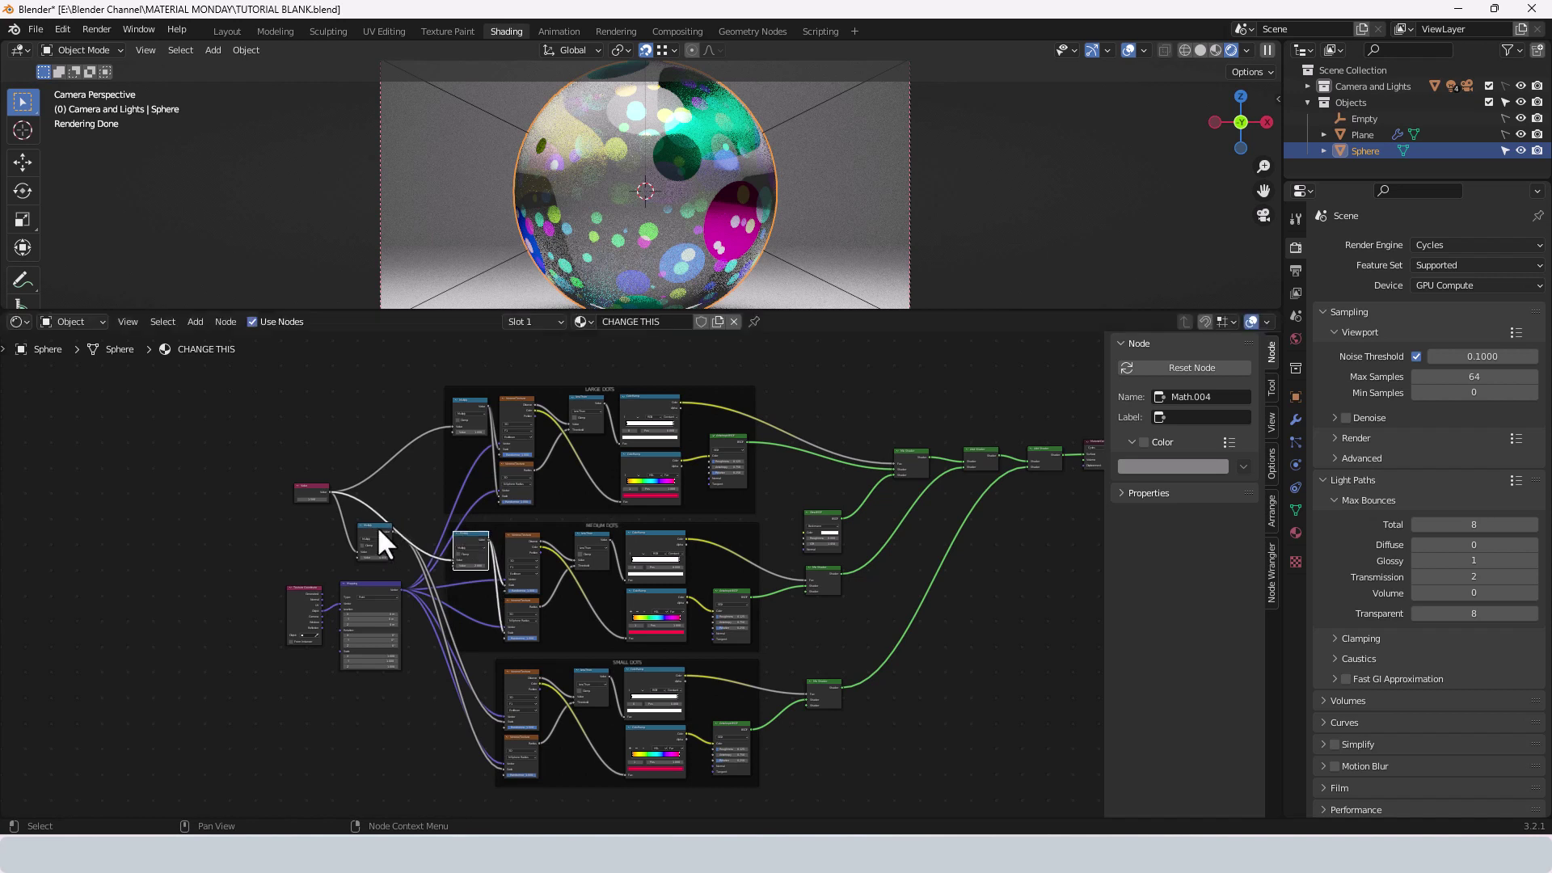
pyautogui.moveTo(372, 524); pyautogui.dragTo(465, 672)
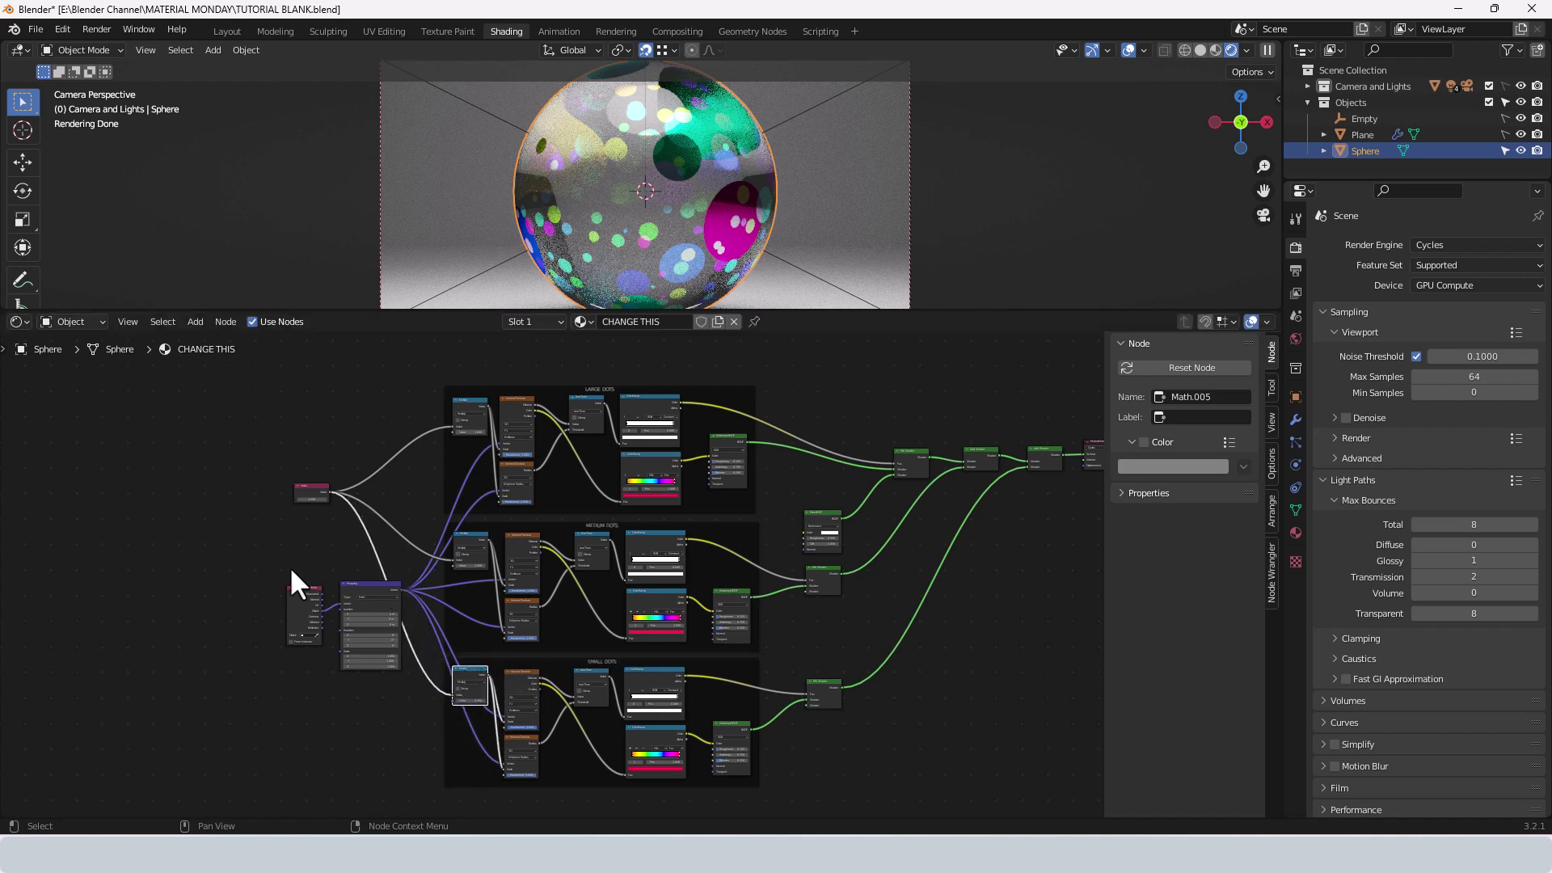
# - Move the Texture Coordinate and Mapping nodes further left
pyautogui.moveTo(291, 571); pyautogui.dragTo(273, 622)
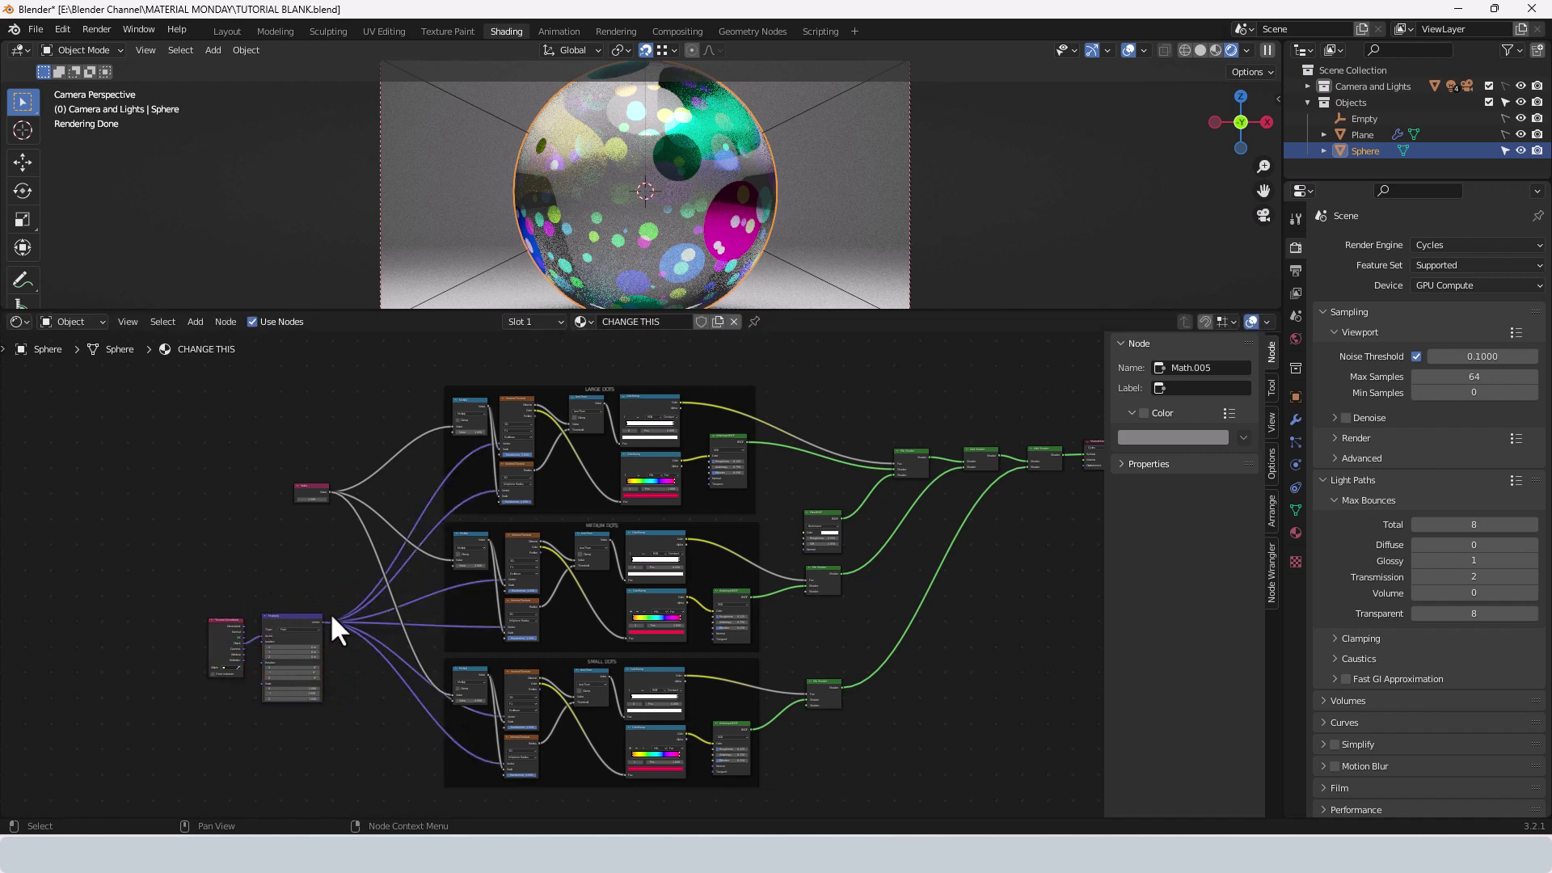
pyautogui.scroll(1, 330, 602)
pyautogui.moveTo(331, 606); pyautogui.dragTo(283, 578, button='middle')
pyautogui.scroll(1, 743, 598)
# - Align the Mix Shader, Add Shaders and Material Output in a row and move the chain left
pyautogui.click(760, 677)
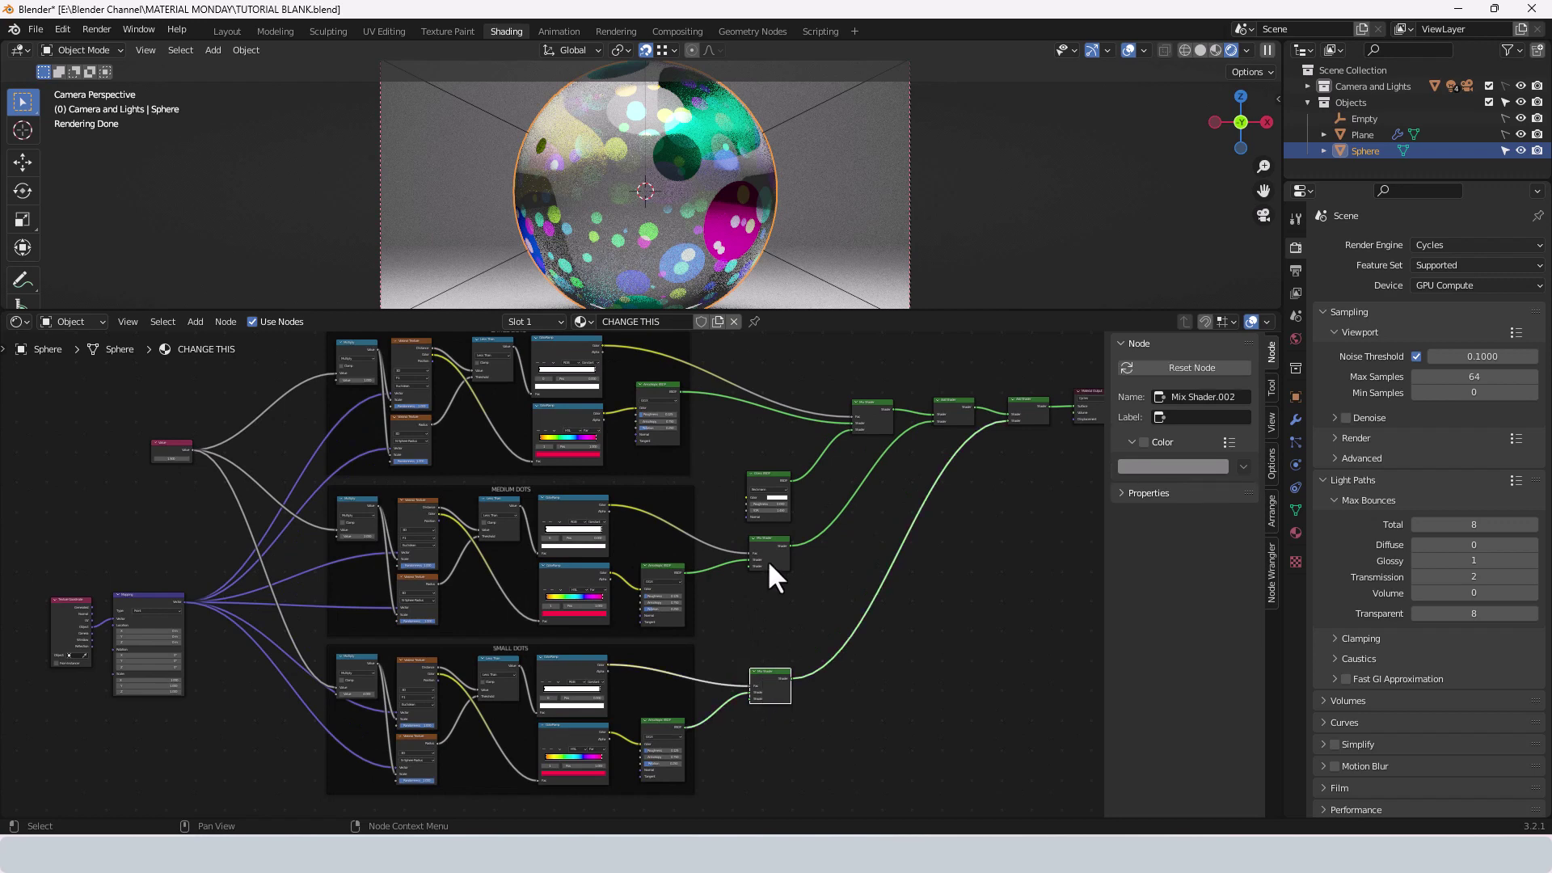
pyautogui.scroll(4, 774, 529)
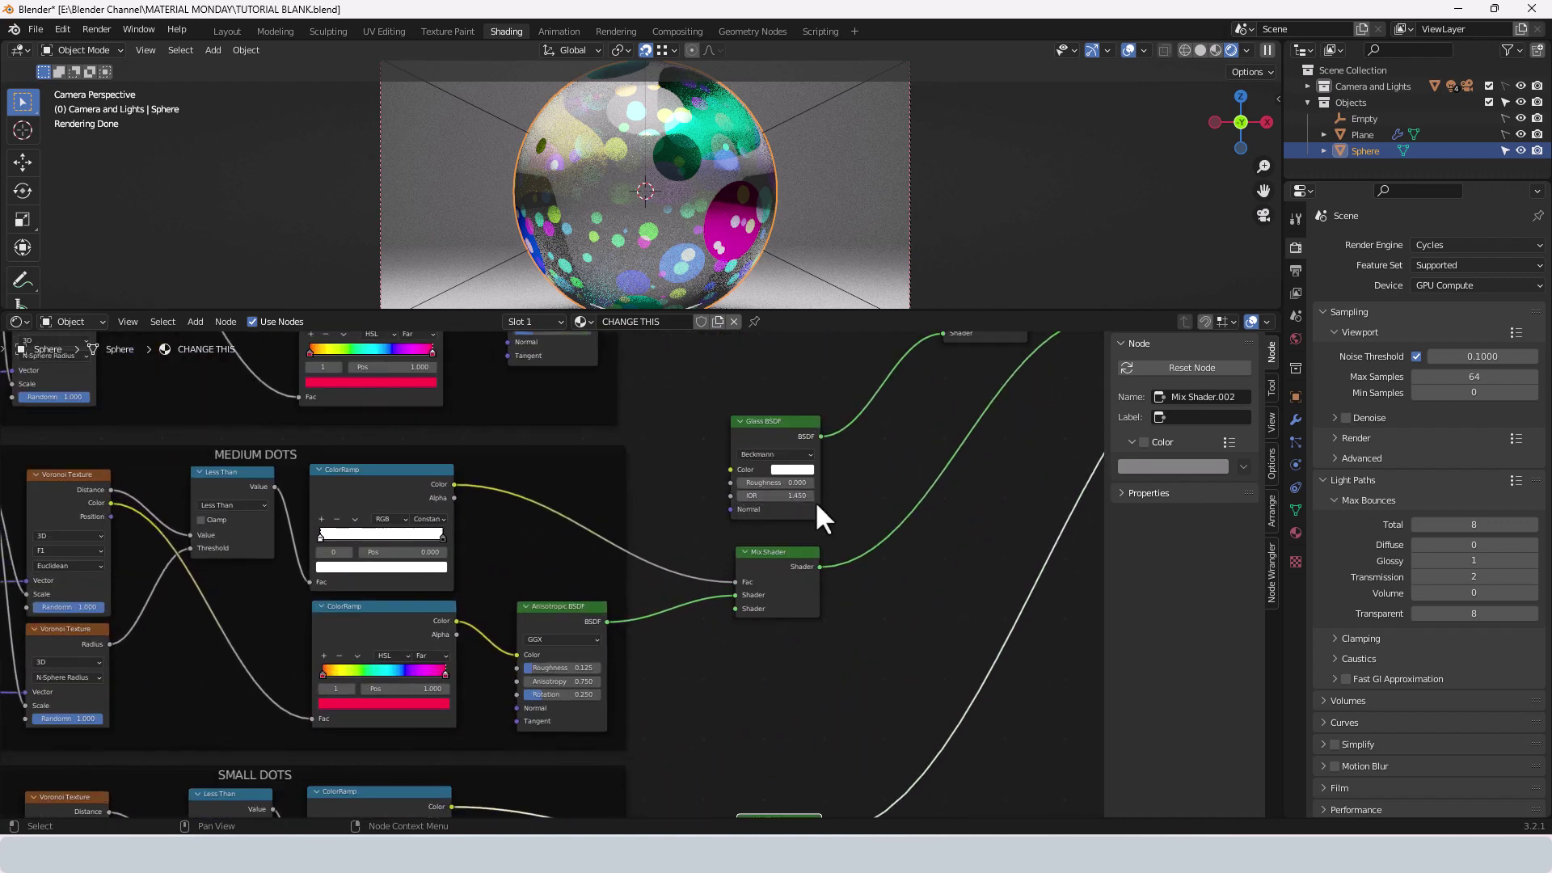
pyautogui.scroll(-5, 813, 501)
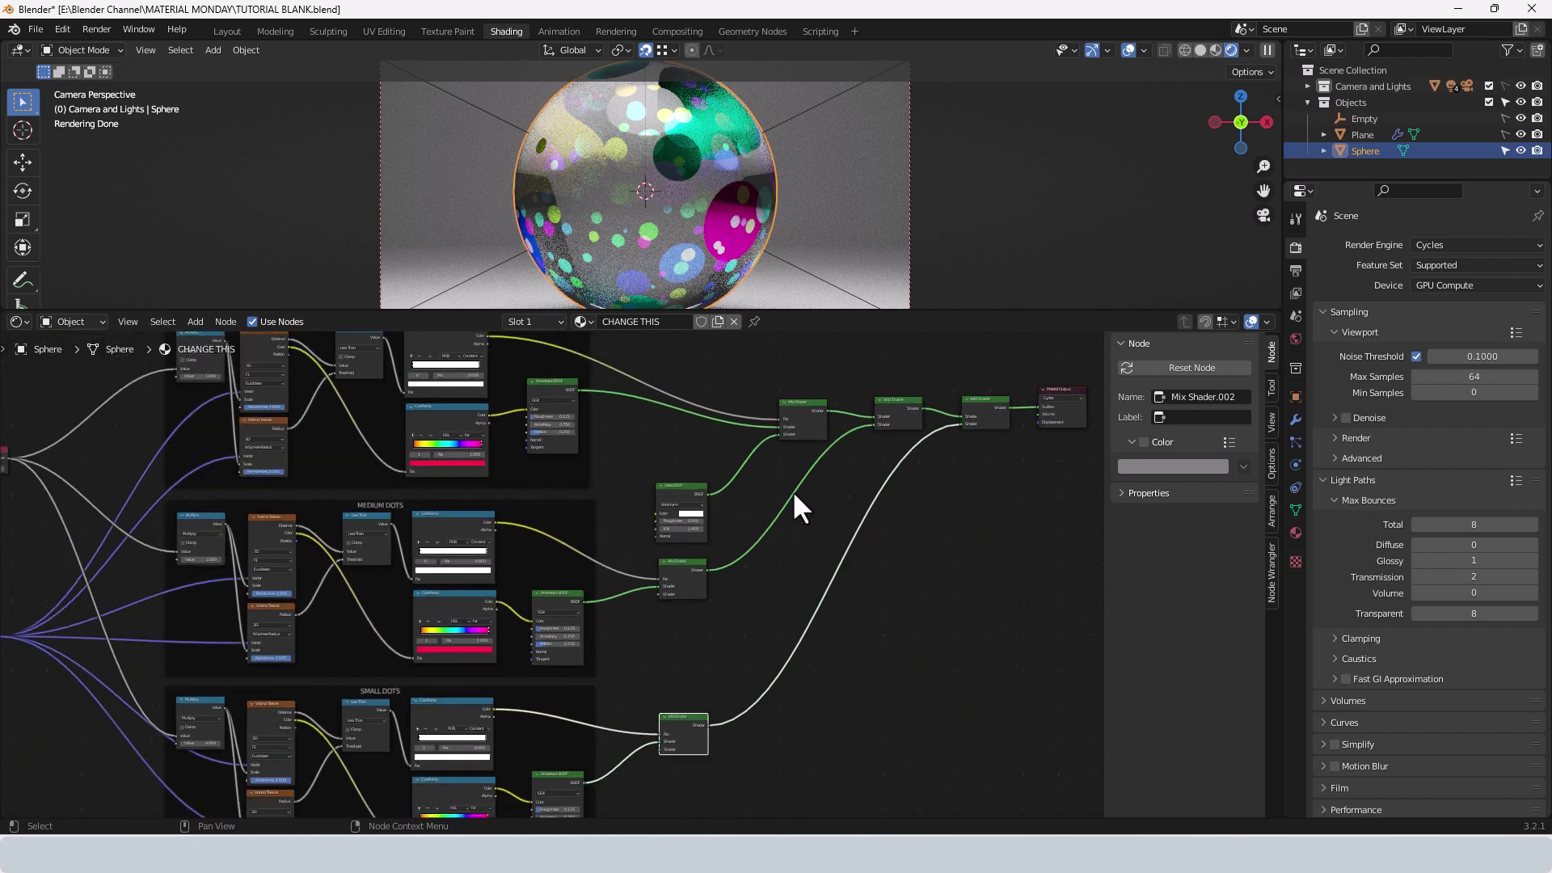
pyautogui.scroll(1, 792, 489)
pyautogui.moveTo(726, 407); pyautogui.dragTo(1025, 508)
pyautogui.hotkey('shift', '=')
pyautogui.moveTo(933, 502)
pyautogui.mouseDown(button='middle')
pyautogui.moveTo(901, 513)
pyautogui.moveTo(934, 493)
pyautogui.mouseUp(button='middle')
pyautogui.moveTo(1029, 519); pyautogui.dragTo(711, 393)
pyautogui.moveTo(789, 440); pyautogui.dragTo(699, 432)
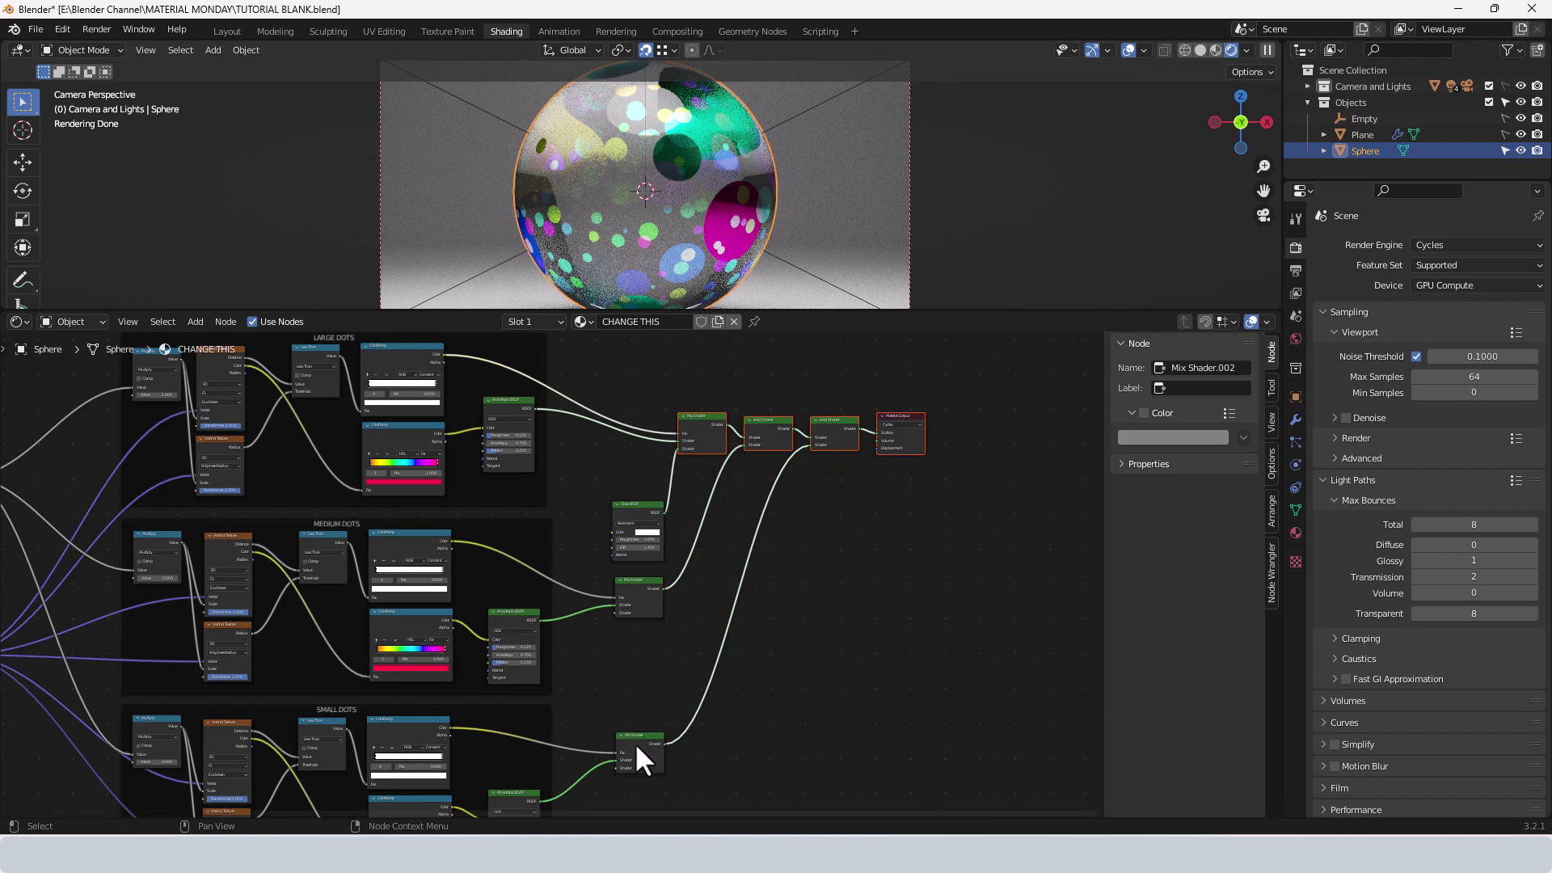
# - Stack the Glass BSDF and both Mix Shaders in one aligned column, then shift the output chain down-right
pyautogui.moveTo(638, 745); pyautogui.dragTo(643, 647)
pyautogui.moveTo(641, 485); pyautogui.dragTo(671, 670)
pyautogui.hotkey('shift', '=')
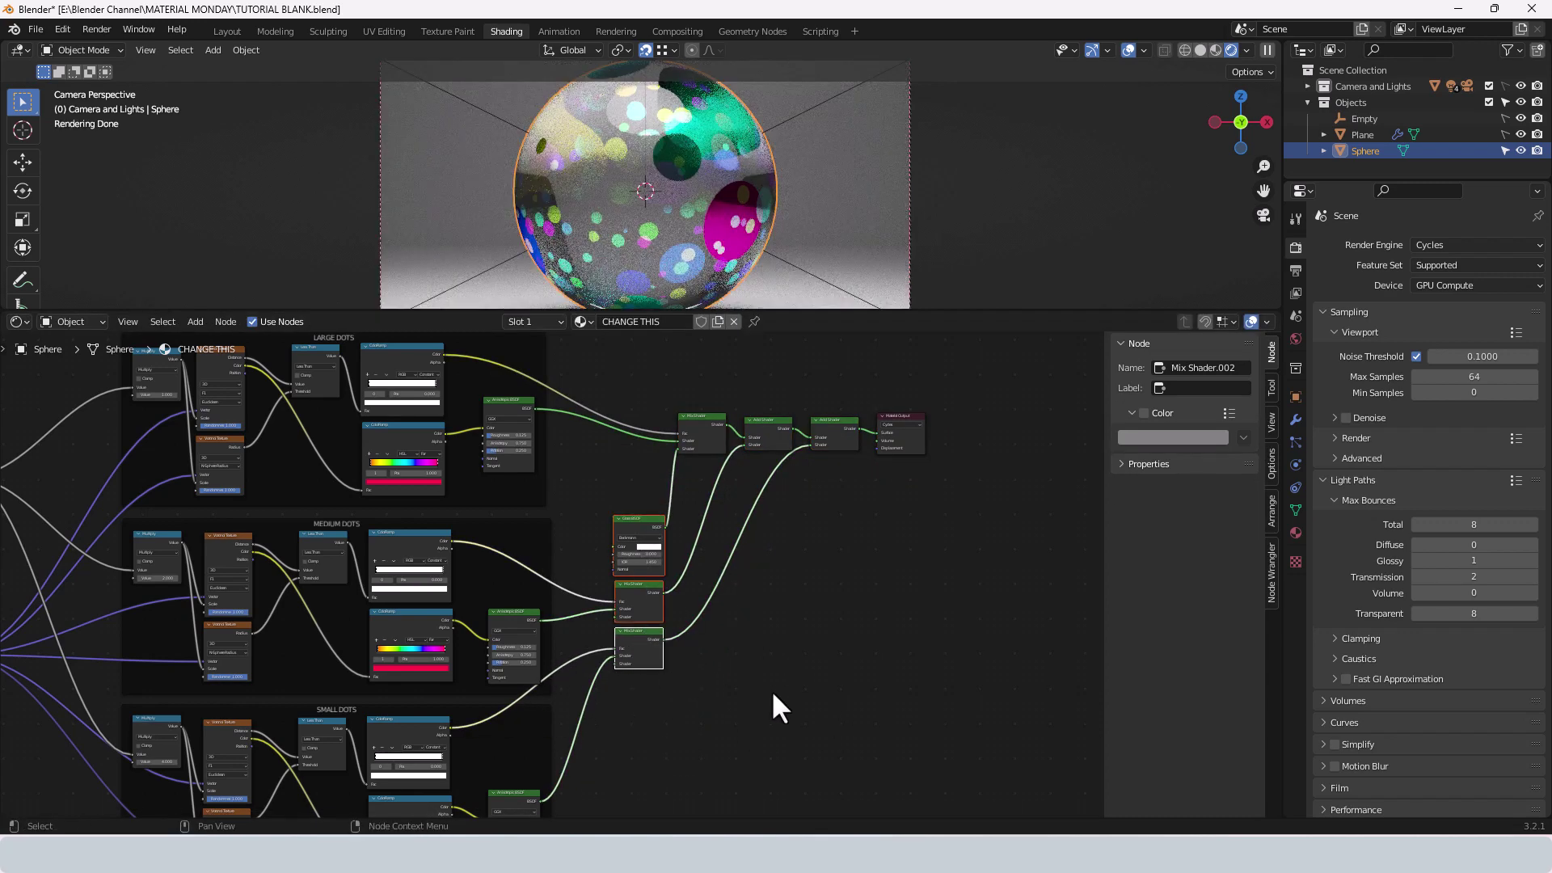
pyautogui.click(830, 700)
pyautogui.moveTo(699, 395); pyautogui.dragTo(917, 502)
pyautogui.moveTo(729, 430); pyautogui.dragTo(770, 449)
pyautogui.click(770, 449)
pyautogui.moveTo(689, 613); pyautogui.dragTo(821, 555, button='middle')
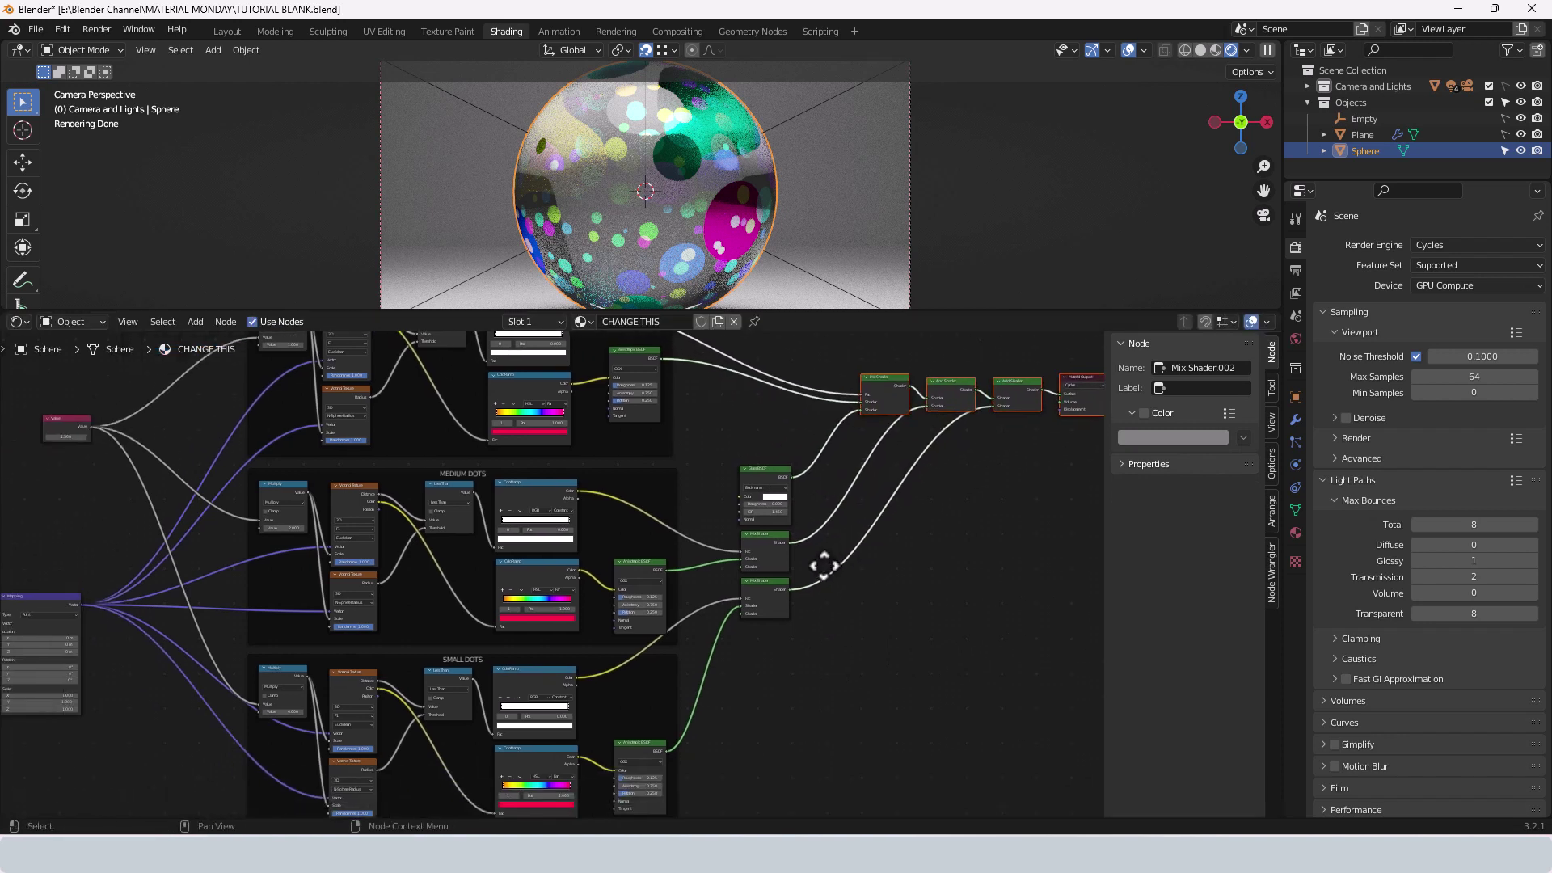
pyautogui.keyDown('ctrl'); pyautogui.scroll(3, 987, 532); pyautogui.keyUp('ctrl')
# - Move the Value node down and to the right
pyautogui.scroll(-3, 907, 531)
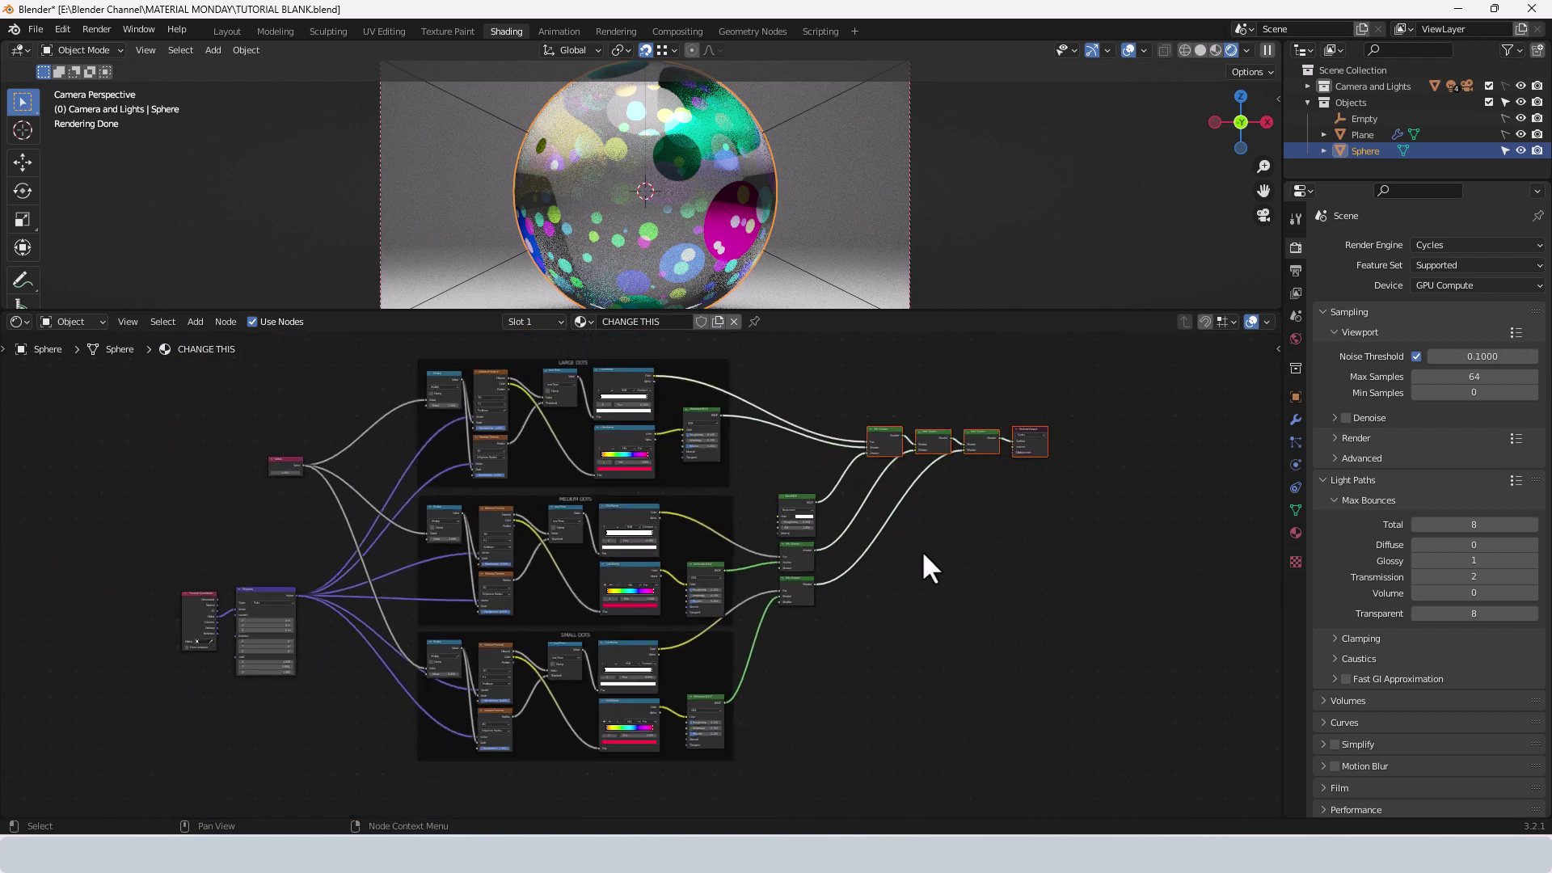
pyautogui.moveTo(923, 550); pyautogui.dragTo(1032, 555, button='middle')
pyautogui.scroll(2, 588, 501)
pyautogui.moveTo(323, 443); pyautogui.dragTo(359, 465)
pyautogui.scroll(4, 348, 472)
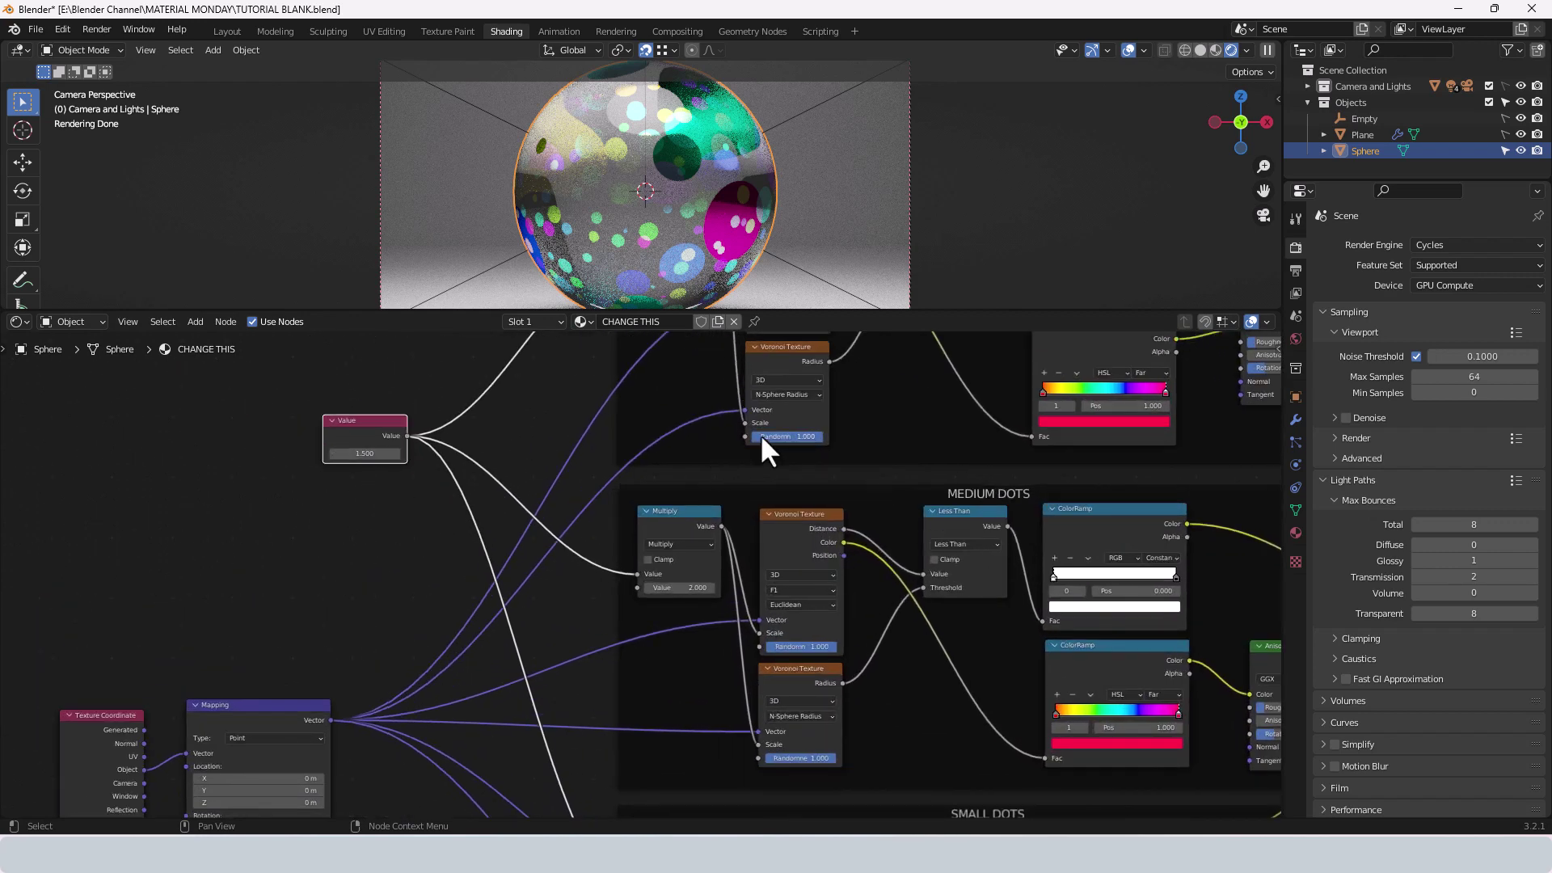
# - Try the Value node at 2 and 1, then settle on 1.5
pyautogui.click(388, 449)
pyautogui.write('2')
pyautogui.press('Return')
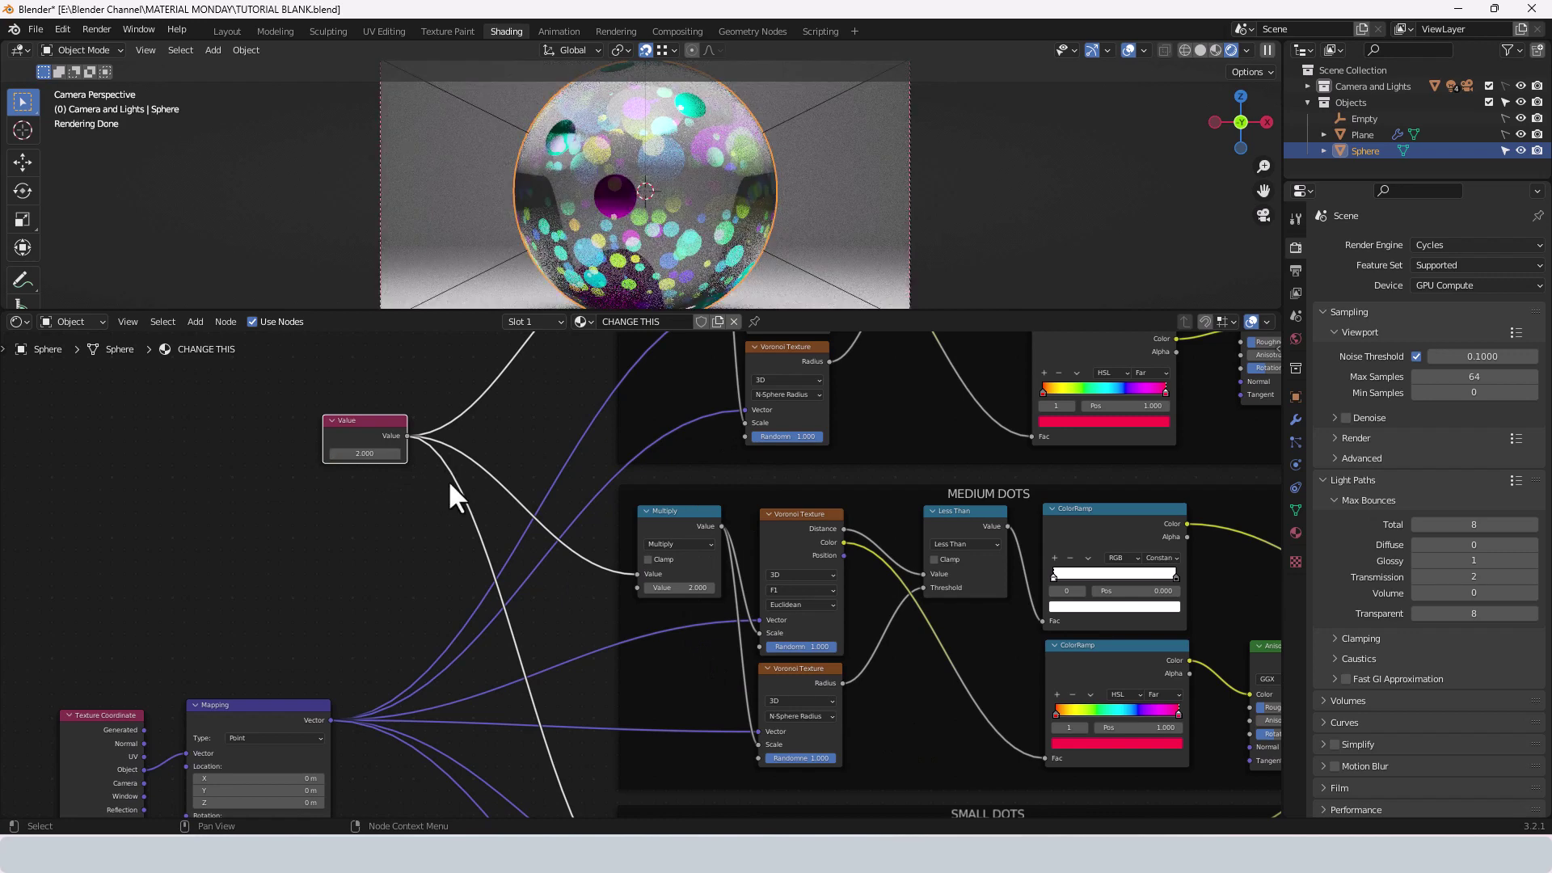
pyautogui.hotkey('ctrl', 'z')
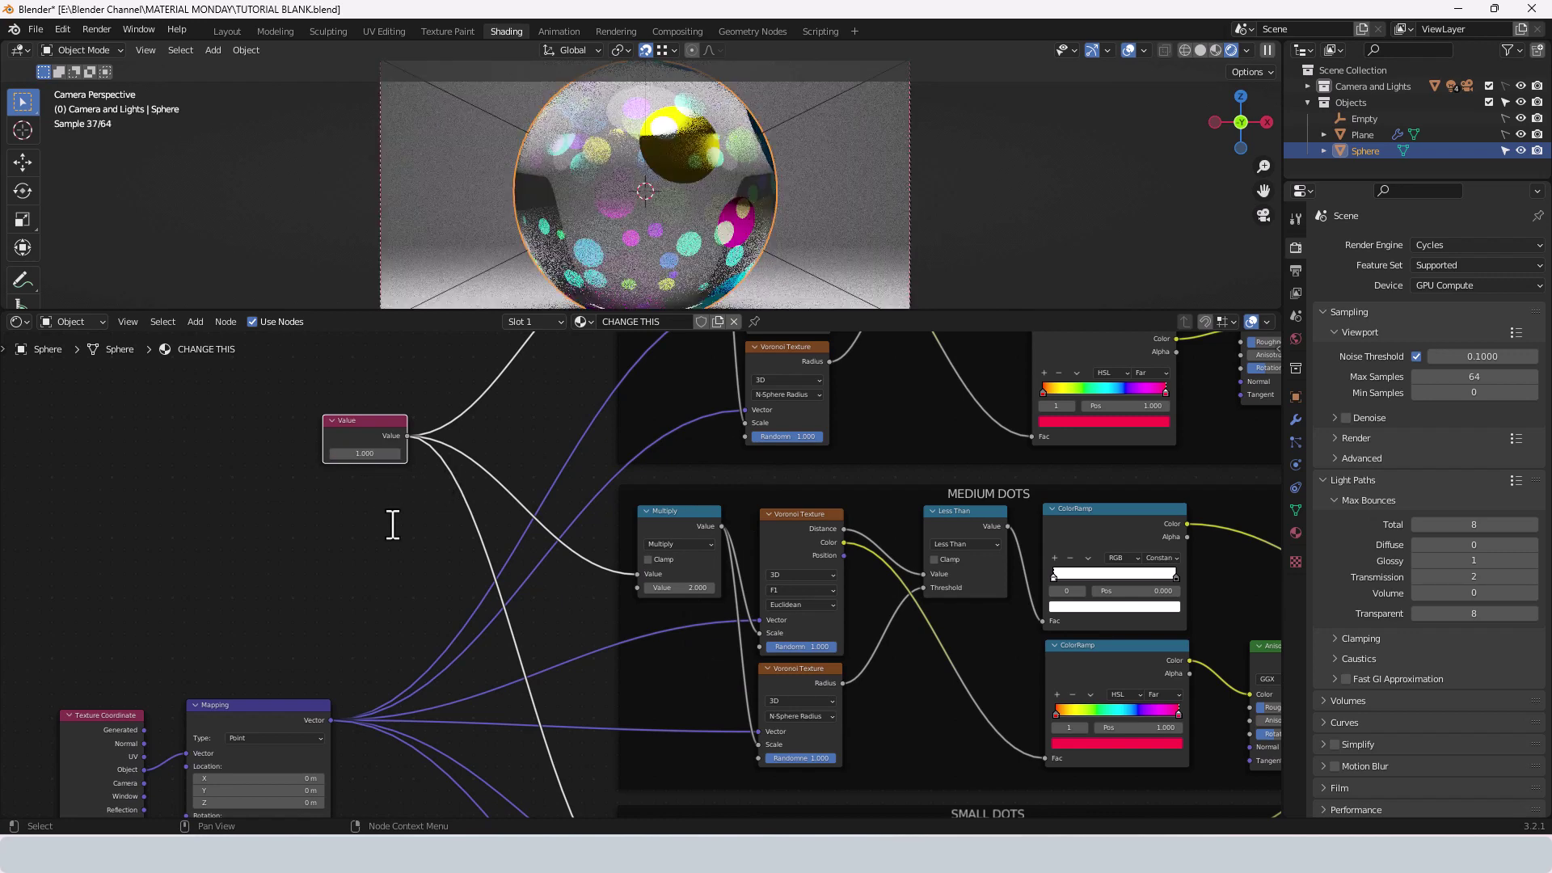
pyautogui.click(363, 455)
pyautogui.write('1.5')
pyautogui.press('Return')
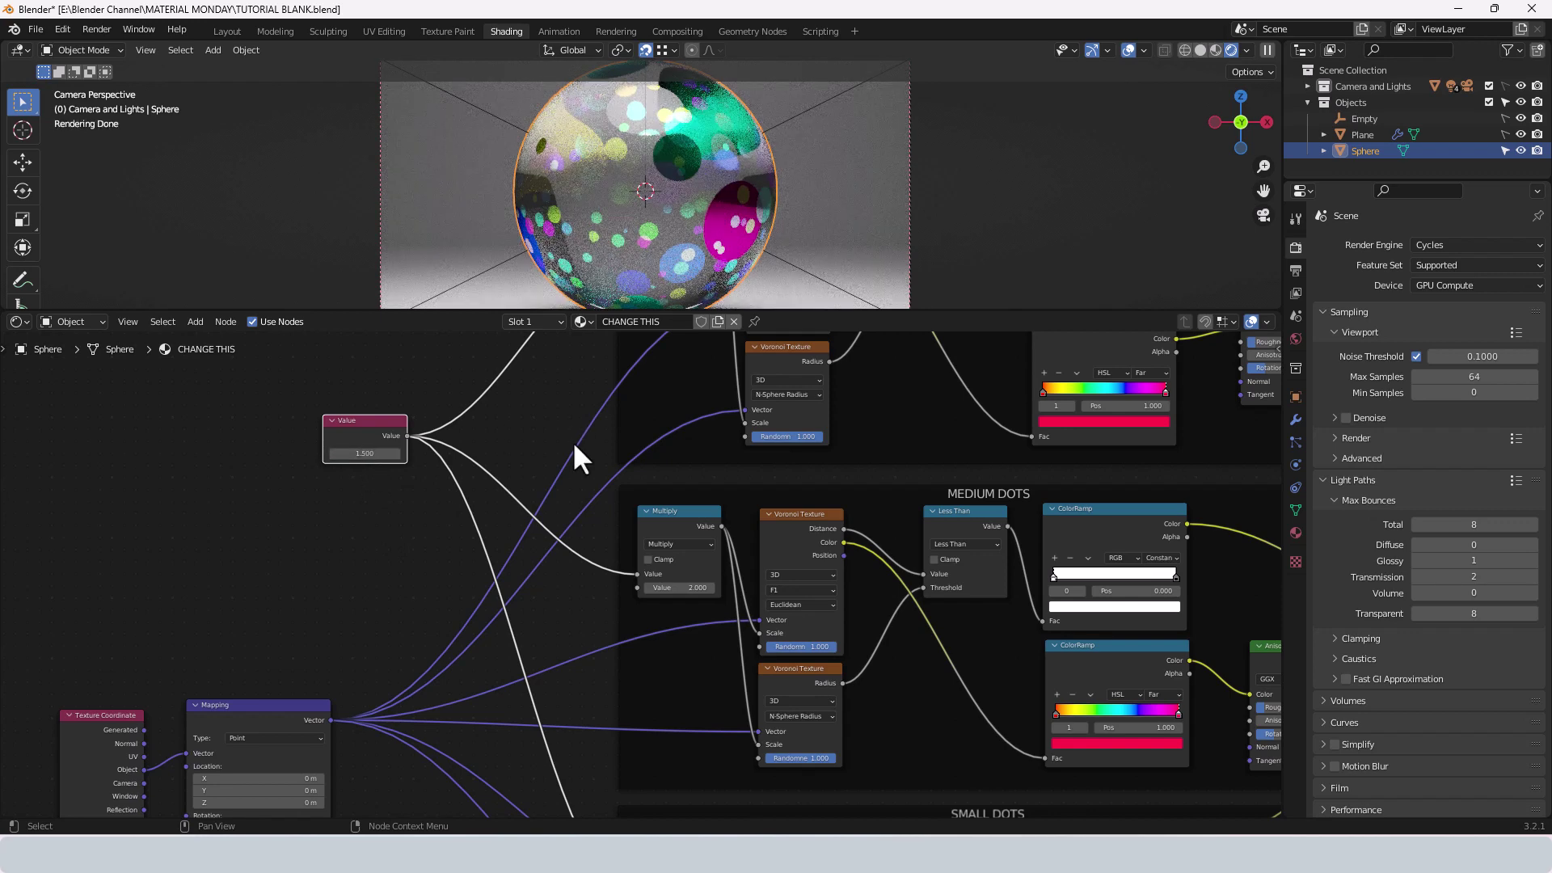
pyautogui.scroll(-2, 572, 440)
pyautogui.moveTo(553, 502); pyautogui.dragTo(409, 677, button='middle')
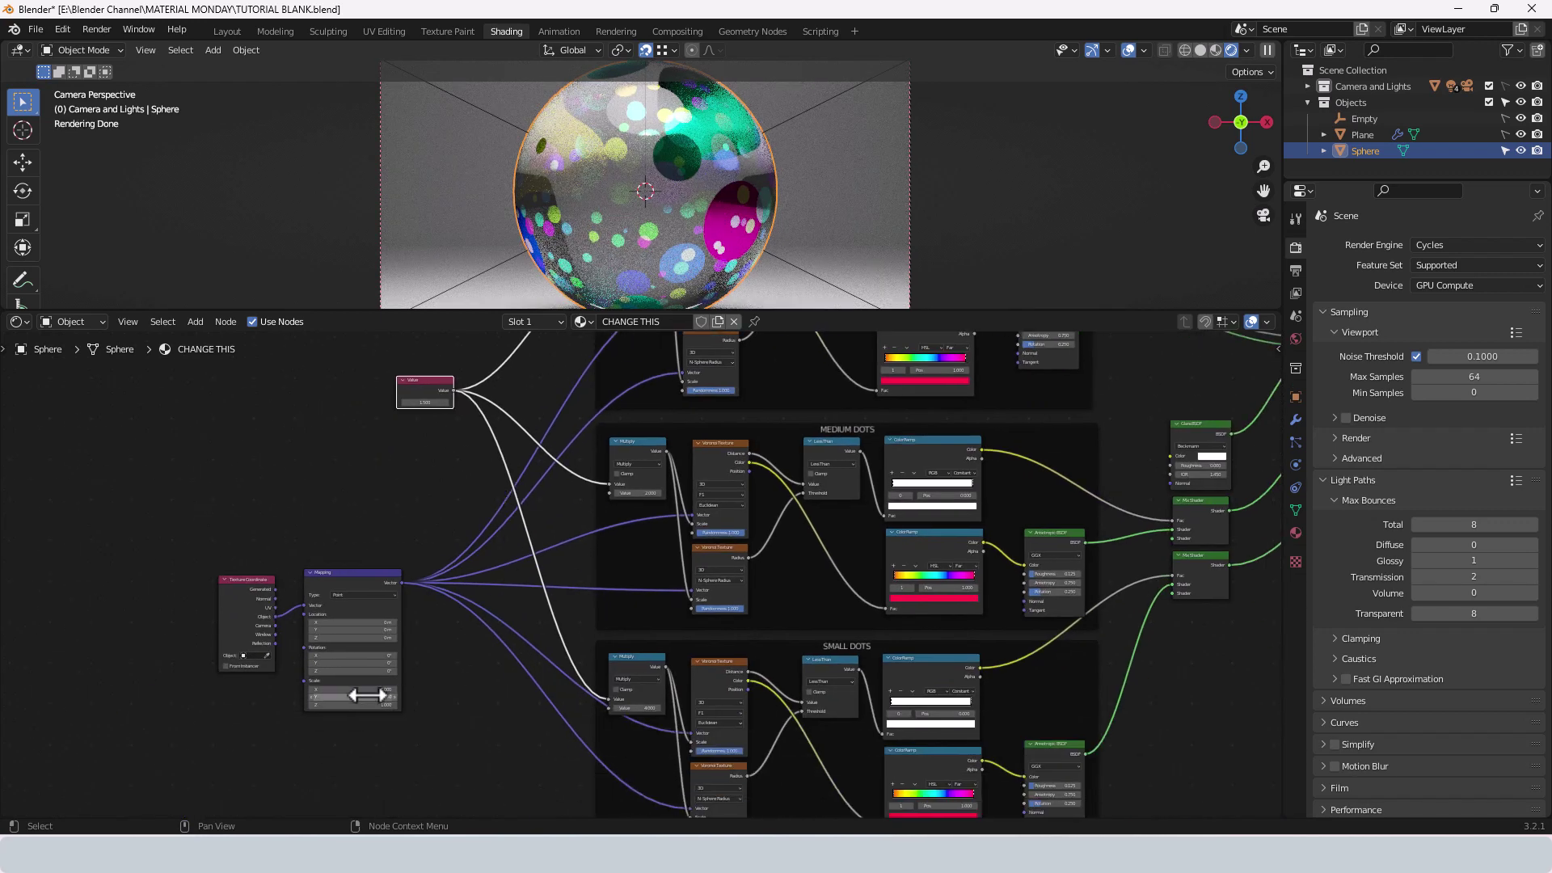
pyautogui.scroll(2, 409, 651)
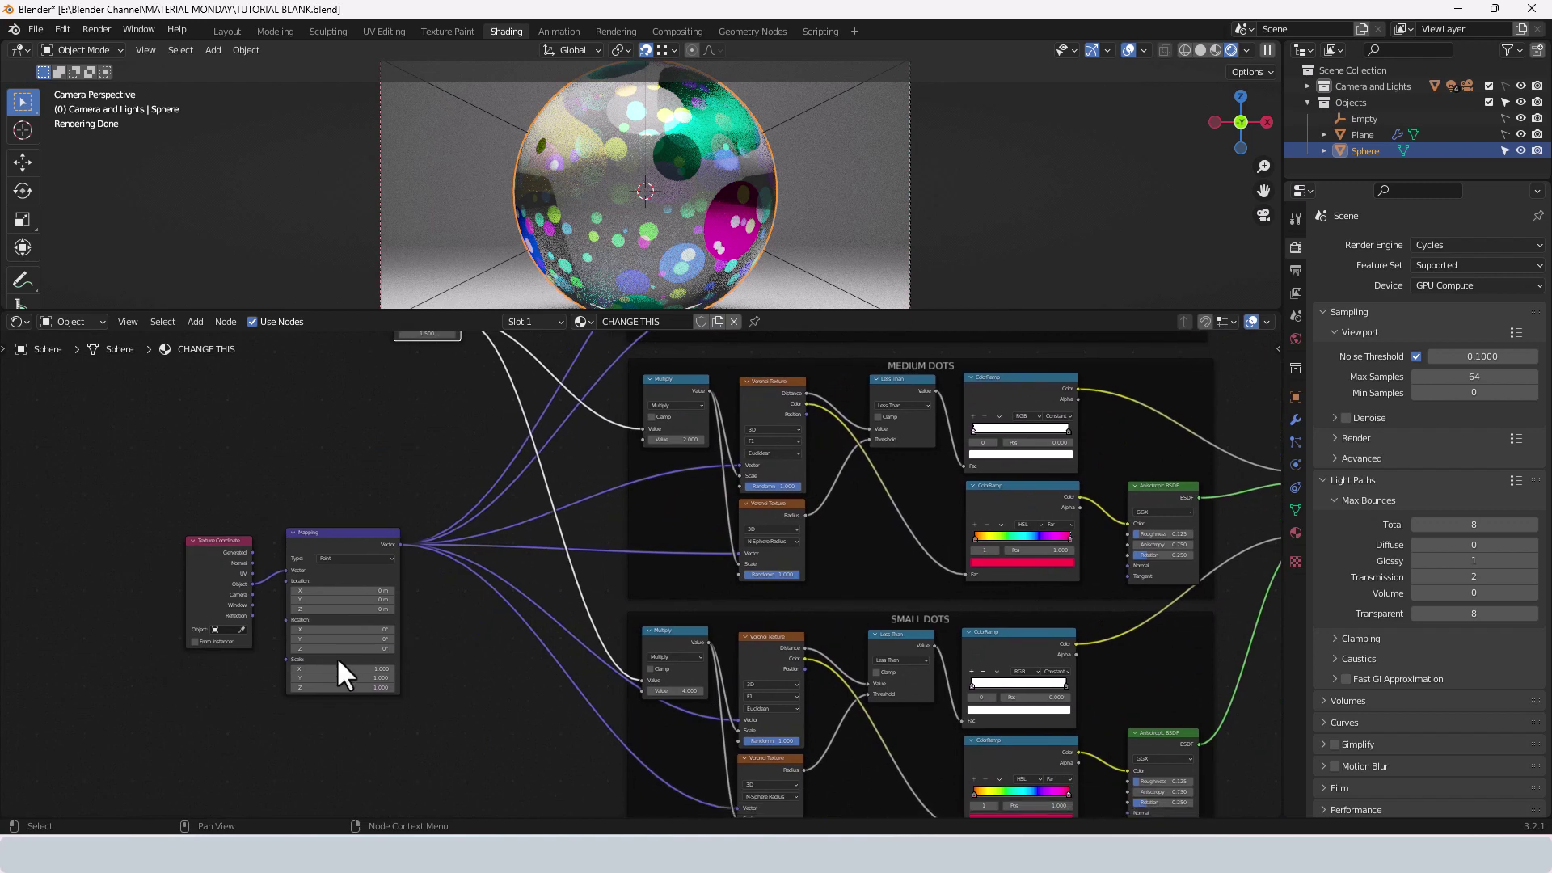
pyautogui.scroll(-1, 305, 682)
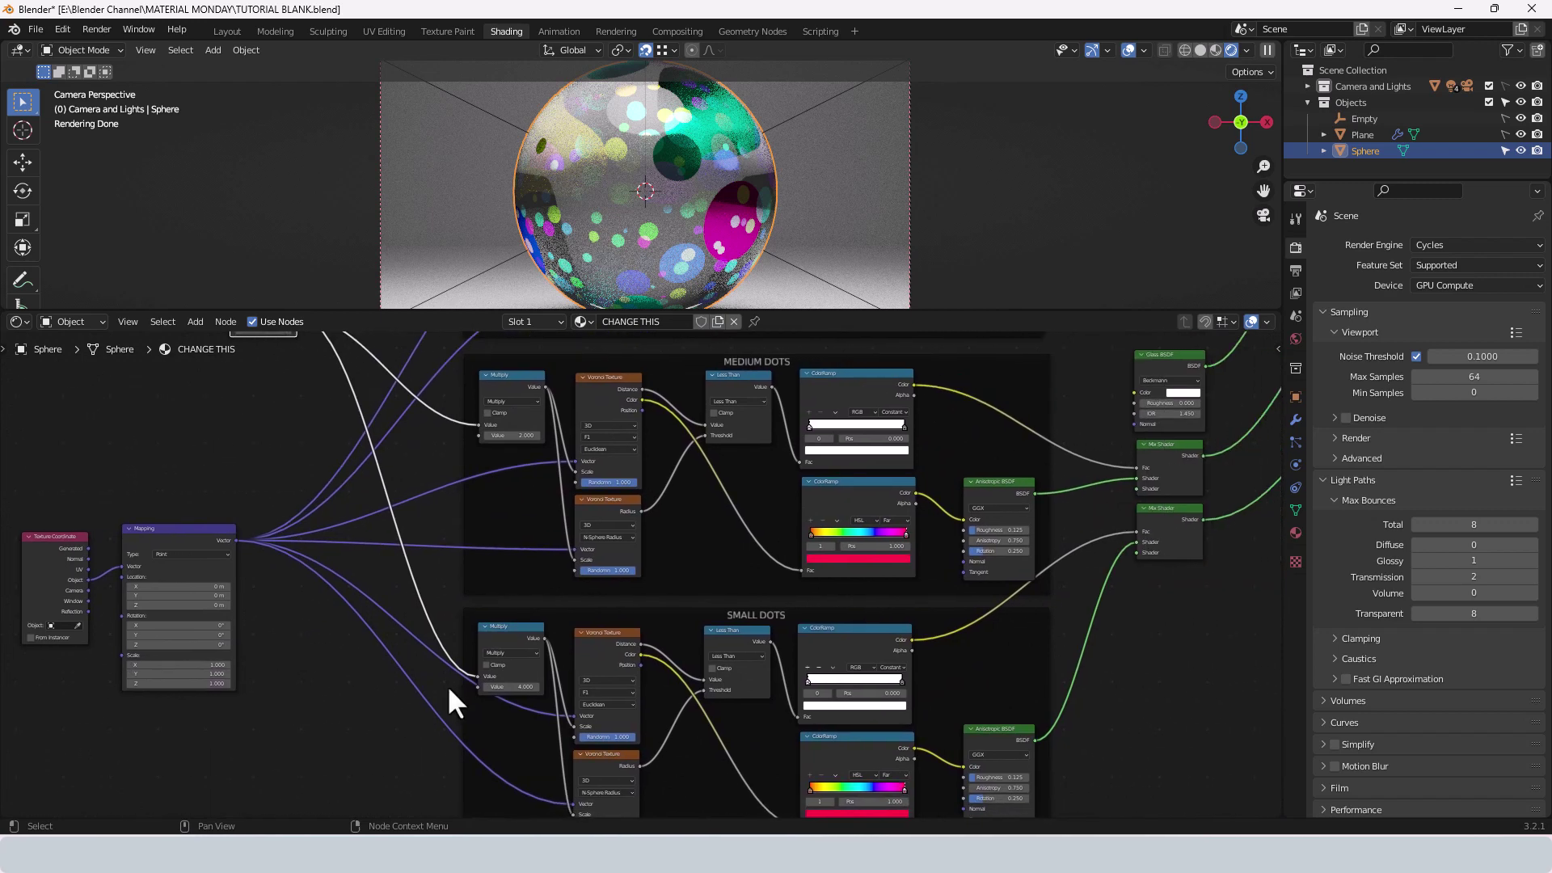
pyautogui.moveTo(457, 671); pyautogui.dragTo(675, 483, button='middle')
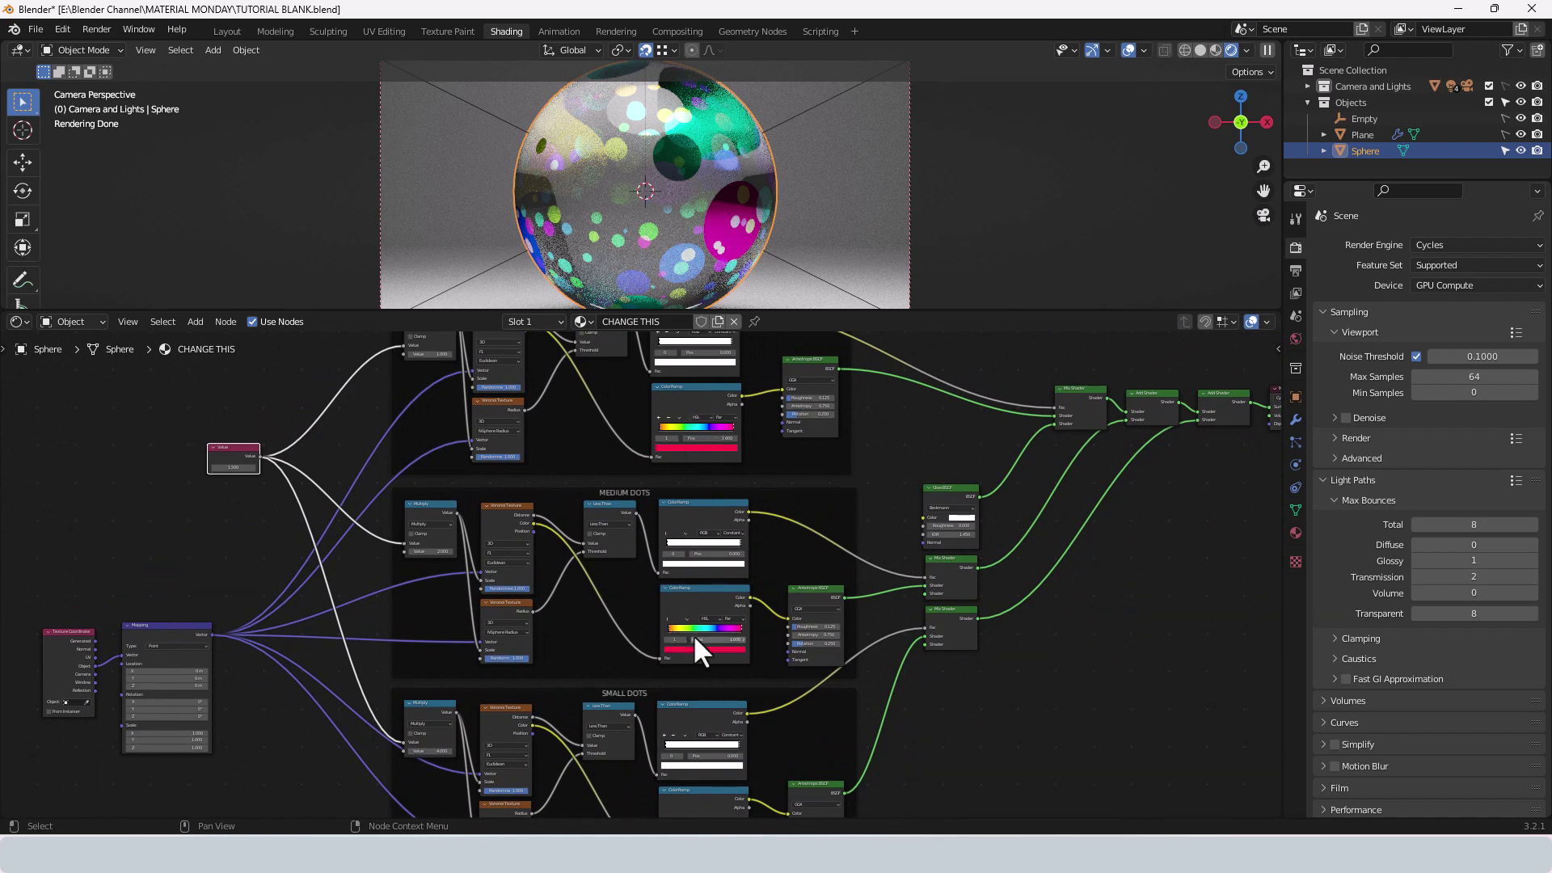
pyautogui.scroll(-1, 726, 784)
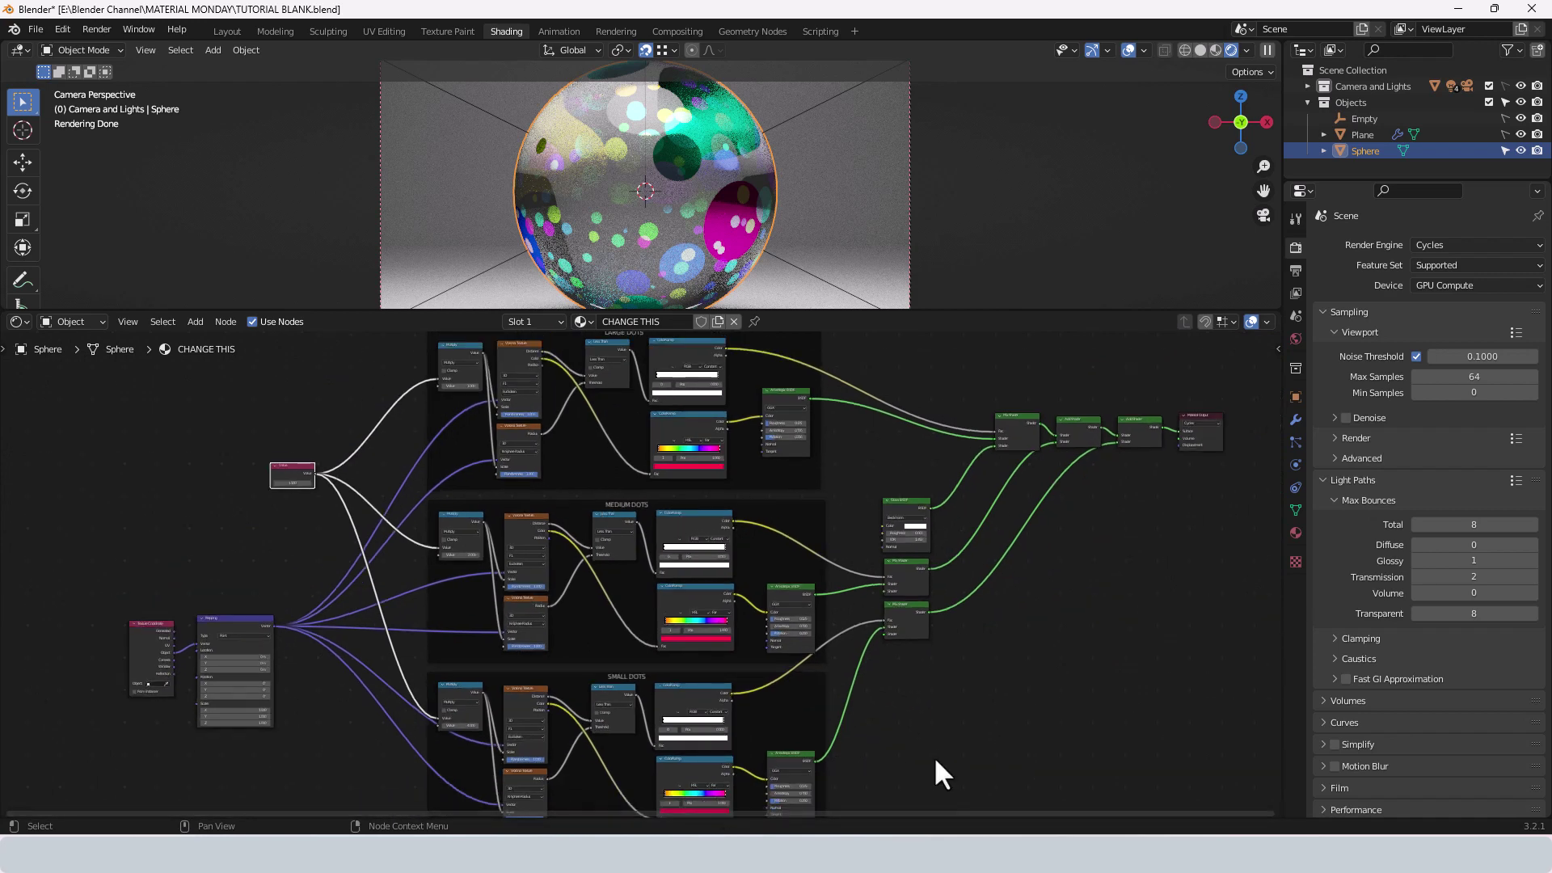
pyautogui.moveTo(935, 768); pyautogui.dragTo(956, 686, button='middle')
pyautogui.scroll(1, 790, 615)
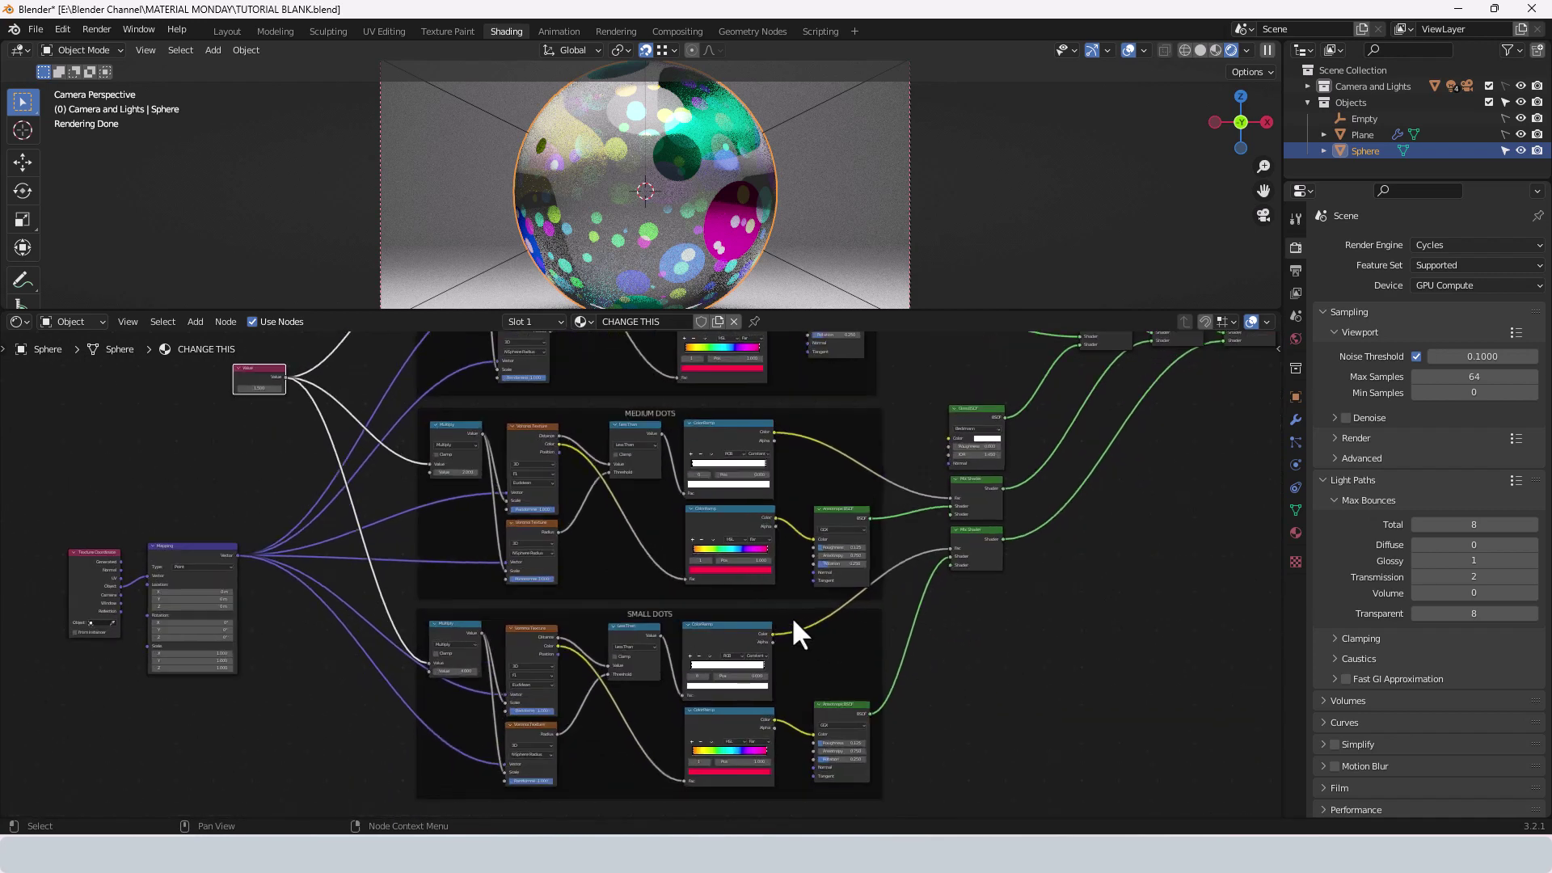
pyautogui.scroll(1, 791, 616)
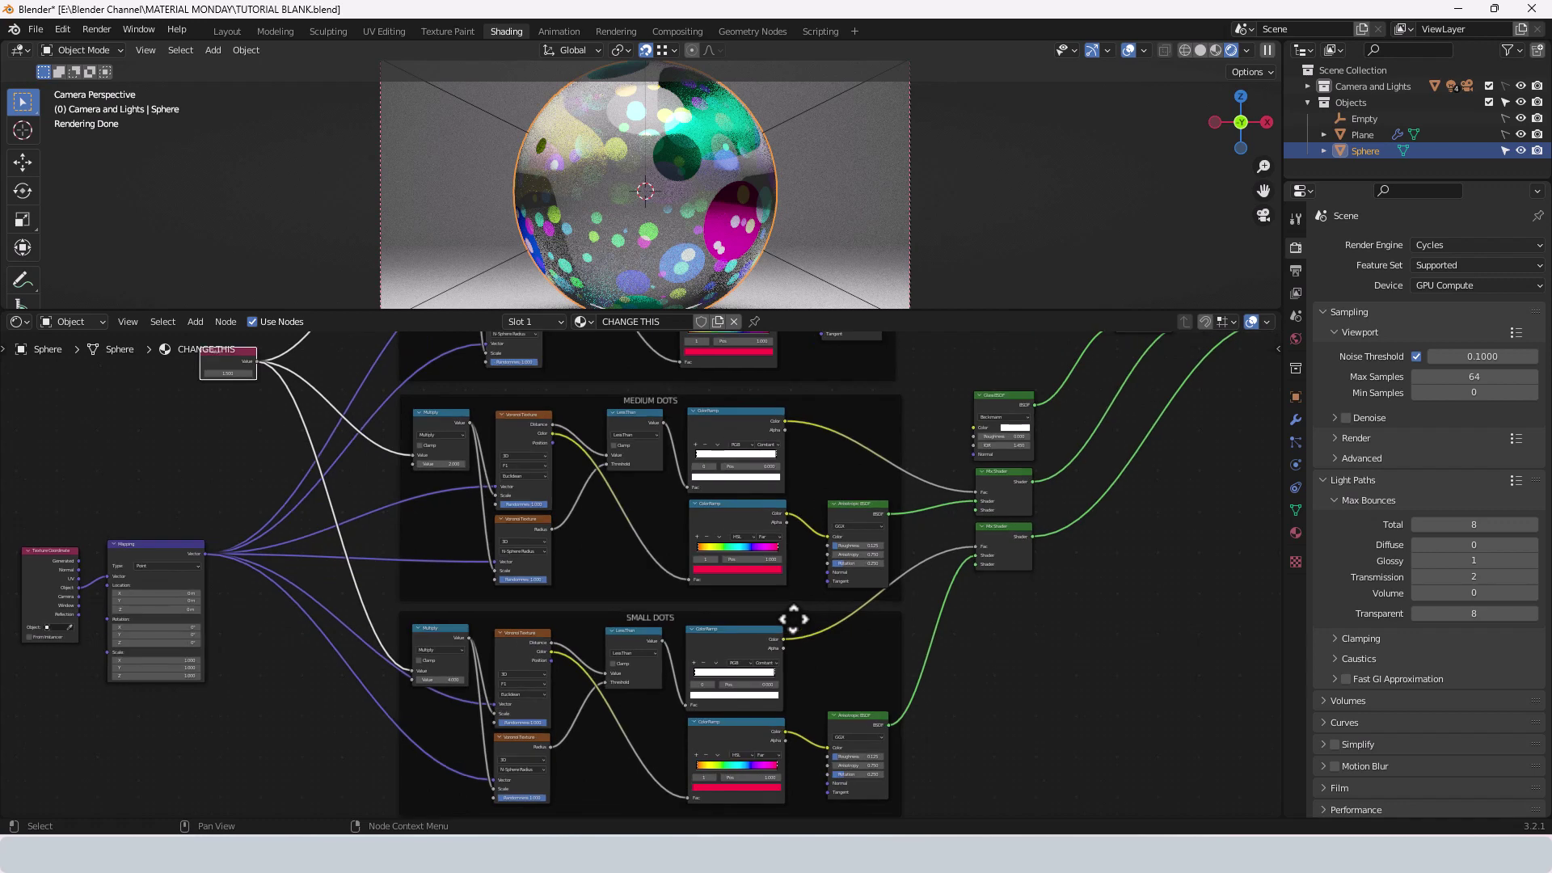
pyautogui.scroll(-1, 793, 618)
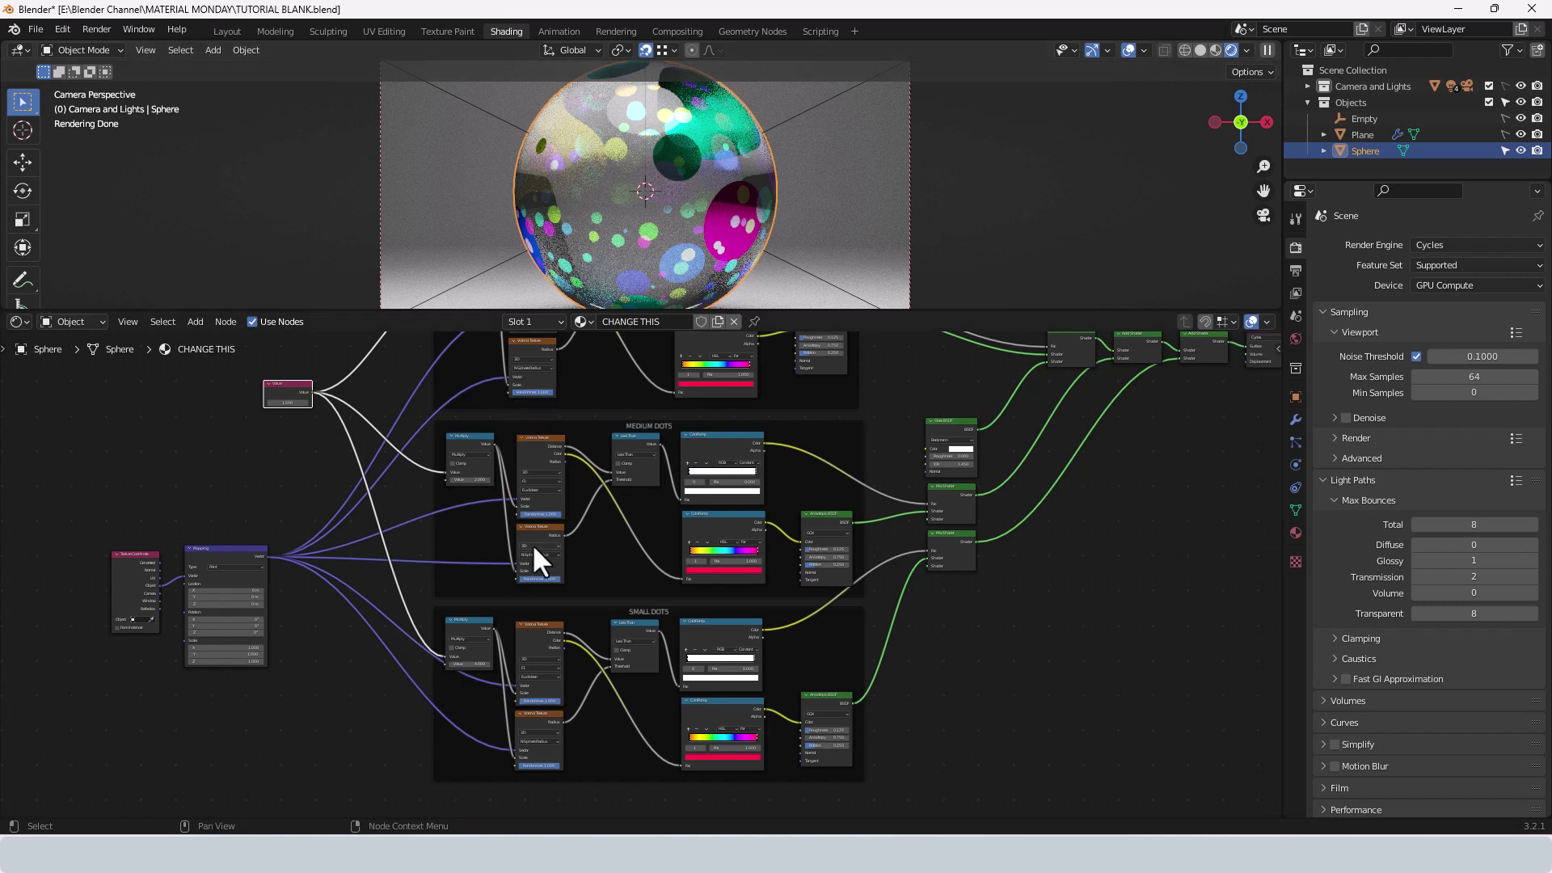
pyautogui.moveTo(462, 416); pyautogui.dragTo(461, 495, button='middle')
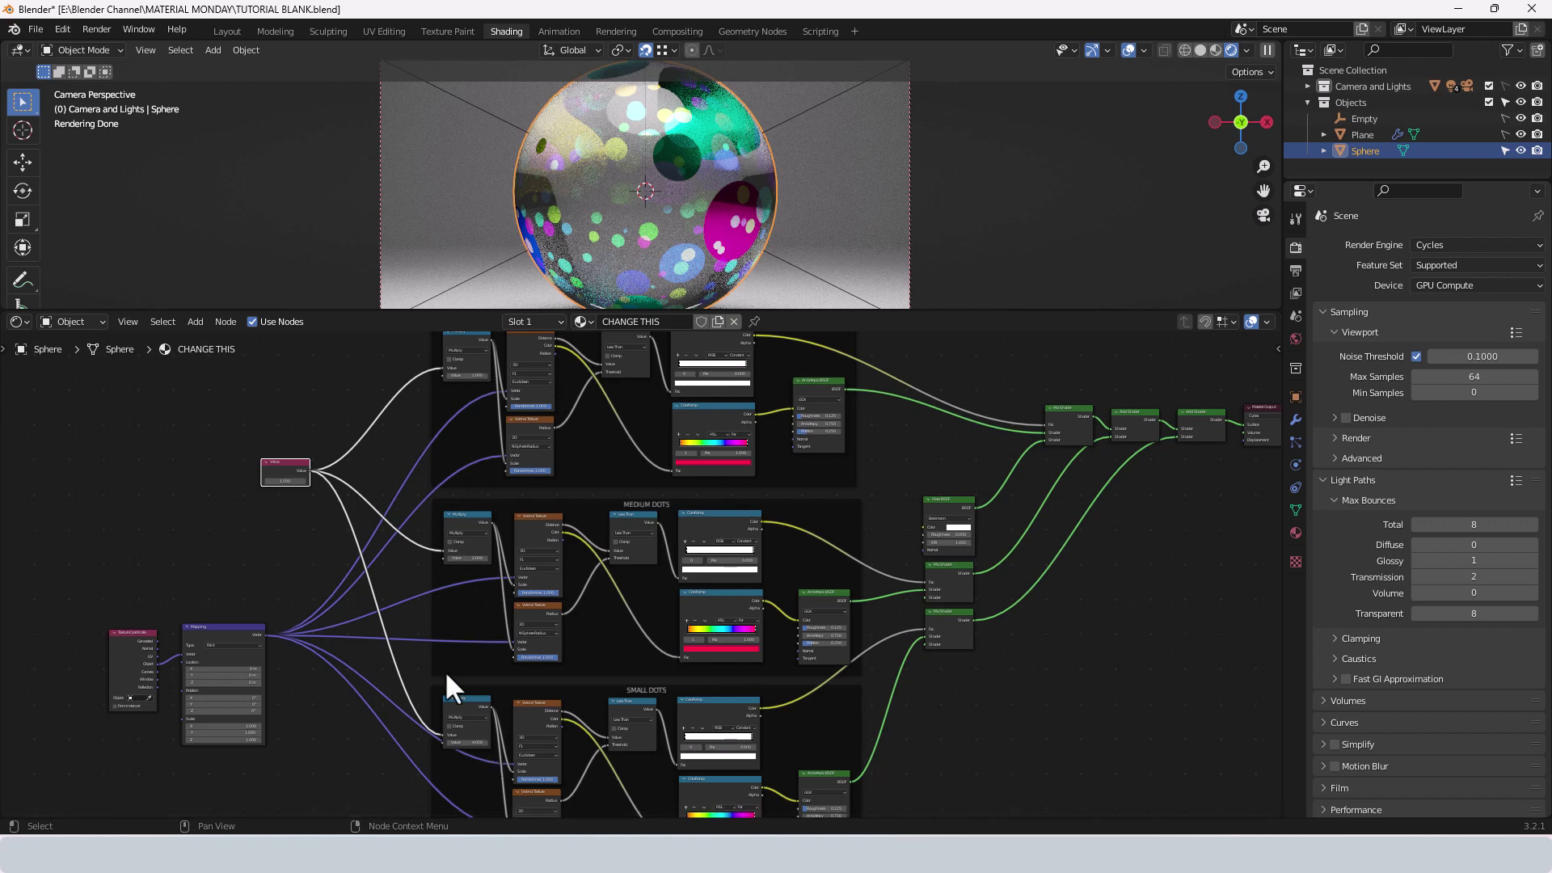
pyautogui.scroll(-2, 1069, 600)
pyautogui.moveTo(1065, 587)
pyautogui.mouseDown(button='middle')
pyautogui.moveTo(1037, 613)
pyautogui.moveTo(1042, 579)
pyautogui.mouseUp(button='middle')
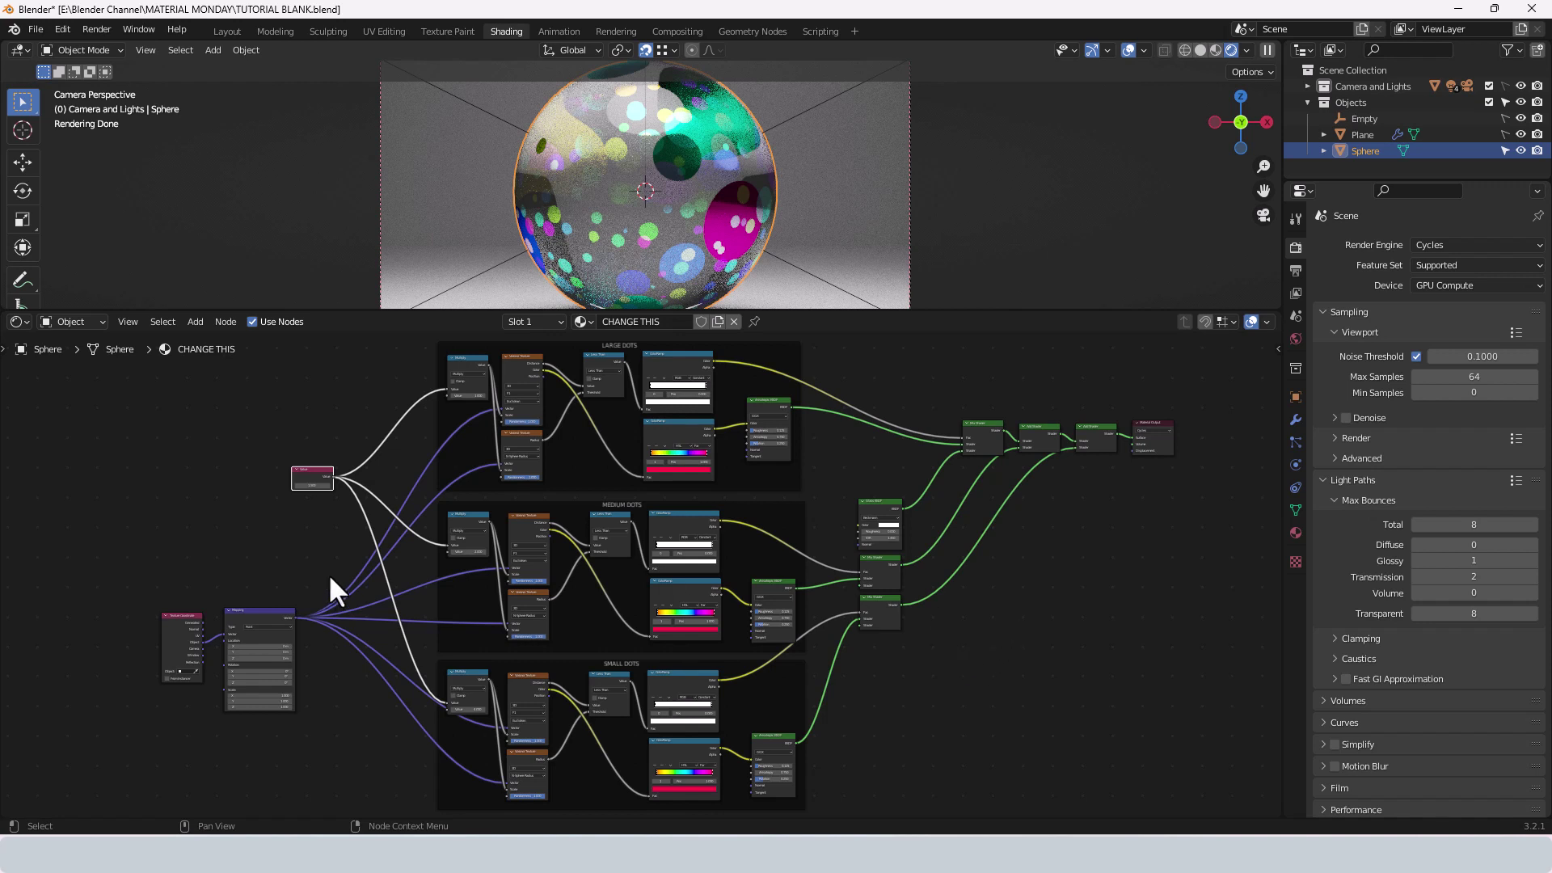
# - Start a Render Image of the dotted glass sphere from the Render menu
pyautogui.click(98, 30)
pyautogui.click(105, 47)
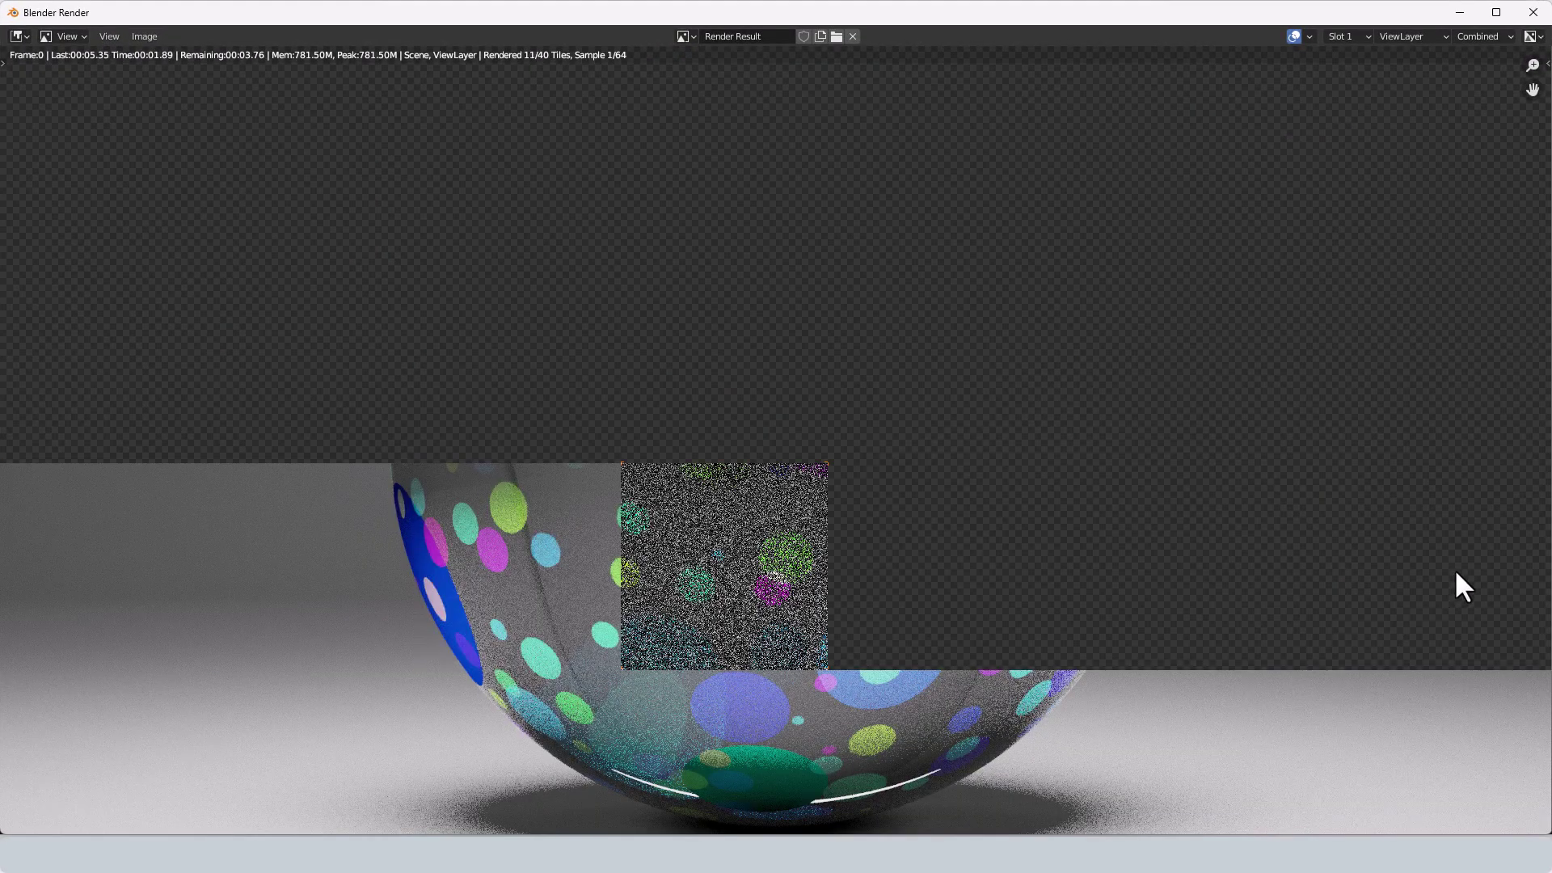